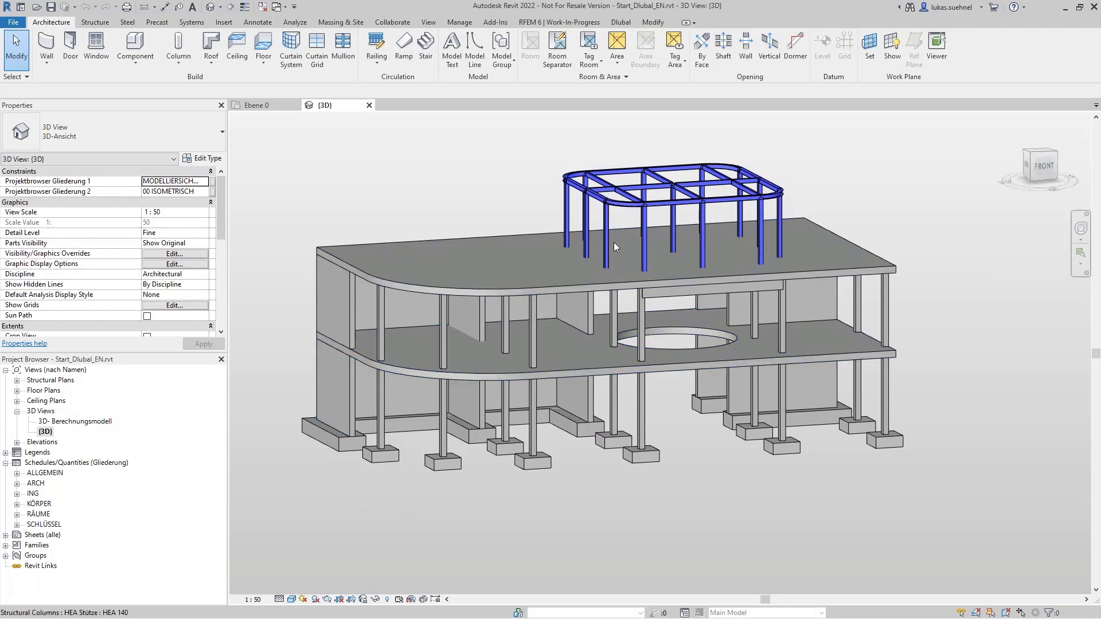
- Examine the physical building model from several angles, selecting the middle floor slab and the upper-storey column near the curved corner for inspection
middle_click_drag(696, 496, 682, 395, "shift")
scroll(655, 273, "up", 5)
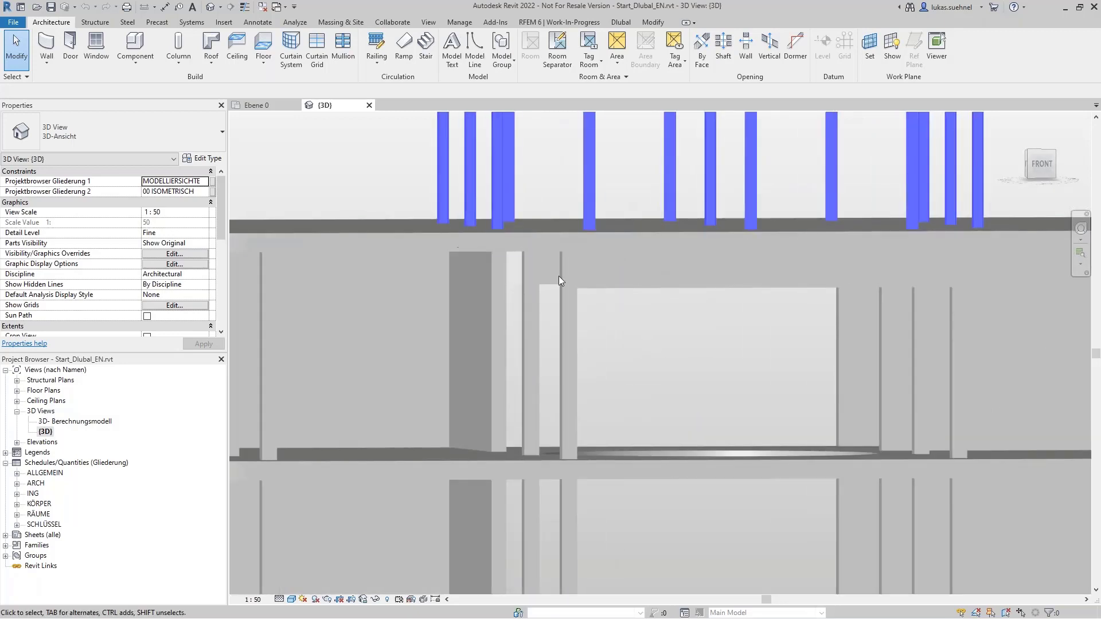
scroll(621, 314, "down", 3)
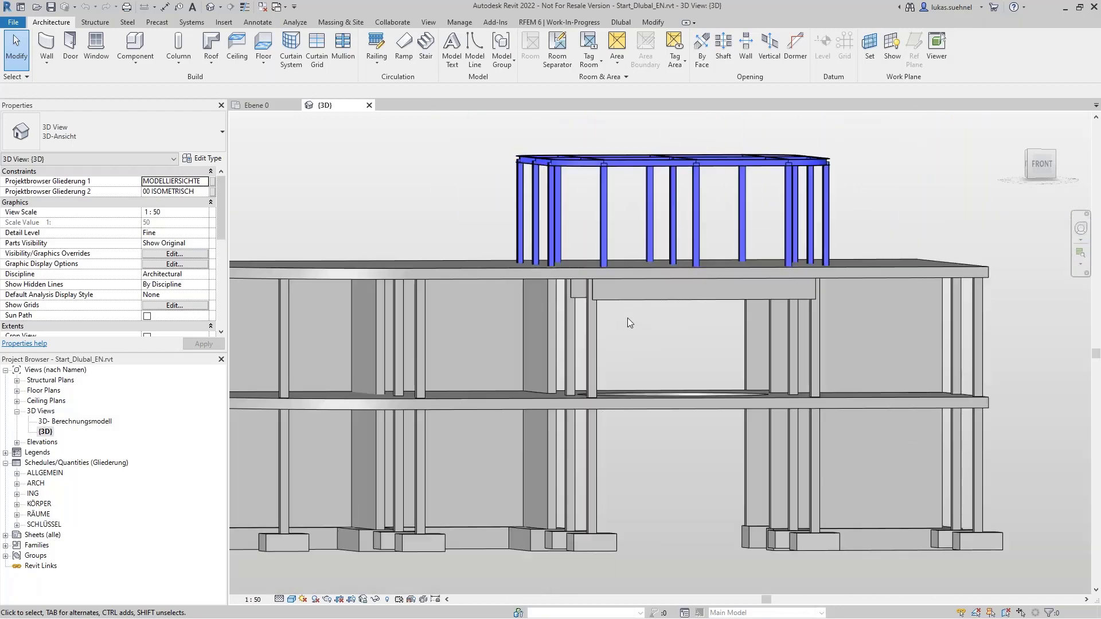
mouse_move(680, 411)
middle_mouse_down("shift")
mouse_move(670, 428)
mouse_move(701, 481)
mouse_move(672, 414)
mouse_move(676, 432)
middle_mouse_up("shift")
scroll(677, 500, "down", 2)
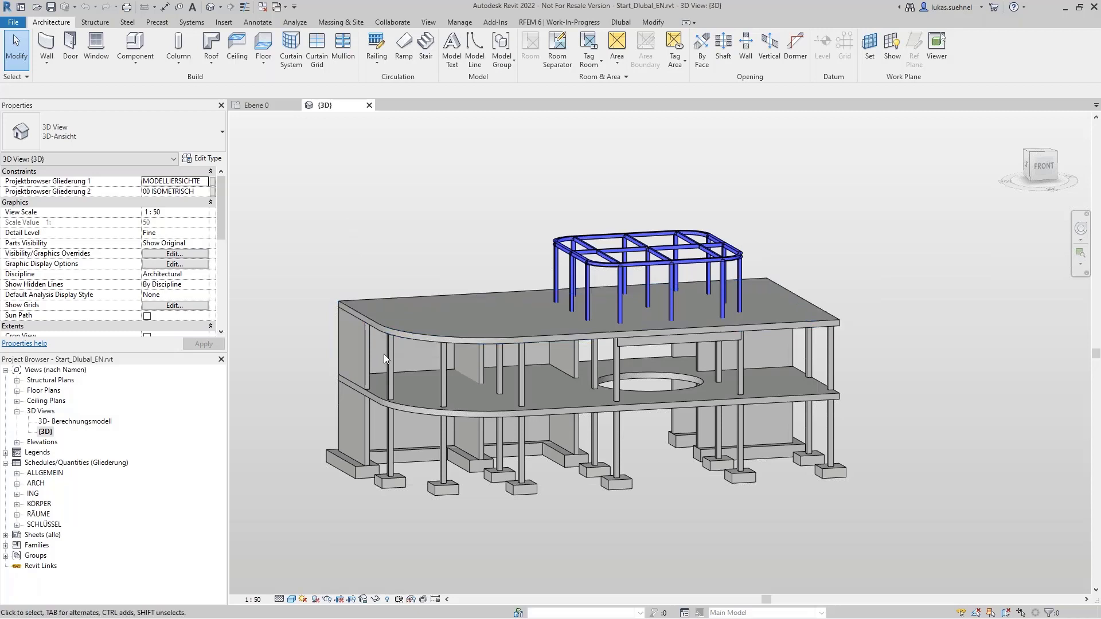
left_click(399, 408)
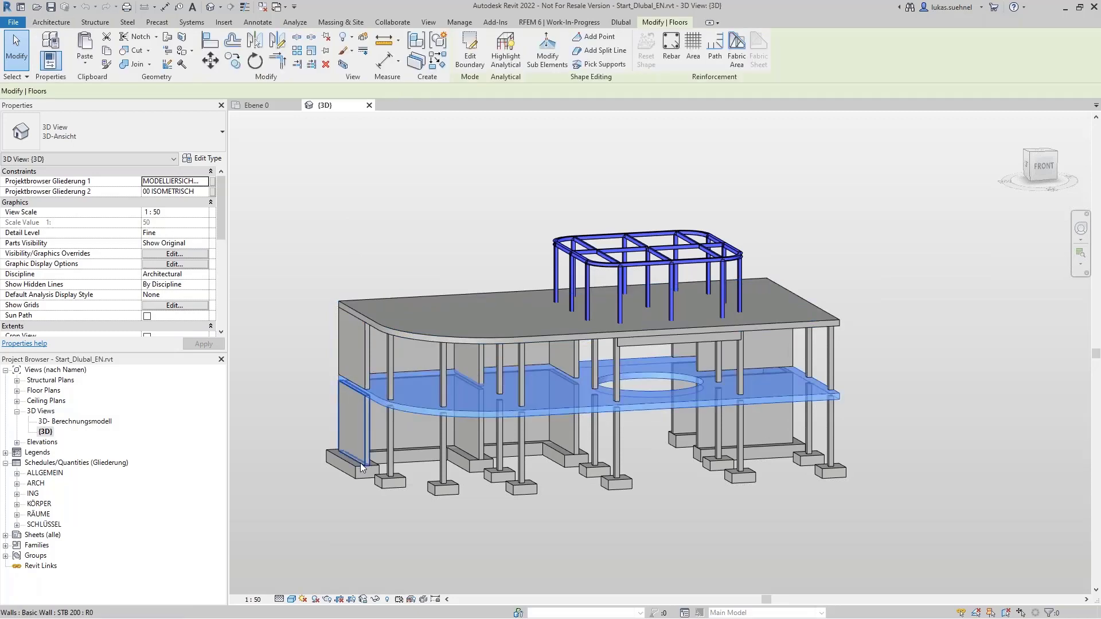
left_click(393, 374)
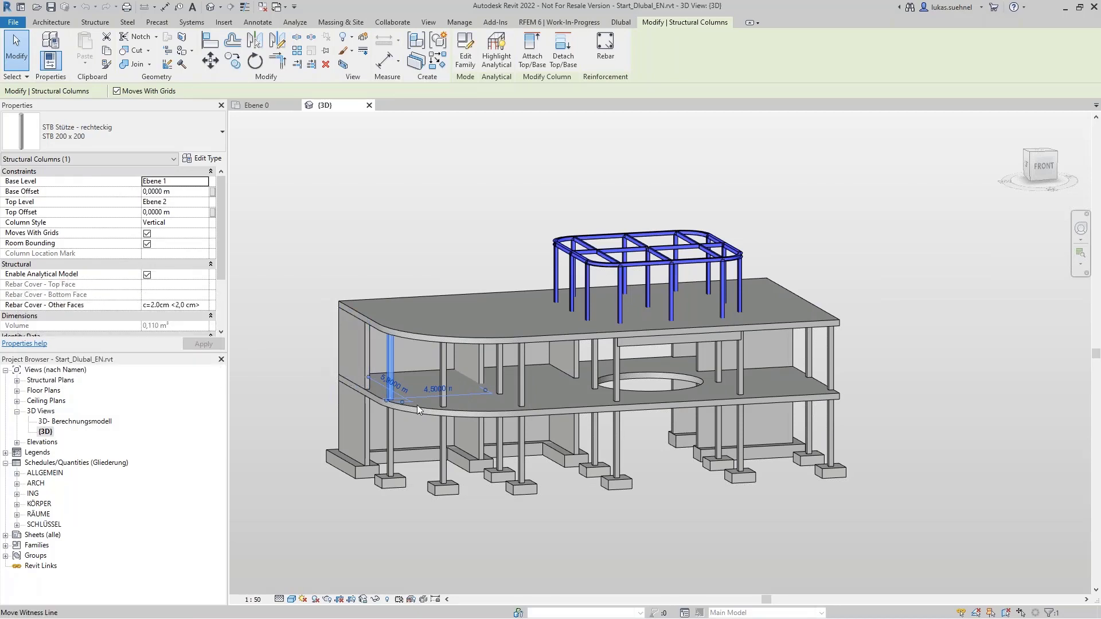
scroll(318, 355, "up", 3)
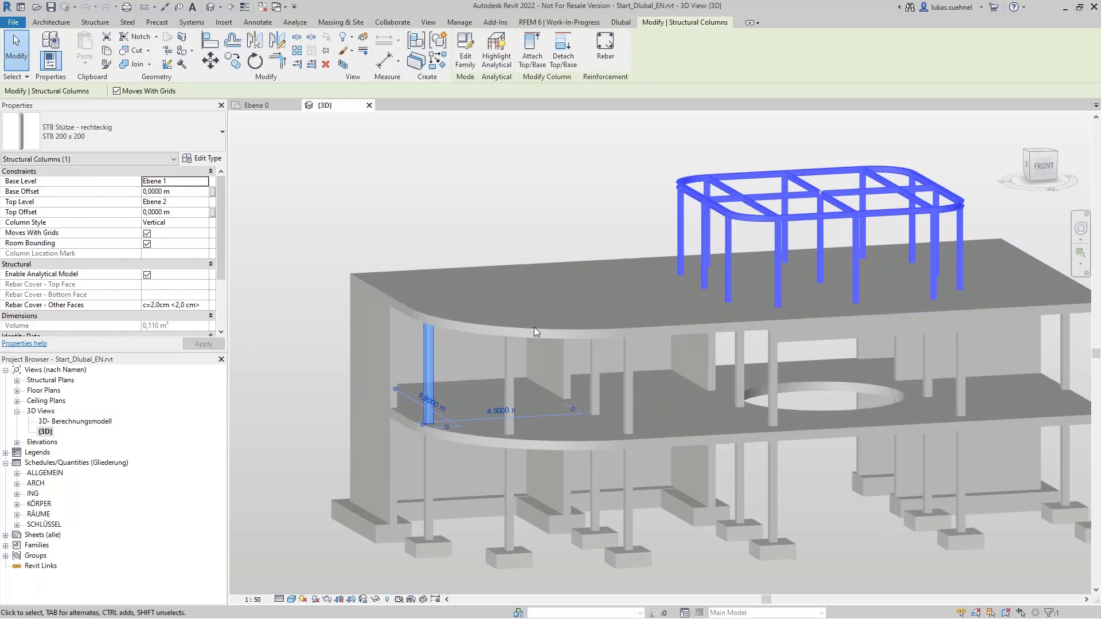
scroll(443, 408, "up", 3)
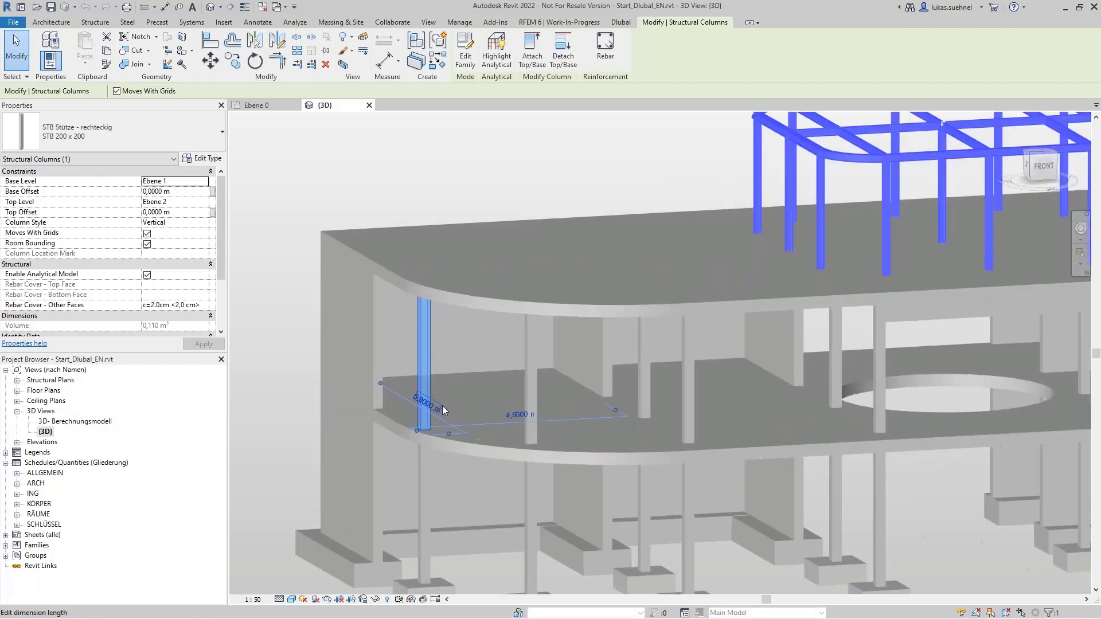
scroll(442, 405, "up", 2)
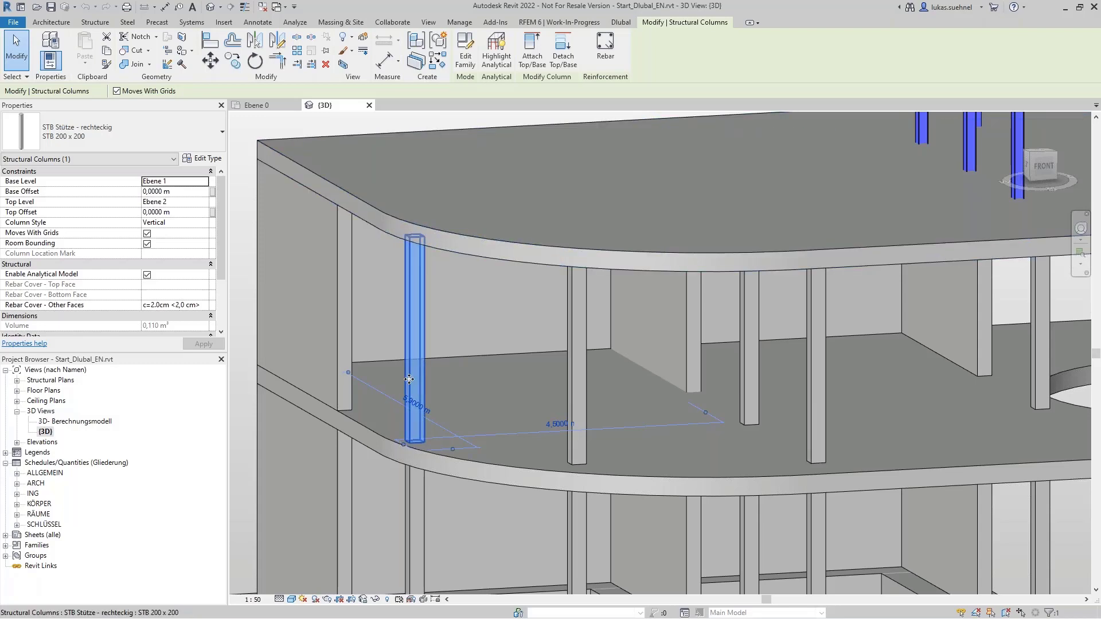
scroll(411, 388, "down", 1)
scroll(411, 388, "down", 3)
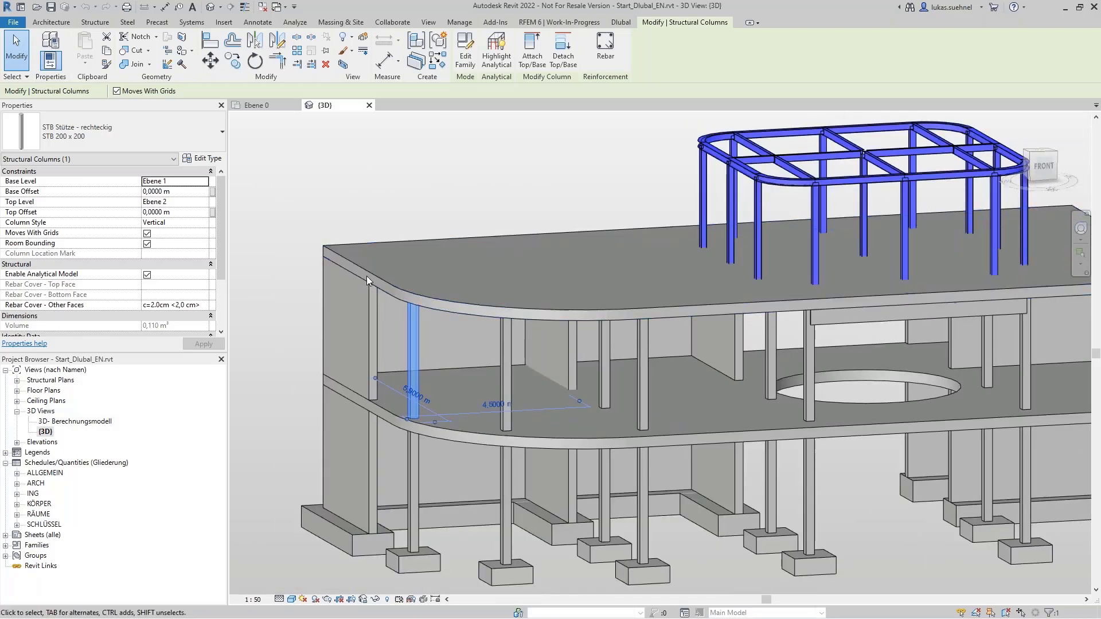
left_click(271, 381)
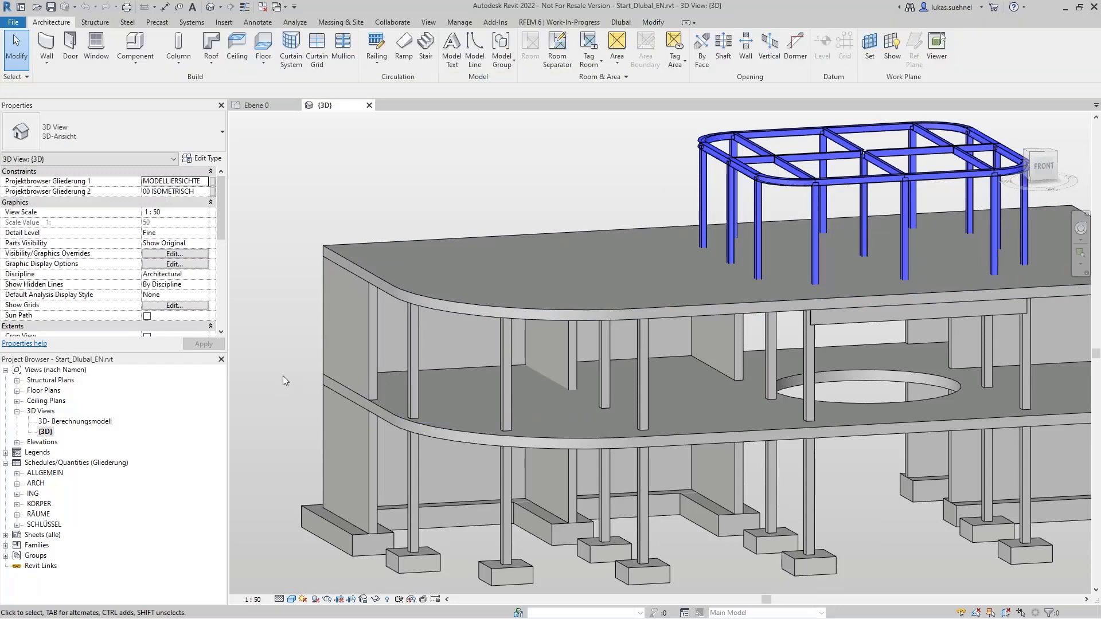
- Inspect the analytical properties of the upper-storey column near the curved corner, including the available Top Alignment Method options, and deselect it
middle_click_drag(286, 375, 261, 329, "shift")
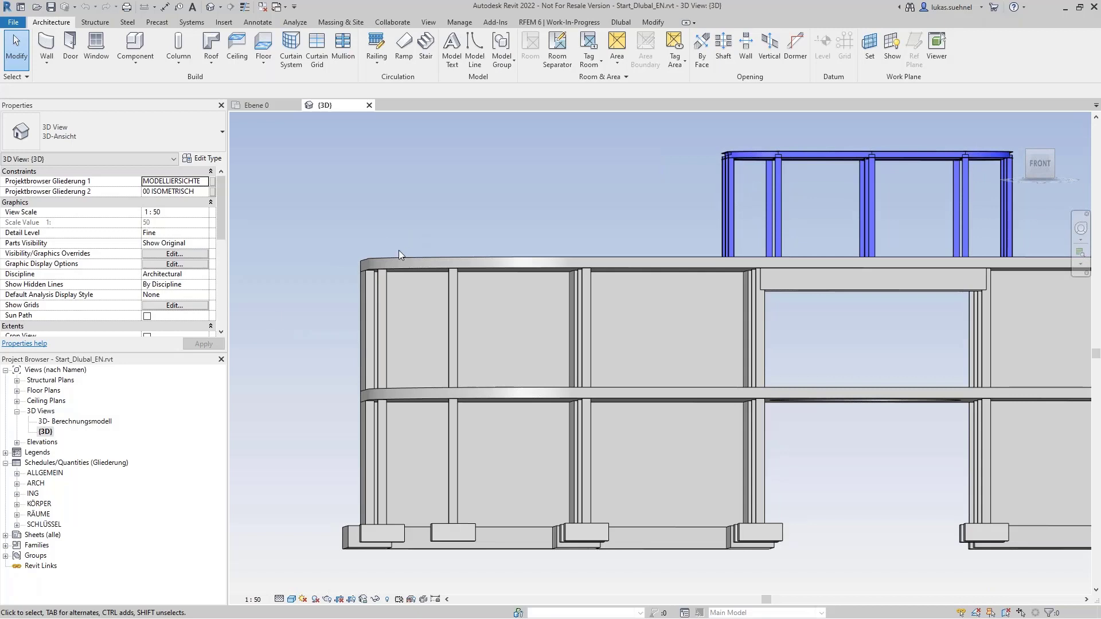
scroll(398, 250, "up", 5)
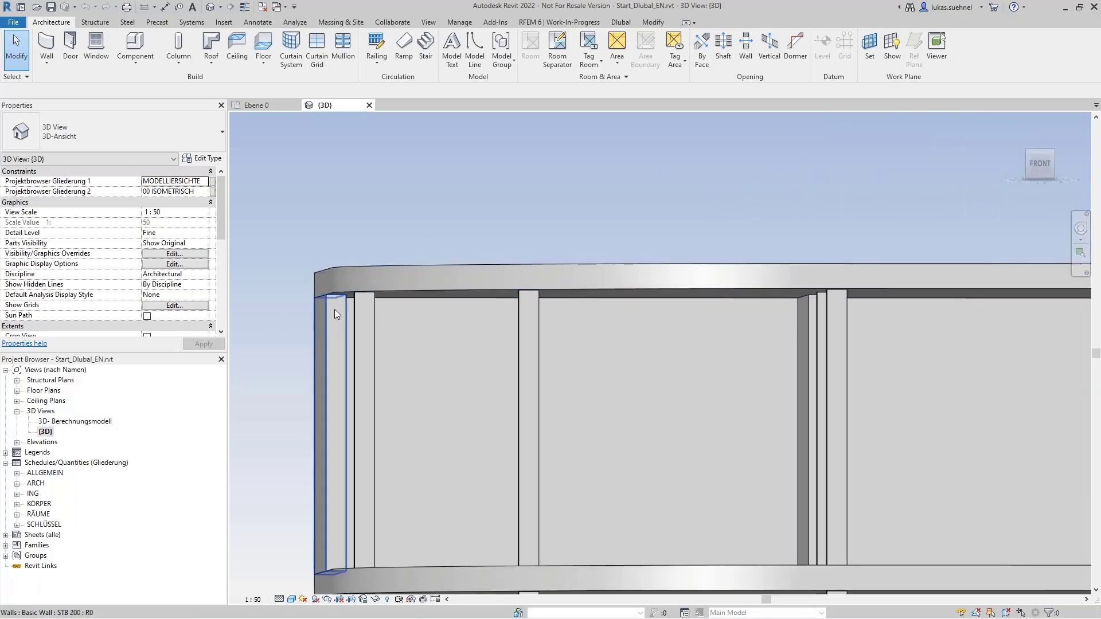
scroll(349, 297, "up", 2)
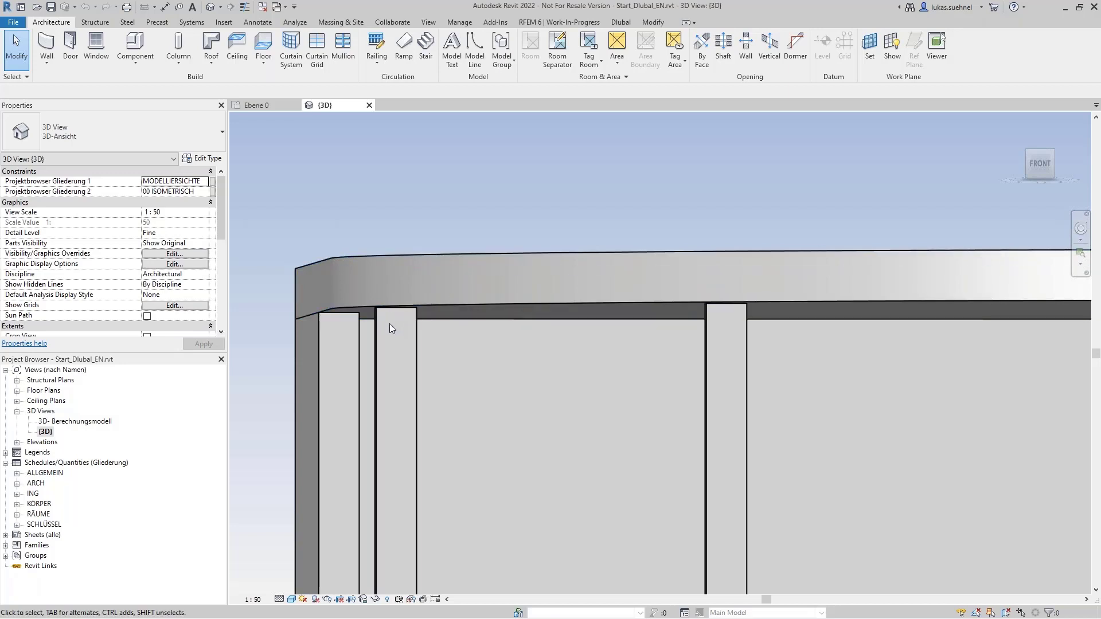
scroll(318, 247, "down", 4)
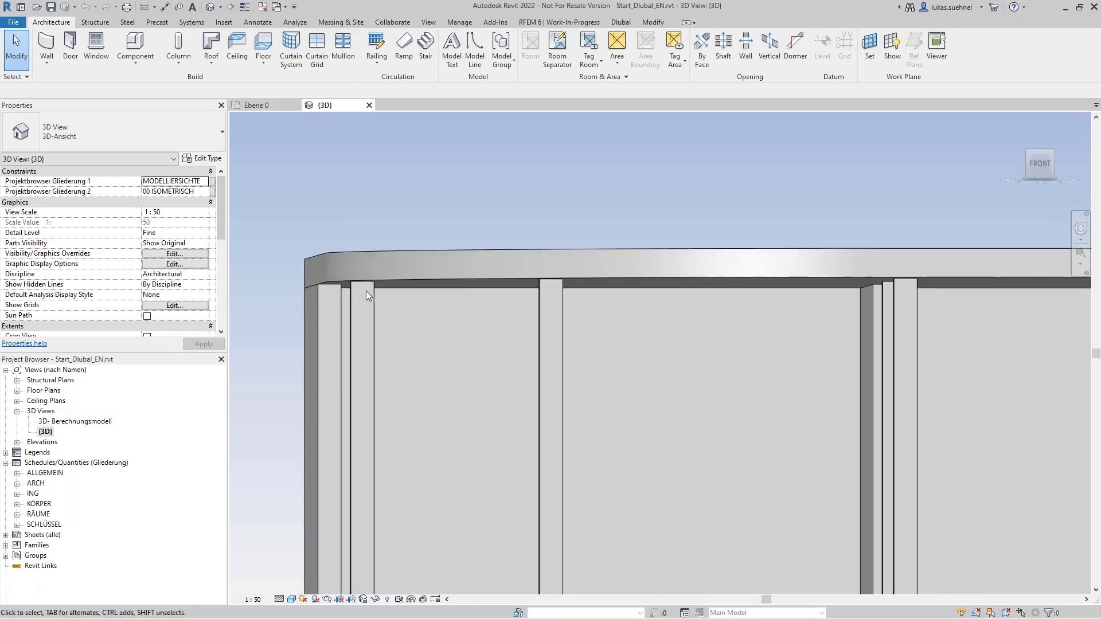
left_click(373, 306)
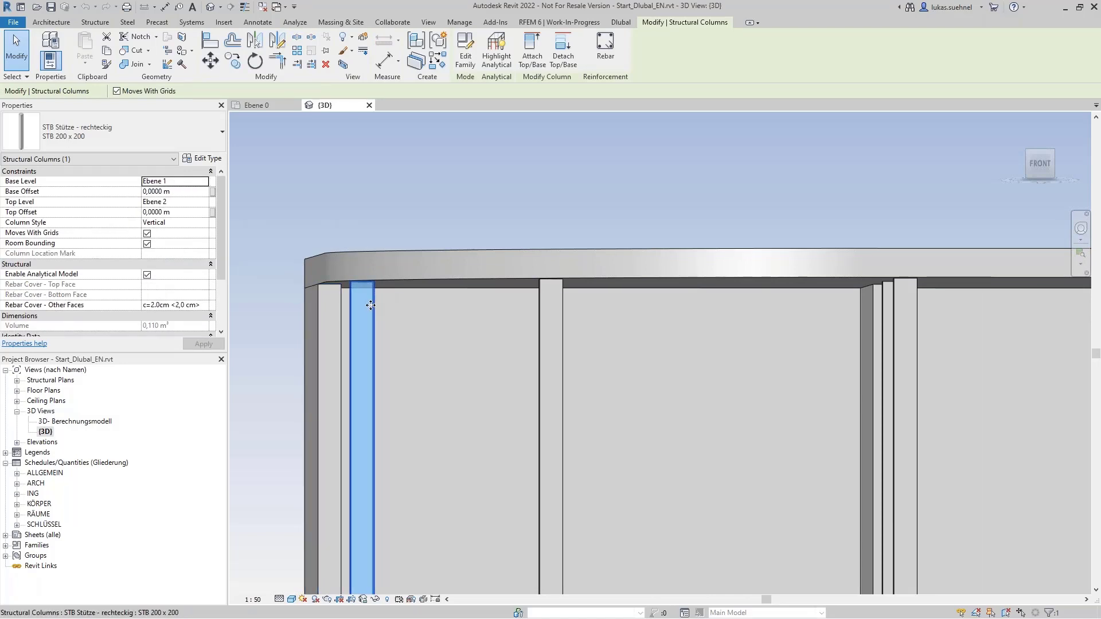
left_click(70, 160)
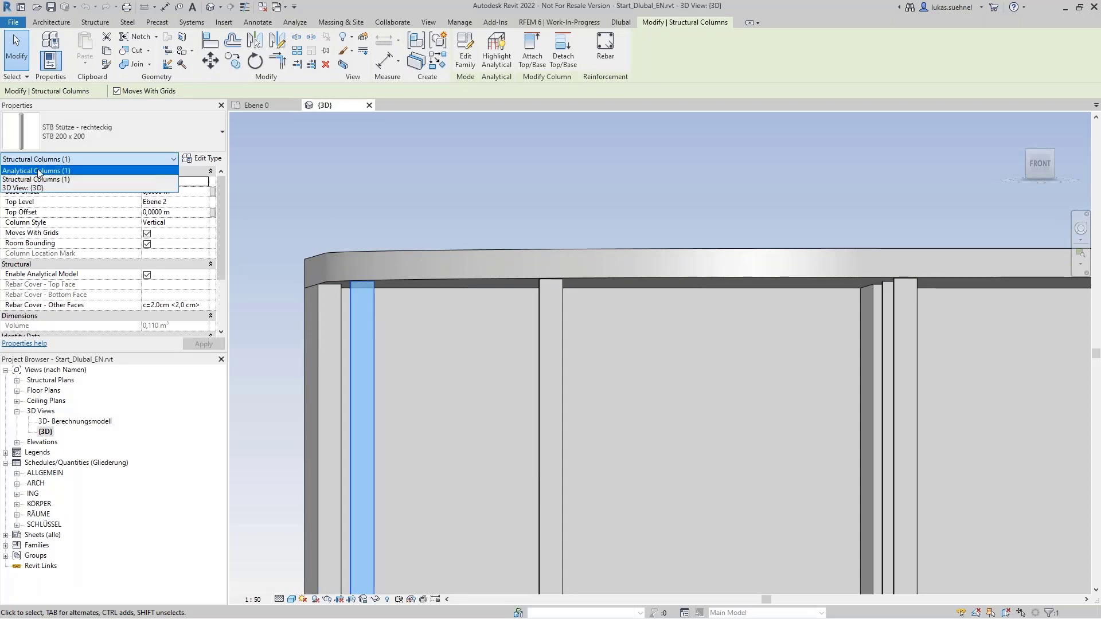
left_click(27, 172)
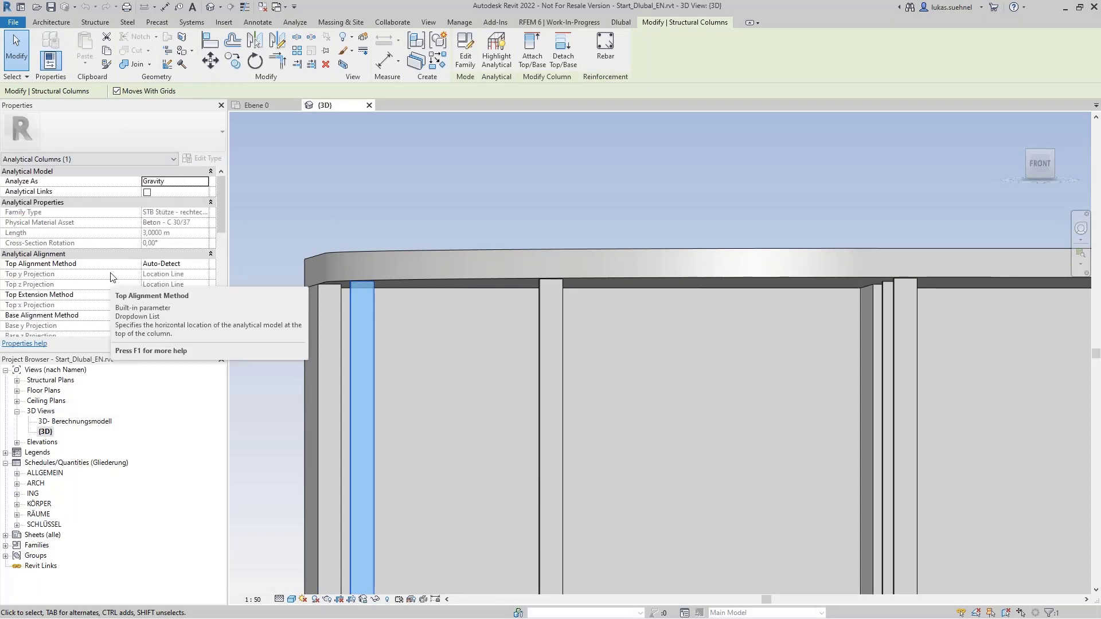
left_click_drag(222, 208, 222, 228)
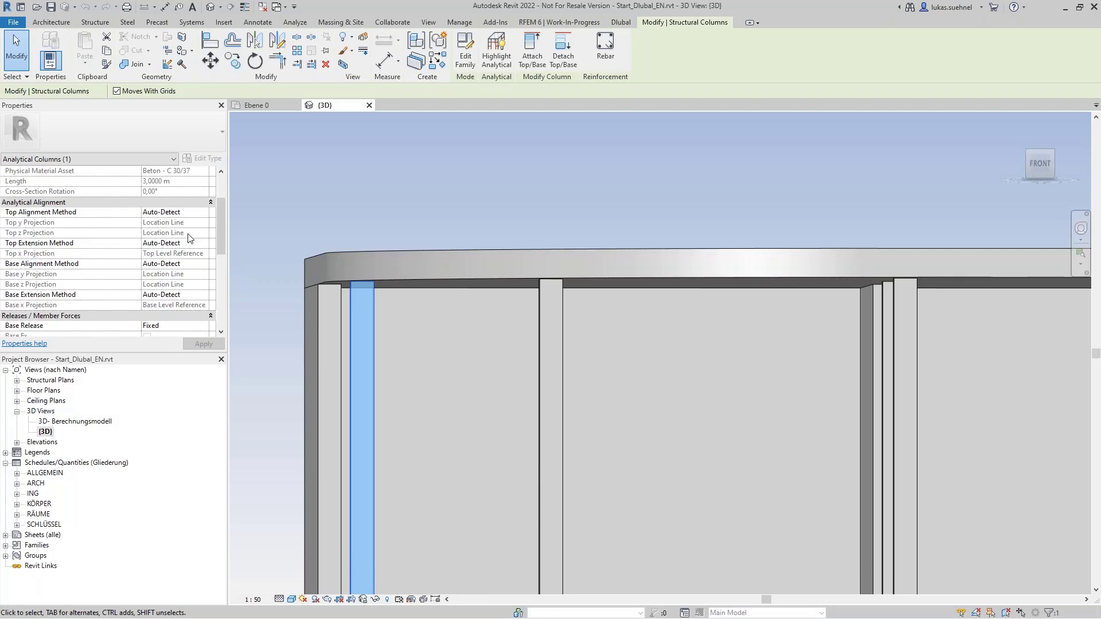
left_click(192, 212)
left_click(204, 212)
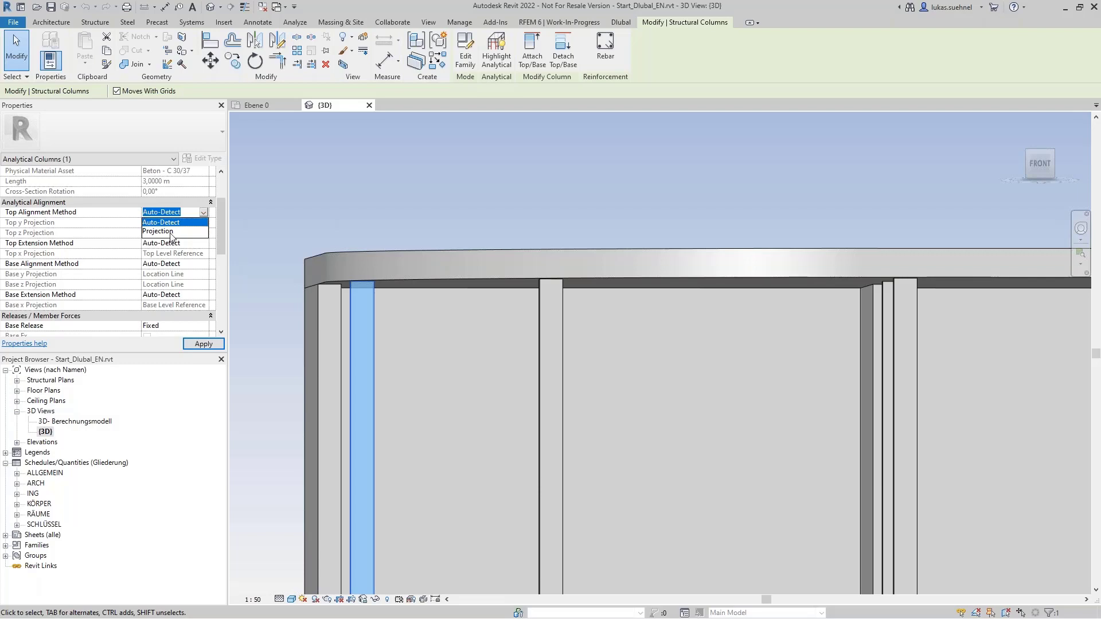
left_click(203, 213)
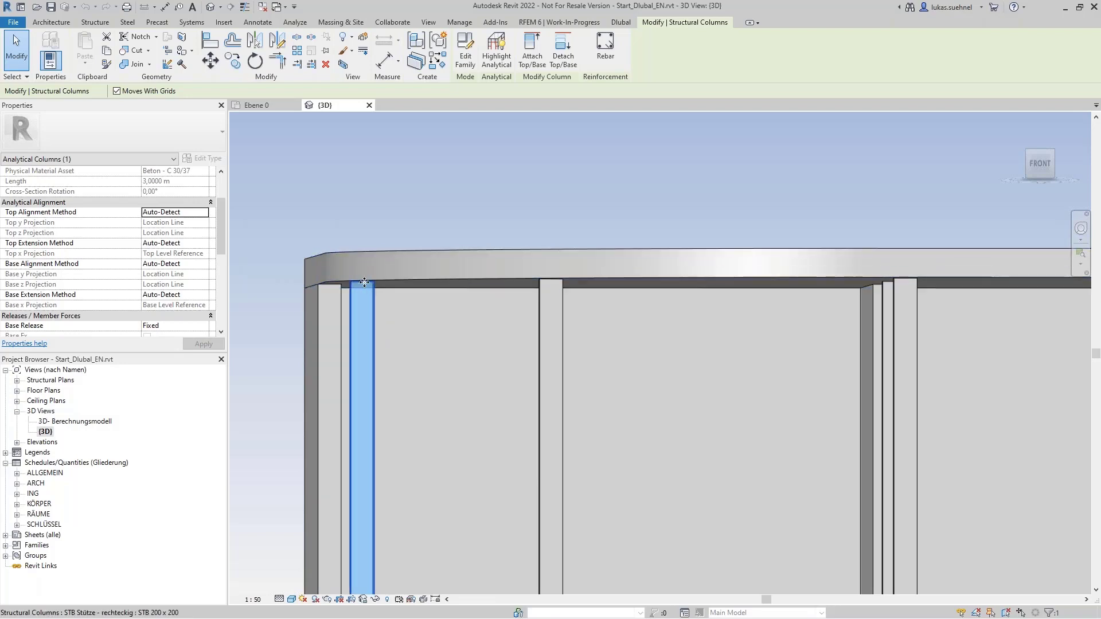
left_click(322, 181)
- Open the 3D- Berechnungsmodell view and examine how the analytical columns and walls meet the slabs at the curved corner
scroll(322, 181, "down", 8)
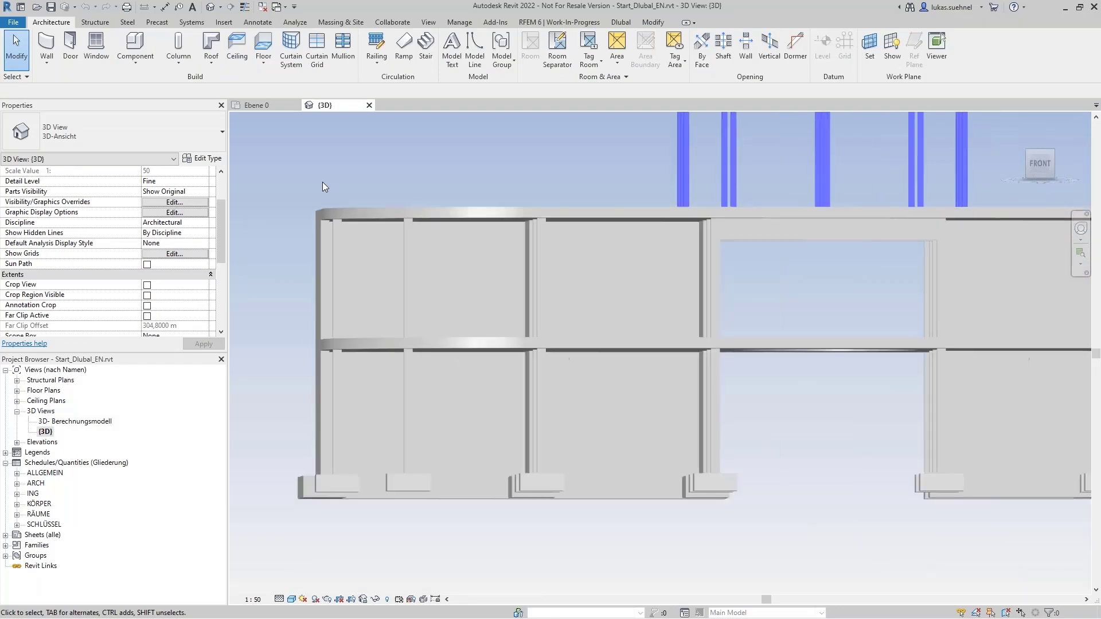
middle_click_drag(322, 183, 315, 228, "shift")
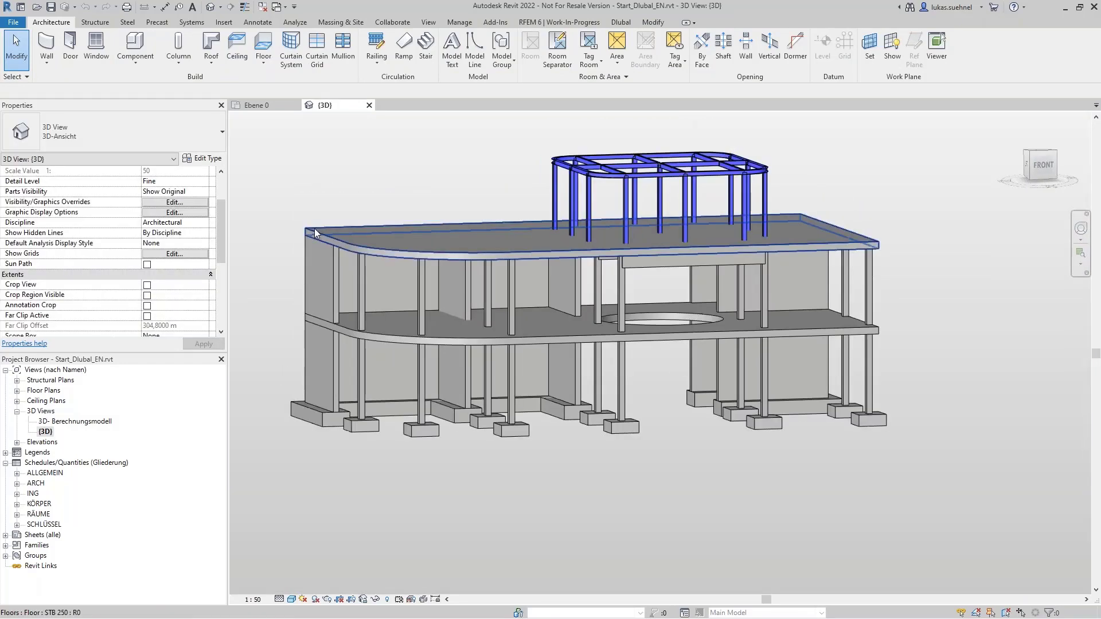
double_click(67, 422)
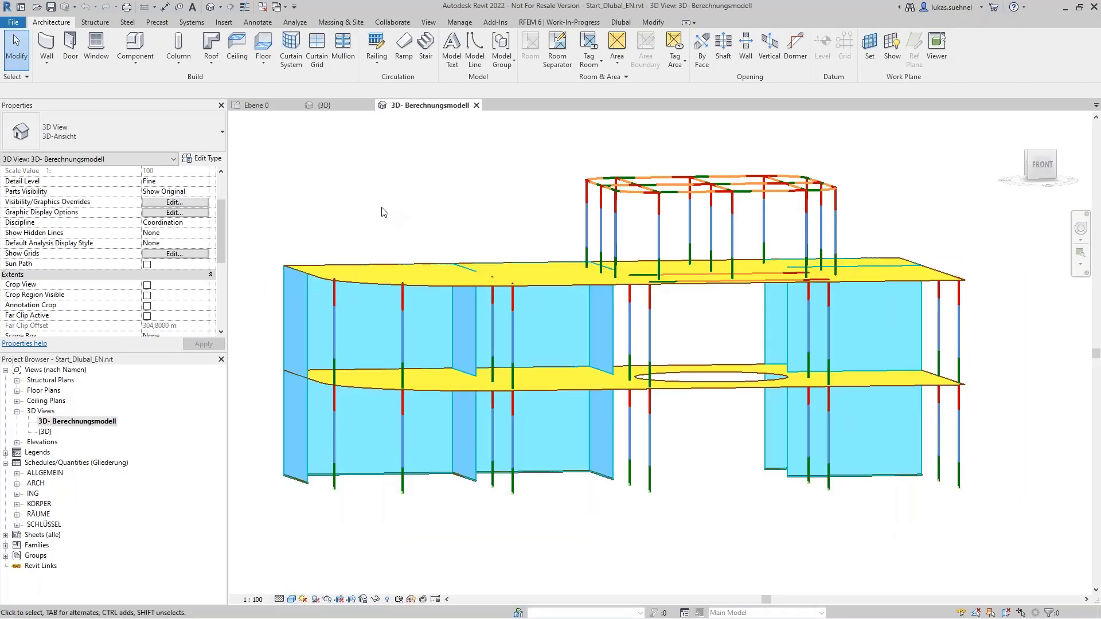
middle_click_drag(352, 201, 369, 212, "shift")
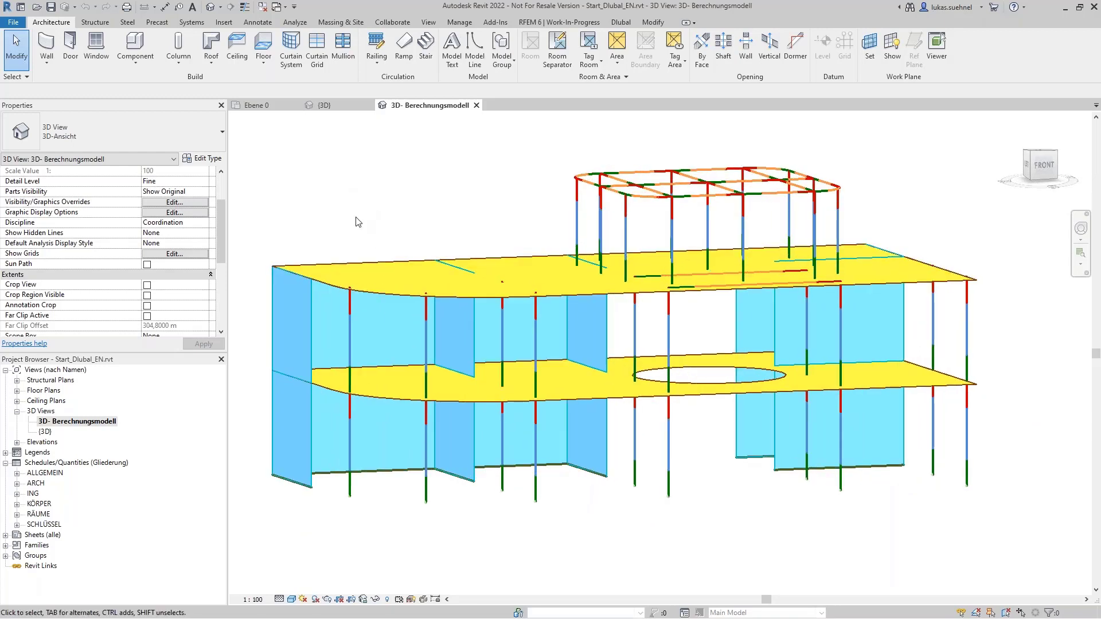
middle_click_drag(355, 215, 353, 215, "shift")
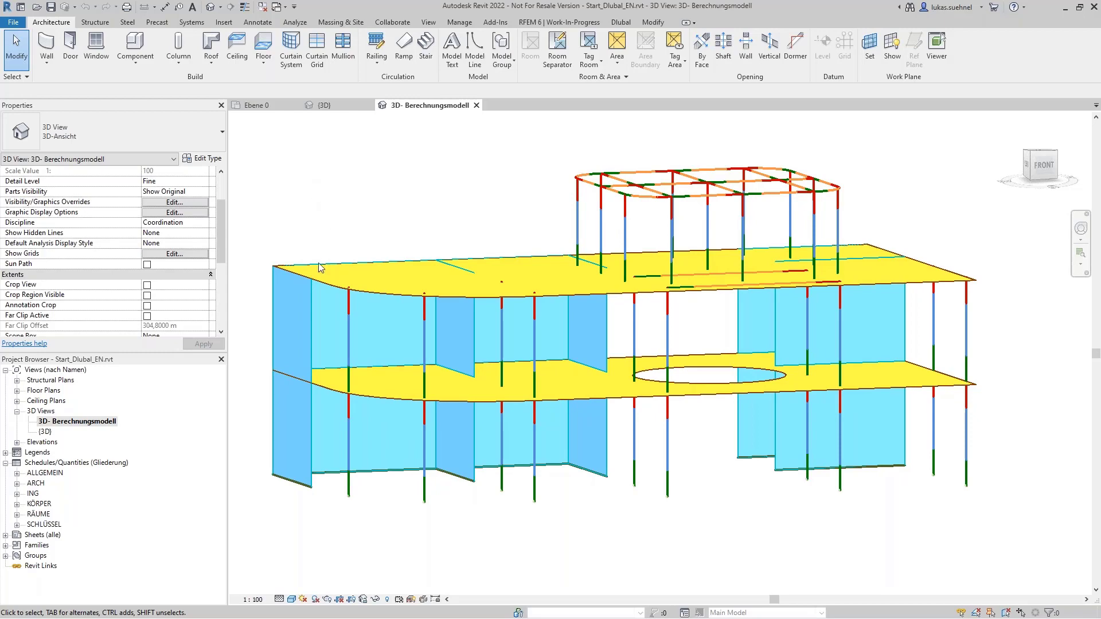
scroll(318, 263, "up", 6)
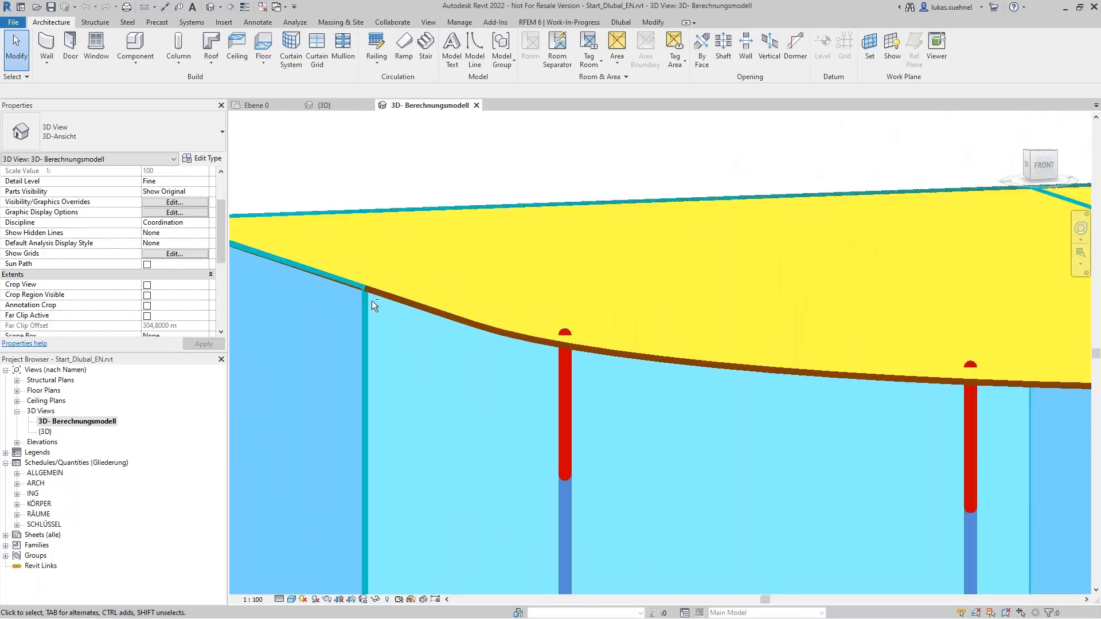
scroll(367, 286, "down", 8)
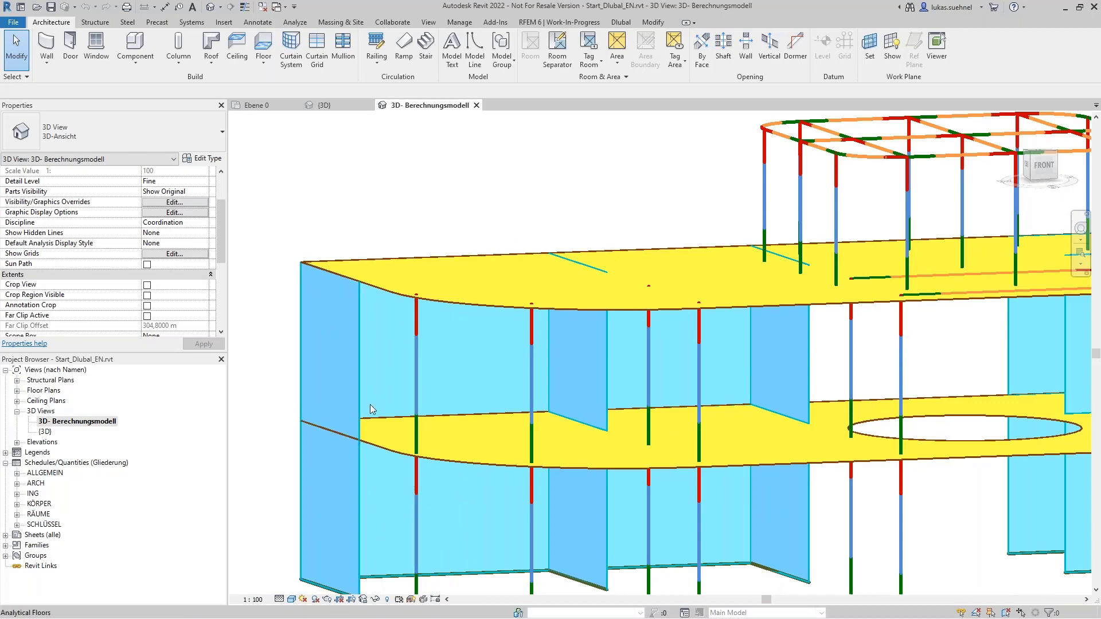
scroll(377, 309, "up", 2)
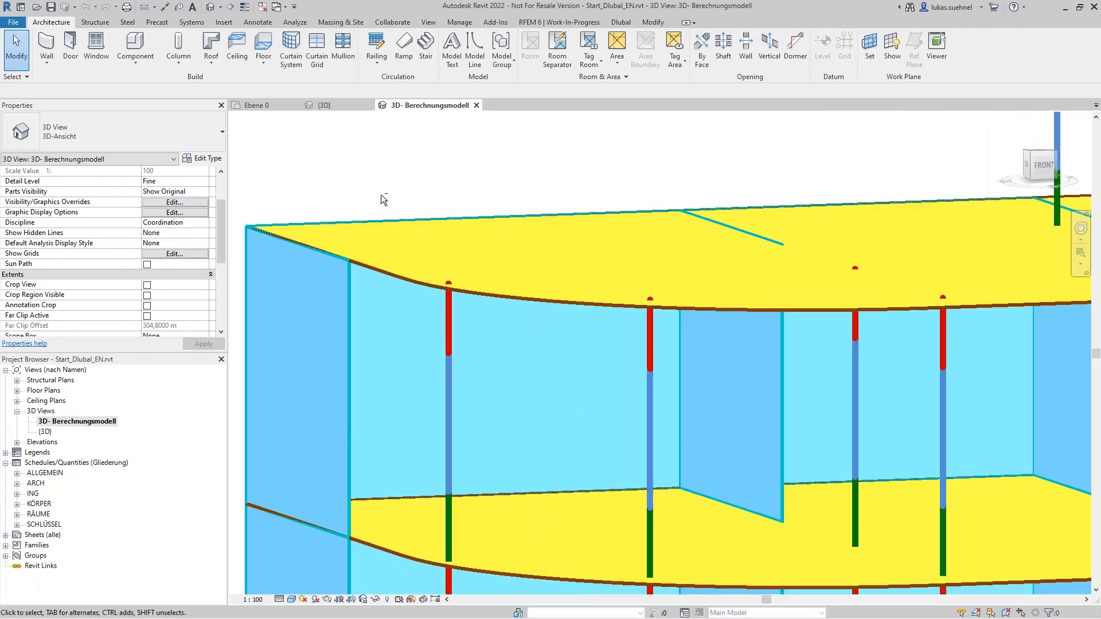
middle_click_drag(381, 194, 332, 164, "shift")
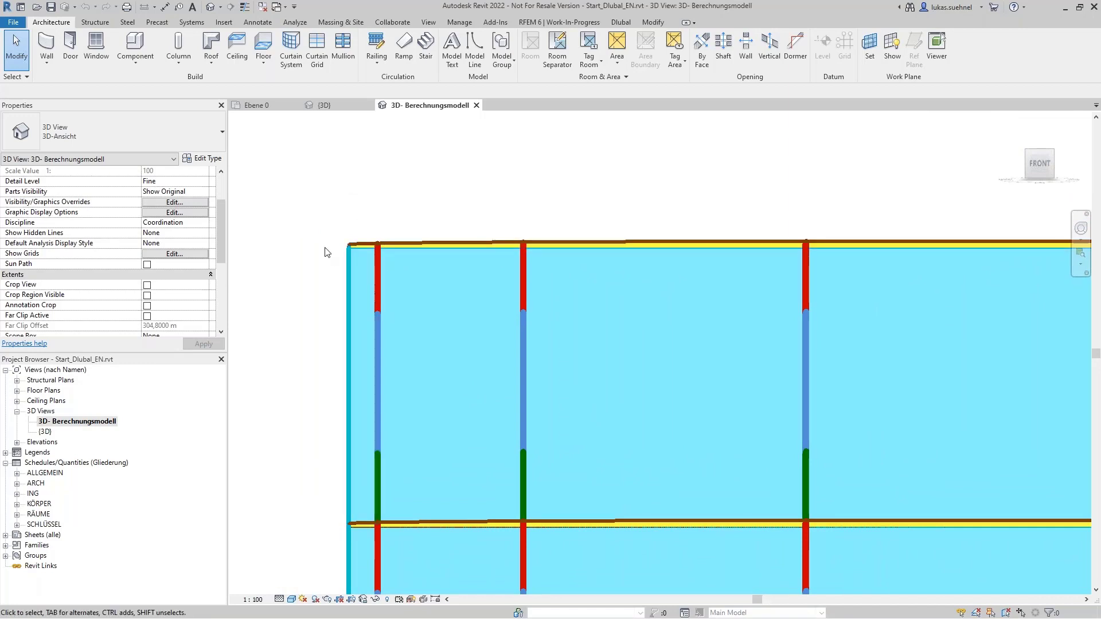
- Compare the beams beneath the roof slab between the 3D- Berechnungsmodell and {3D} views, finishing with an overview of the analytical model
scroll(325, 248, "down", 4)
mouse_move(610, 270)
middle_mouse_down("shift")
mouse_move(608, 298)
mouse_move(592, 275)
middle_mouse_up("shift")
scroll(617, 274, "up", 4)
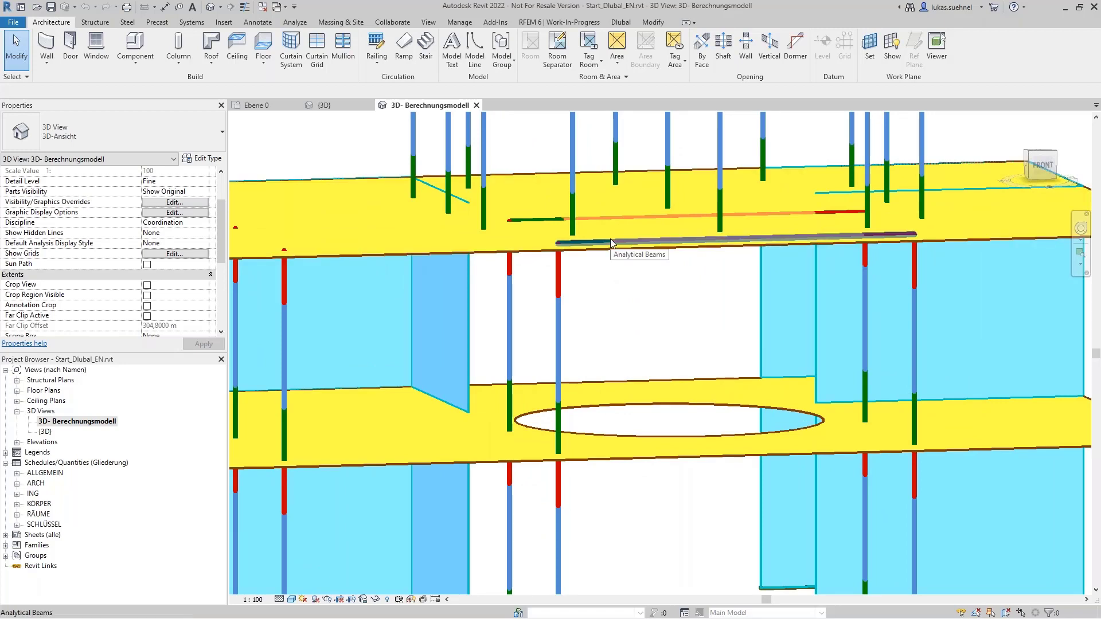
left_click(351, 106)
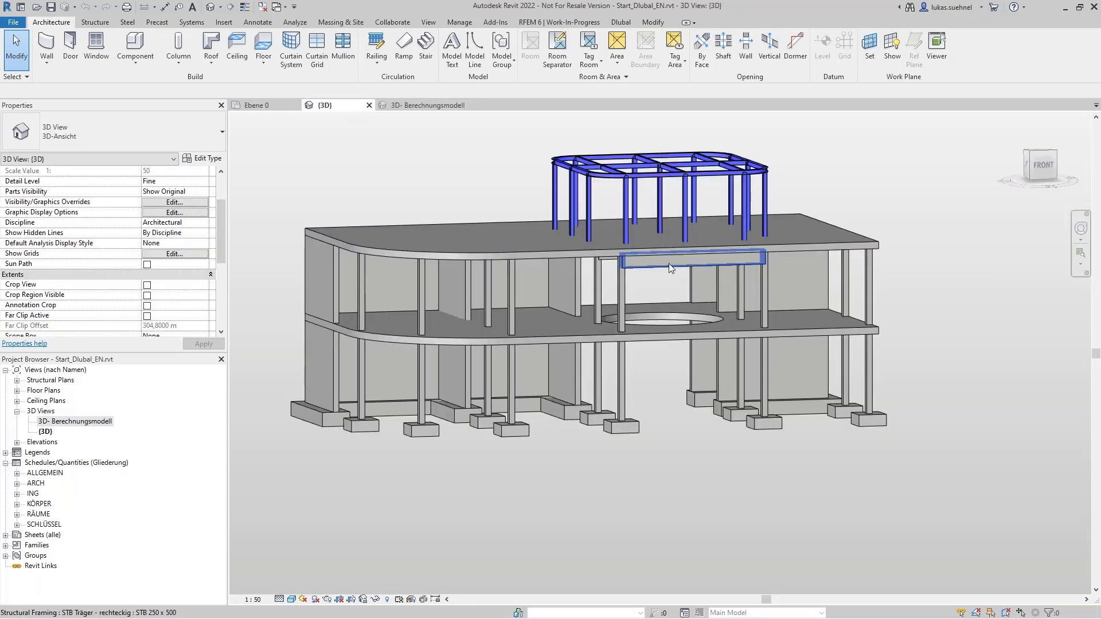
scroll(668, 263, "up", 5)
mouse_move(628, 320)
middle_mouse_down("shift")
mouse_move(620, 300)
mouse_move(626, 321)
middle_mouse_up("shift")
left_click(432, 106)
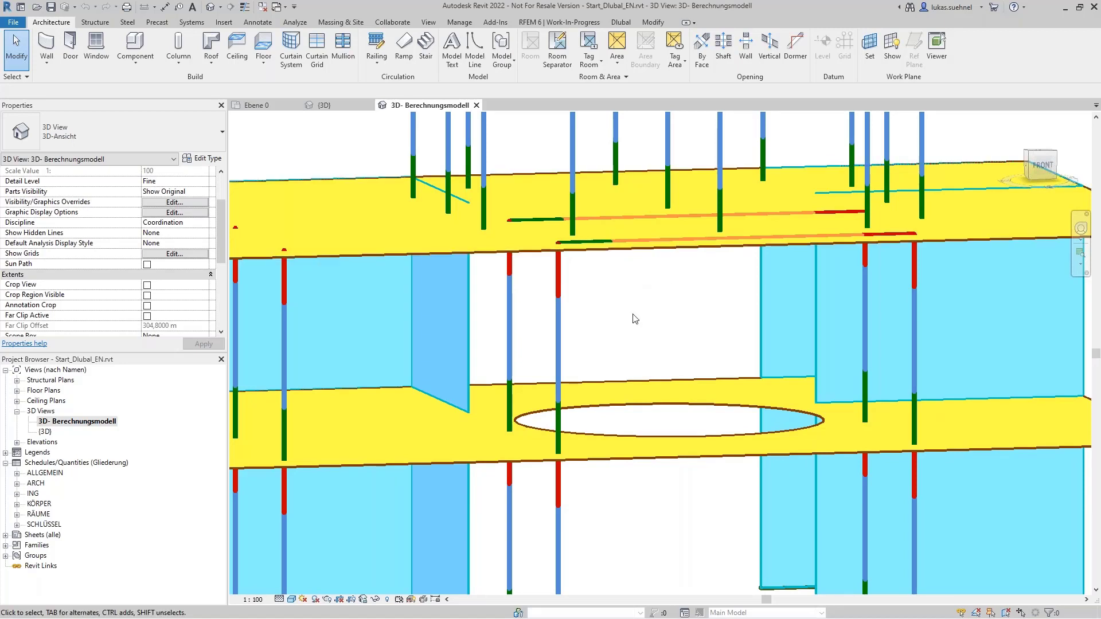
scroll(646, 324, "down", 5)
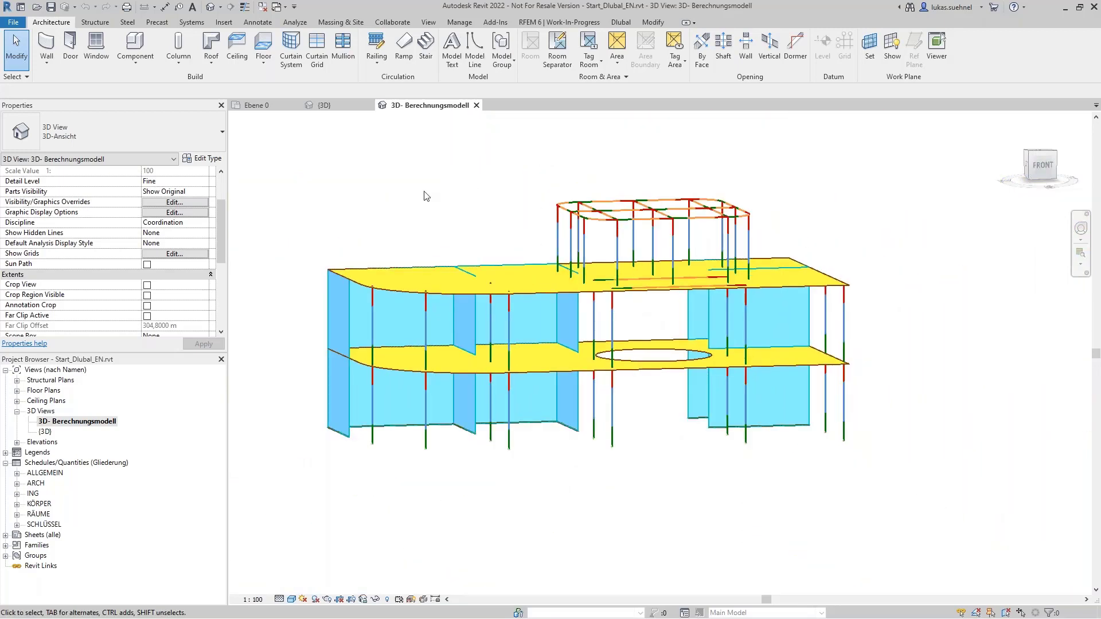
middle_click_drag(370, 205, 428, 245, "shift")
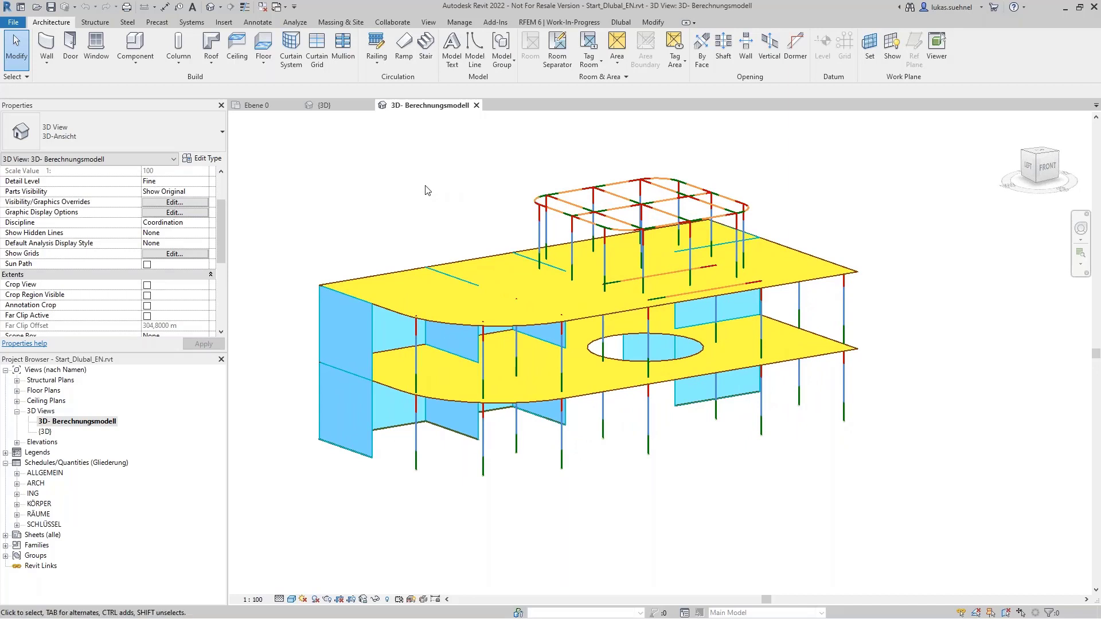
- Inspect the type properties of the upper-storey column near the curved corner in the {3D} view, cancelling without changes and deselecting it
left_click(525, 22)
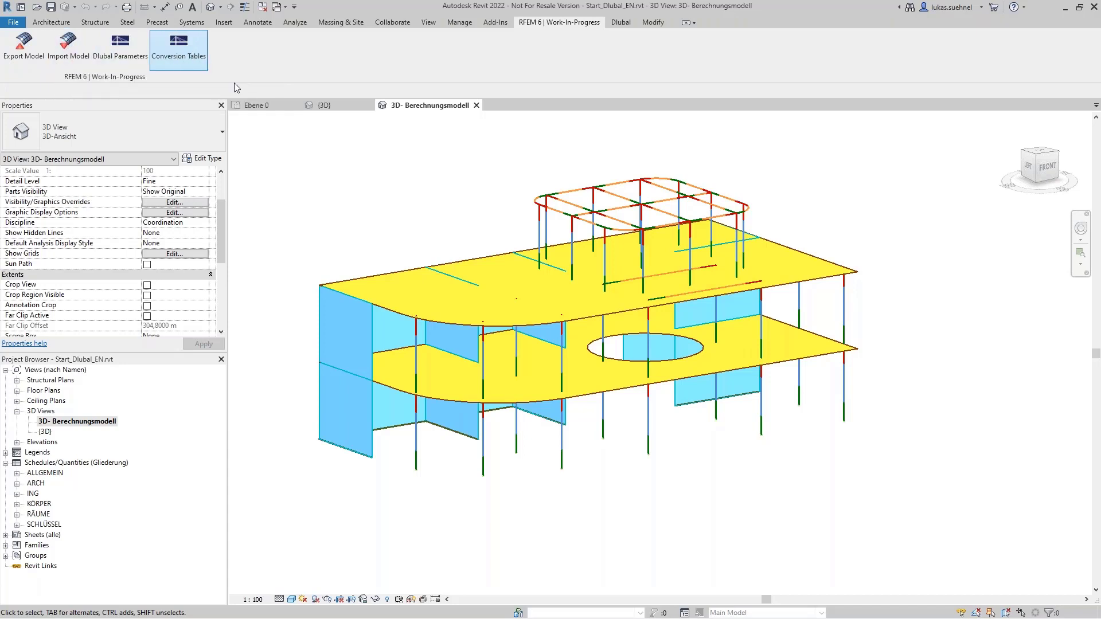
scroll(368, 228, "up", 1)
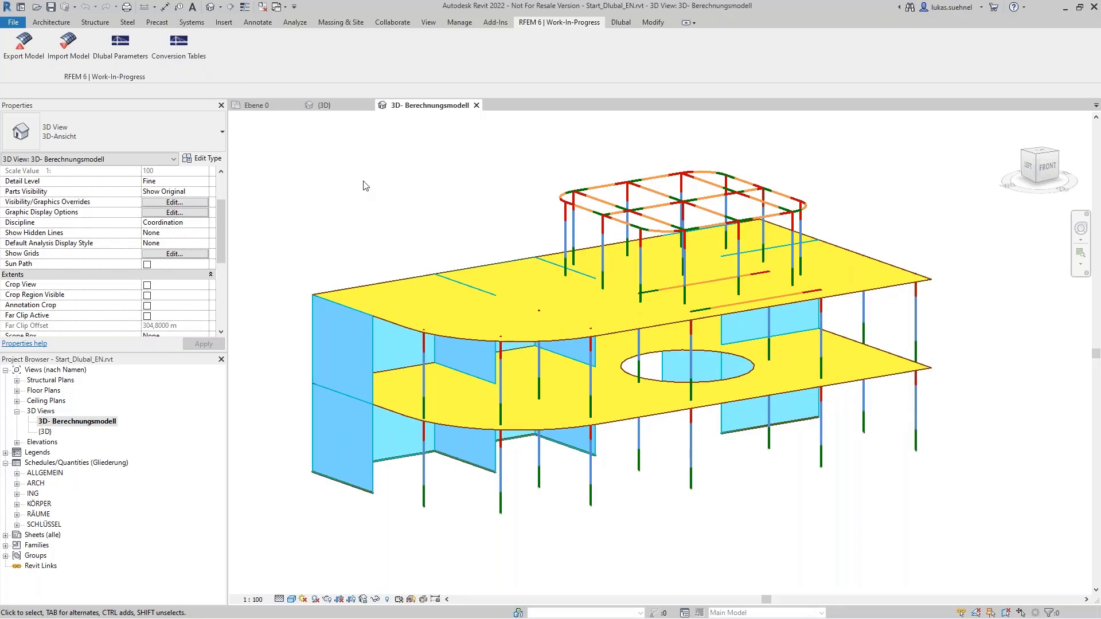
left_click(340, 105)
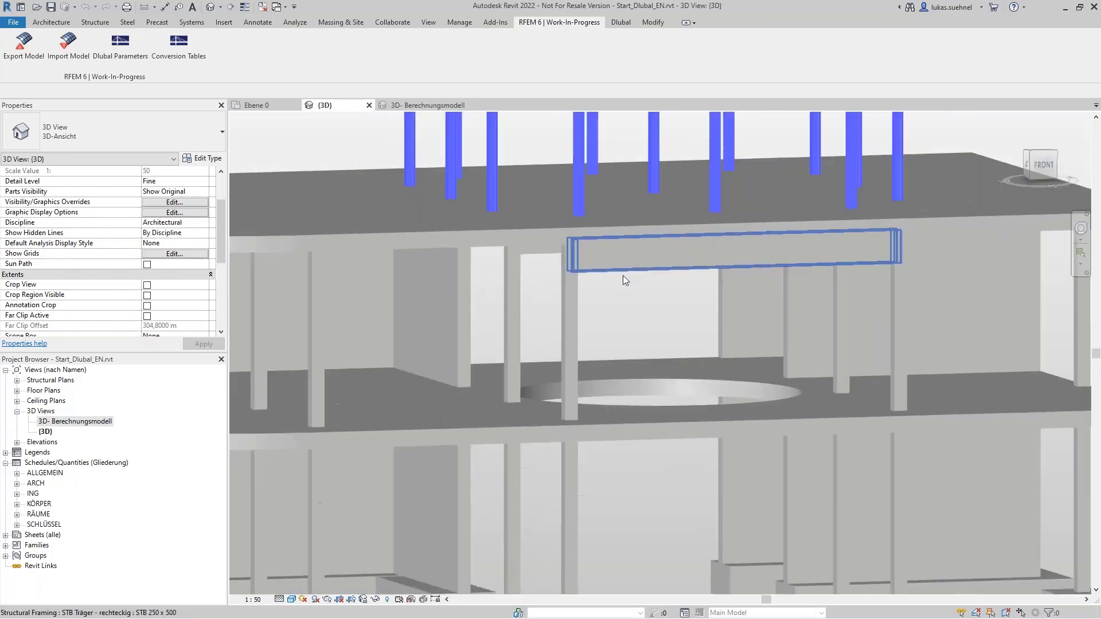
scroll(622, 275, "down", 3)
scroll(410, 308, "down", 1)
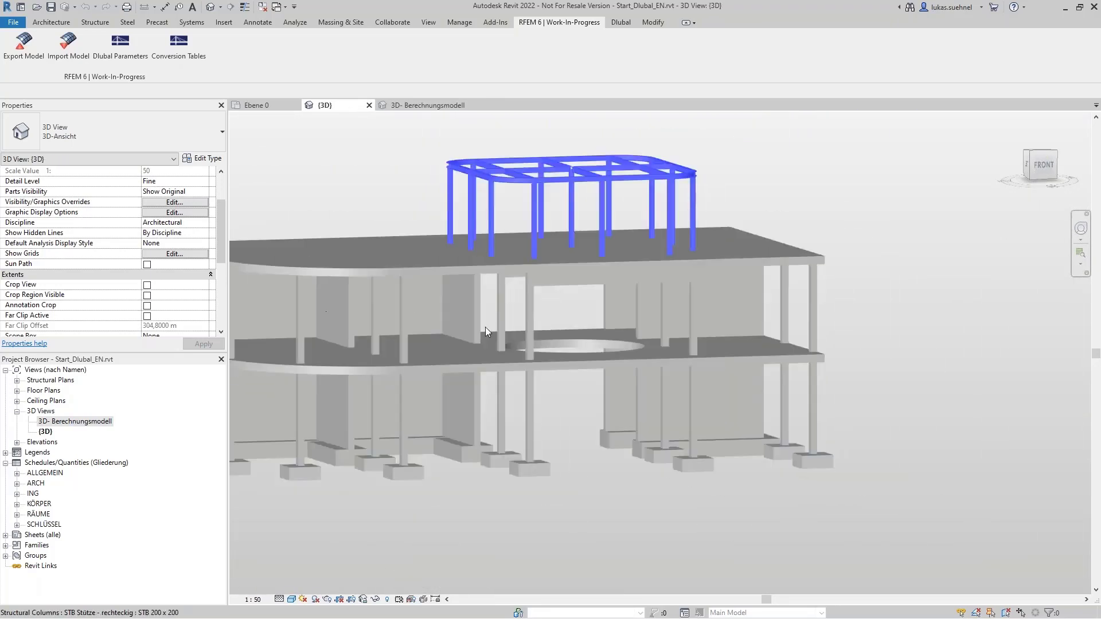
scroll(484, 329, "down", 2)
scroll(281, 319, "up", 2)
left_click(292, 302)
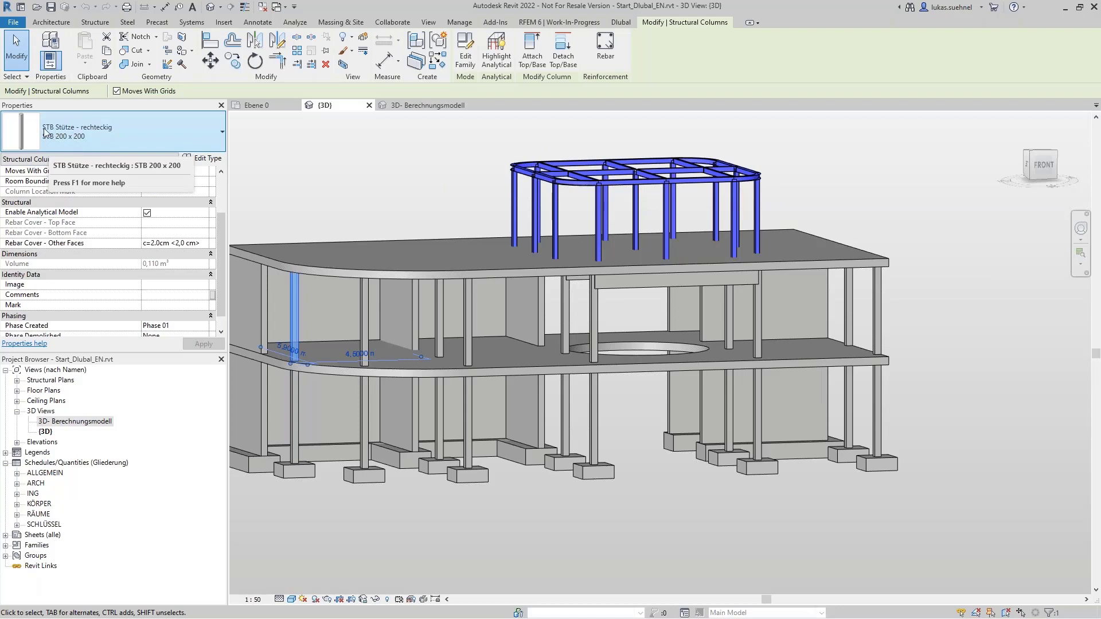
left_click(207, 159)
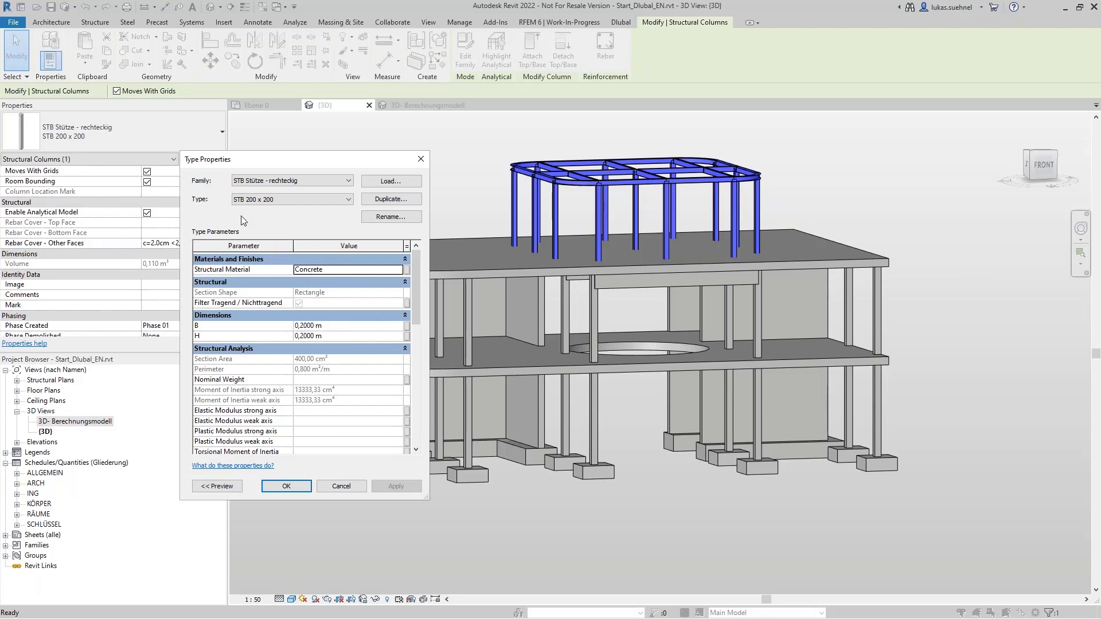
left_click(341, 485)
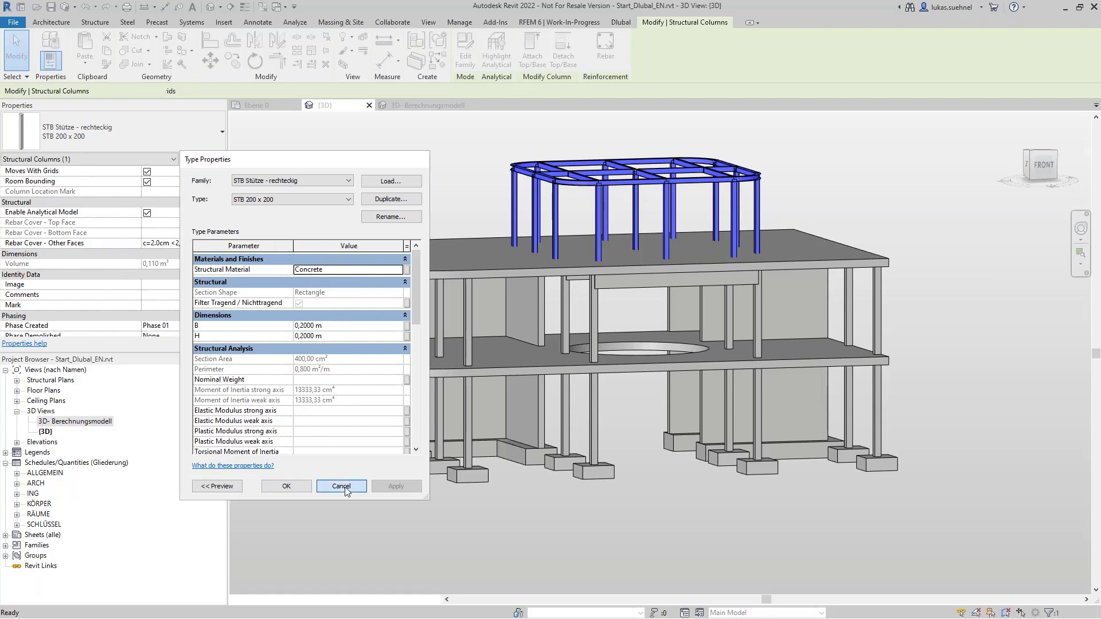
key("Escape")
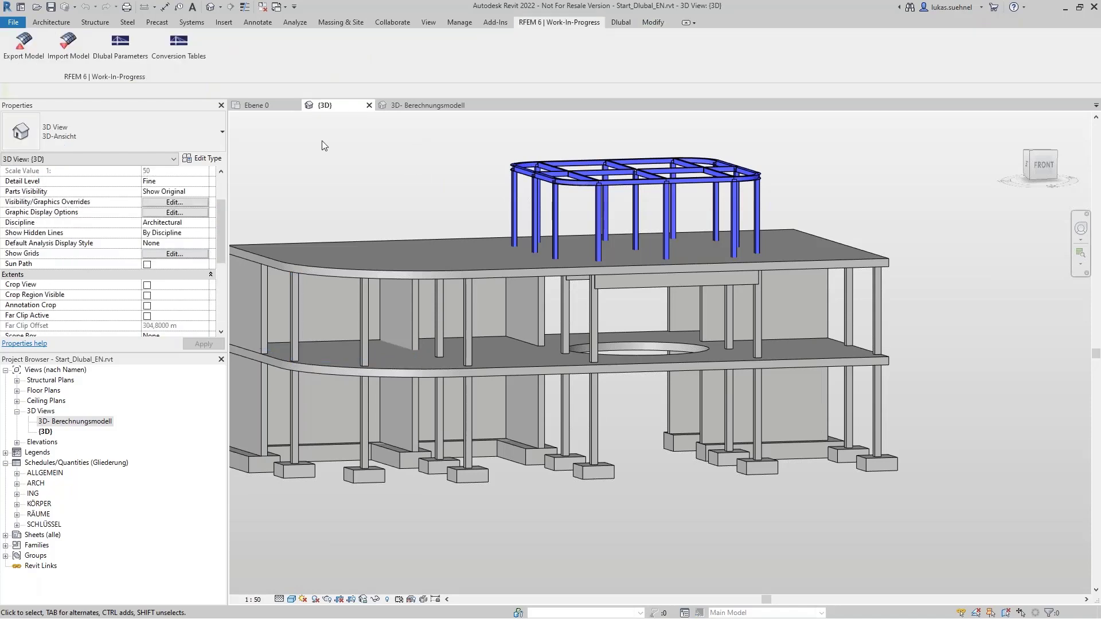
- Open the RFEM 6 conversion tables and examine the material and section entries for export and import alongside the model
left_click(179, 61)
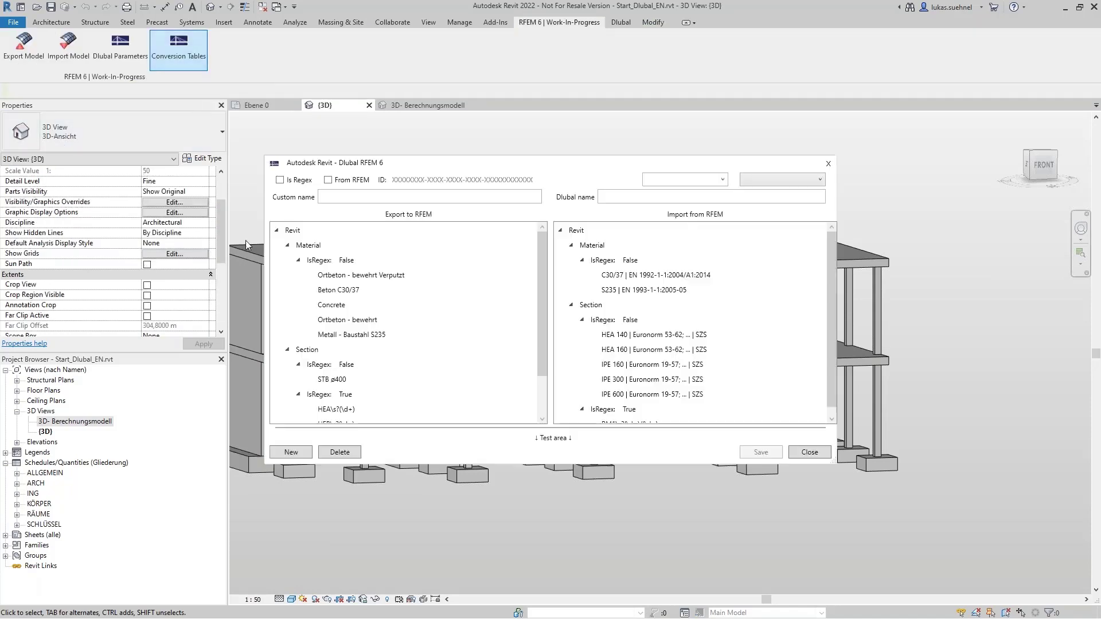
left_click_drag(425, 163, 424, 191)
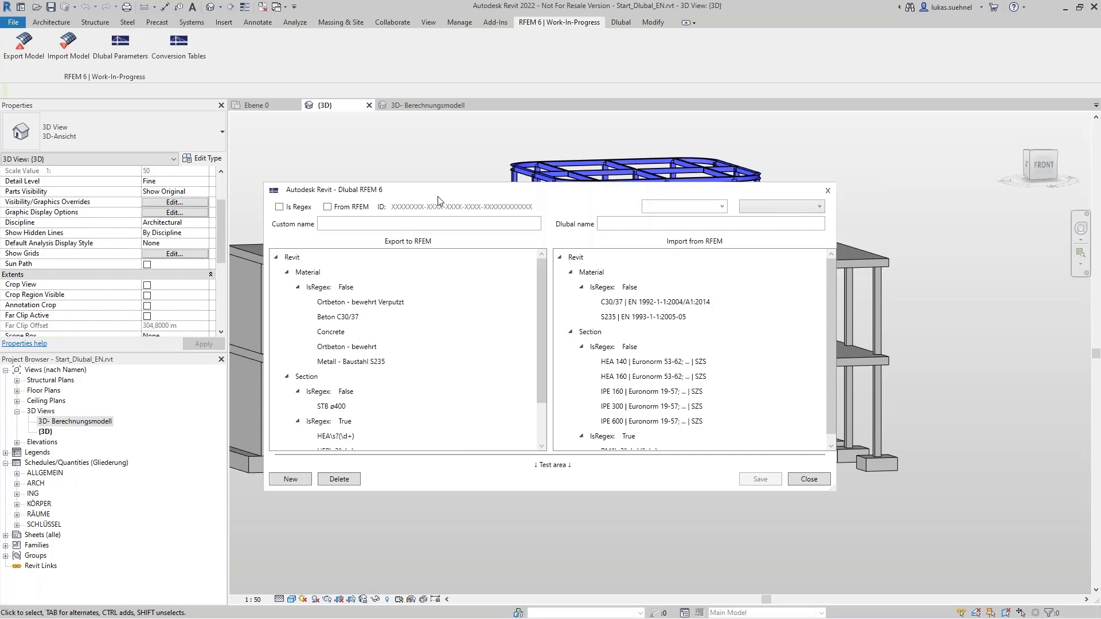
left_click_drag(438, 196, 345, 300)
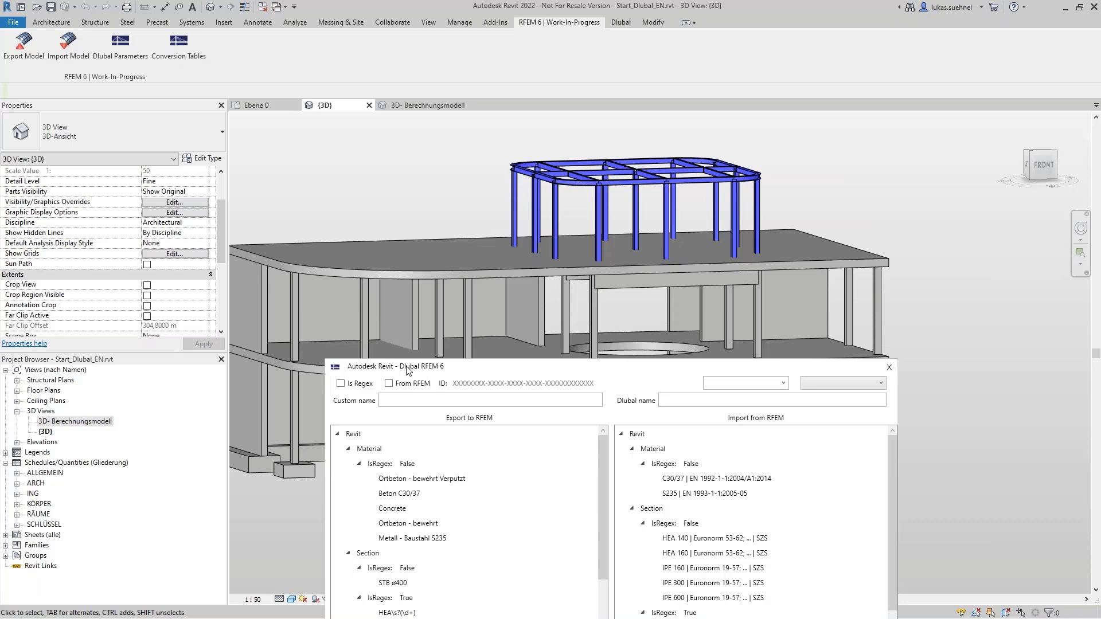
left_click_drag(405, 367, 389, 266)
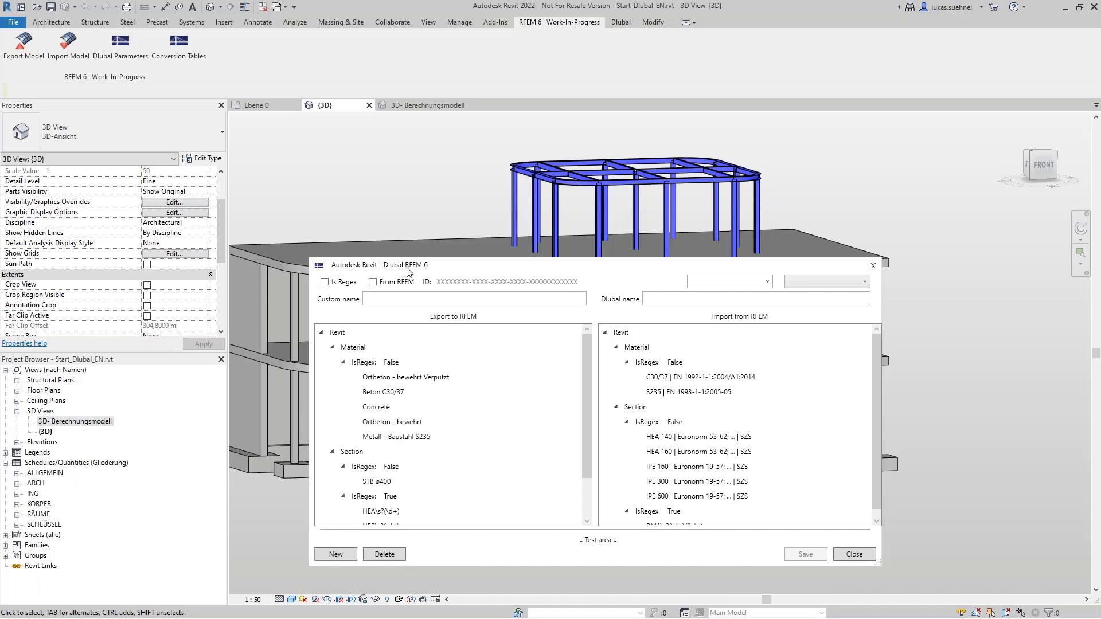
left_click_drag(407, 266, 377, 185)
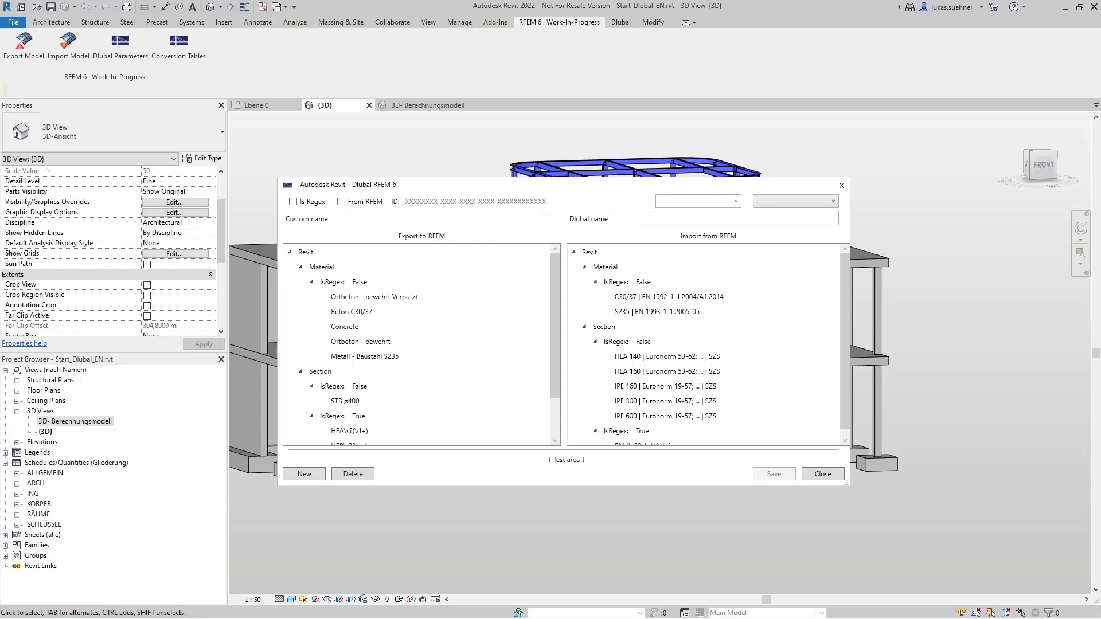
- Save a sample Revit material conversion from "Revit Material Name" to "Dlubal Material Name" and delete that entry
left_click(729, 204)
left_click(690, 222)
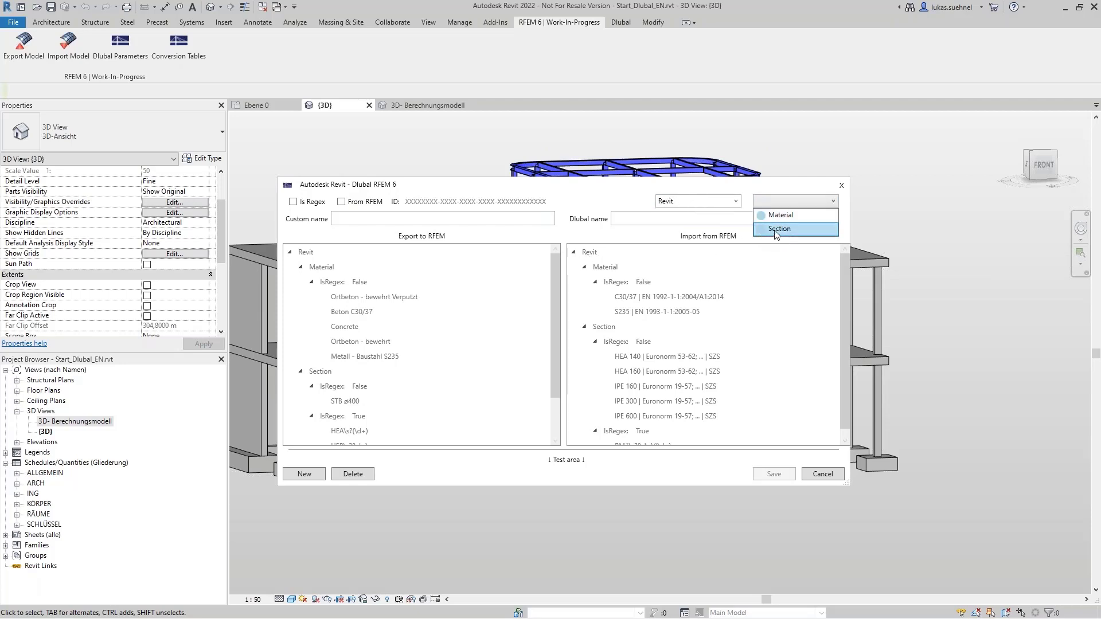
left_click(784, 217)
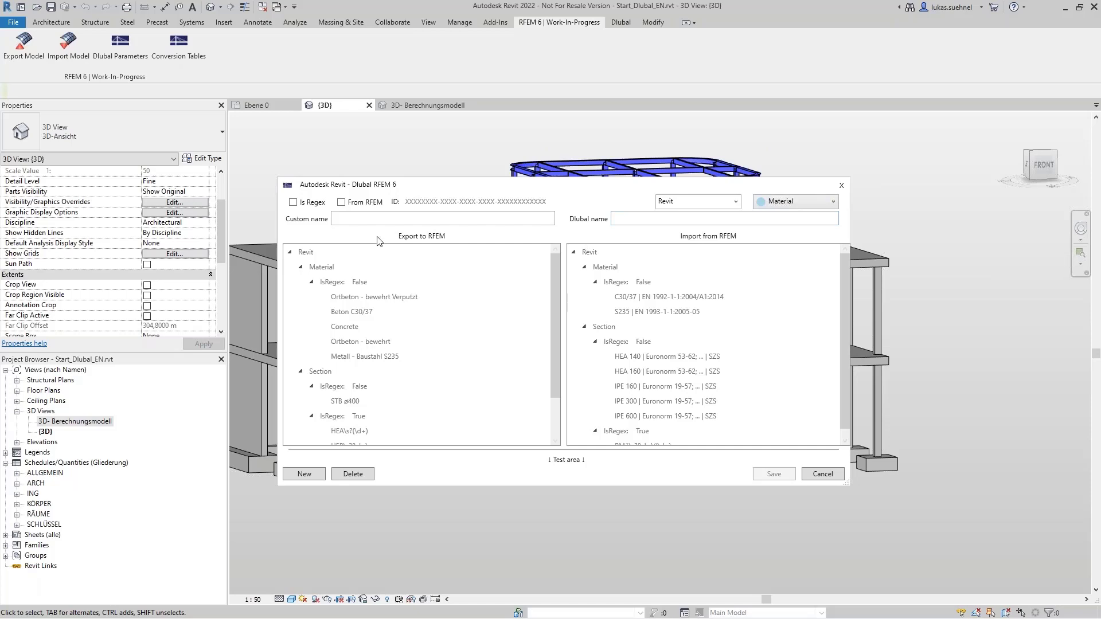
left_click(410, 218)
type("Revit Material Name")
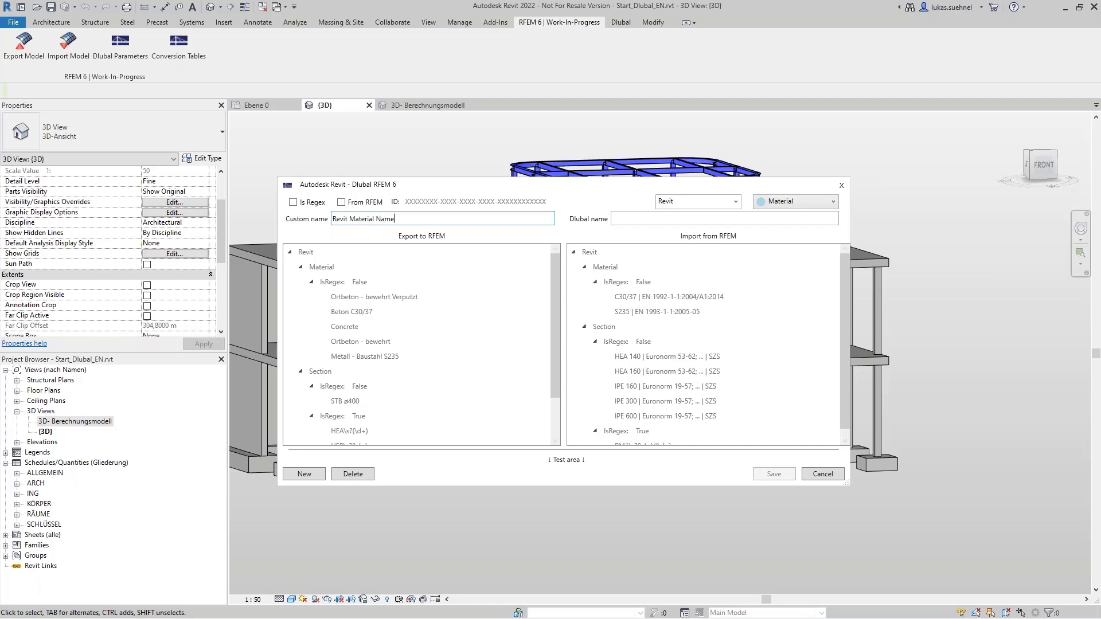
left_click(630, 218)
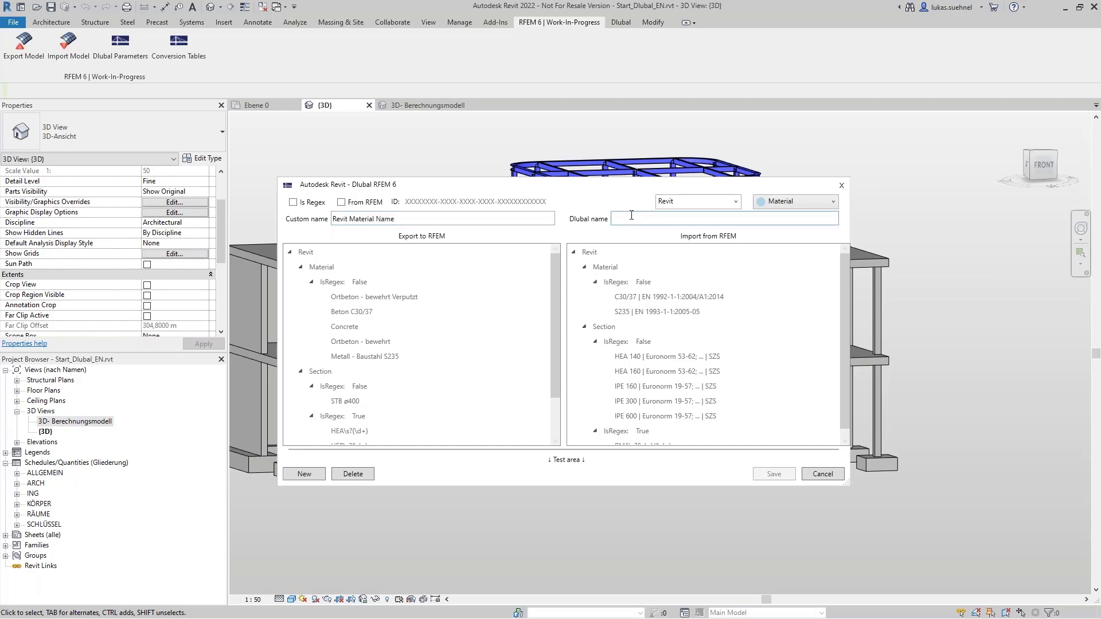
type("Dlubal Material Name")
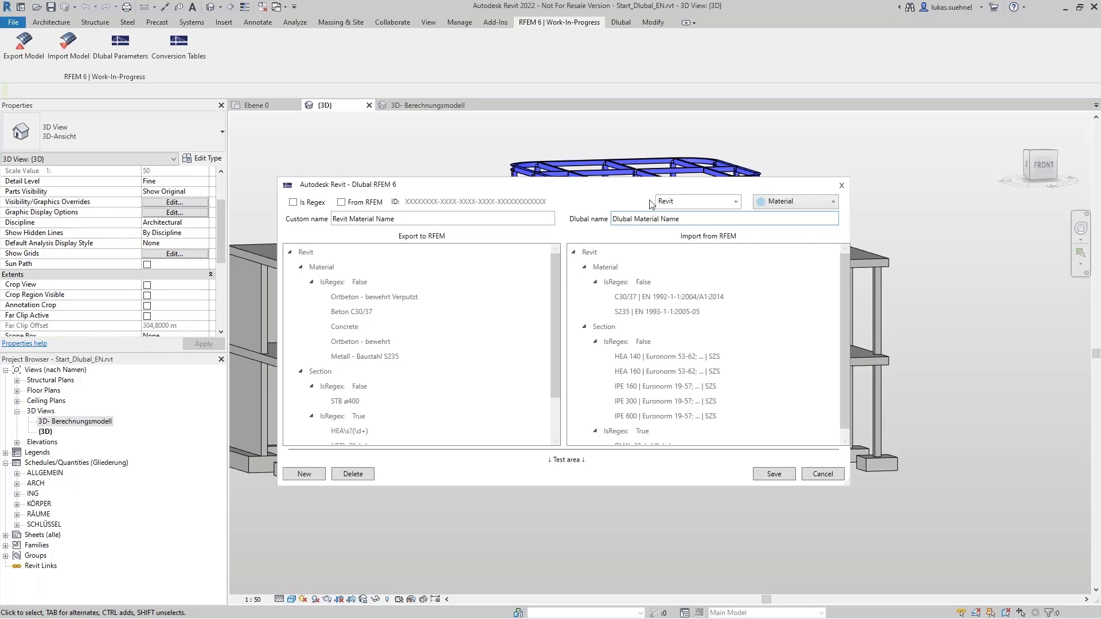
left_click(774, 474)
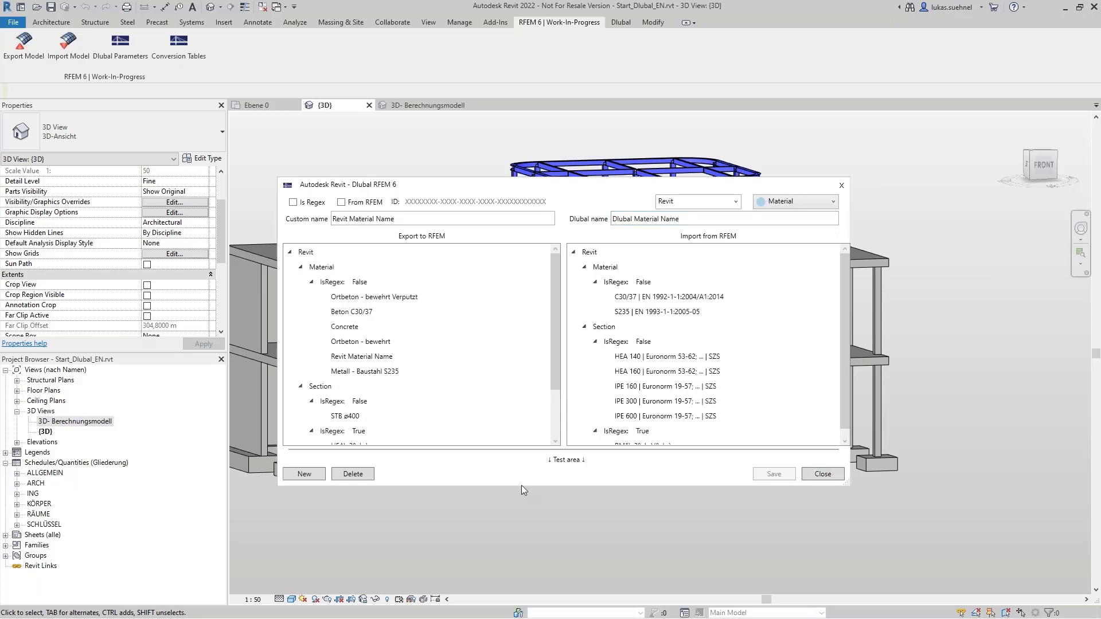
left_click(361, 356)
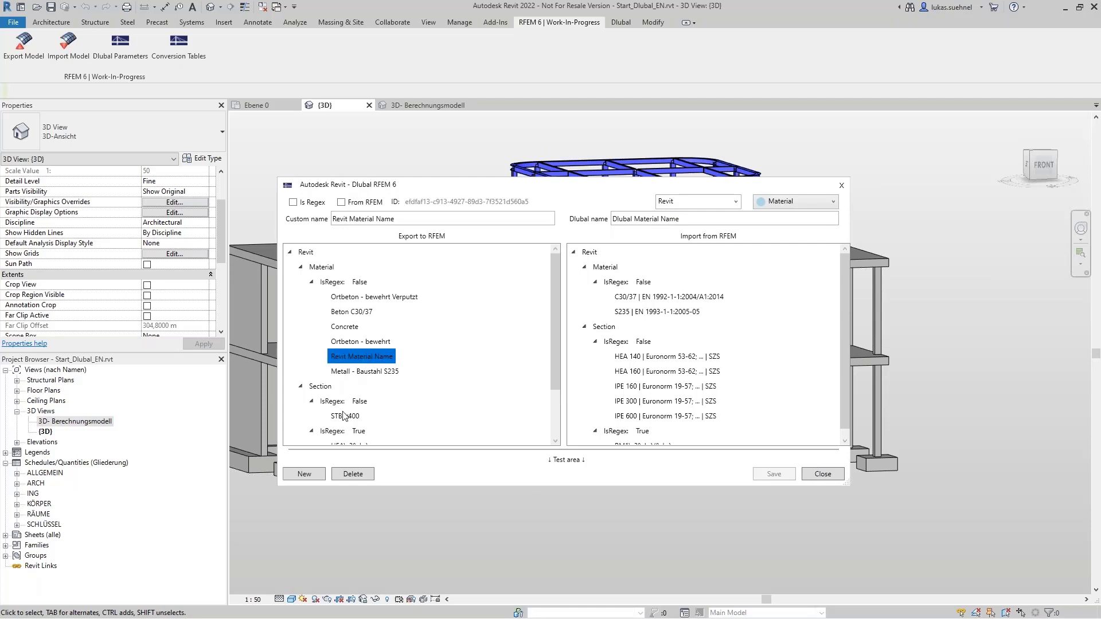
left_click(366, 476)
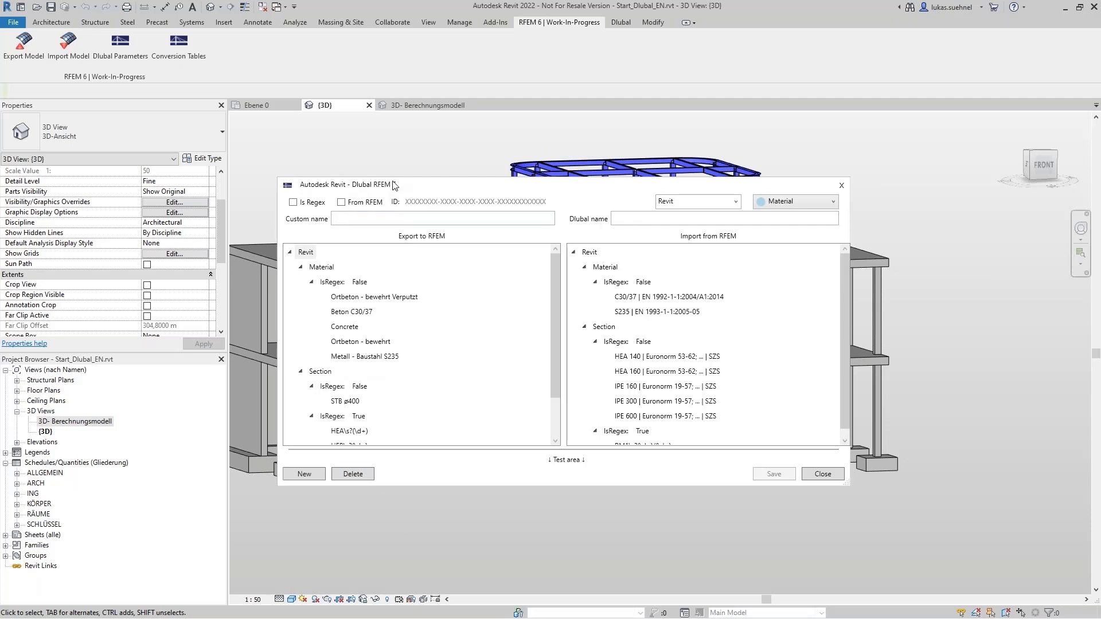
- Examine which Dlubal material names the export entries Concrete and Metall - Baustahl S235 are mapped to
left_click_drag(418, 189, 477, 164)
left_click(416, 302)
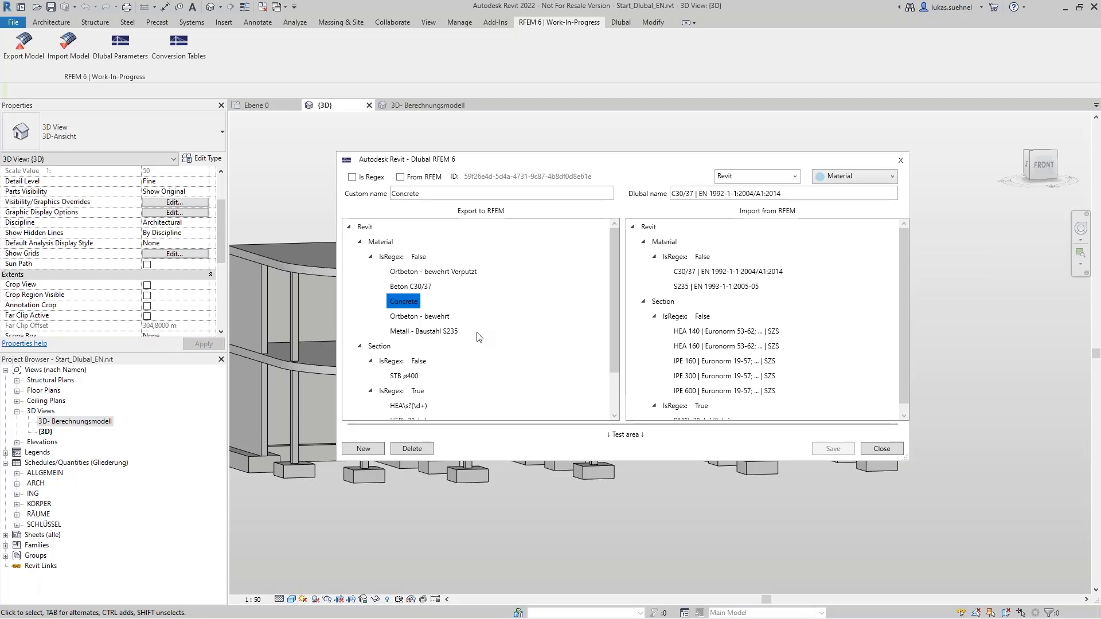
left_click_drag(494, 165, 466, 251)
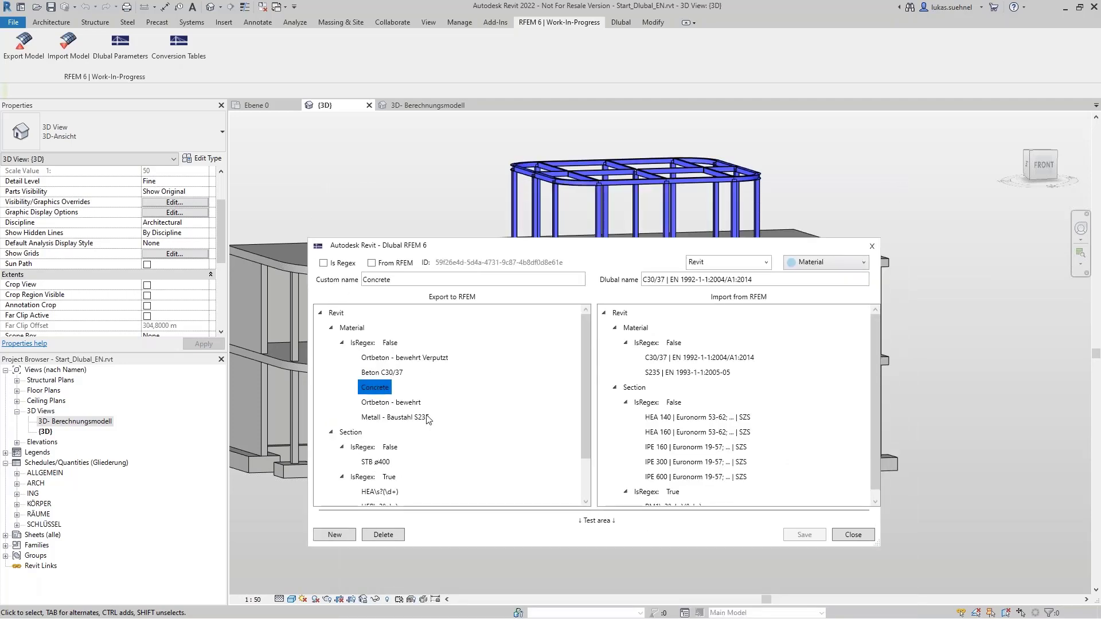
left_click(396, 417)
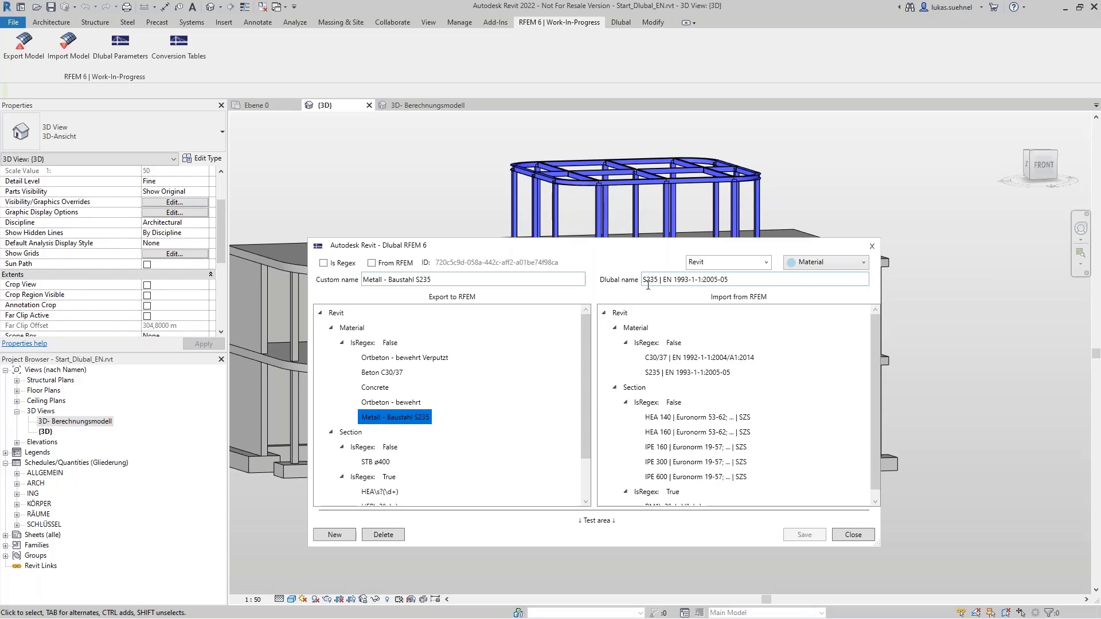
left_click_drag(747, 278, 643, 278)
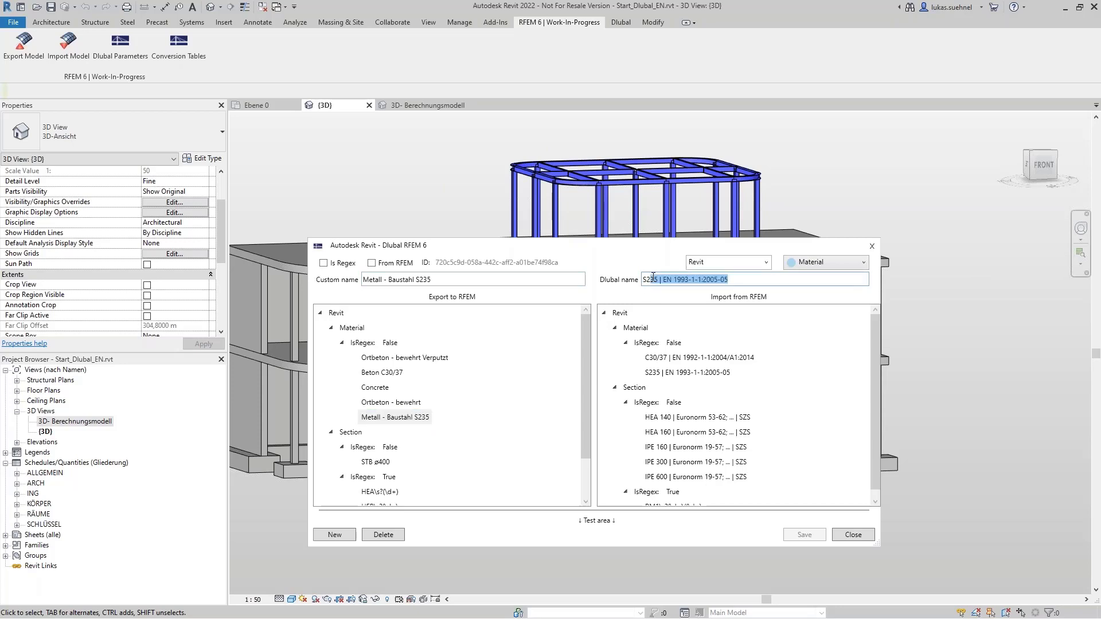
left_click_drag(602, 249, 595, 148)
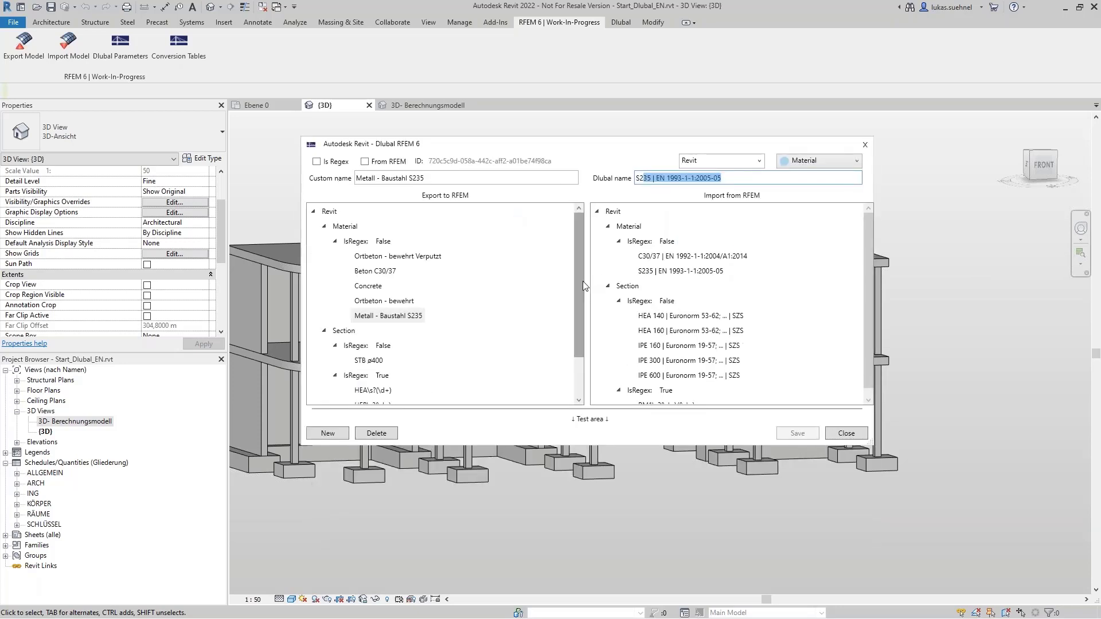
- Examine the regular-expression export conversion for HEA sections and close the conversion tables
left_click_drag(582, 281, 572, 339)
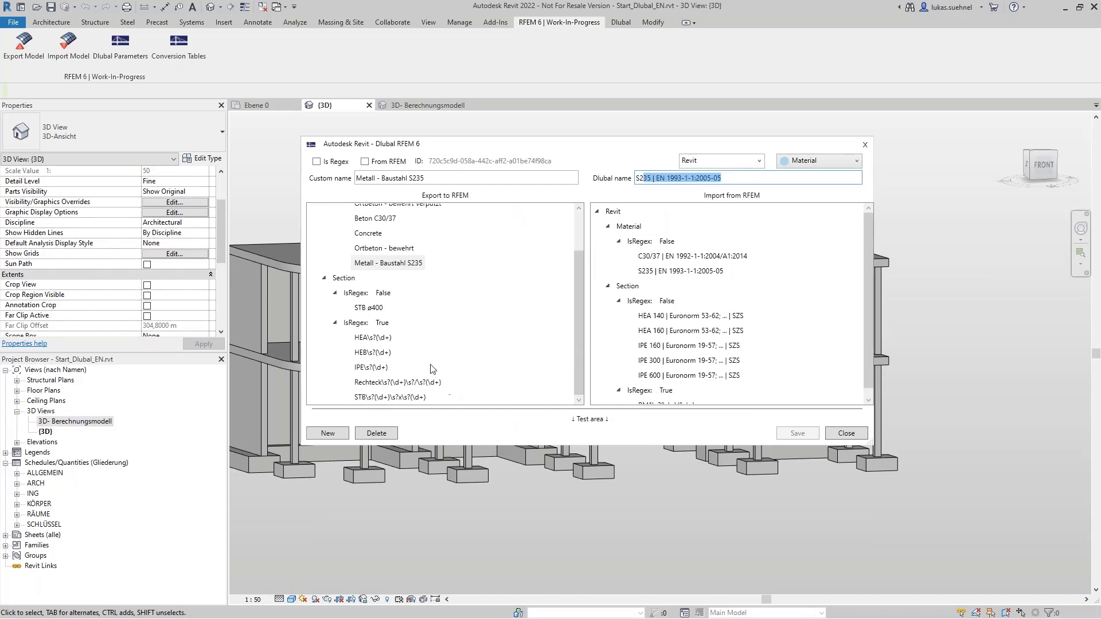
left_click(373, 339)
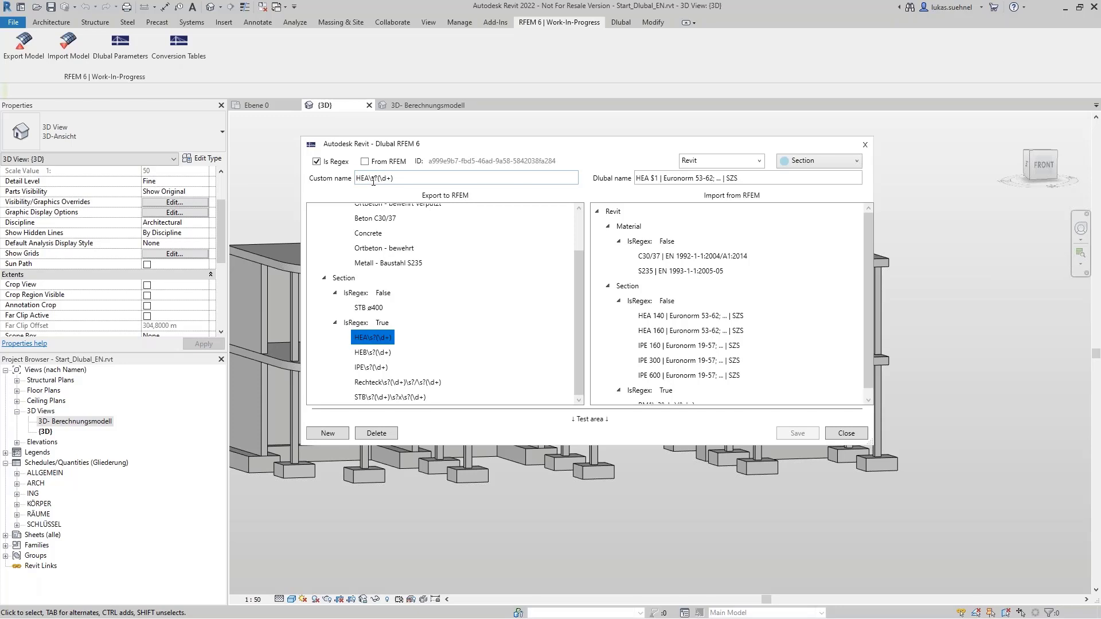
left_click_drag(370, 178, 395, 178)
left_click(411, 178)
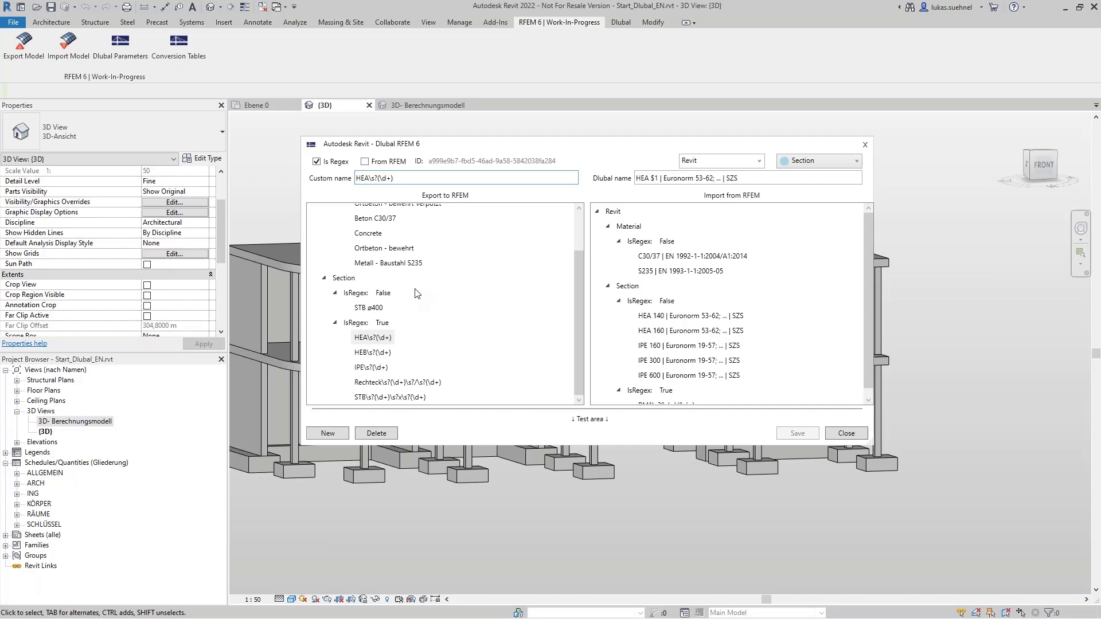
left_click(846, 433)
- Start the model export to RFEM with a new structure to be created and member eccentricities applied
scroll(541, 305, "down", 3)
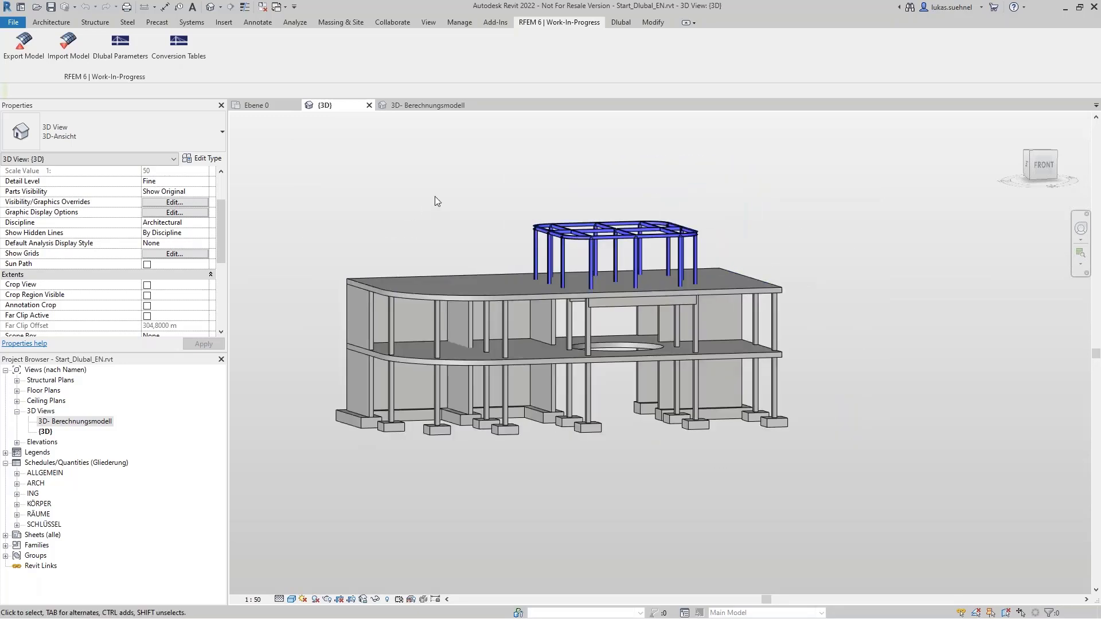
left_click(30, 54)
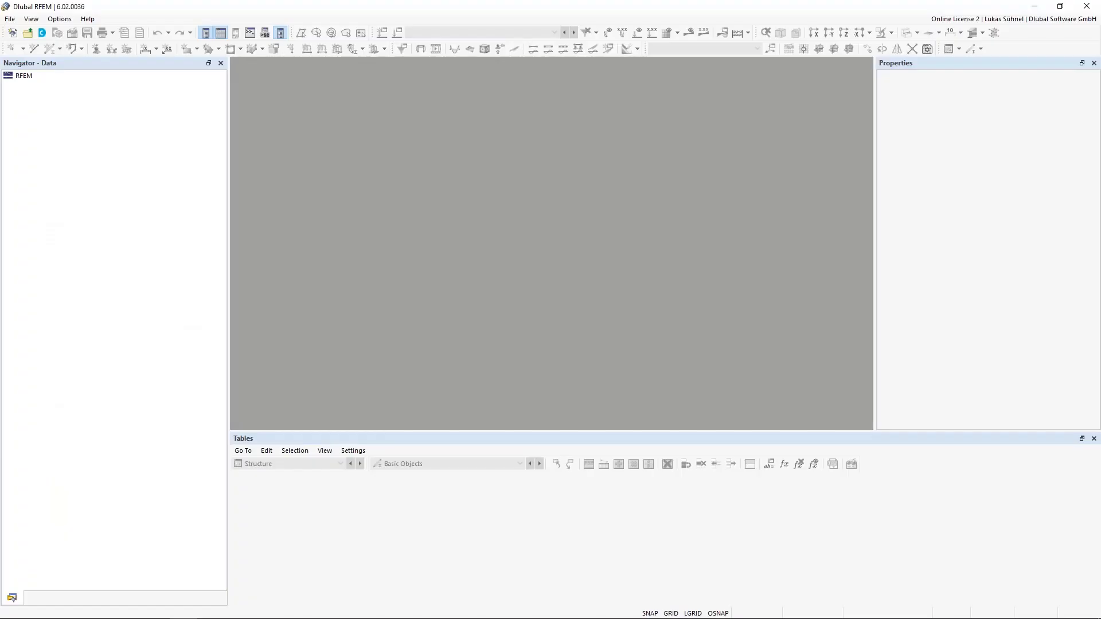
left_click(1035, 6)
left_click(325, 257)
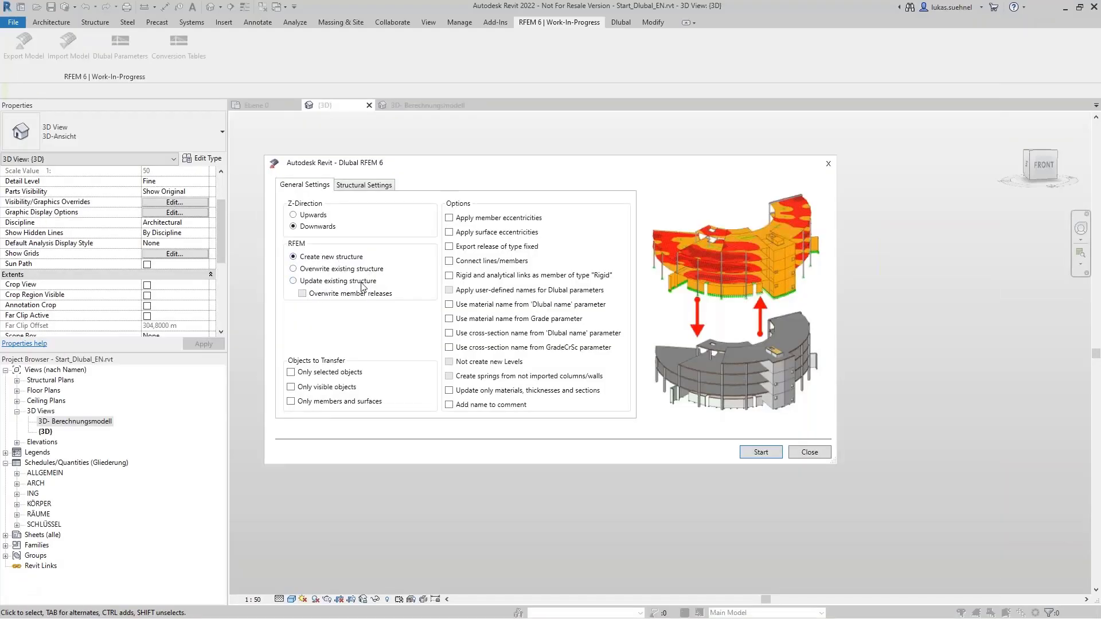
left_click(451, 218)
- Enable conversion of isolated and wall foundations in the structural settings and run the export to RFEM
left_click(373, 185)
left_click(332, 231)
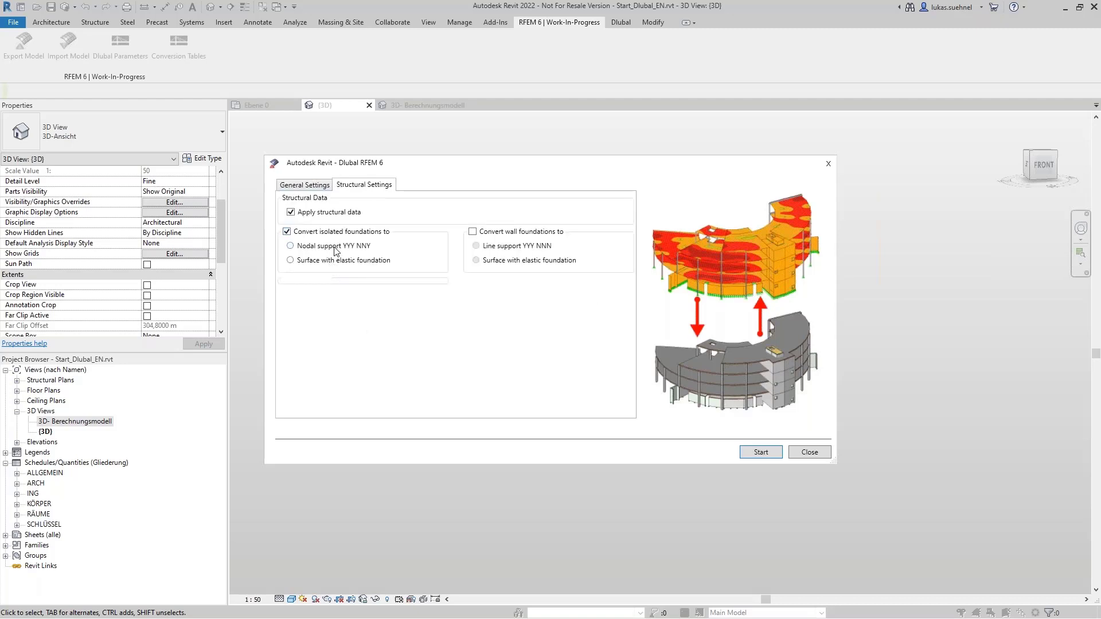
left_click(509, 232)
left_click(762, 452)
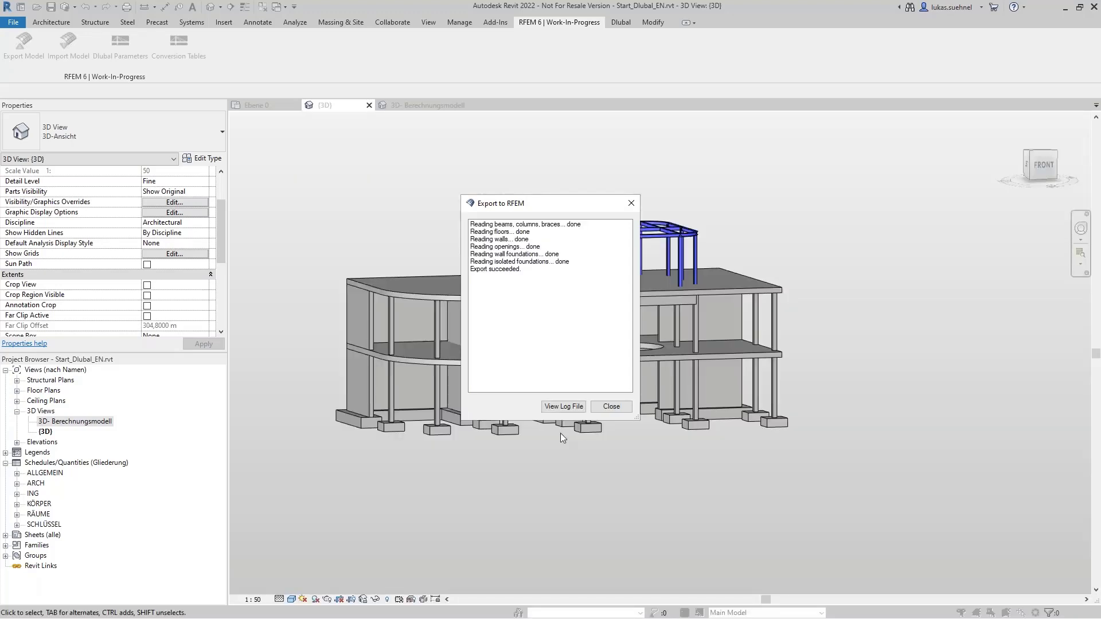
left_click(611, 408)
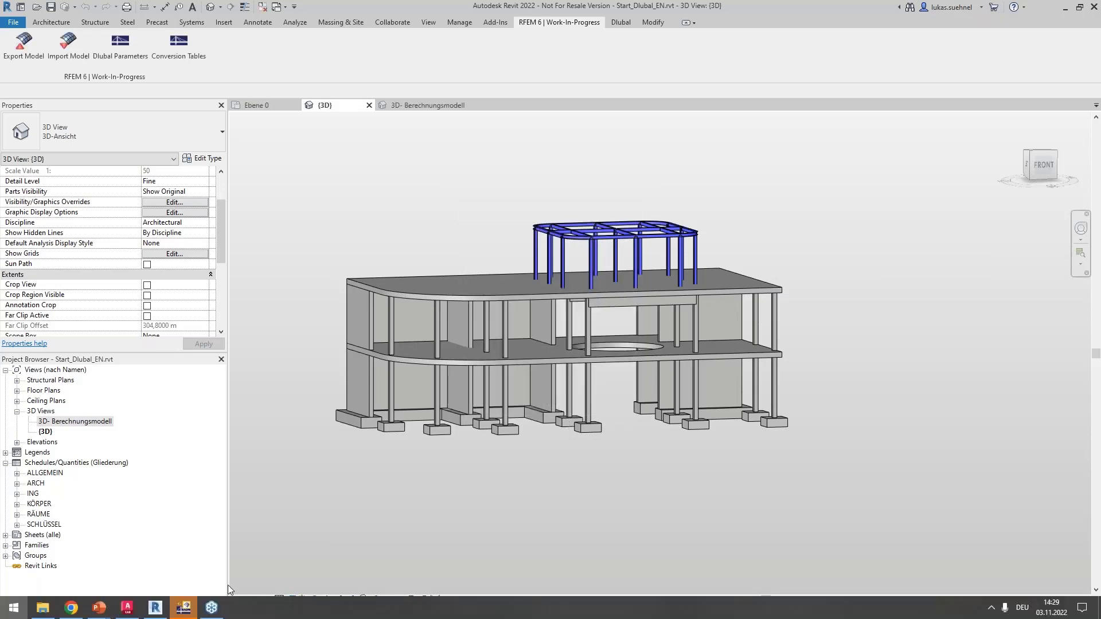
- Switch to RFEM and inspect the exported building model from the front
key("super")
left_click(183, 606)
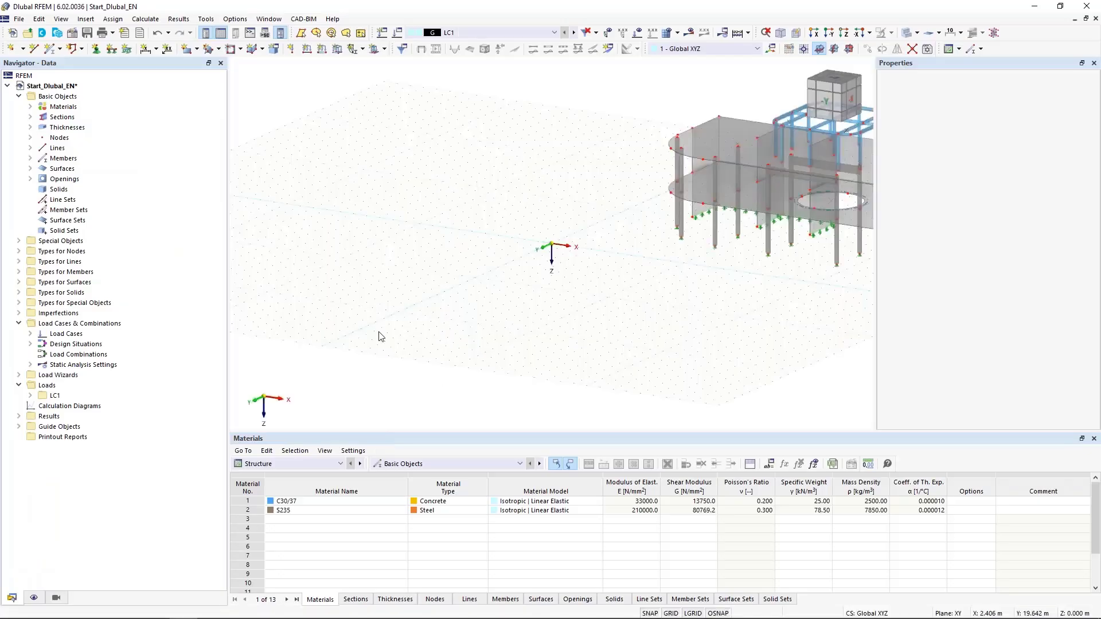
scroll(381, 337, "down", 5)
middle_click_drag(496, 339, 523, 362)
scroll(513, 313, "up", 5)
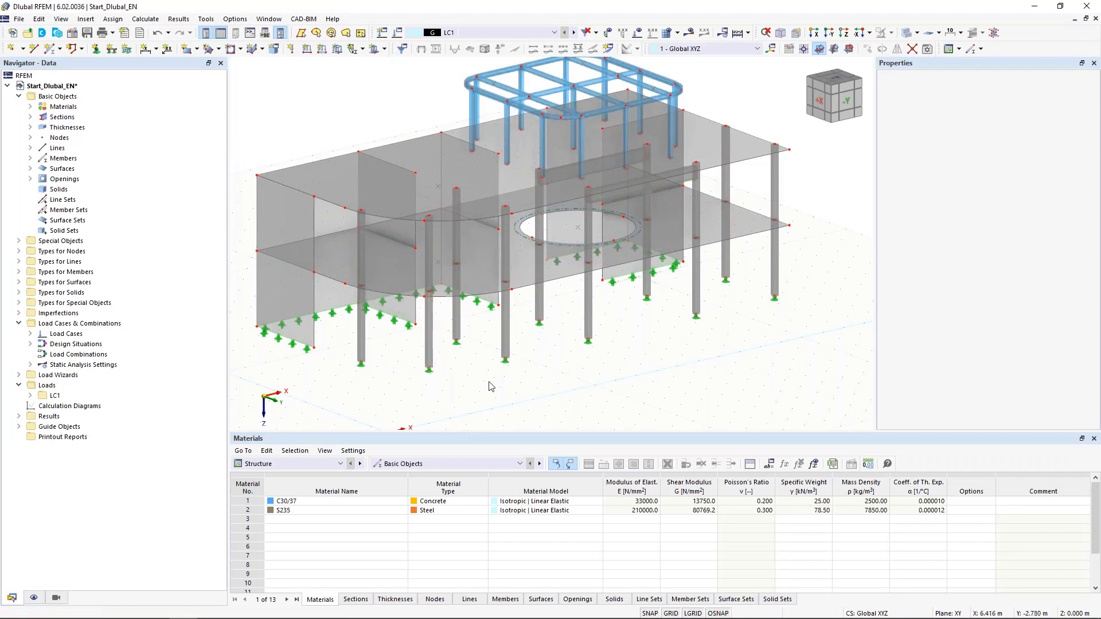
middle_click_drag(489, 383, 468, 376, "ctrl")
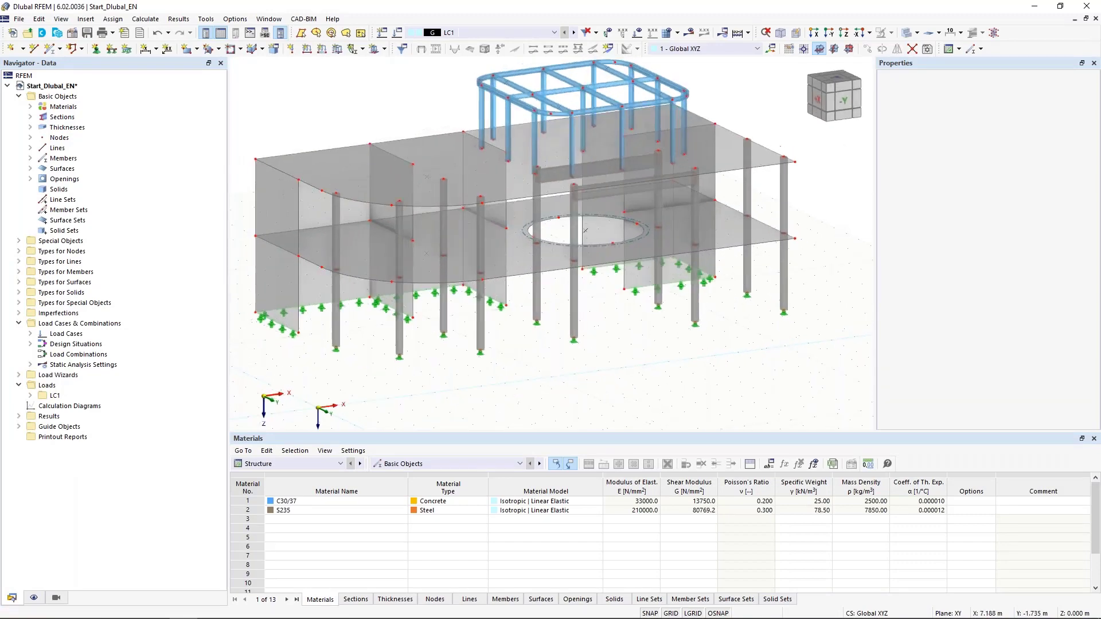
- Check in the model which objects use materials C30/37 and S235, then clear the highlighting
left_click(30, 107)
left_click(72, 117)
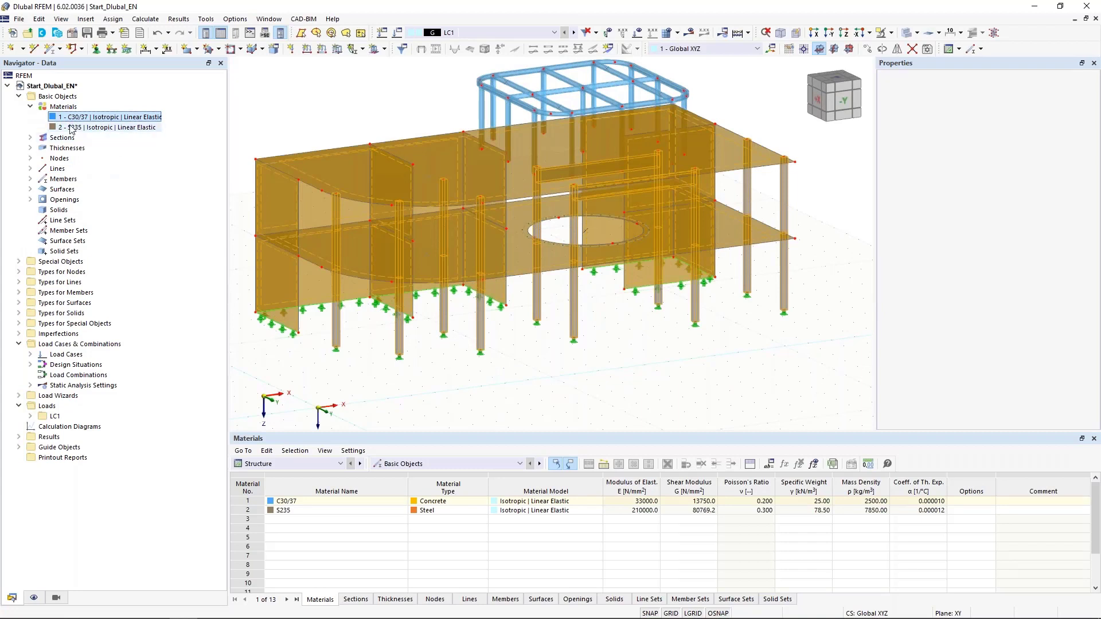
left_click(73, 127)
middle_click_drag(308, 105, 320, 138)
left_click(324, 121)
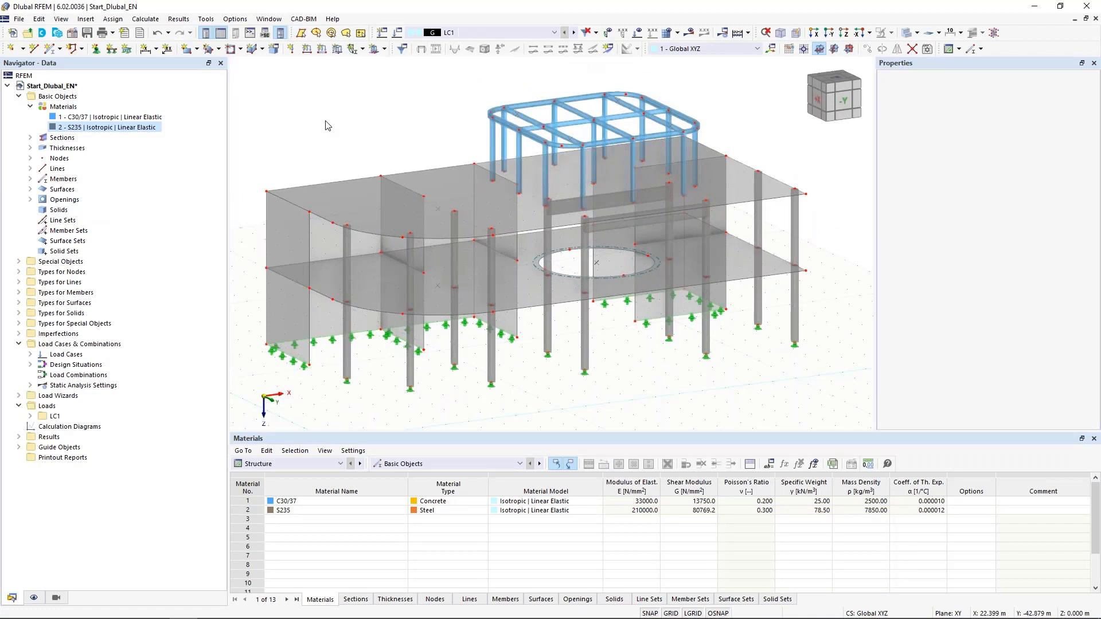
middle_click_drag(392, 126, 451, 60)
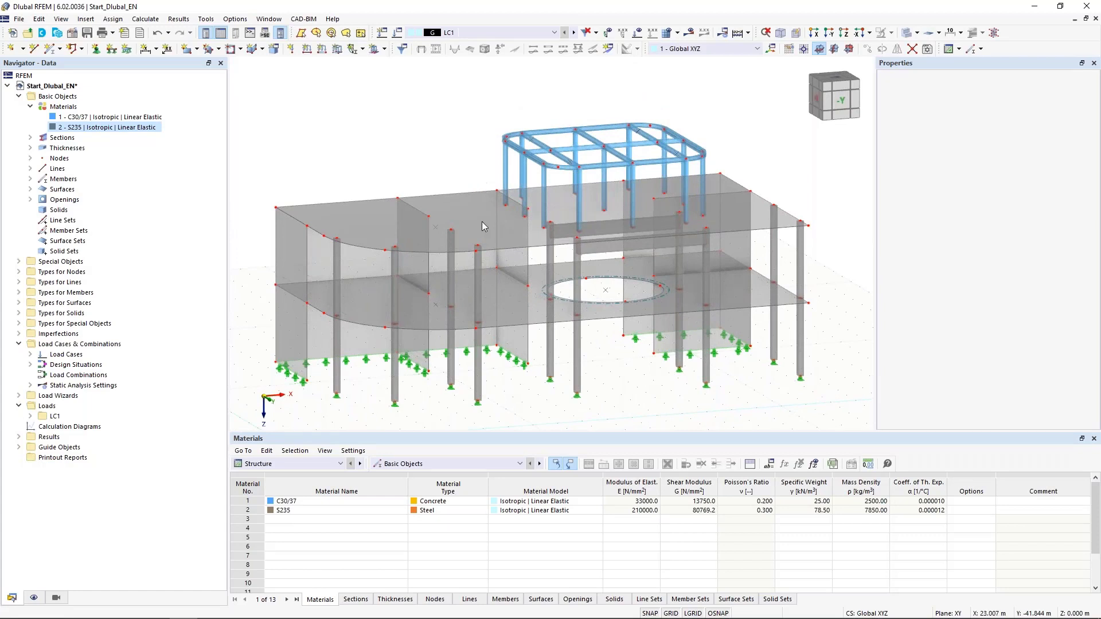
- Copy the steel roof frame's first crossbeam to the middle of each of the two bays between the existing crossbeams
mouse_move(523, 254)
mouse_move(454, 139)
middle_mouse_down("ctrl")
mouse_move(438, 141)
mouse_move(476, 138)
middle_mouse_up("ctrl")
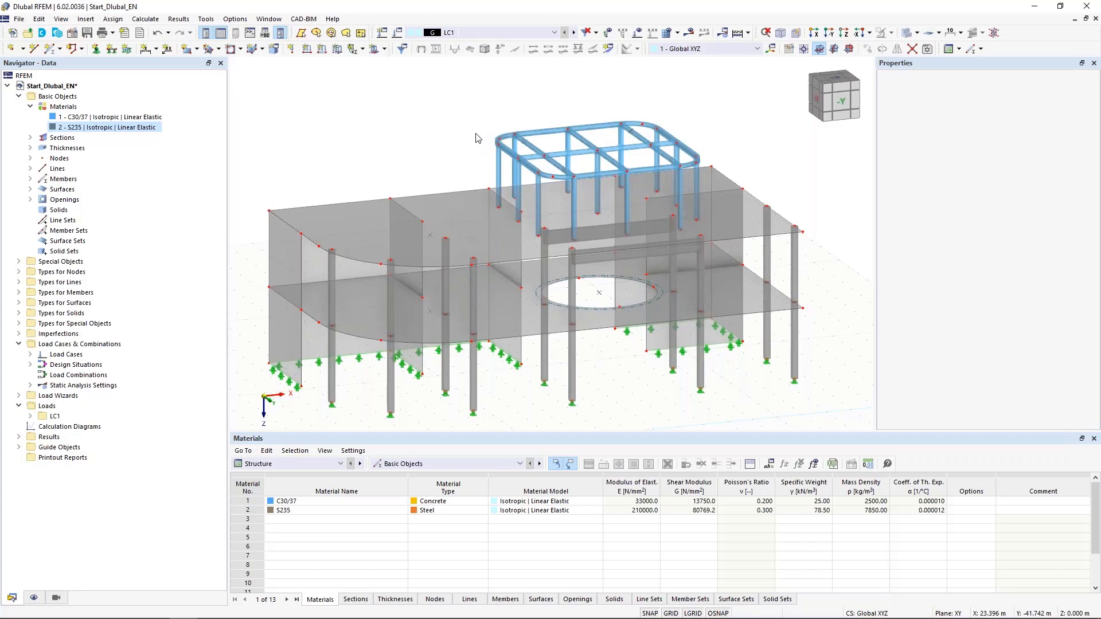
scroll(569, 95, "up", 4)
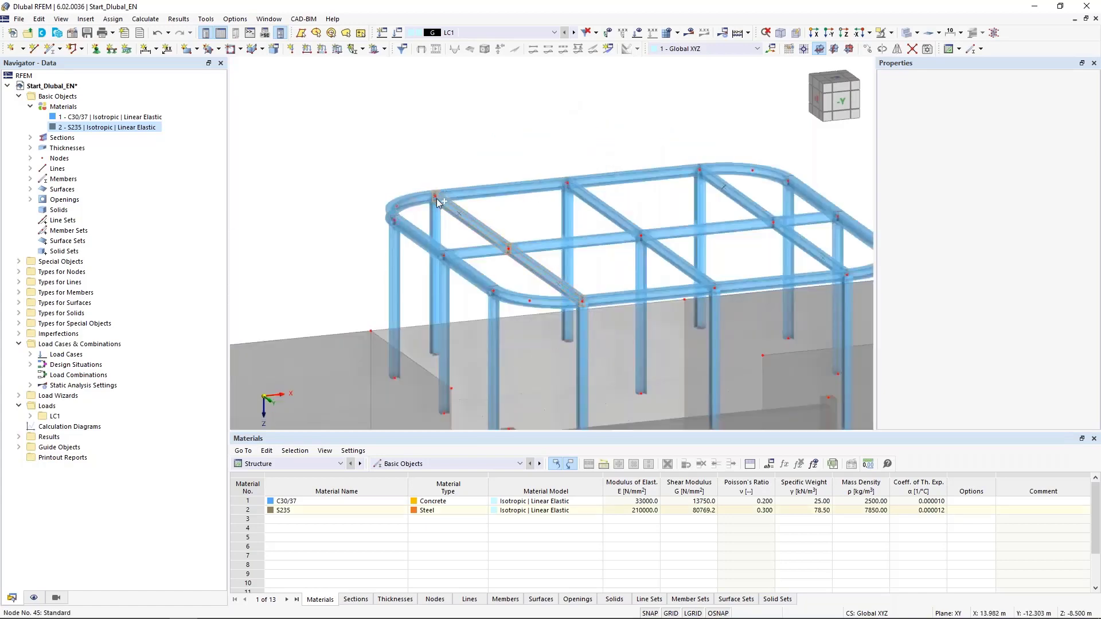
left_click_drag(437, 202, 635, 182)
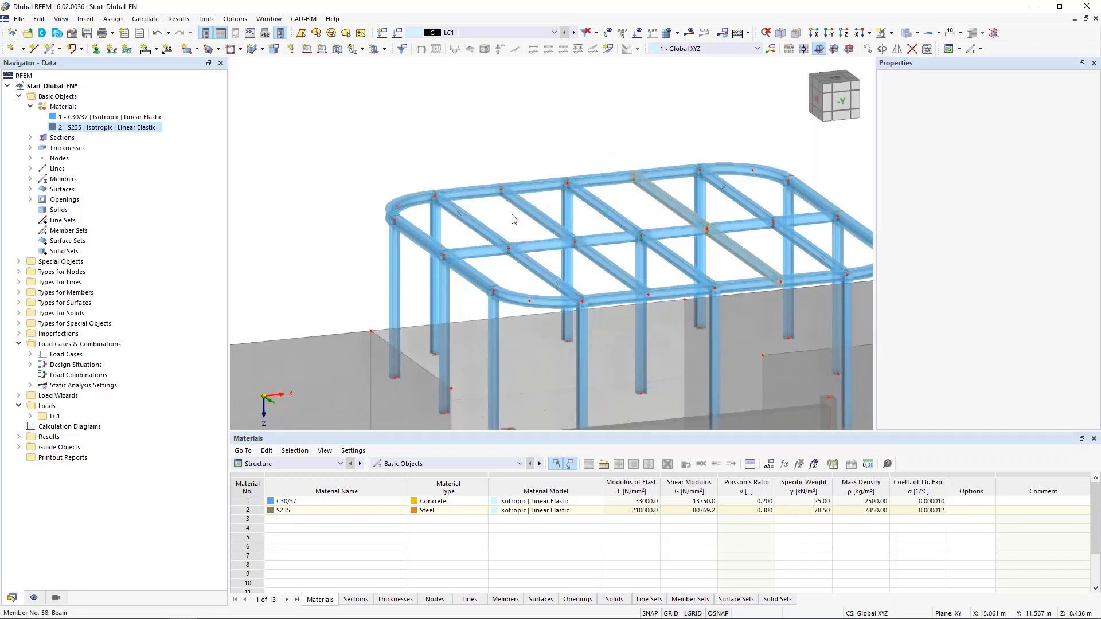
scroll(574, 160, "down", 5)
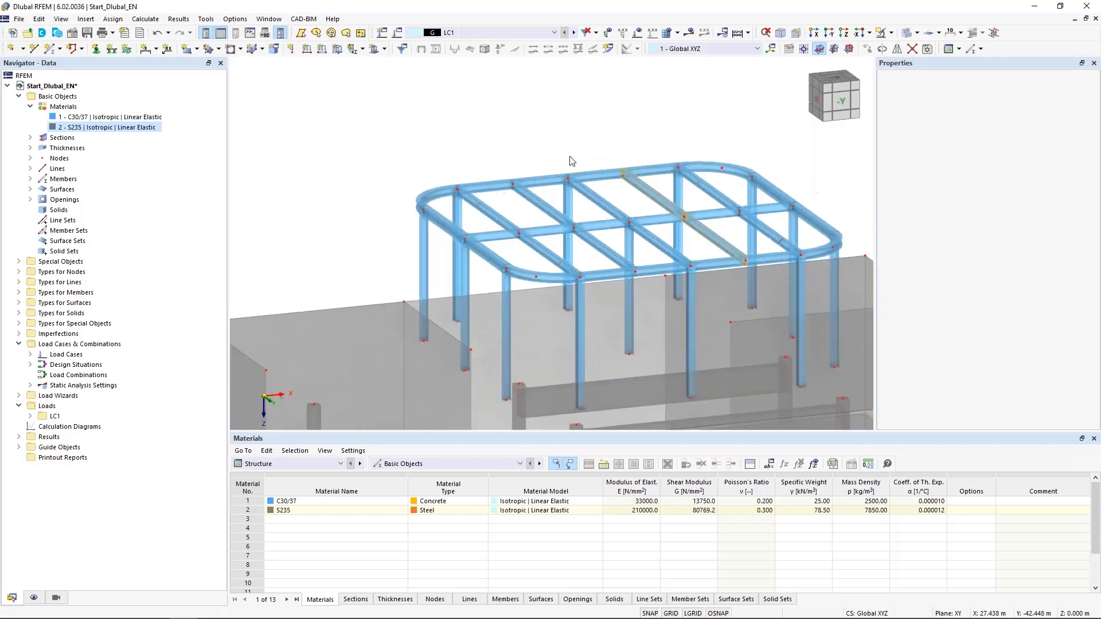
- Create a C30/37 concrete section R_M1 250/250 and assign it to ground-floor column member 7
scroll(365, 387, "up", 4)
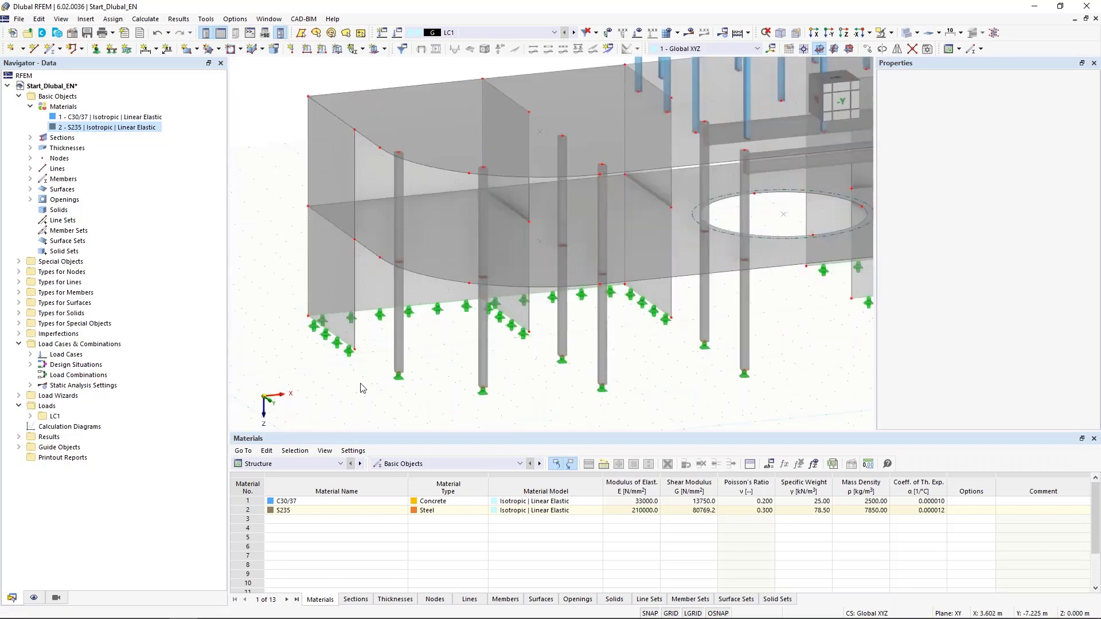
double_click(406, 335)
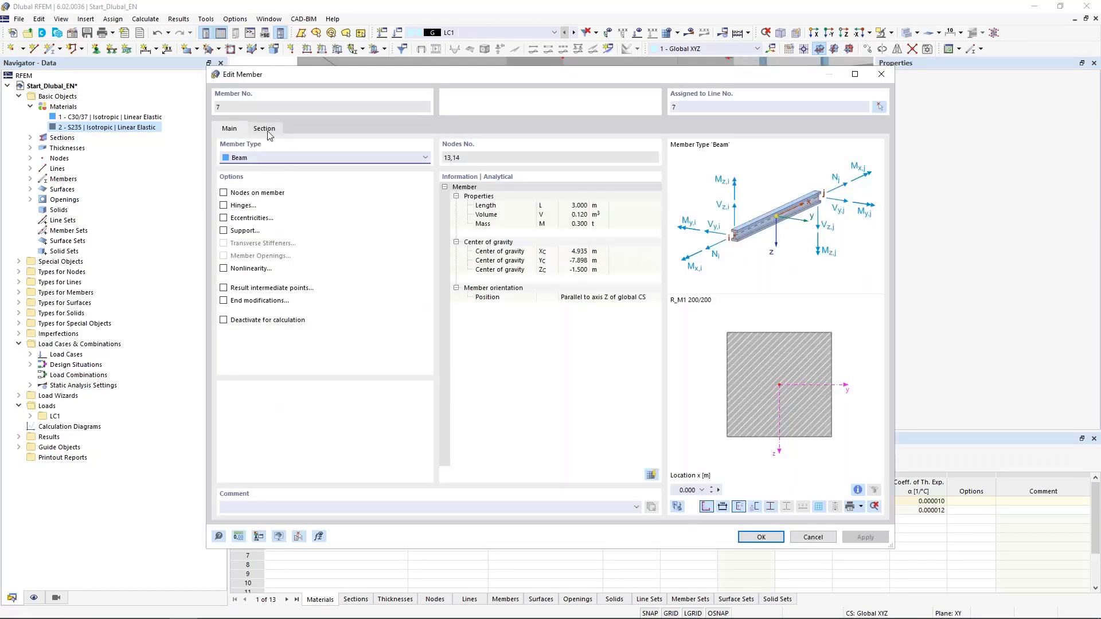
left_click(267, 130)
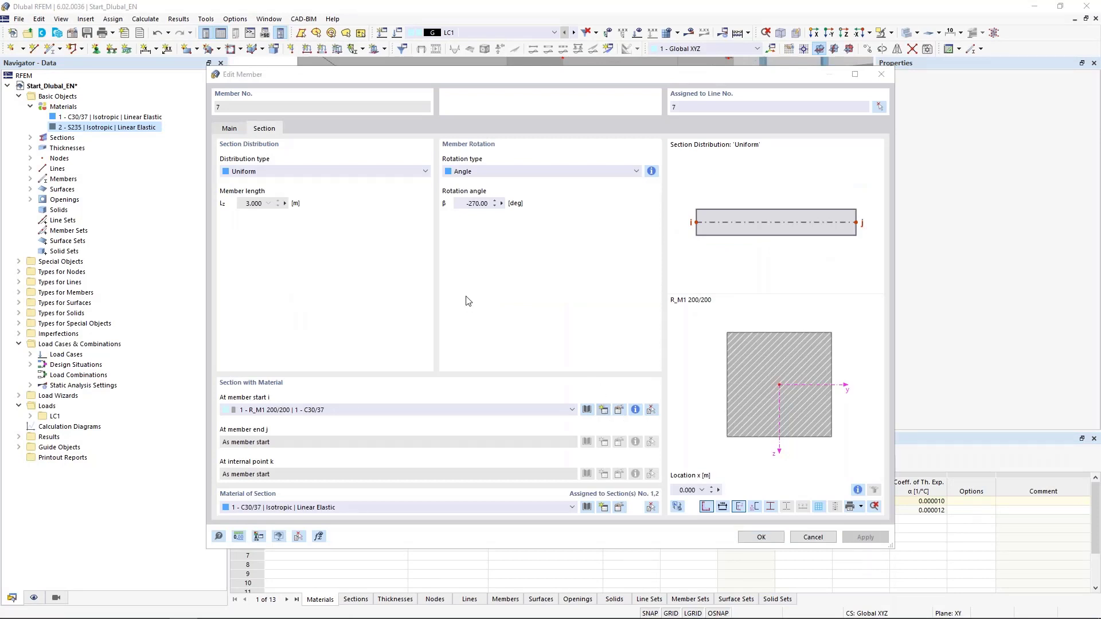
double_click(367, 106)
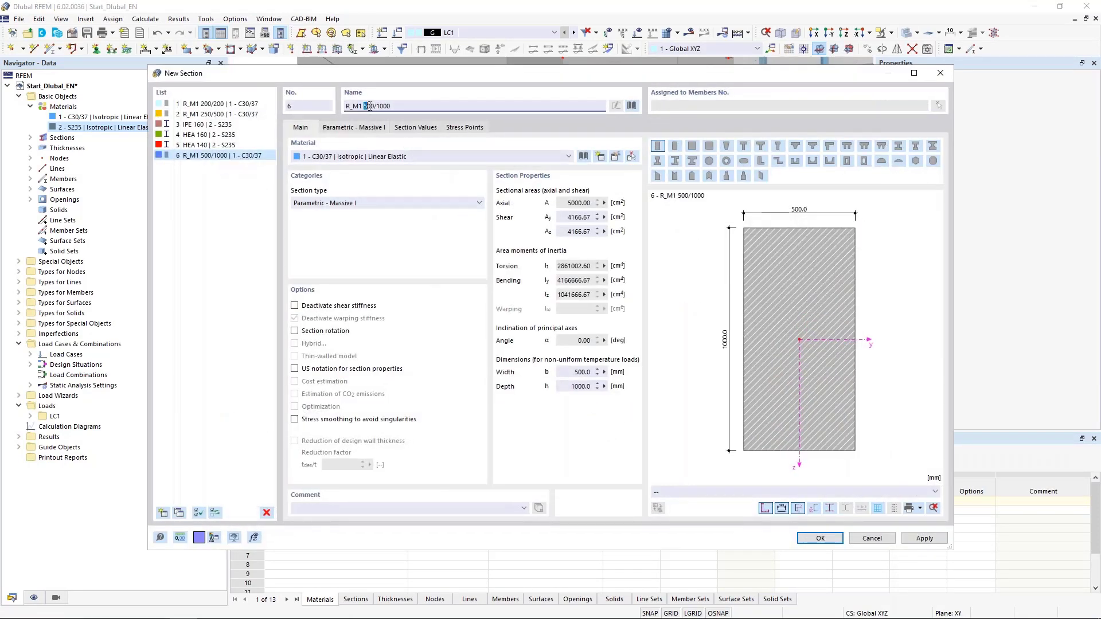
type("25")
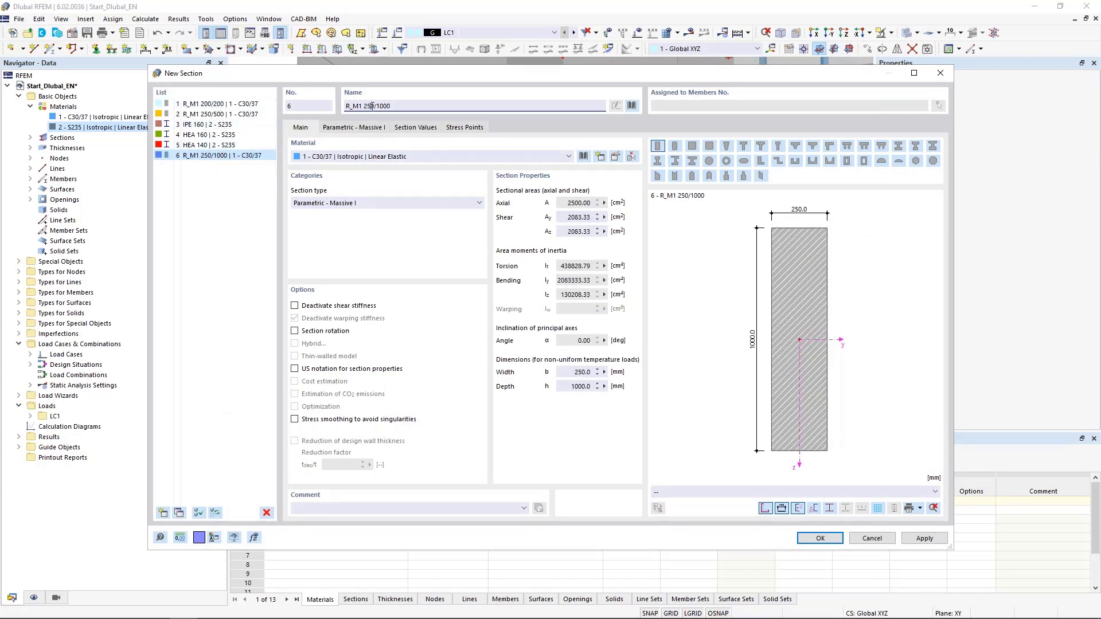
left_click_drag(378, 105, 385, 105)
type("250")
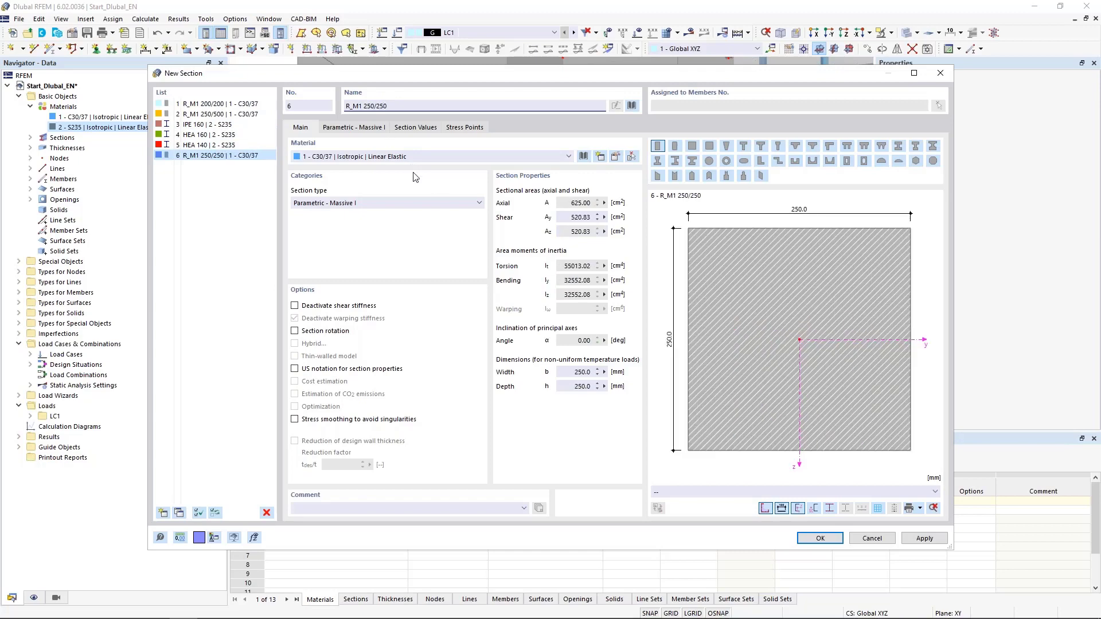
left_click(815, 541)
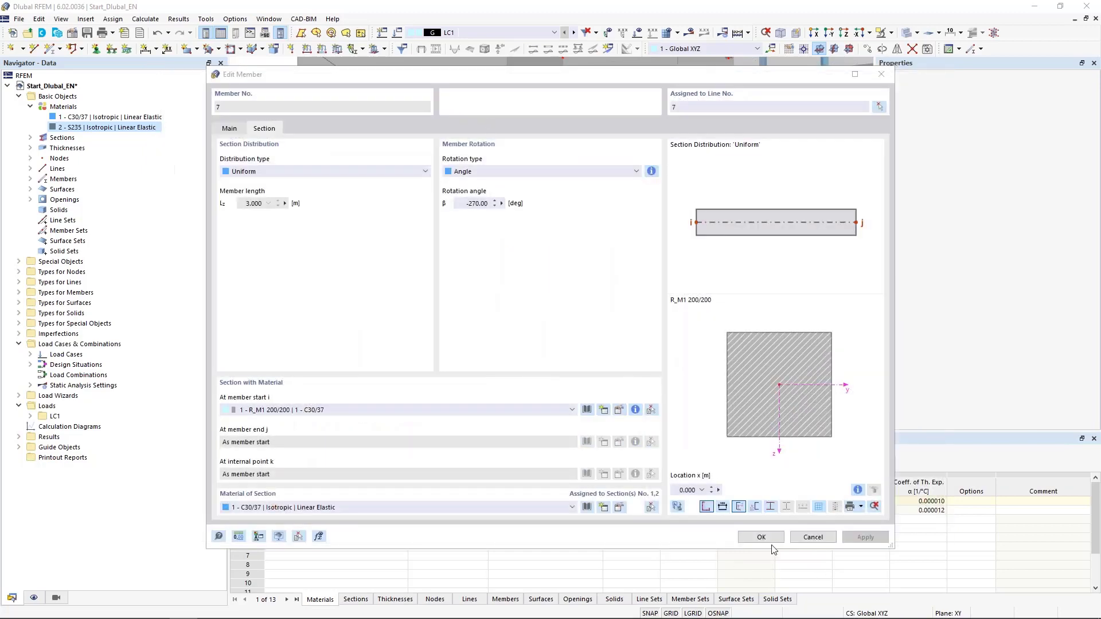
left_click(762, 540)
- Switch back to Revit and set the 3D view's visual style to Hidden Line
scroll(338, 379, "down", 5)
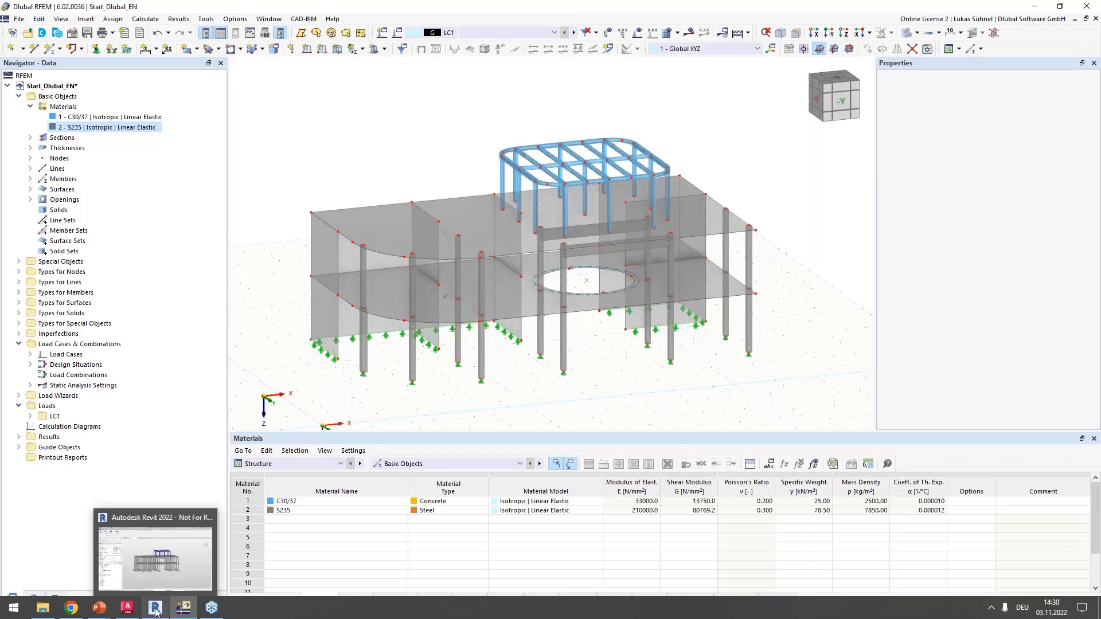
left_click(156, 609)
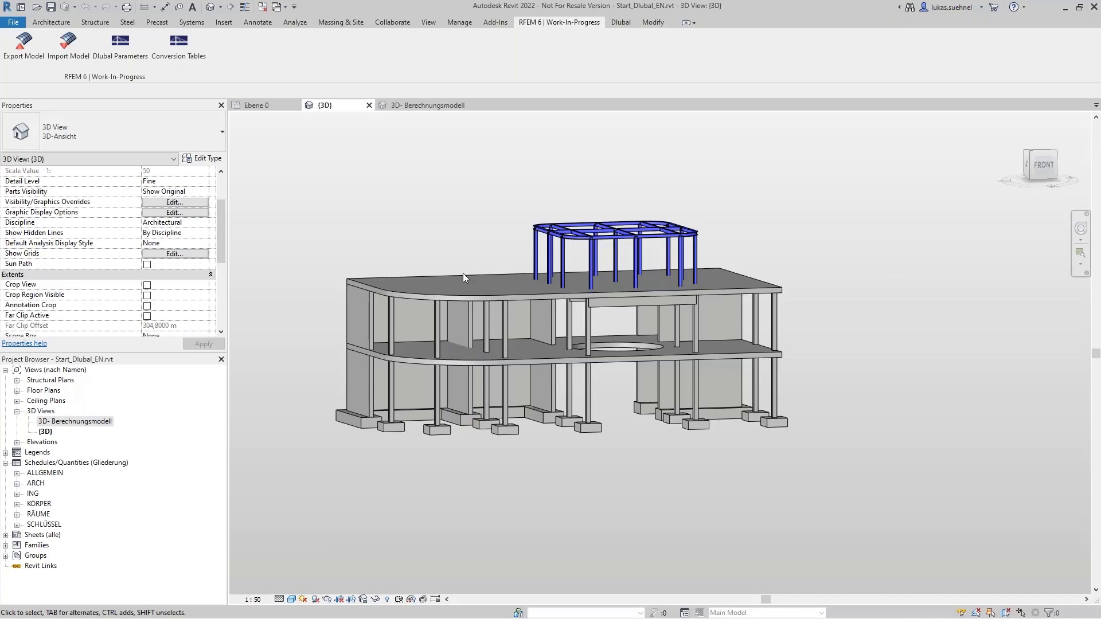
left_click(292, 600)
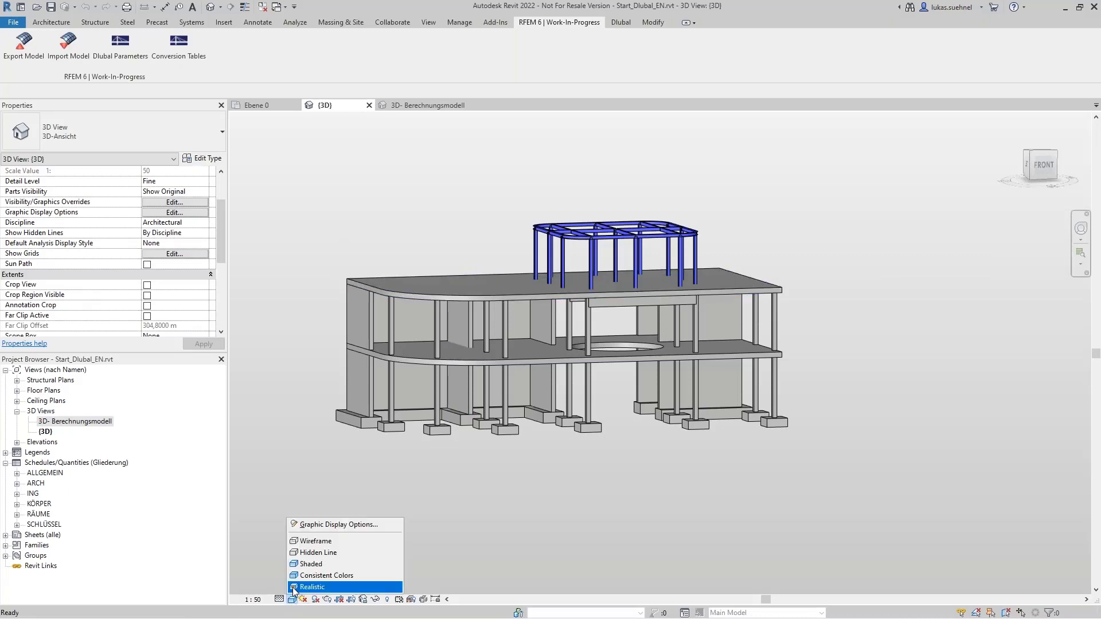
left_click(314, 554)
left_click(292, 600)
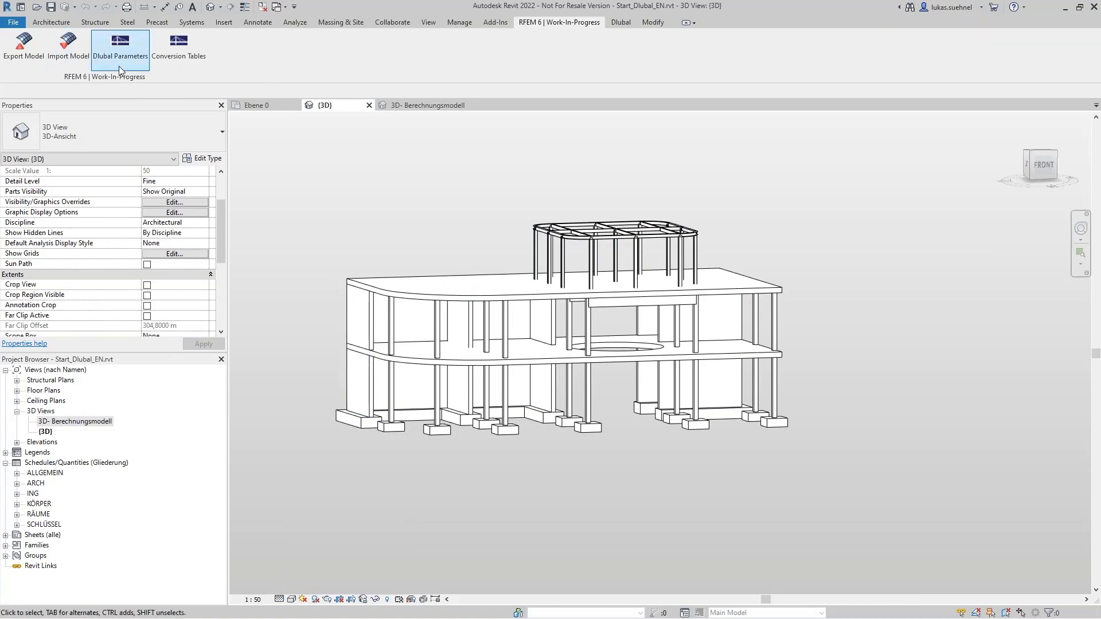
- Start the model import from RFEM with the option to update the existing structure
left_click(71, 50)
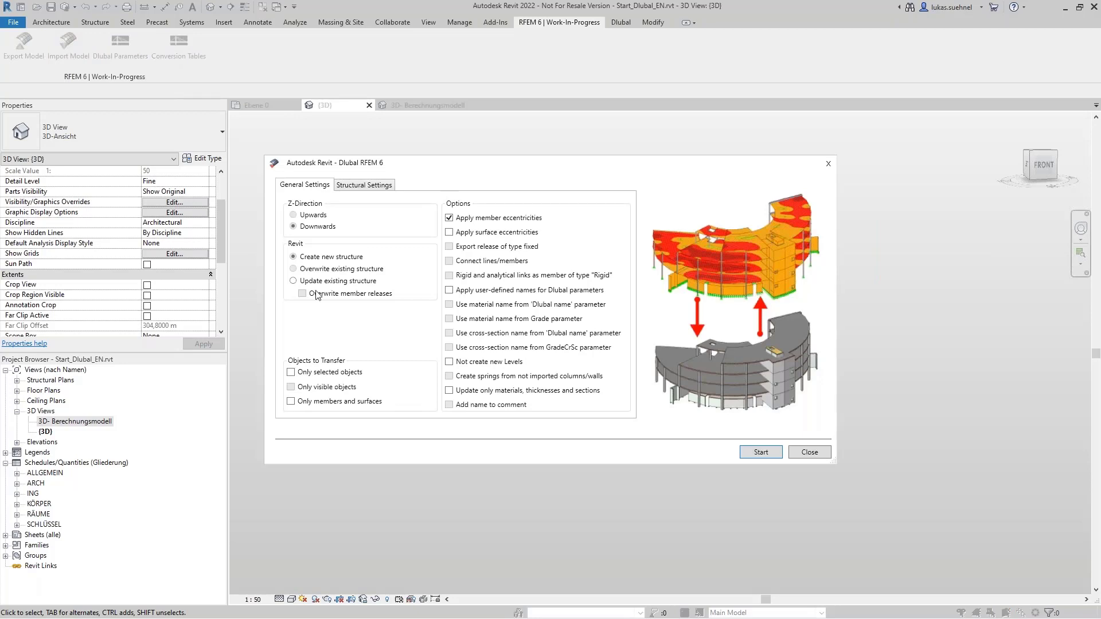
left_click(463, 217)
left_click(304, 281)
left_click(760, 453)
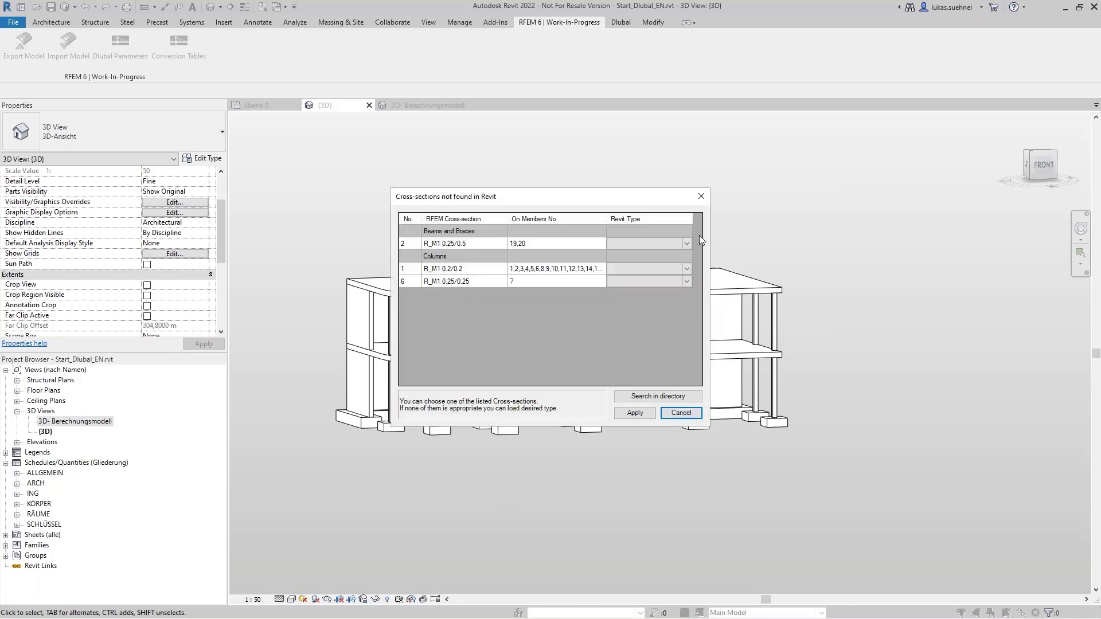
- Assign the Revit type STB 250 x 500 to the beam cross-section R_M1 0.25/0.5
left_click(688, 244)
left_click(687, 243)
scroll(654, 315, "down", 5)
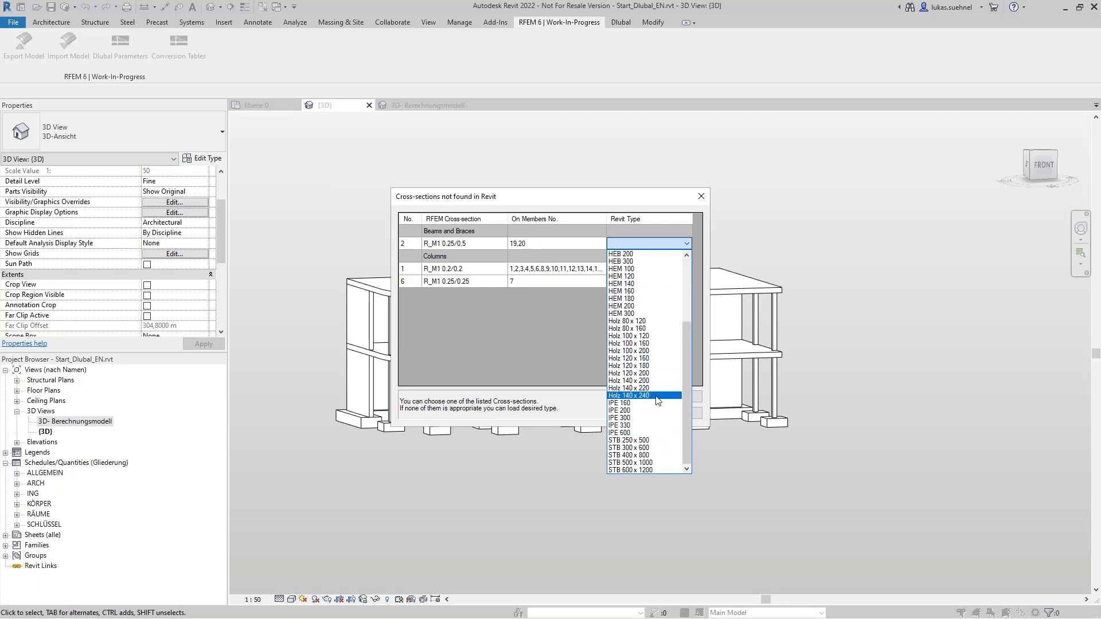
left_click(653, 440)
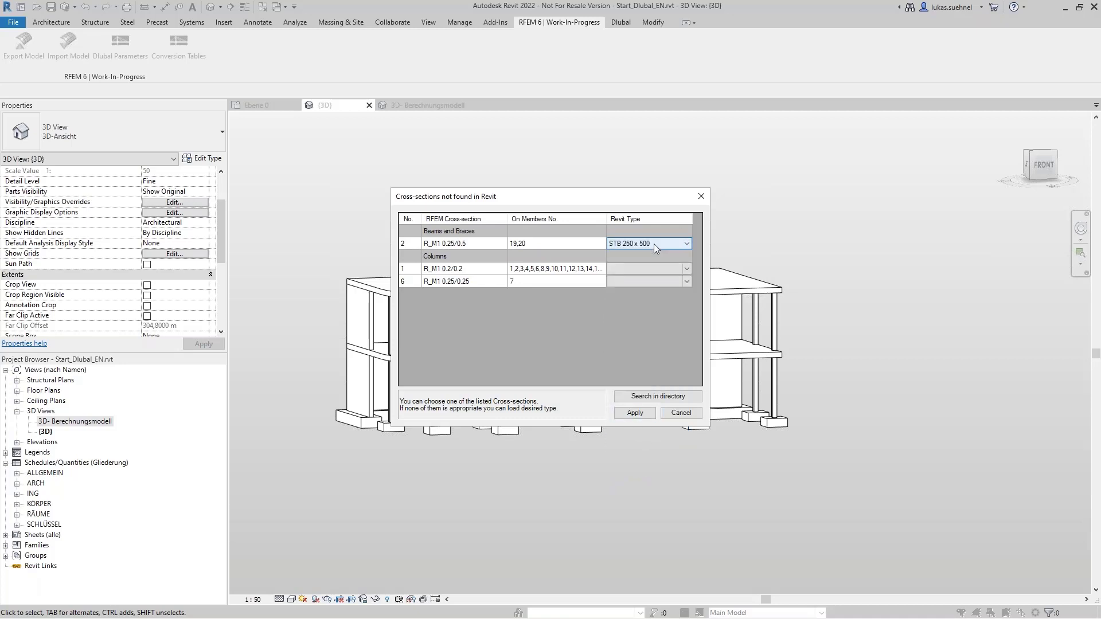
- Assign STB 200 x 200 to column section R_M1 0.2/0.2 and STB 250 x 250 to R_M1 0.25/0.25, and apply the assignments
left_click(659, 268)
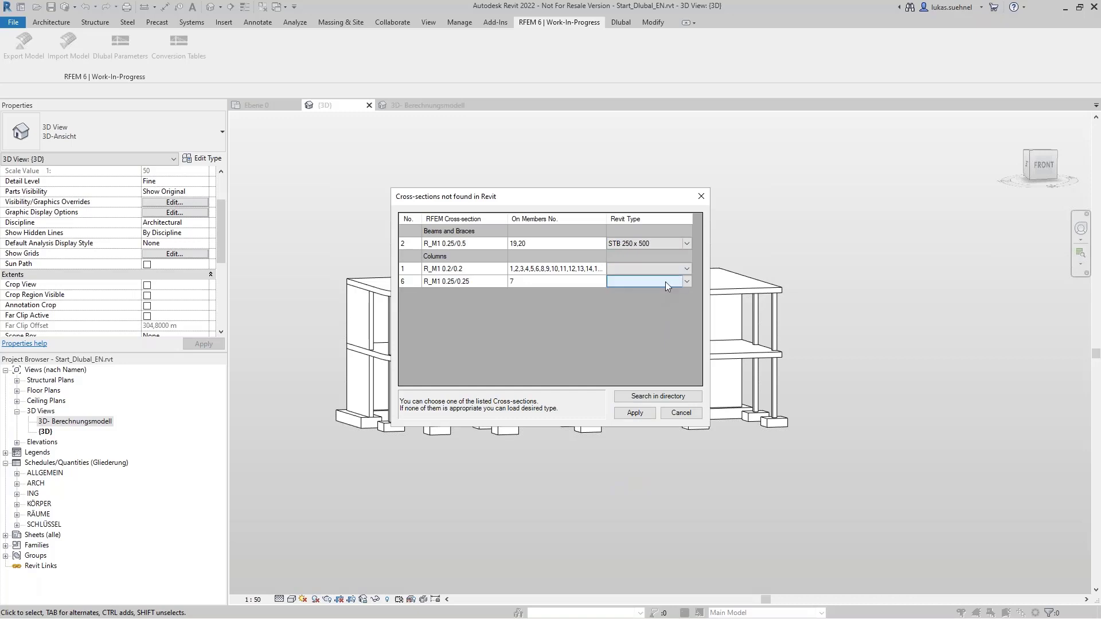
left_click(688, 268)
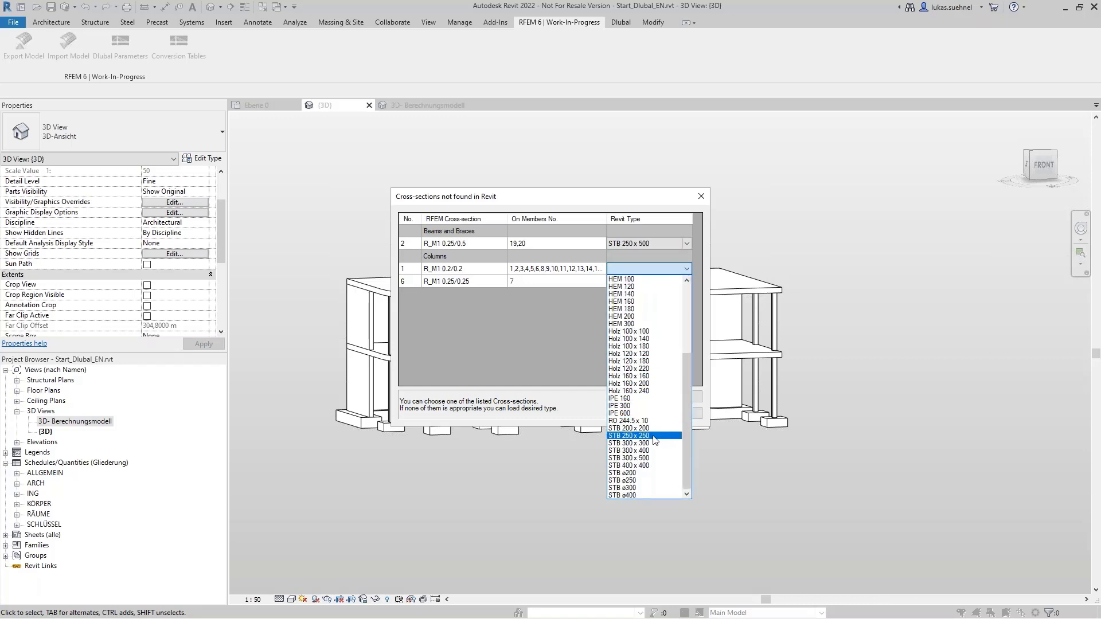
left_click(654, 427)
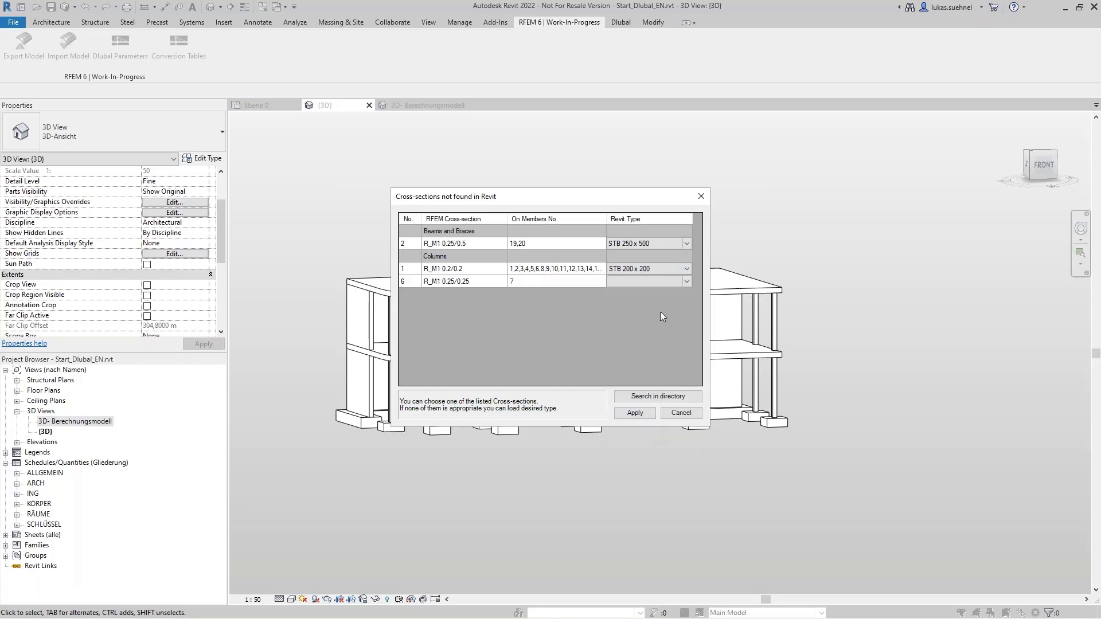
left_click(687, 281)
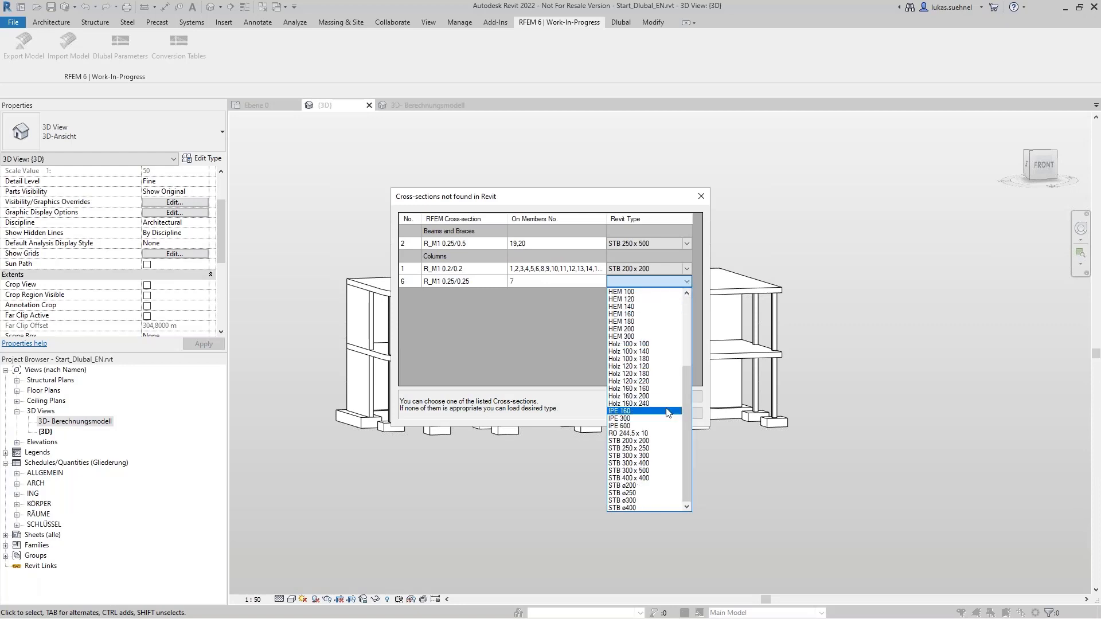
left_click(647, 447)
left_click(635, 413)
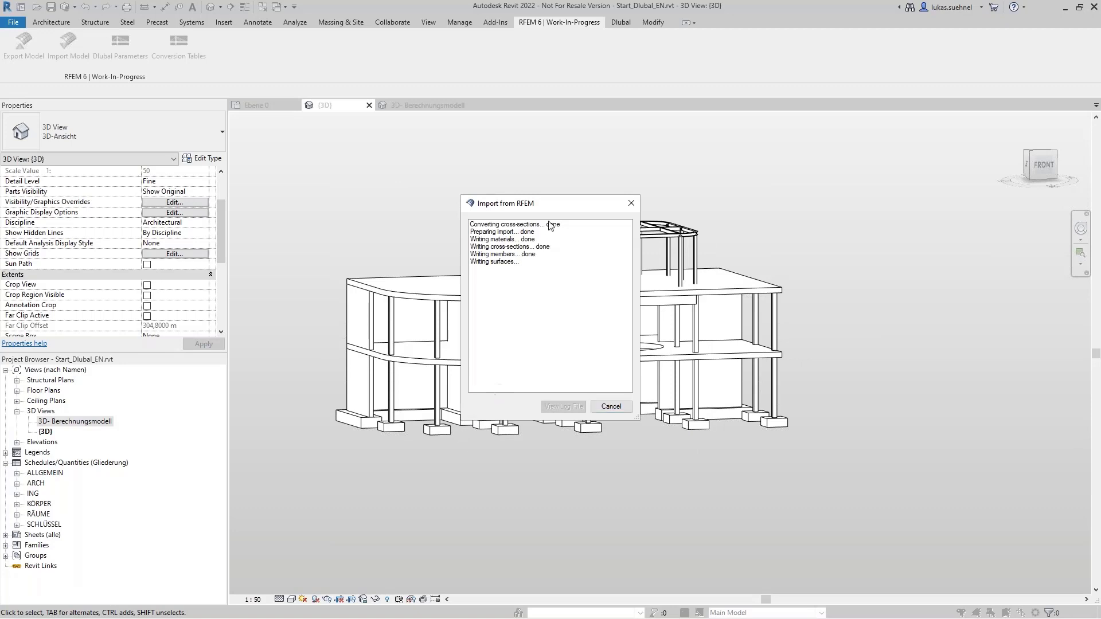
- Close the import log and inspect the updated steel roof frame and building model
left_click_drag(554, 207, 754, 238)
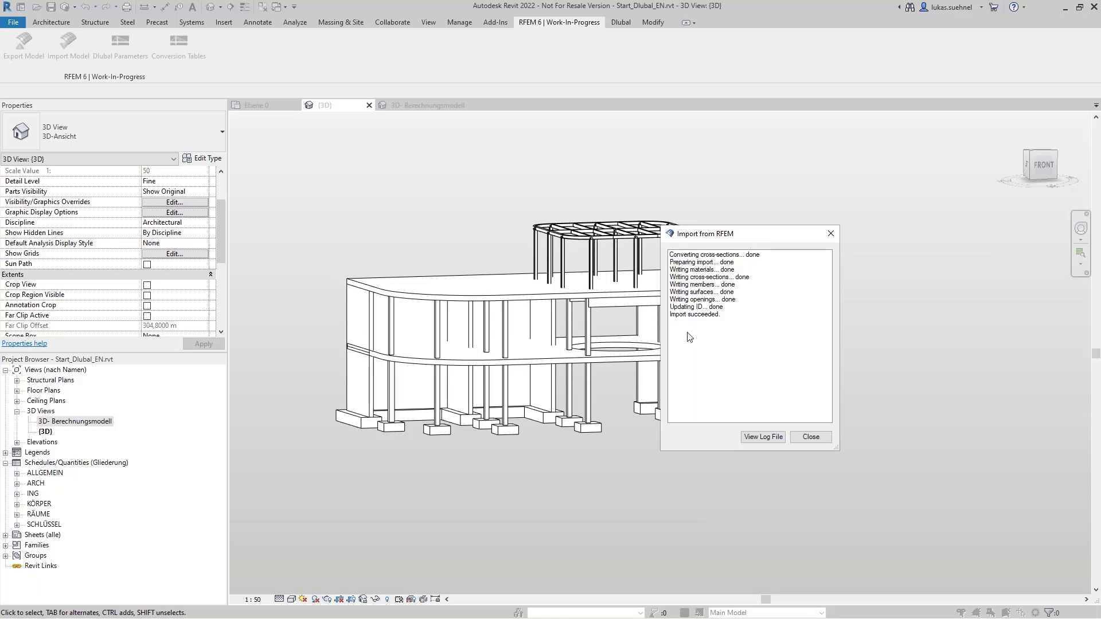
left_click(824, 440)
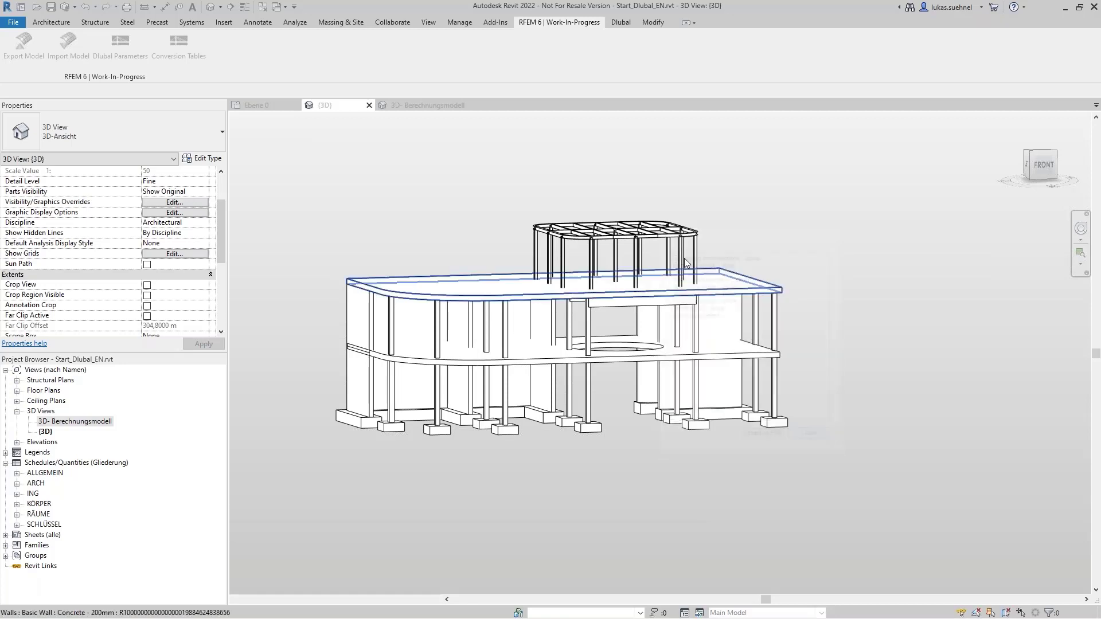
scroll(613, 208, "up", 5)
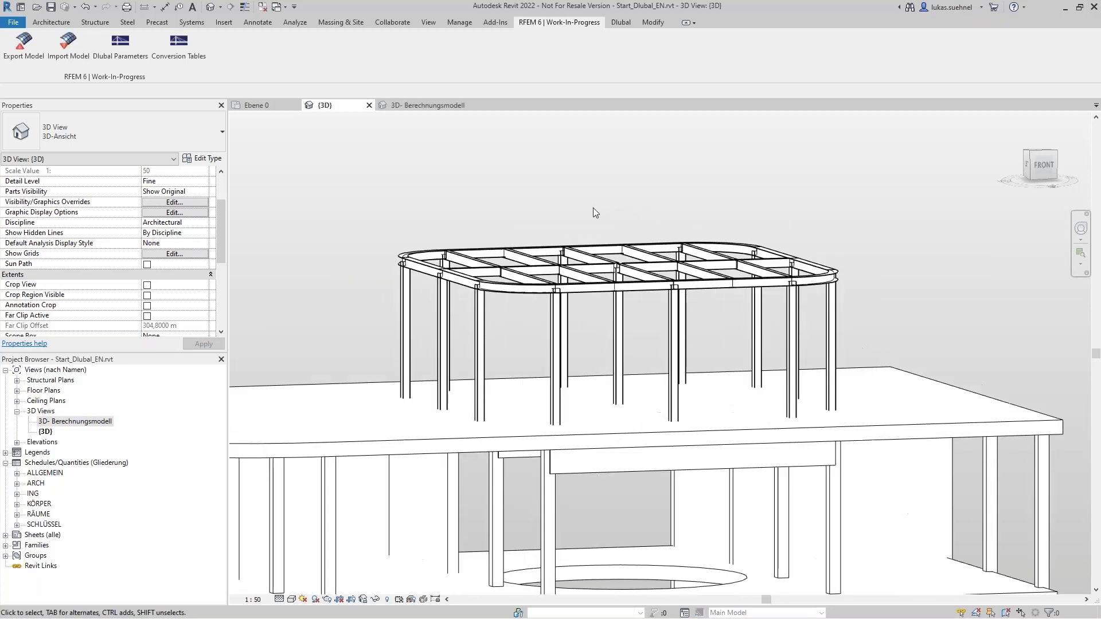
middle_click_drag(593, 207, 577, 263, "shift")
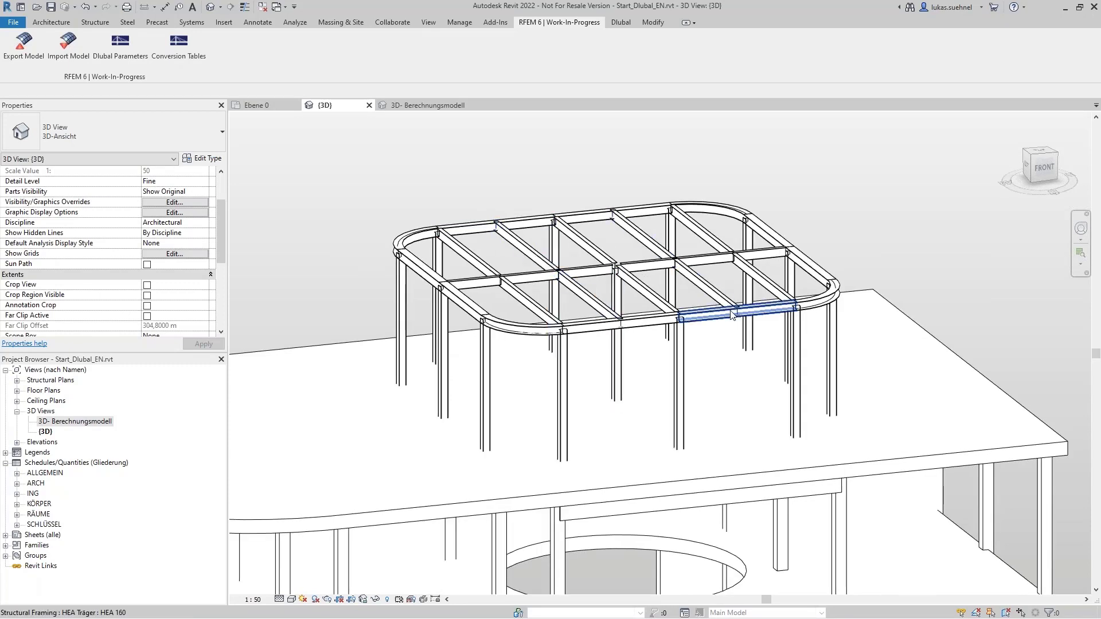
scroll(793, 170, "down", 6)
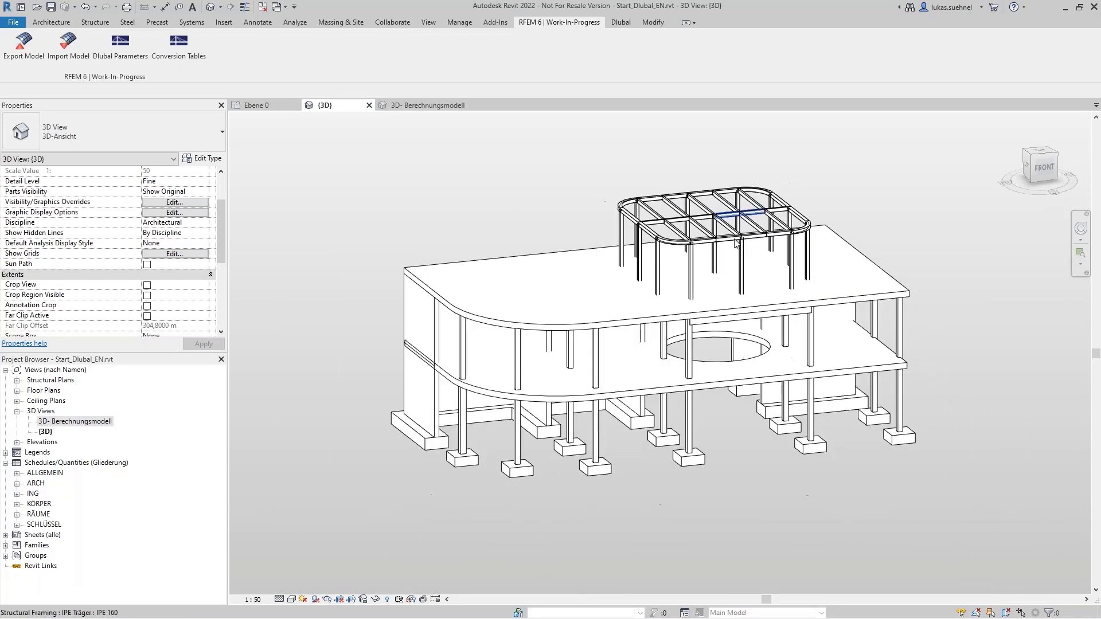
- Check the section type of the modified ground-floor column near the front corner of the building
middle_click_drag(462, 453, 476, 430, "shift")
left_click(476, 431)
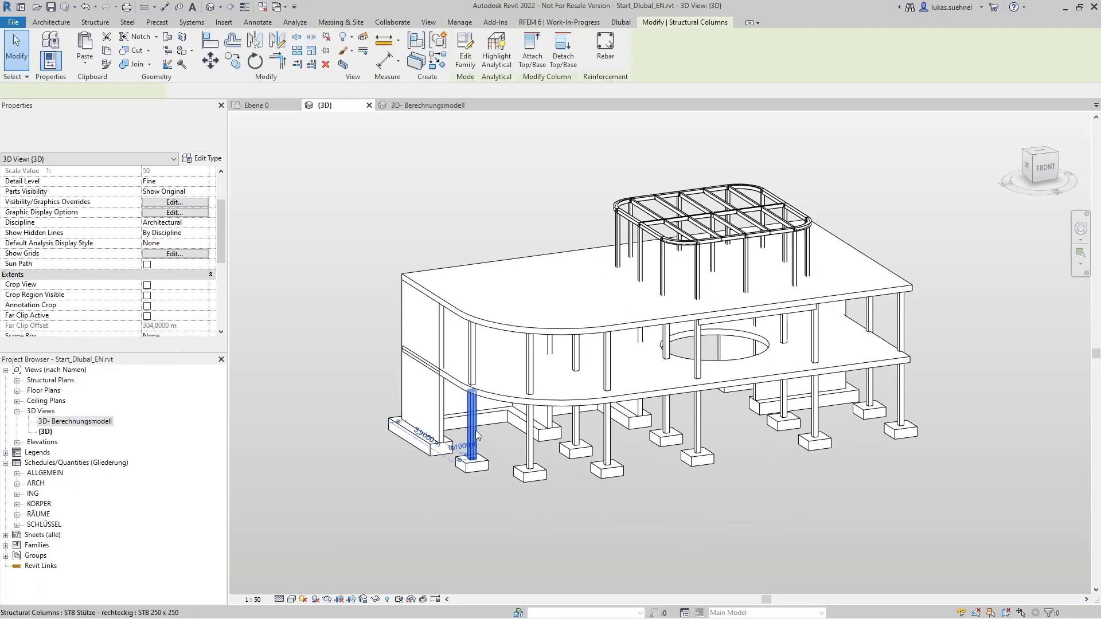
left_click(343, 303)
- Select the entire building model in the 3D view and delete it
middle_click_drag(368, 314, 336, 302, "shift")
middle_click_drag(316, 255, 327, 318)
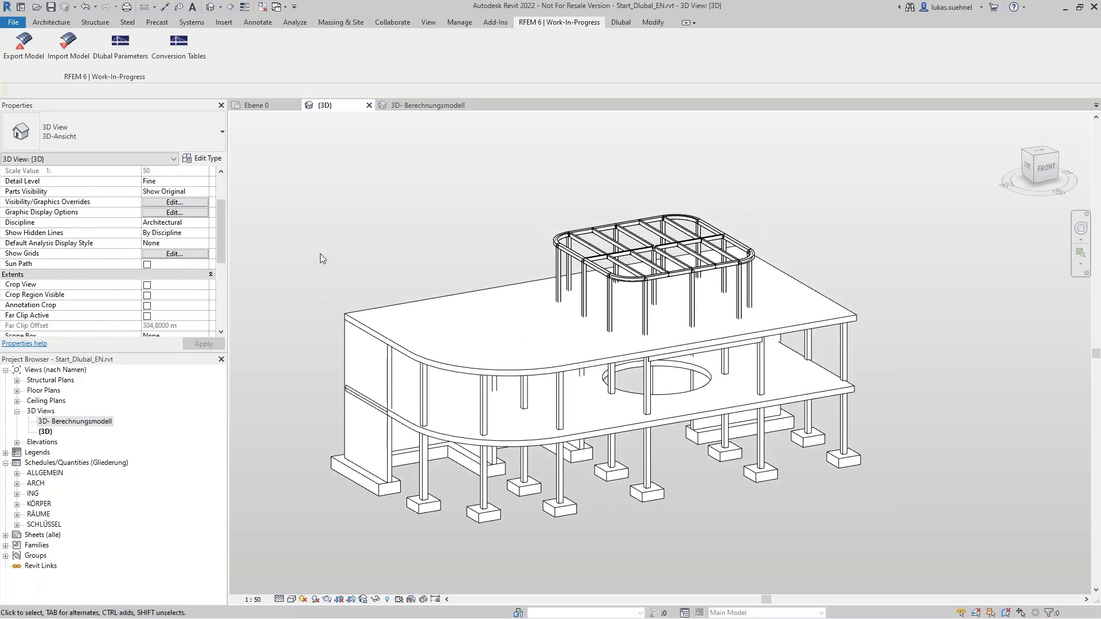
scroll(338, 232, "down", 3)
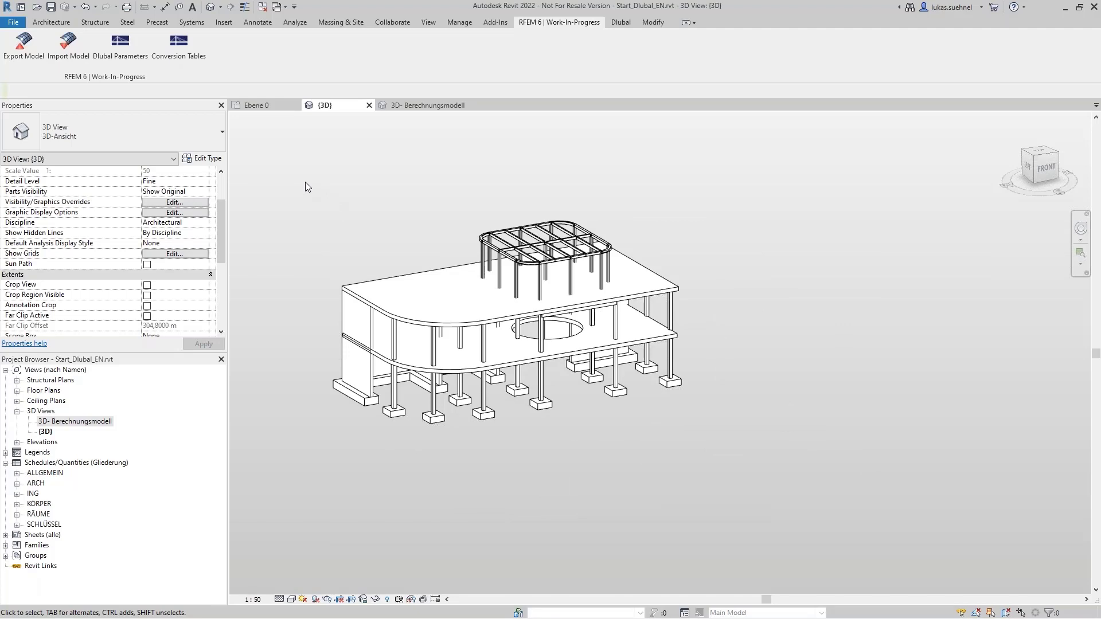
left_click_drag(305, 181, 704, 430)
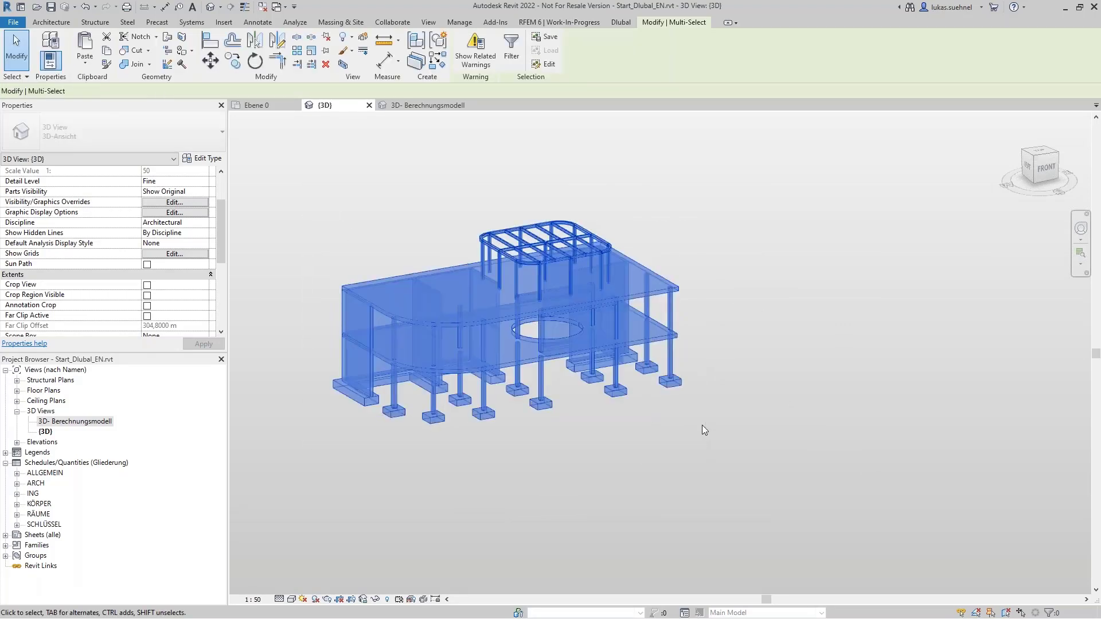
key("Delete")
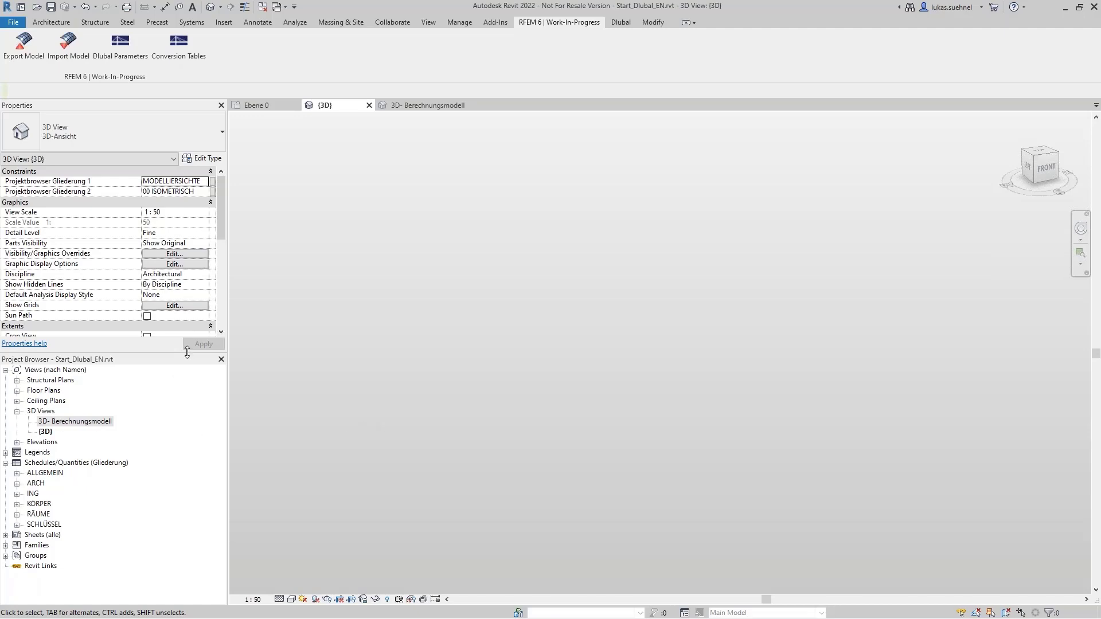
- Import the model from RFEM with the option to update the existing structure, assigning STB 250 x 500 to beam cross-section R_M1 0.25/0.5
left_click(68, 45)
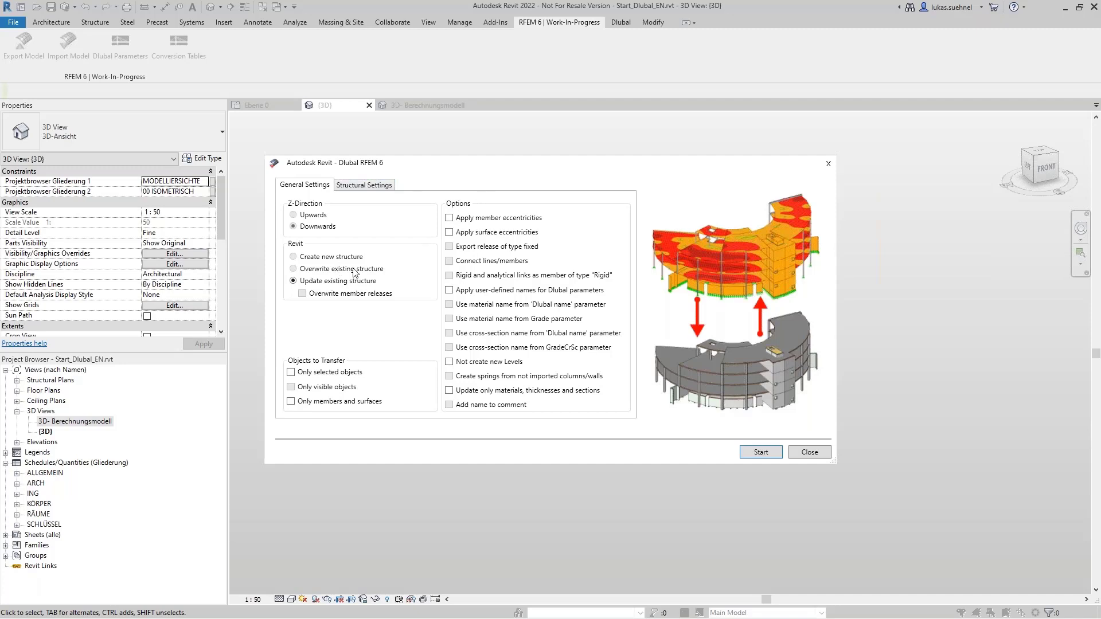
left_click(761, 454)
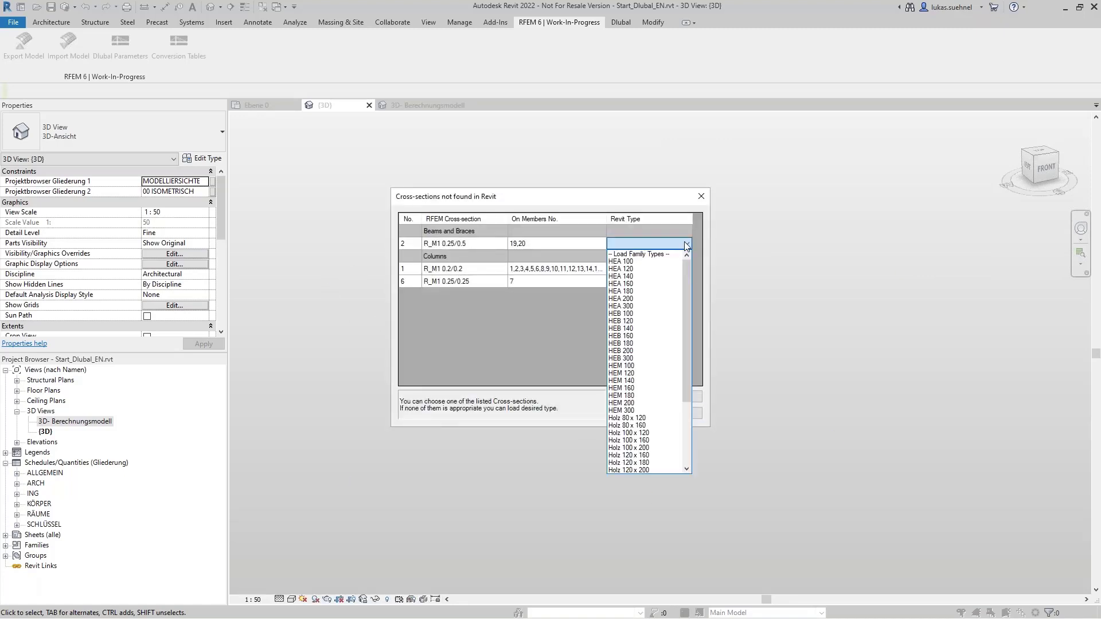
left_click(687, 243)
scroll(648, 424, "down", 5)
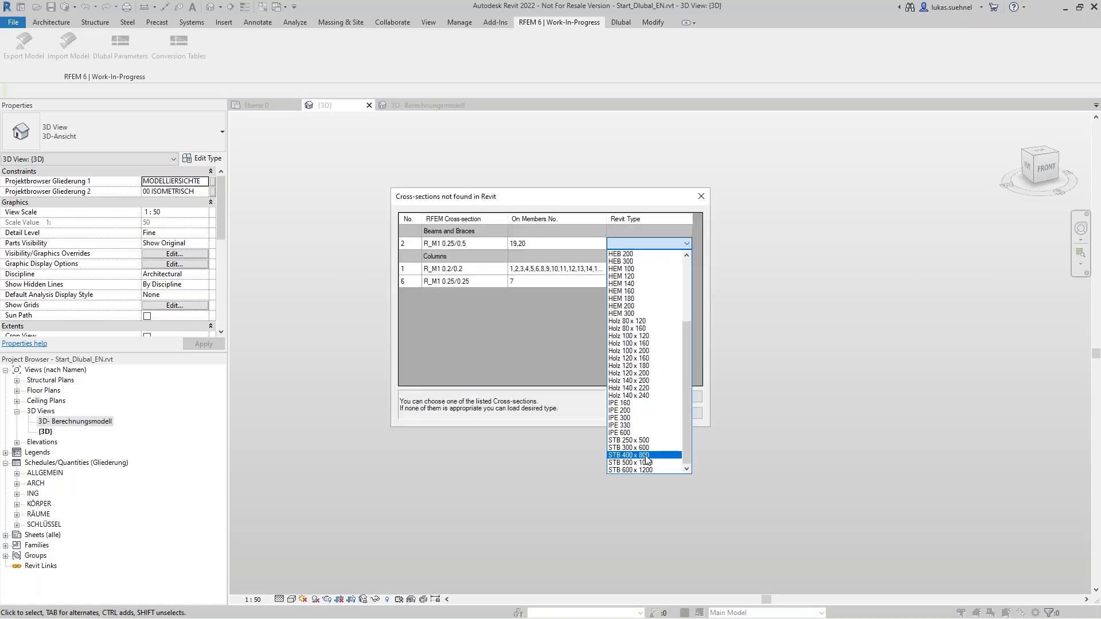
left_click(646, 441)
- Assign the Revit type STB 200 x 200 to the column cross-section R_M1 0.2/0.2
left_click(662, 268)
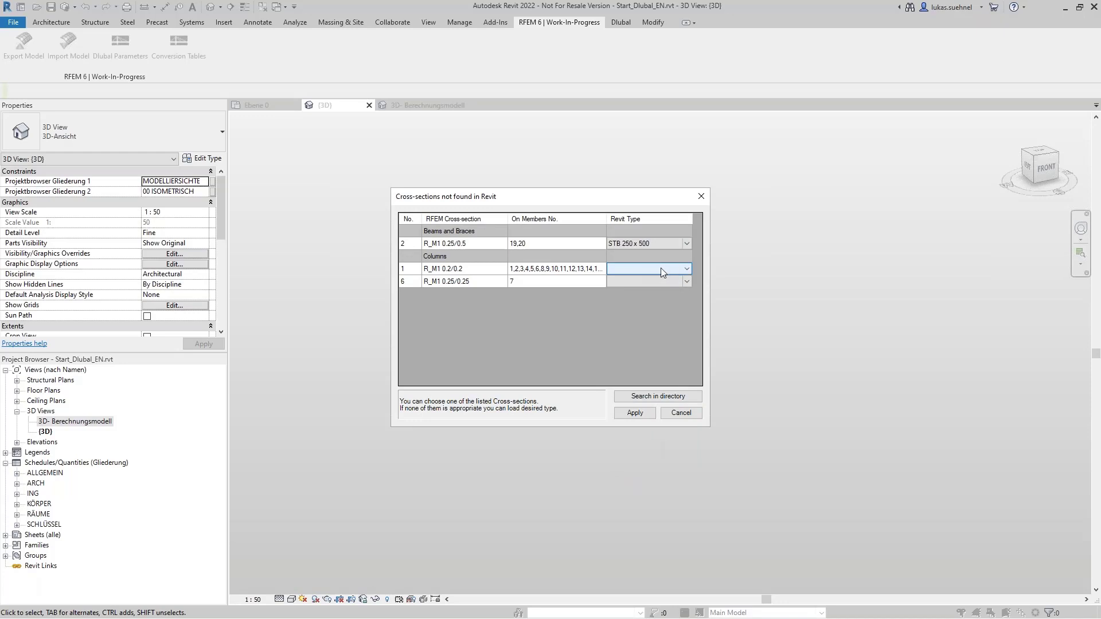
left_click(685, 269)
scroll(648, 344, "down", 3)
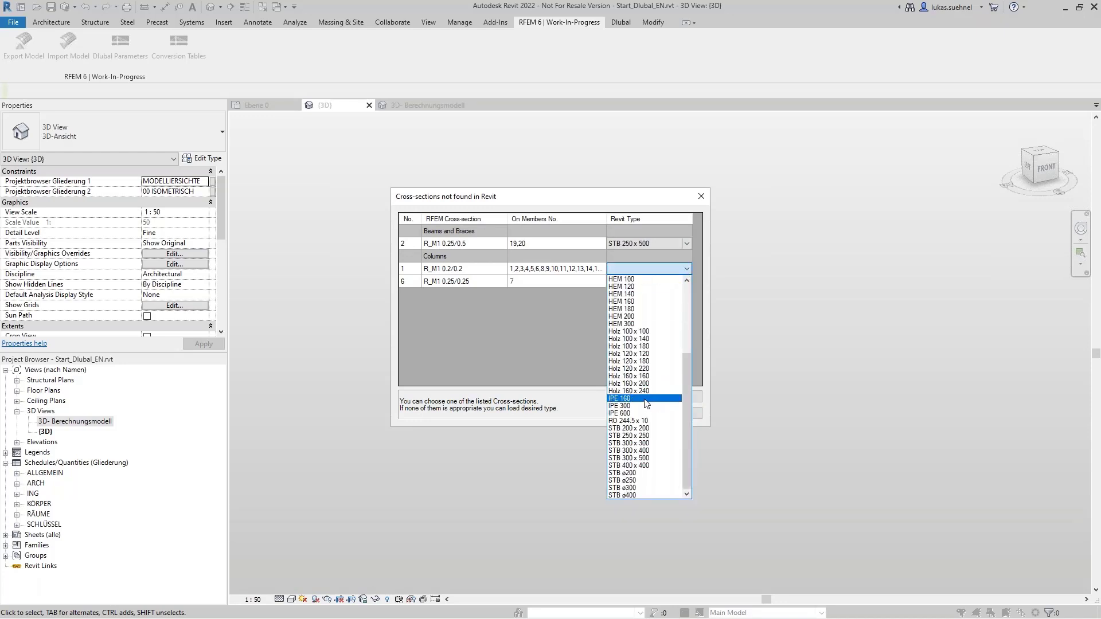
left_click(636, 428)
- Assign STB 250 x 250 to the column cross-section R_M1 0.25/0.25 and apply the cross-section assignments
left_click(684, 282)
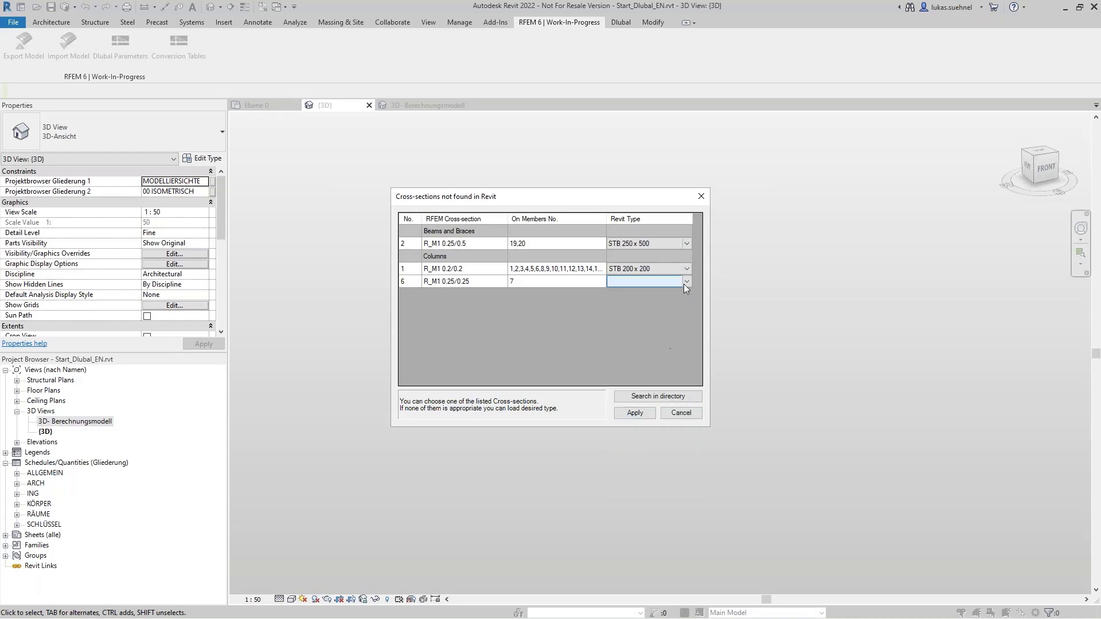
left_click(683, 282)
scroll(656, 352, "down", 5)
left_click(648, 447)
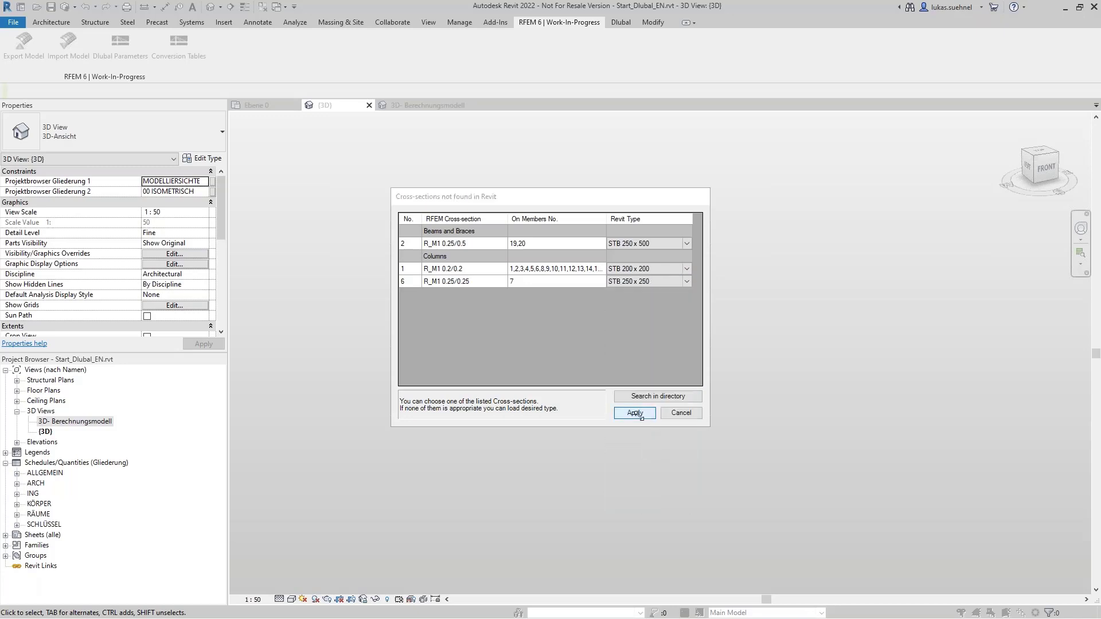
left_click(631, 412)
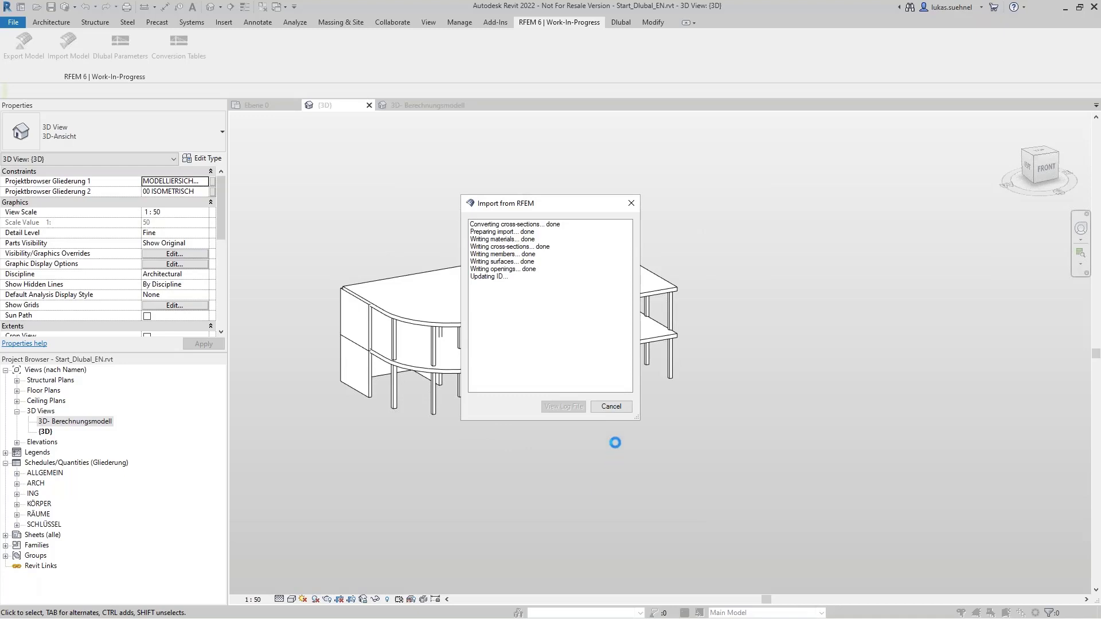
- Close the import log and inspect the newly imported building model from several angles
left_click(617, 408)
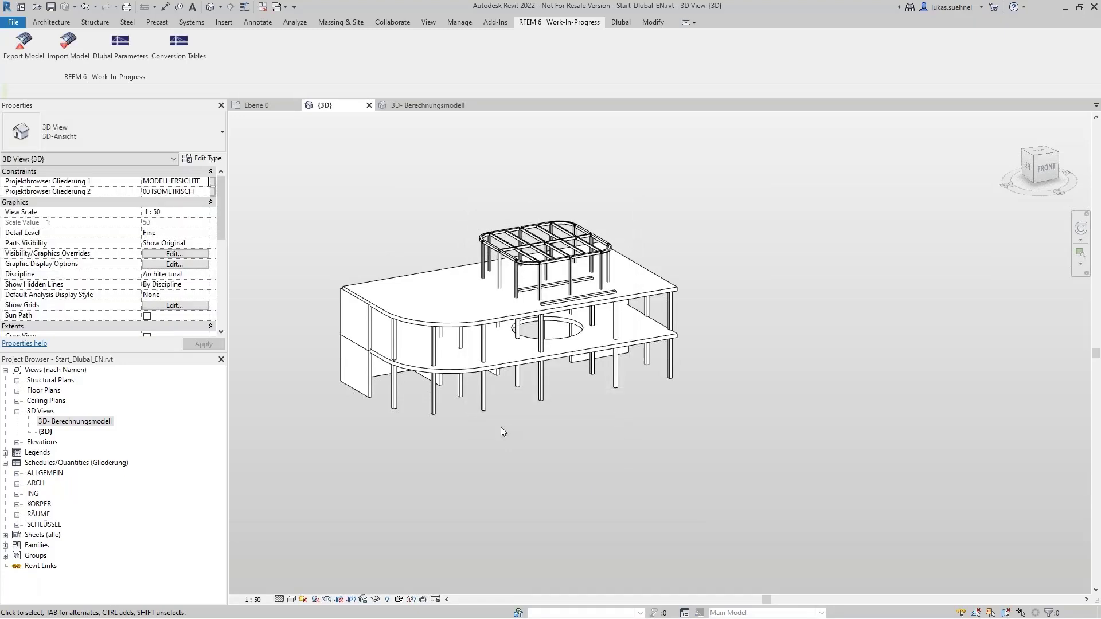
middle_click_drag(450, 468, 469, 483)
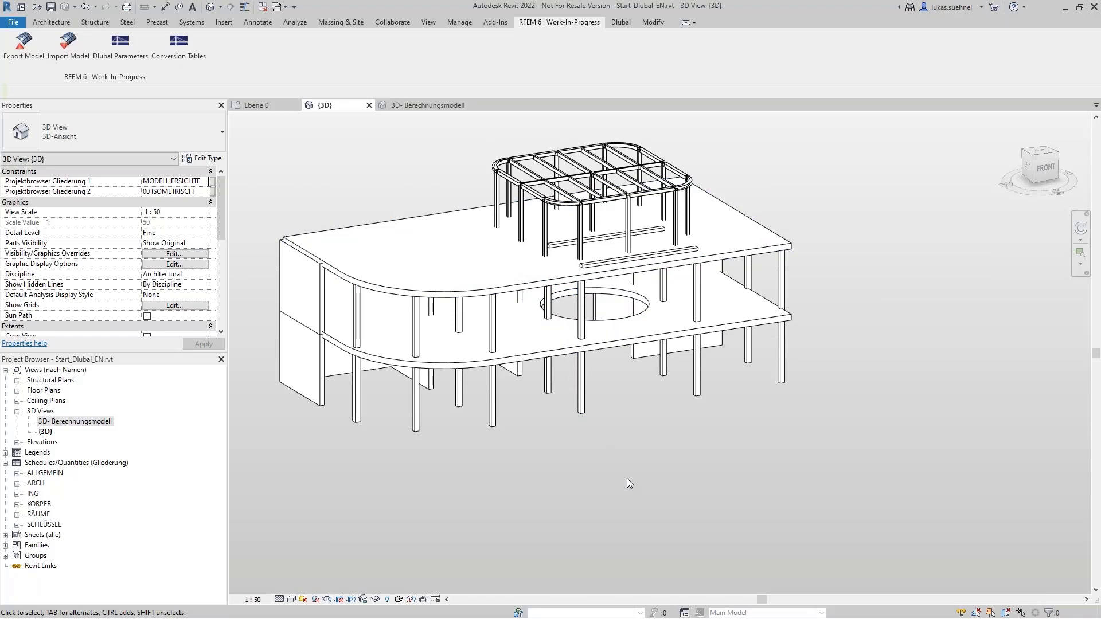
middle_click_drag(626, 477, 636, 441, "shift")
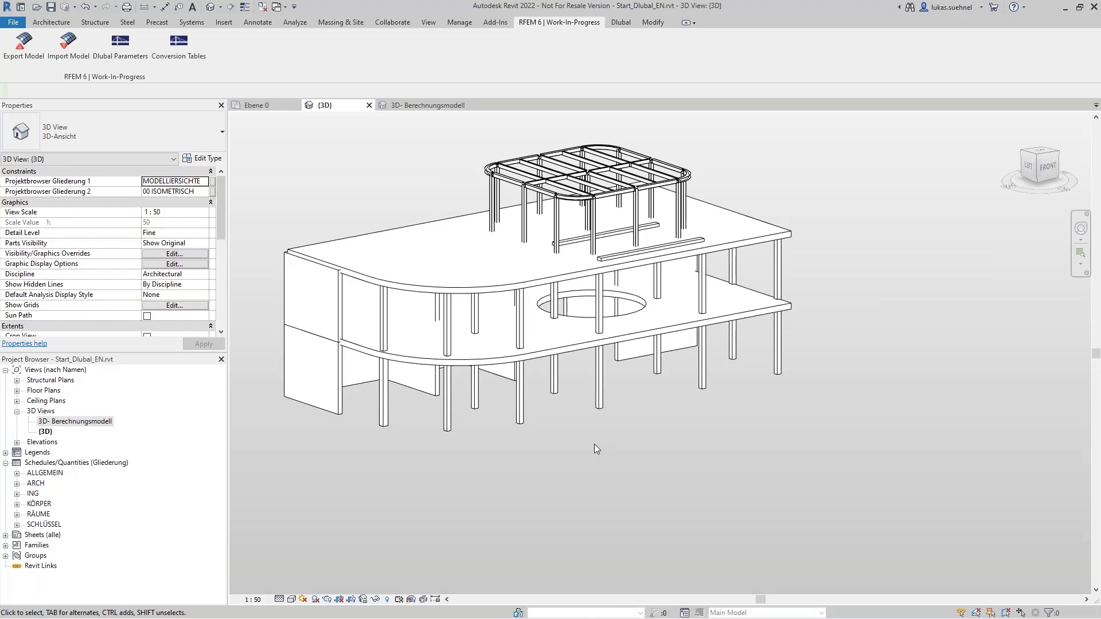
middle_click_drag(367, 226, 379, 232)
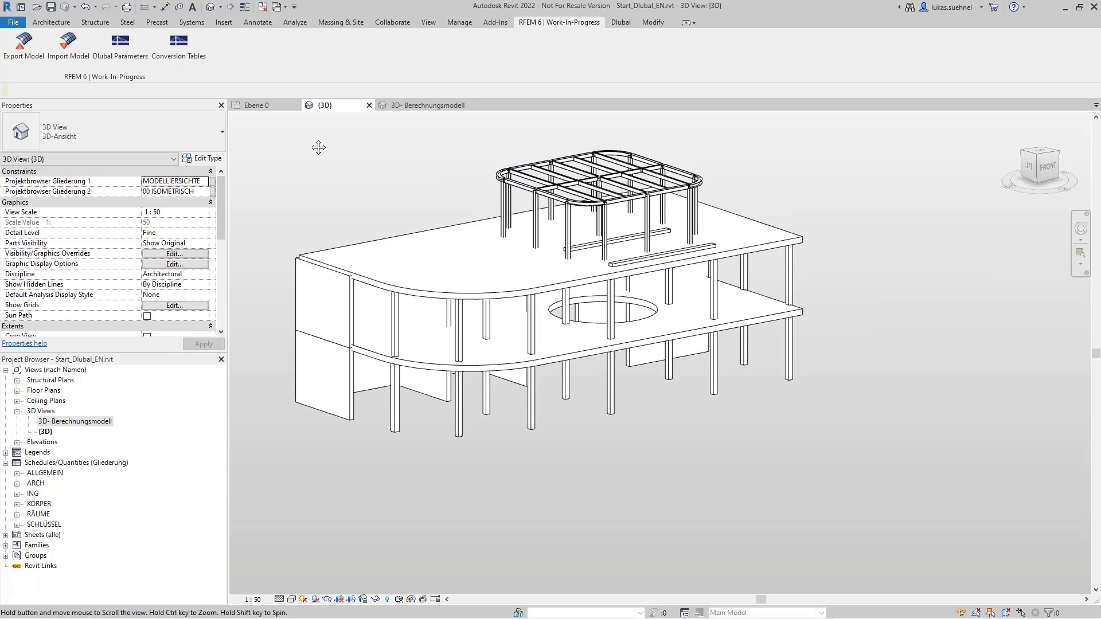
middle_click_drag(354, 184, 415, 232)
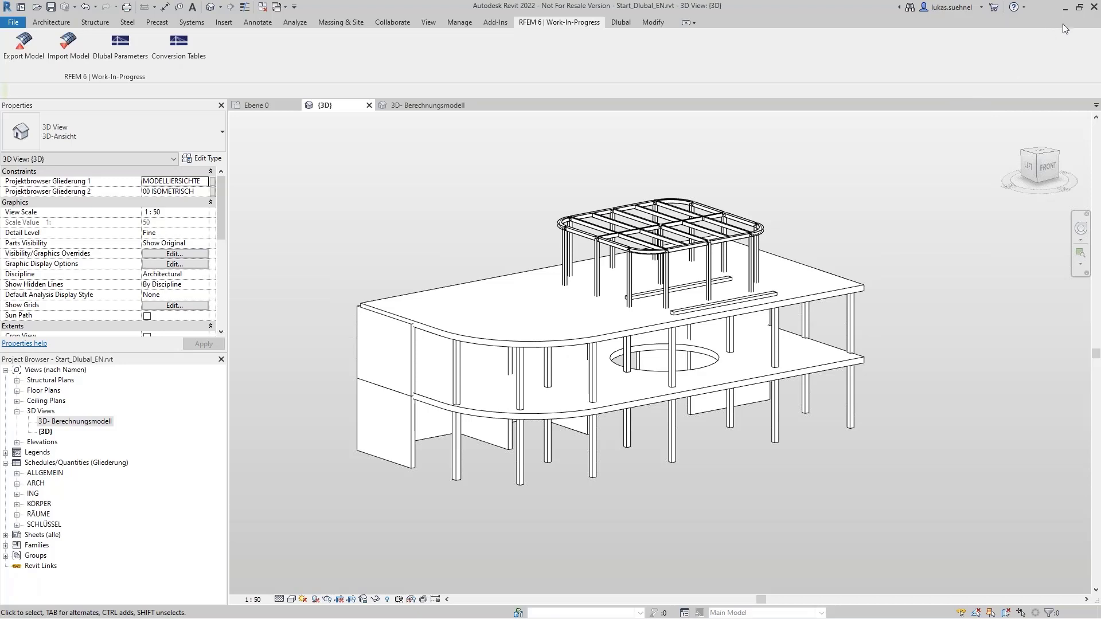
- Switch to the PowerPoint presentation and advance from the import settings slide to the IFC general information slide
key("super")
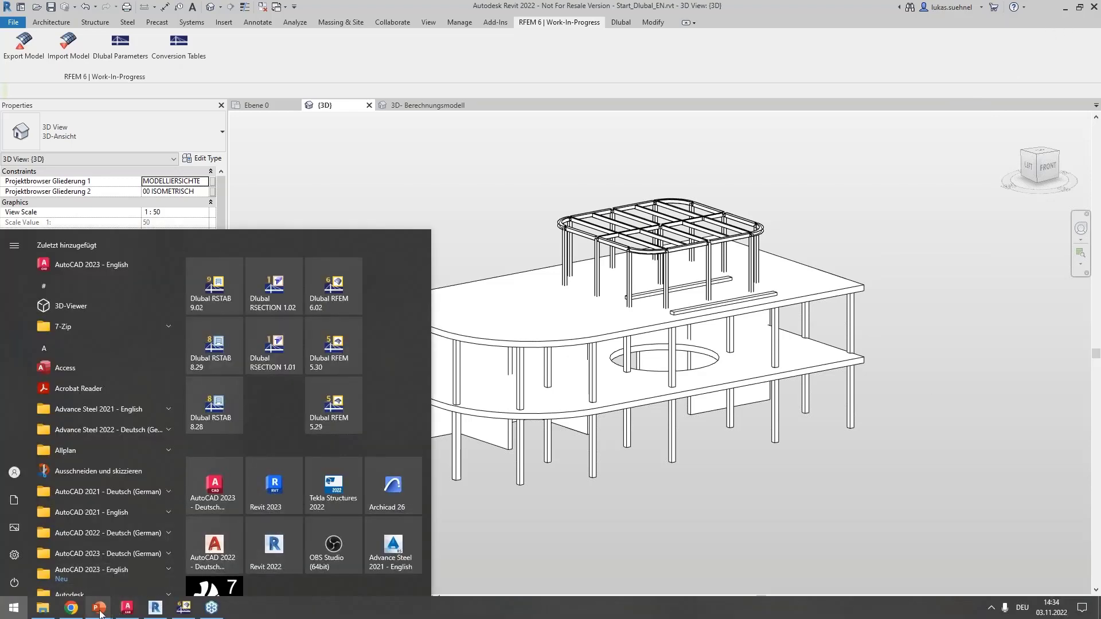
mouse_move(106, 611)
left_click(186, 551)
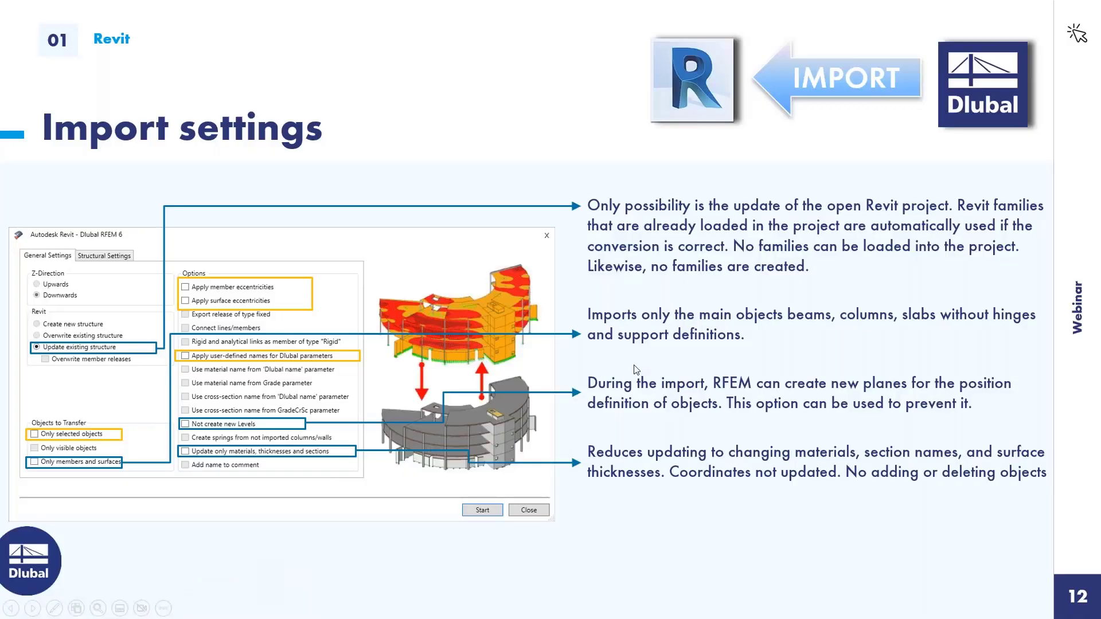
left_click(638, 370)
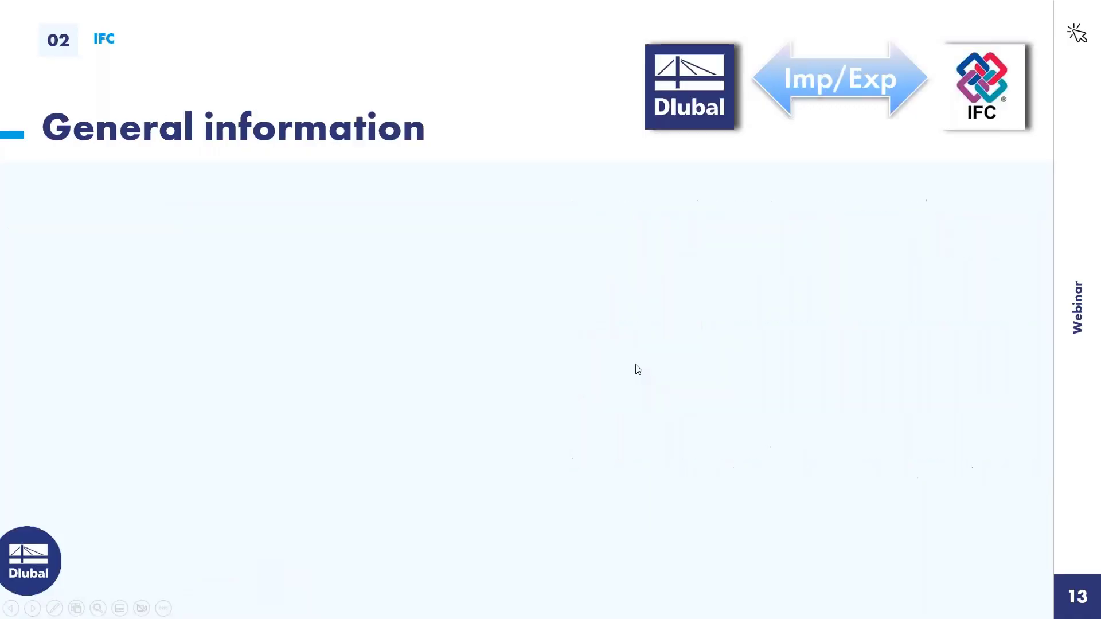
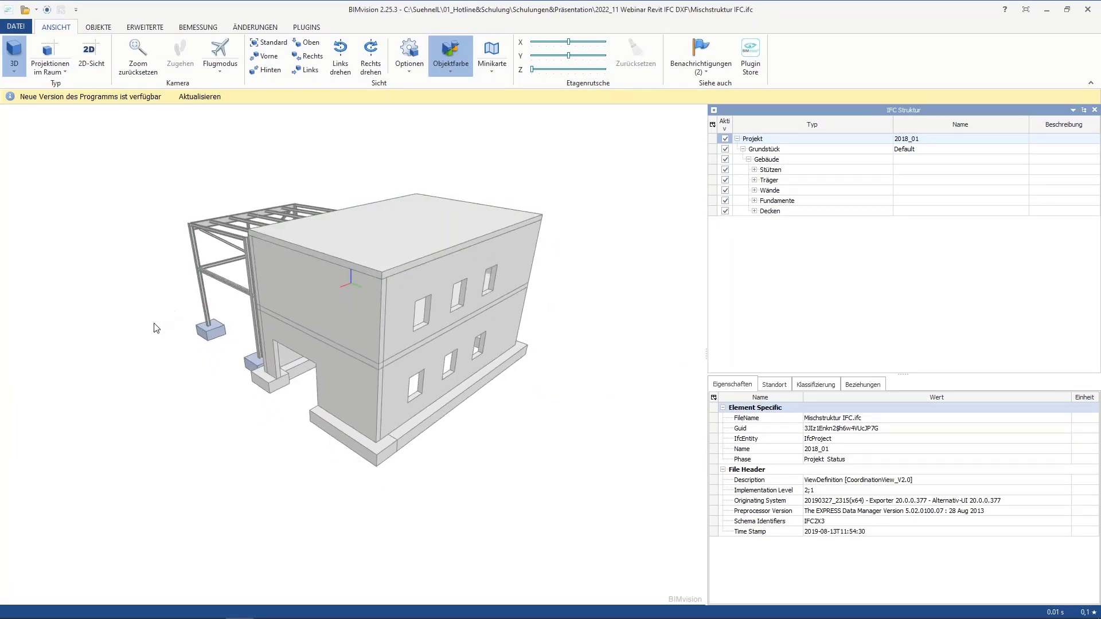
- Examine the steel frame and concrete building of the Mischstruktur IFC model from several sides in BIMvision
left_click_drag(154, 328, 239, 306)
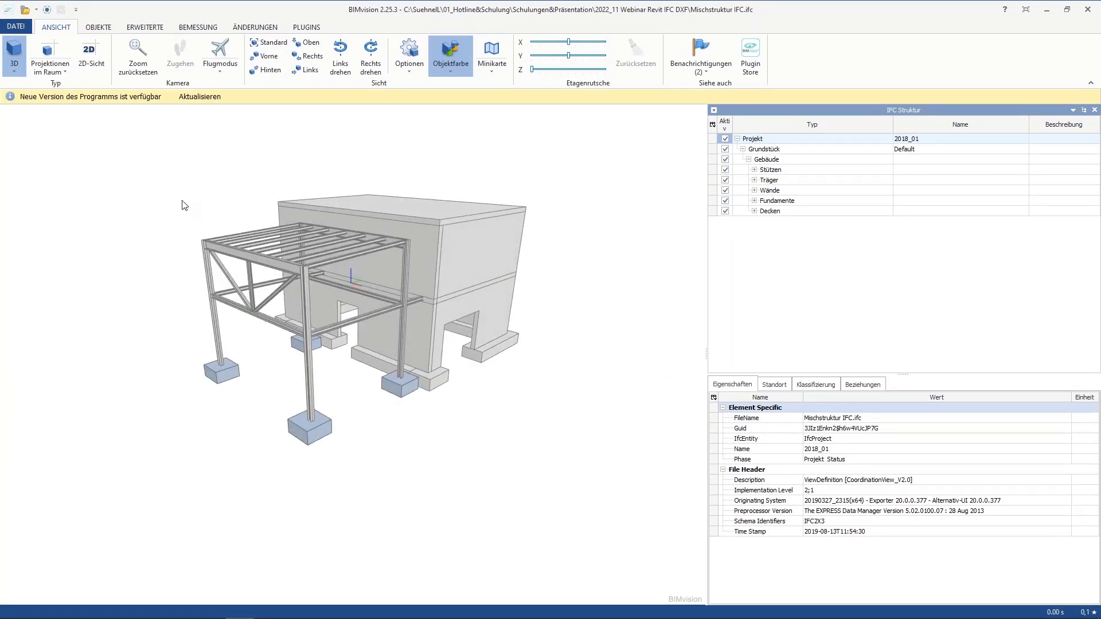
scroll(238, 210, "up", 1)
scroll(591, 334, "up", 2)
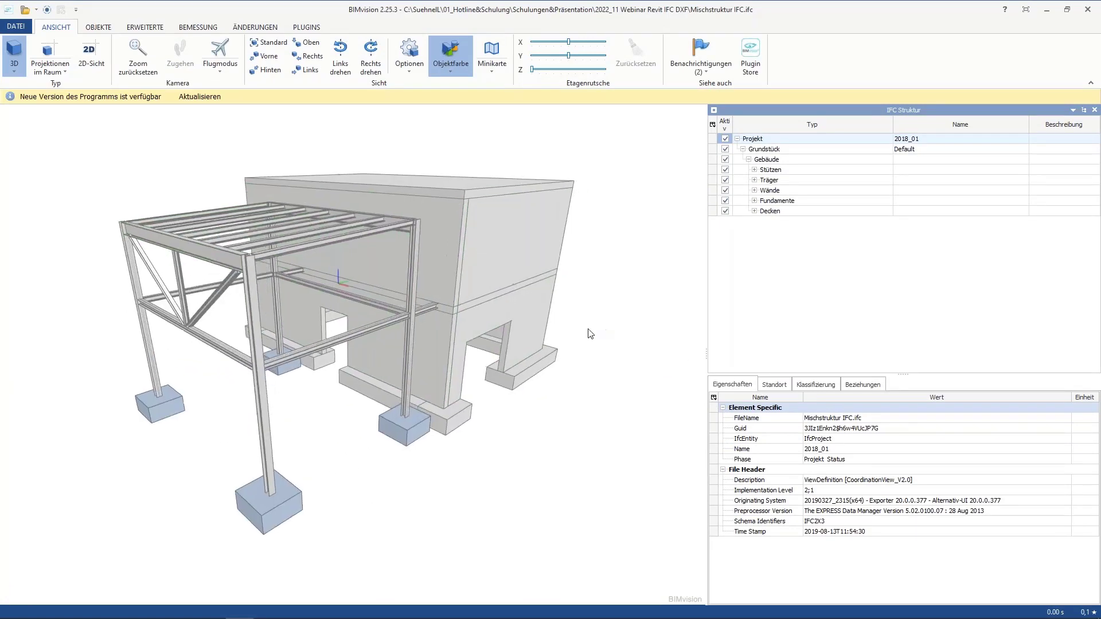
middle_click_drag(590, 334, 634, 336)
left_click_drag(634, 324, 574, 335)
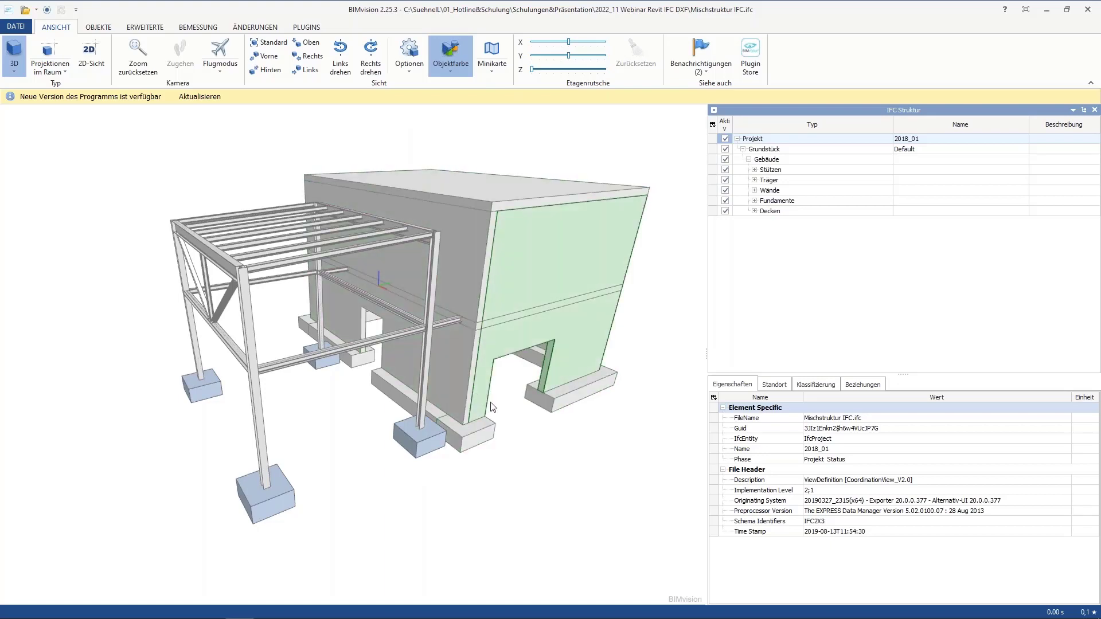
left_click_drag(599, 437, 453, 456)
left_click_drag(210, 349, 325, 341)
scroll(260, 310, "up", 6)
scroll(321, 302, "down", 6)
middle_click_drag(325, 341, 356, 339)
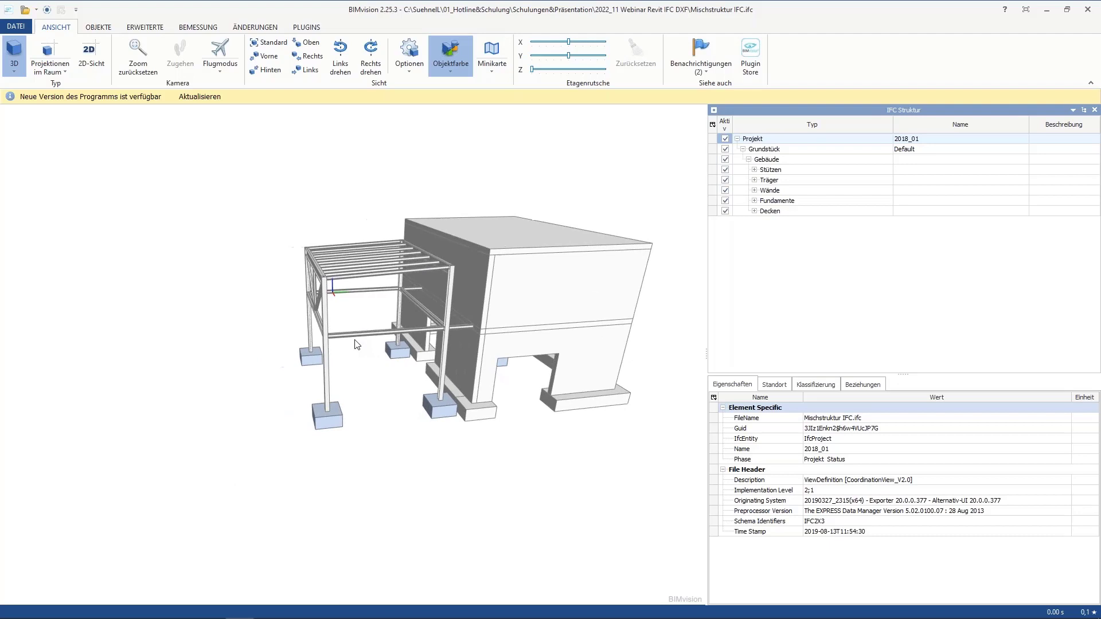
- Select an IPE 300 roof beam of the steel frame and inspect its properties and material layer in the IFC structure
left_click(322, 274)
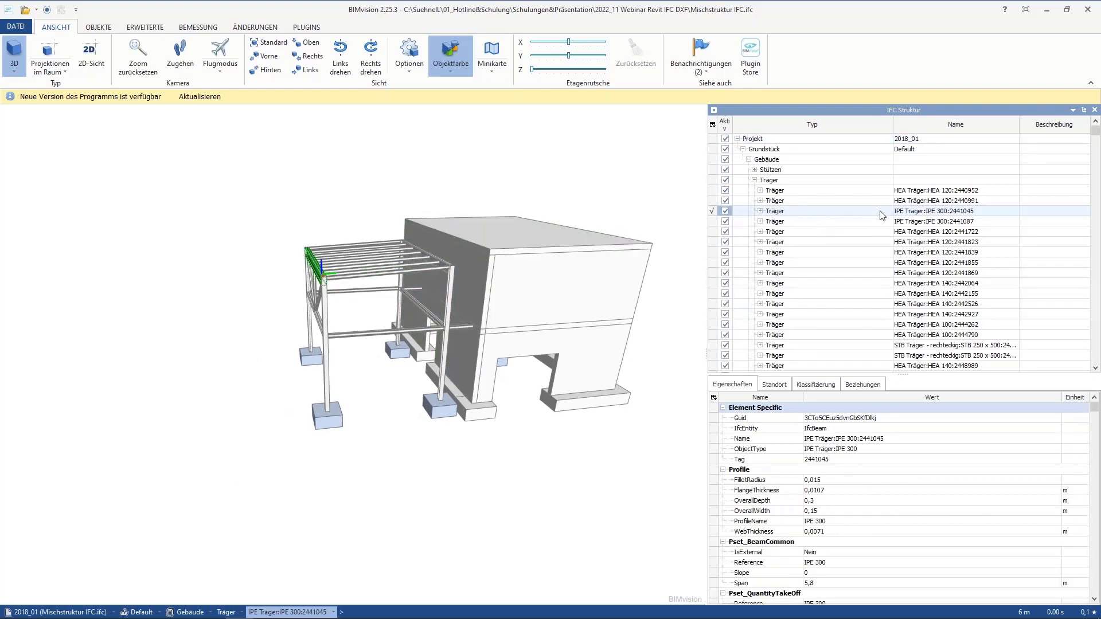
left_click(759, 211)
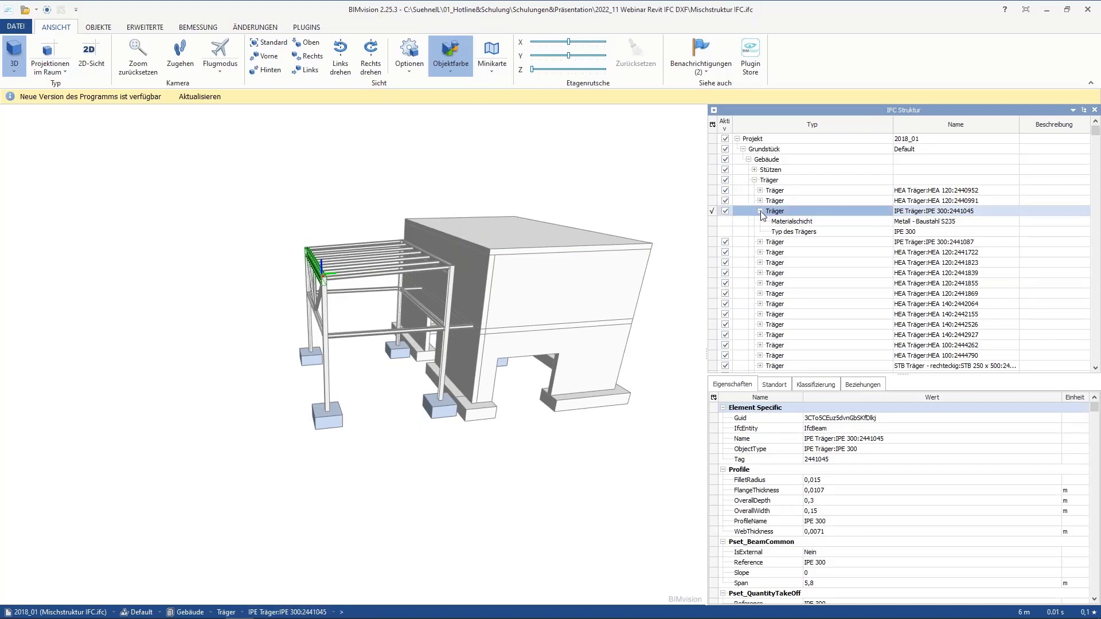
left_click(924, 223)
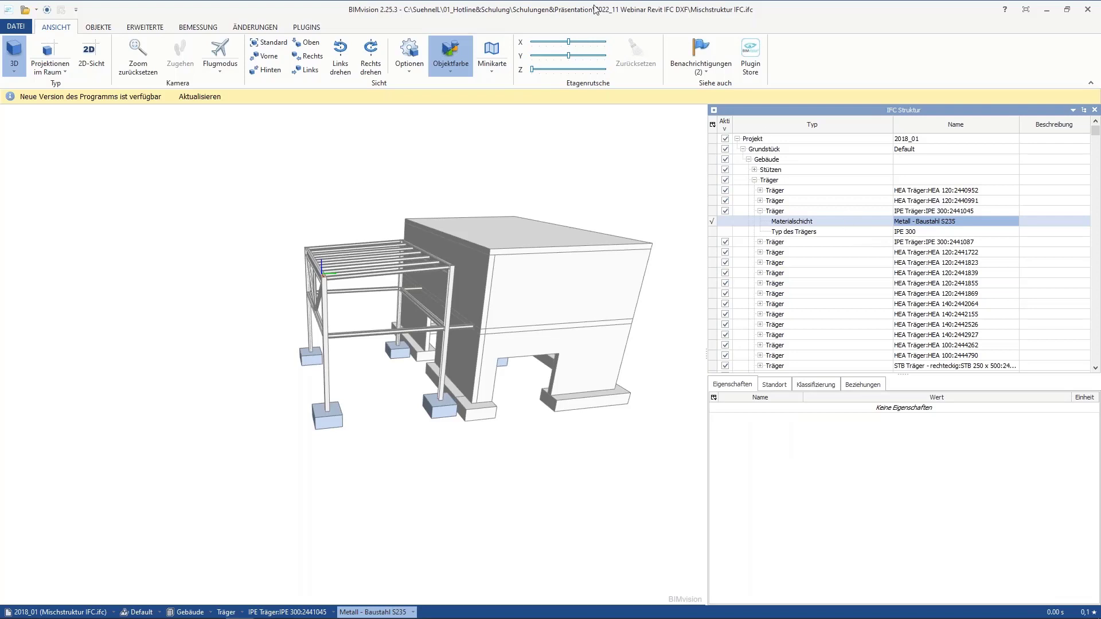
- Switch to RFEM and import Mischstruktur IFC.ifc from the 2022_11 Webinar Revit IFC DXF folder as an IFC file
left_click_drag(594, 9, 1100, 58)
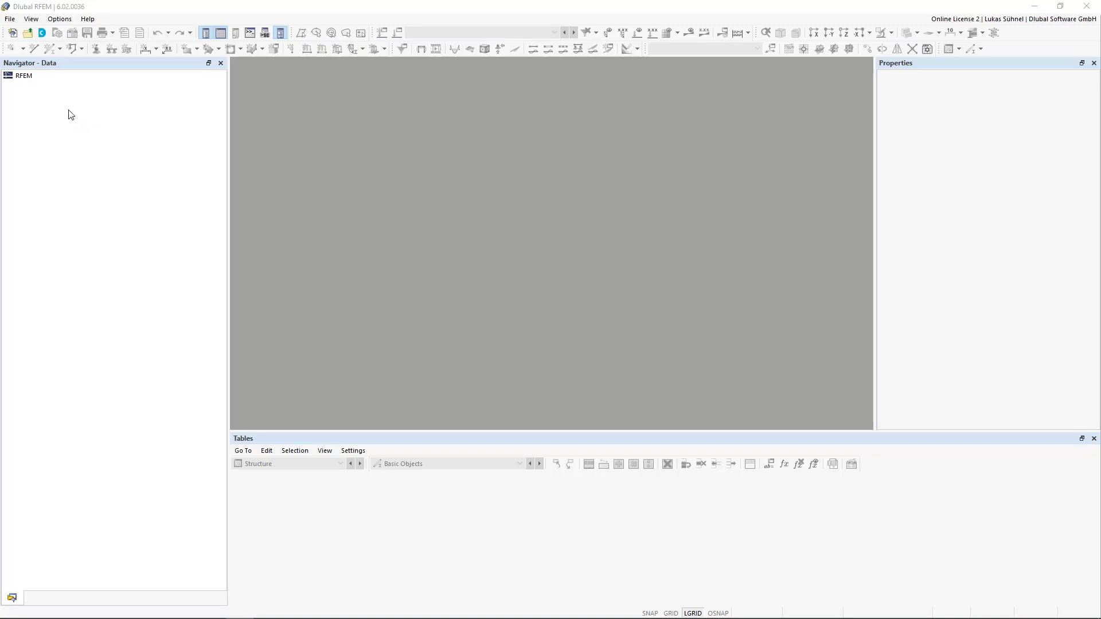
left_click(10, 18)
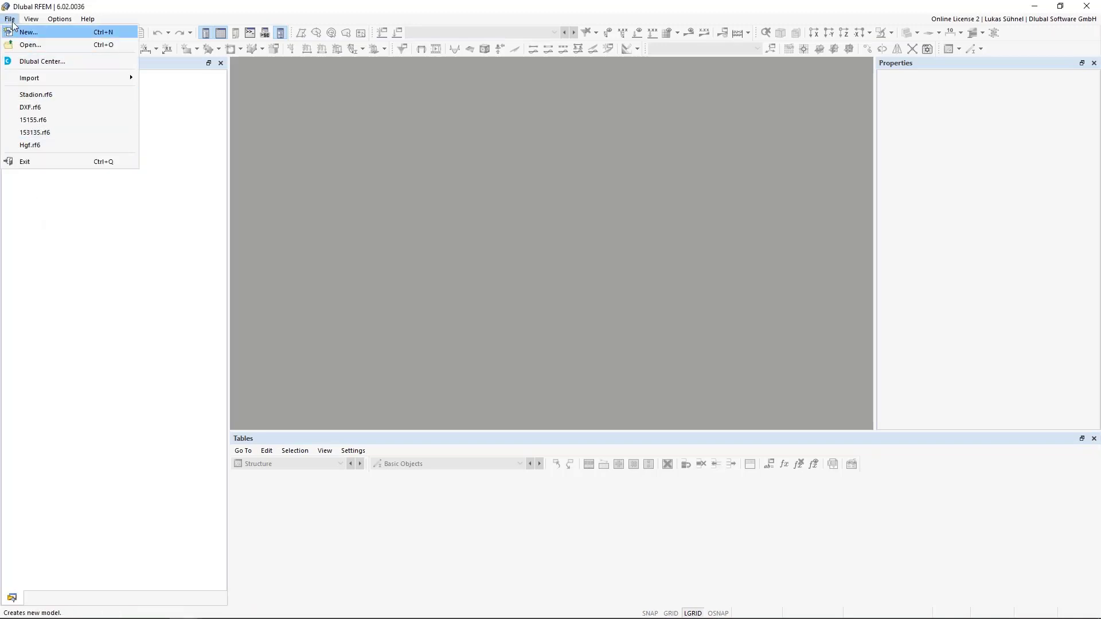
mouse_move(126, 78)
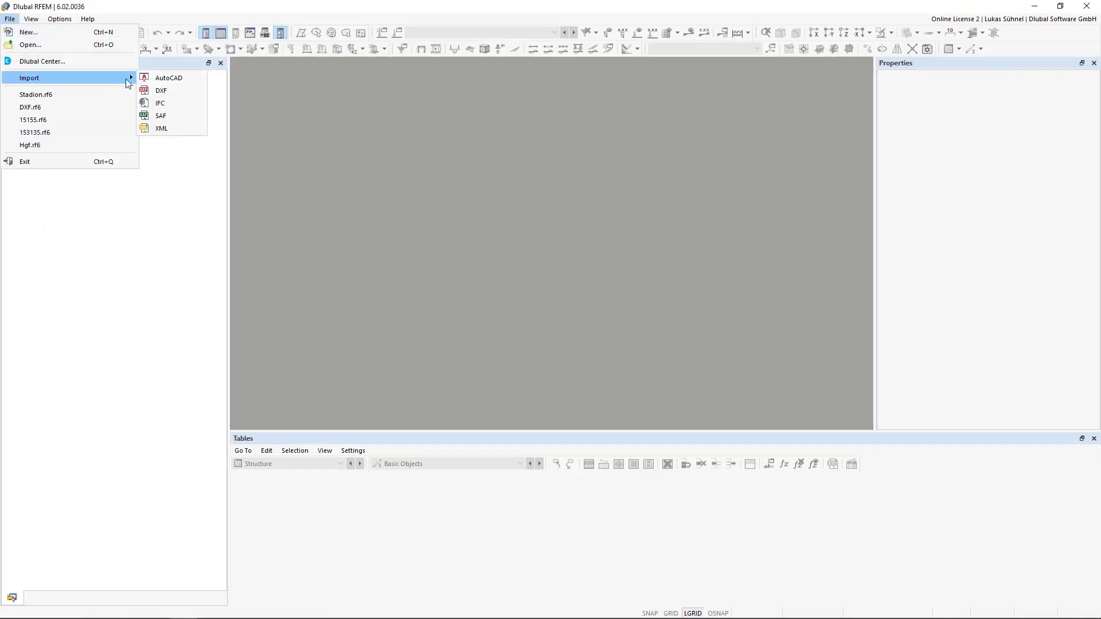
left_click(158, 104)
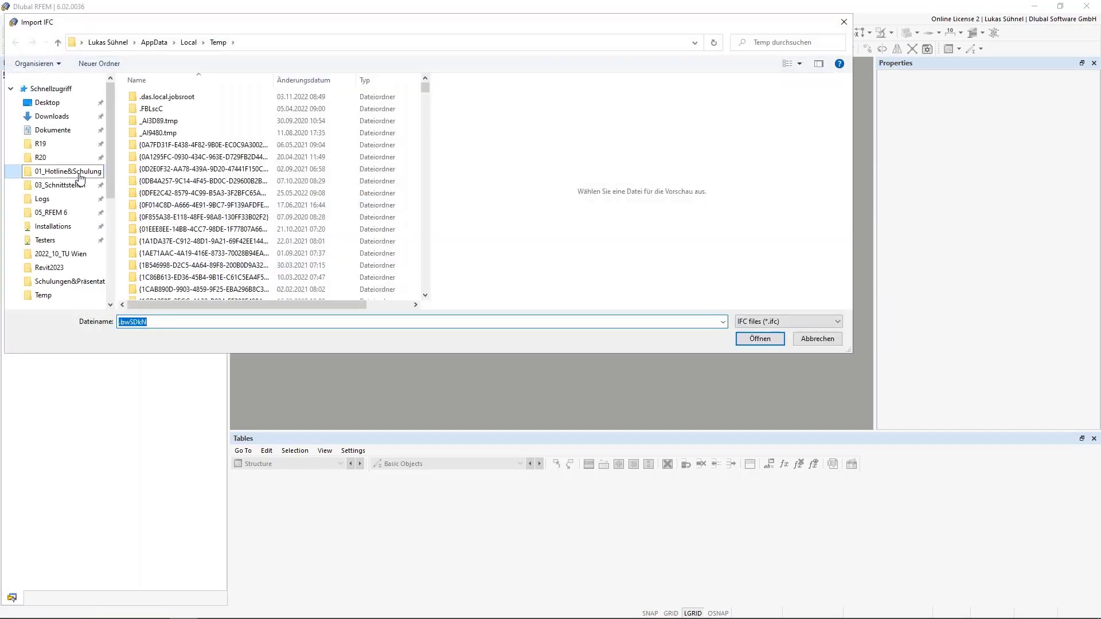
left_click(79, 173)
double_click(176, 204)
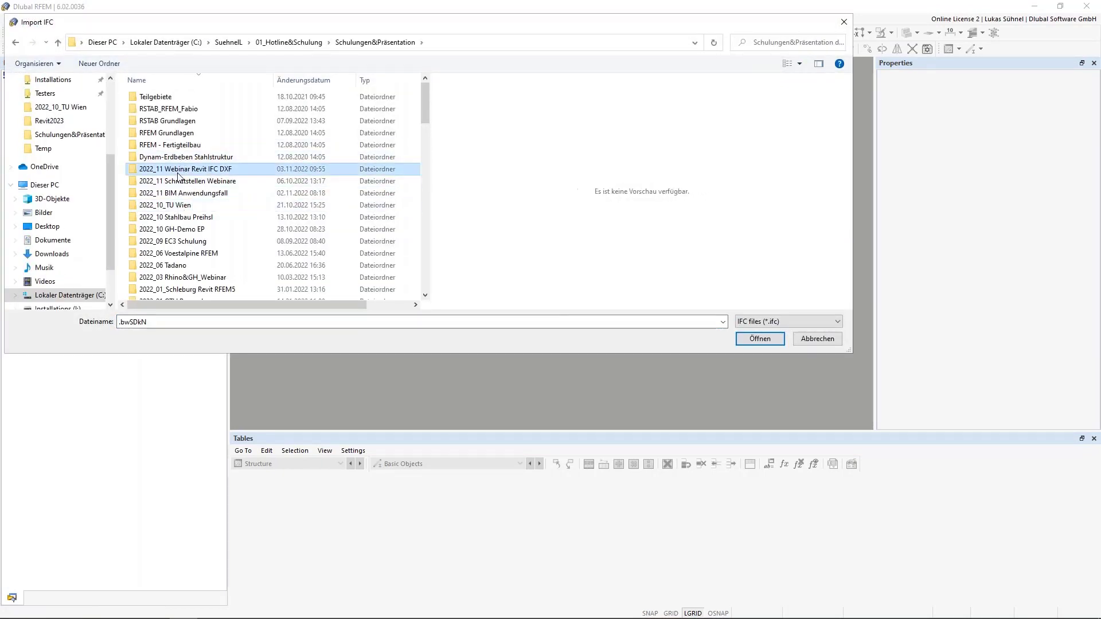
double_click(178, 172)
left_click(171, 147)
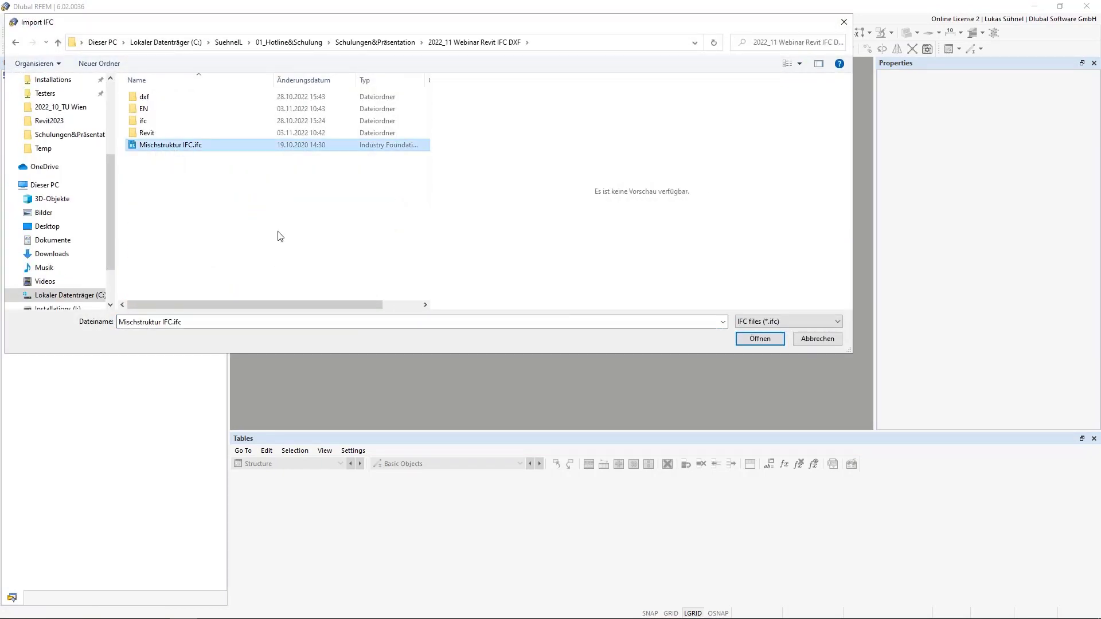
left_click(760, 339)
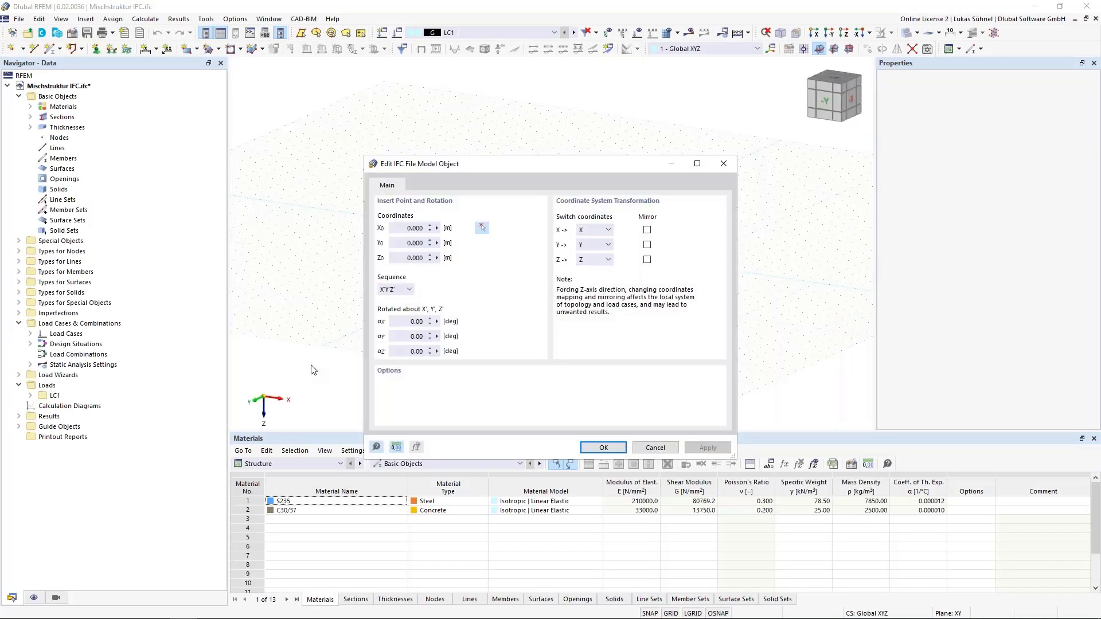
- Mirror the Y and Z coordinates of the IFC model object, apply the transformation and close the import log
left_click(647, 259)
left_click(647, 244)
left_click_drag(474, 167, 464, 132)
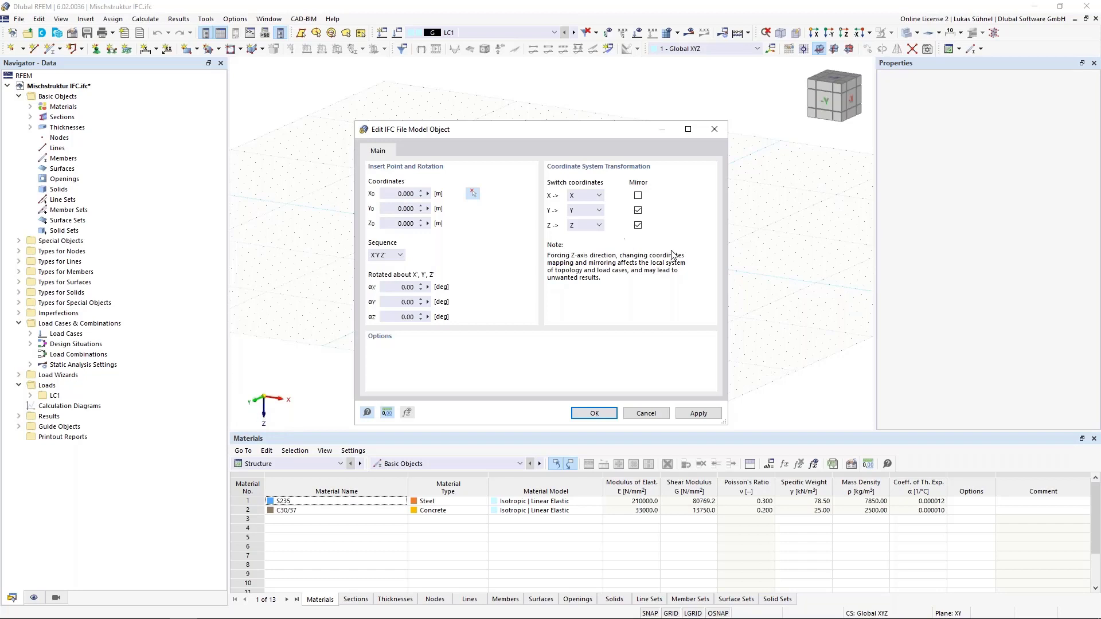
left_click(593, 414)
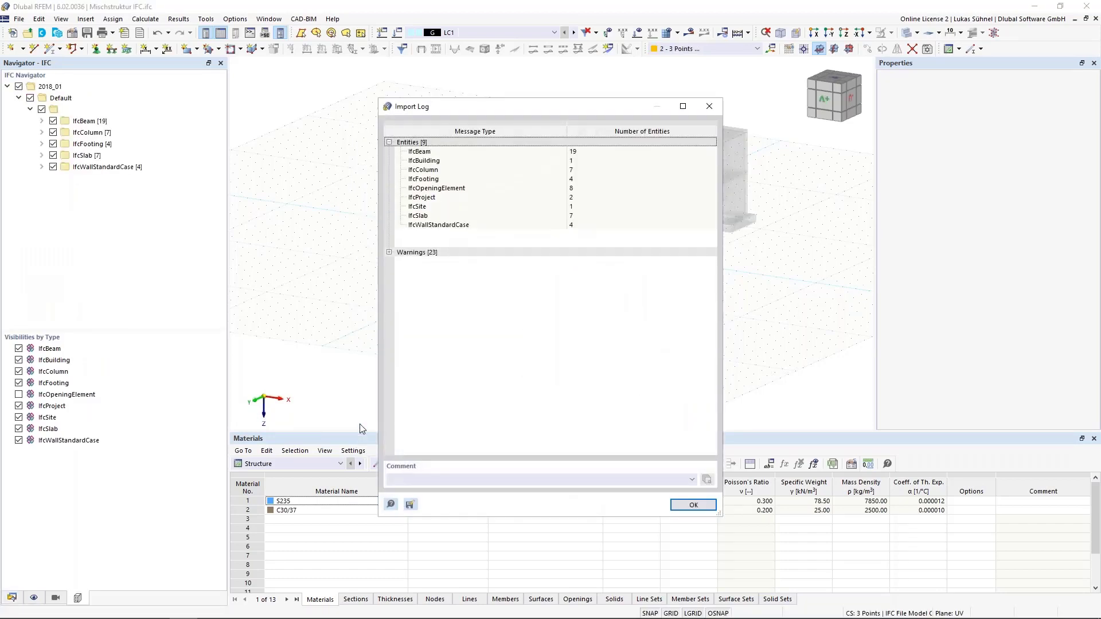
left_click(694, 506)
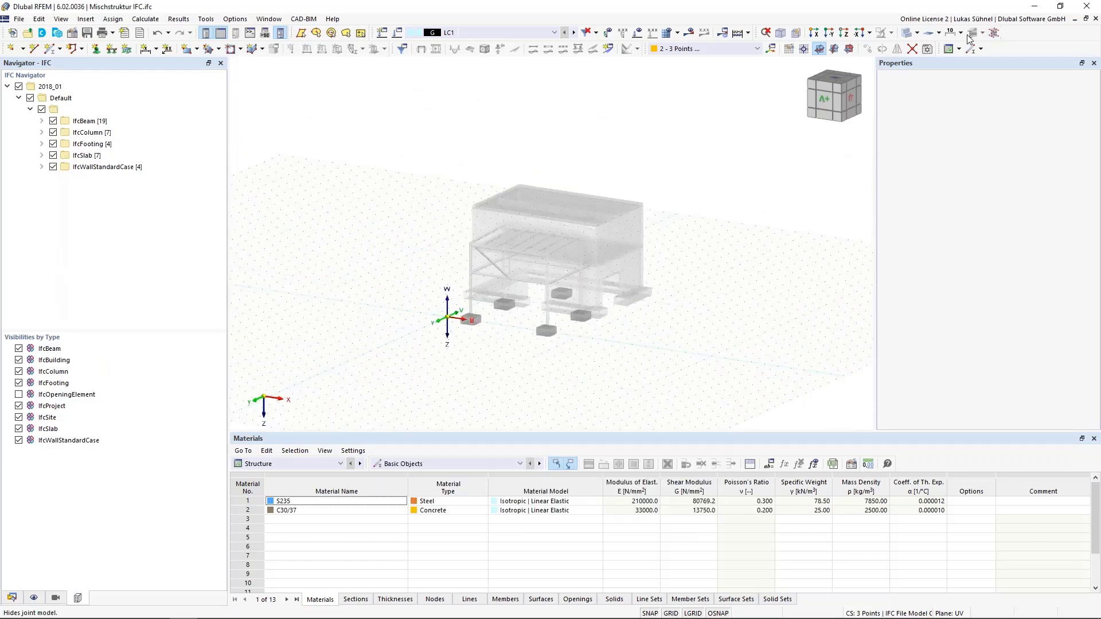
- Change the display of the IFC model to opaque surfaces and examine the steel frame and the concrete building
left_click(995, 33)
left_click(929, 58)
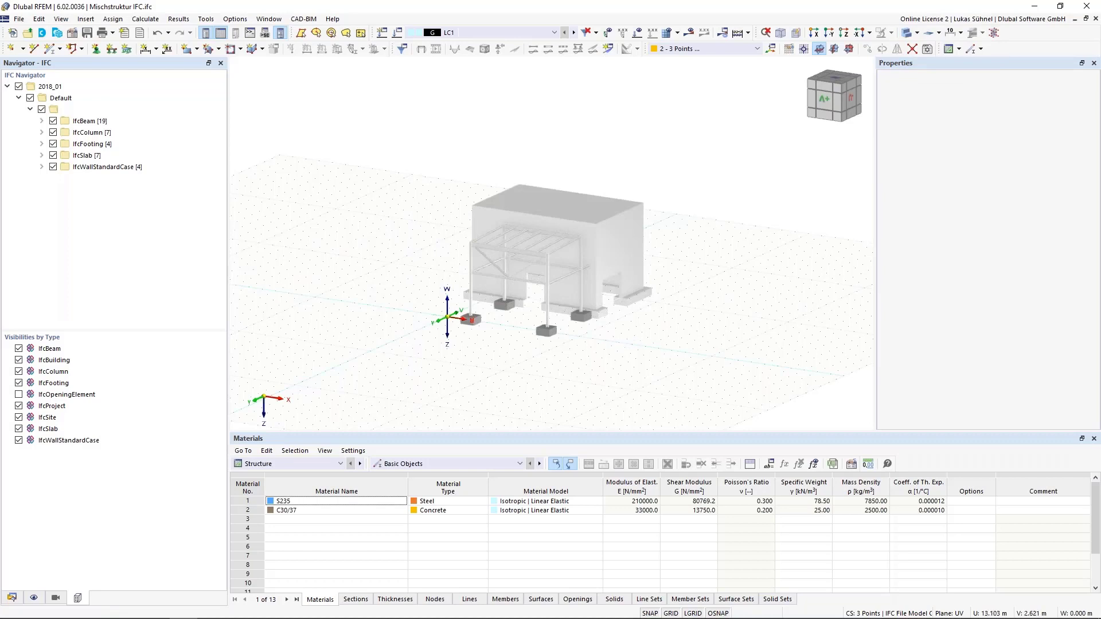
middle_click_drag(631, 339, 513, 282, "ctrl")
scroll(513, 282, "up", 5)
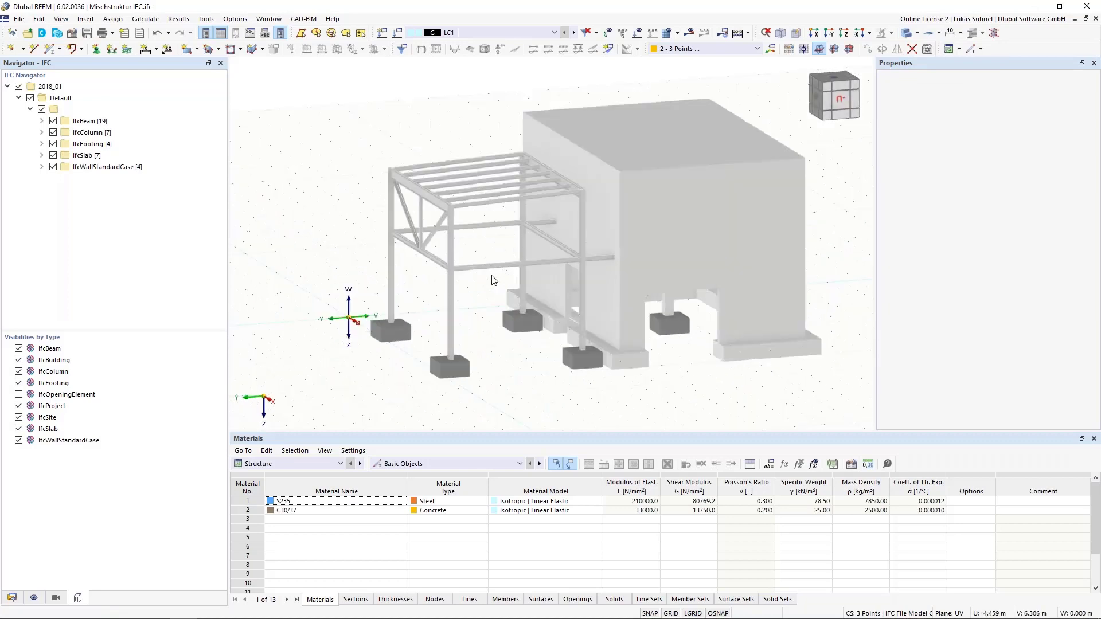
middle_click_drag(444, 293, 466, 321, "ctrl")
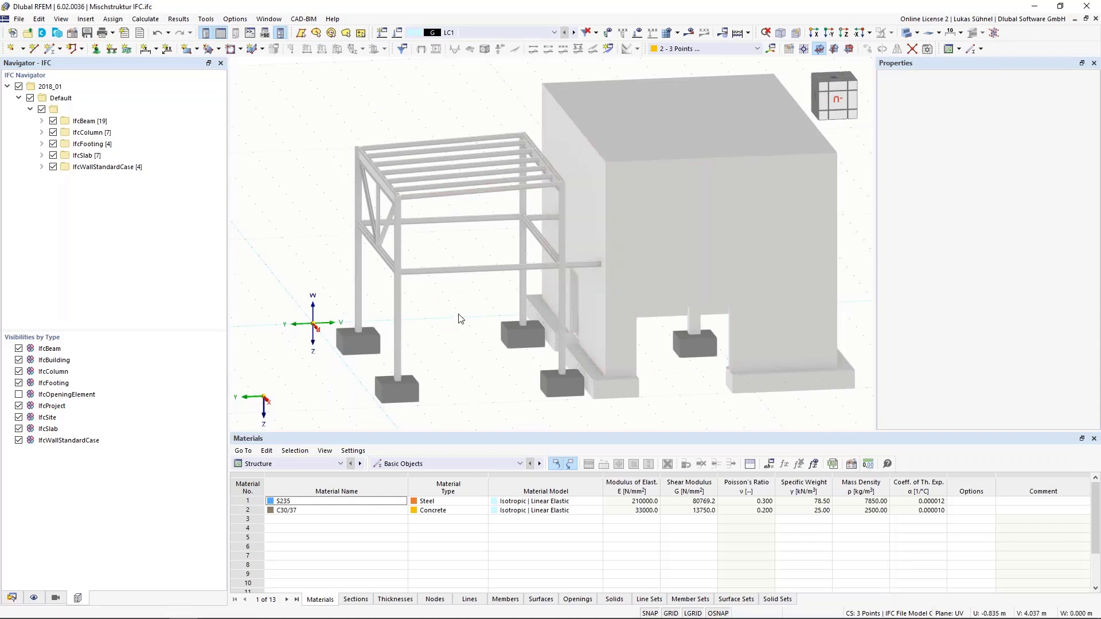
mouse_move(469, 351)
middle_mouse_down("ctrl")
mouse_move(448, 312)
mouse_move(451, 384)
mouse_move(456, 359)
middle_mouse_up("ctrl")
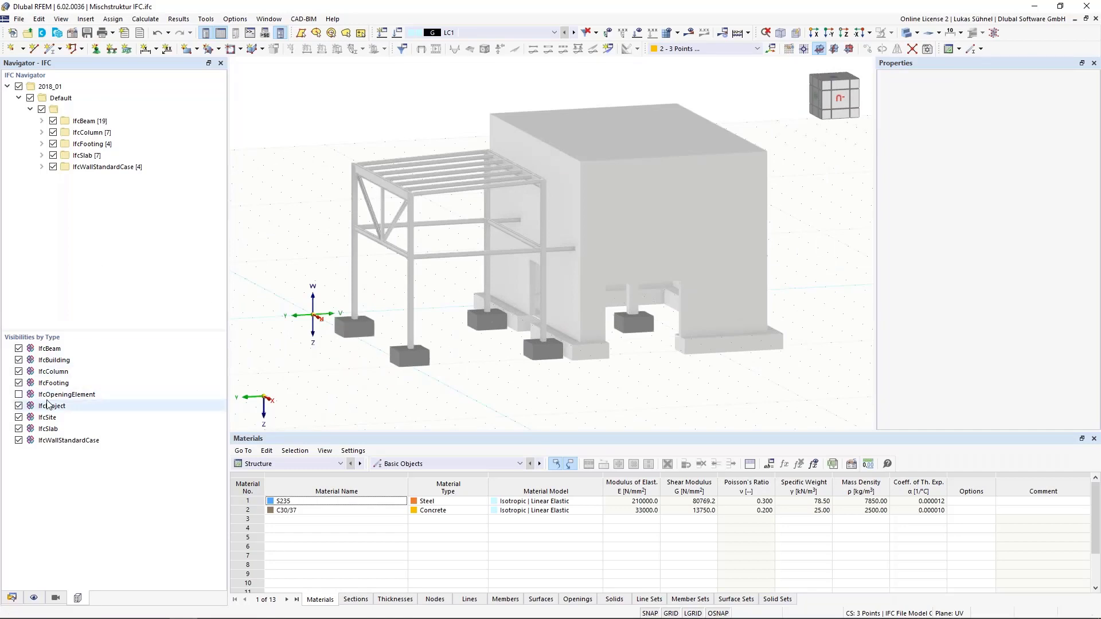
- Hide the IfcSlab elements to look inside the building, and show them again
left_click(19, 429)
middle_click_drag(364, 275, 392, 343, "ctrl")
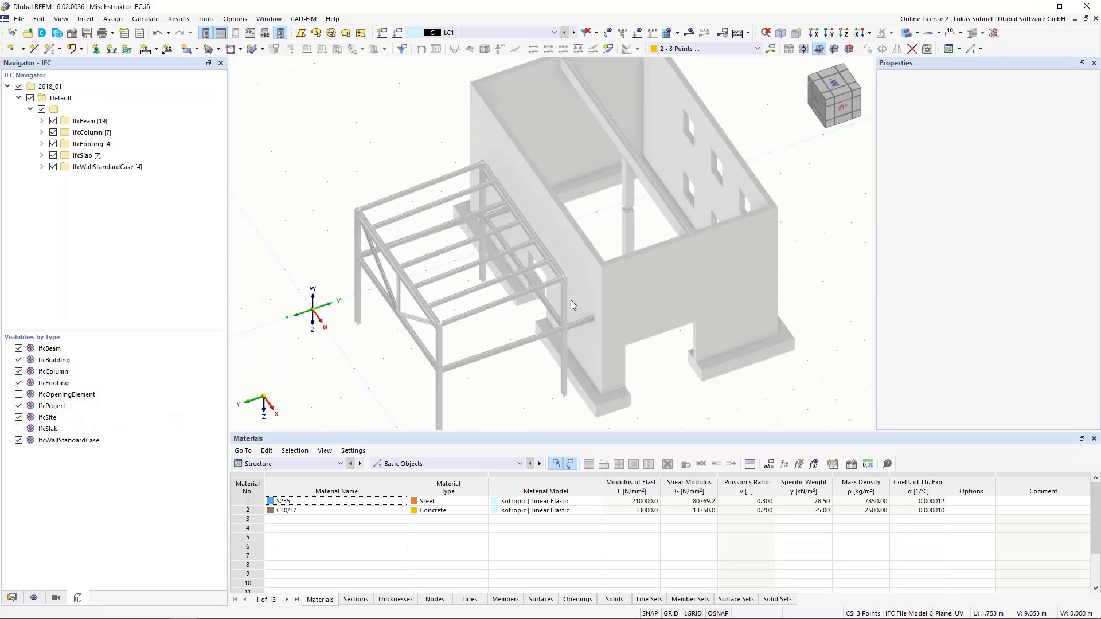
middle_click_drag(580, 369, 579, 420)
middle_click_drag(579, 344, 528, 352, "ctrl")
left_click(19, 428)
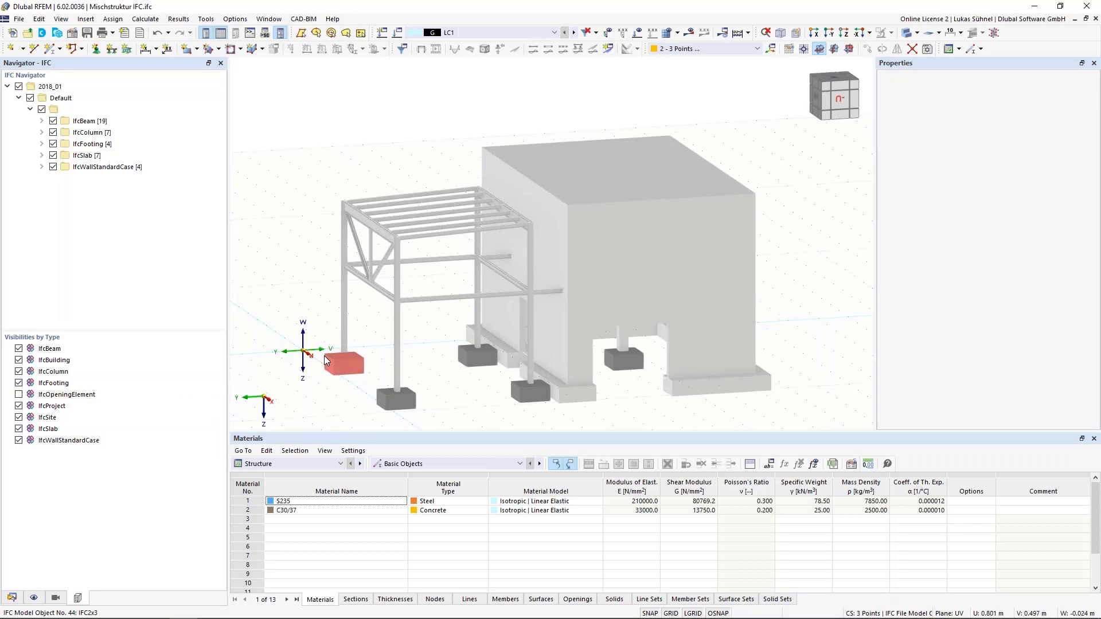
- List the IfcColumn elements and toggle HEA 160 columns 2439713 and 2439955 off and back on
left_click(41, 132)
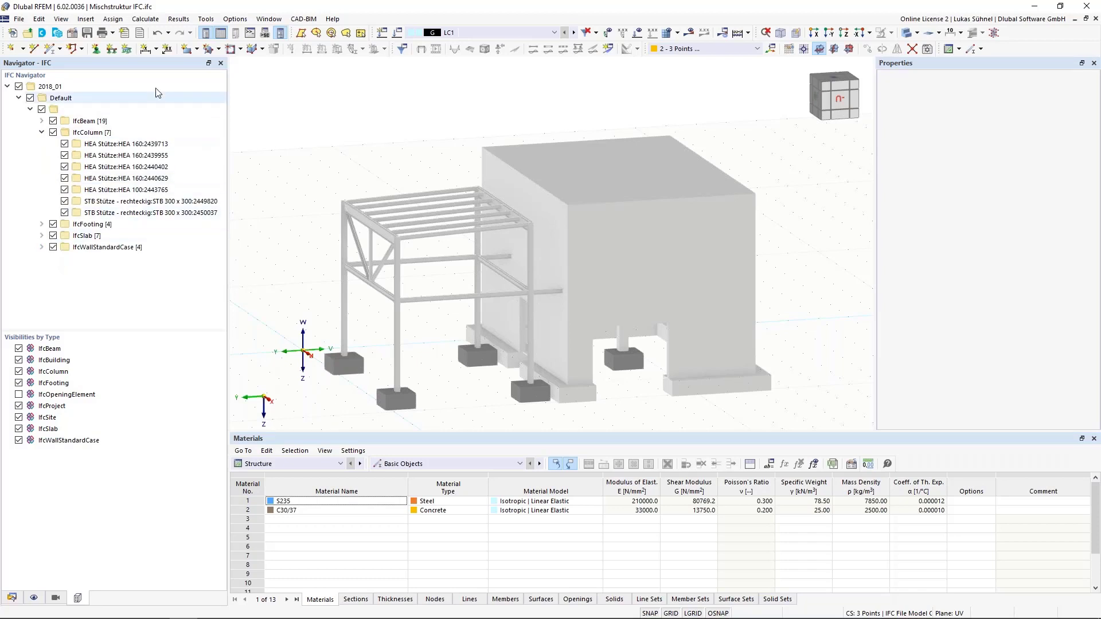
left_click(65, 144)
left_click(65, 155)
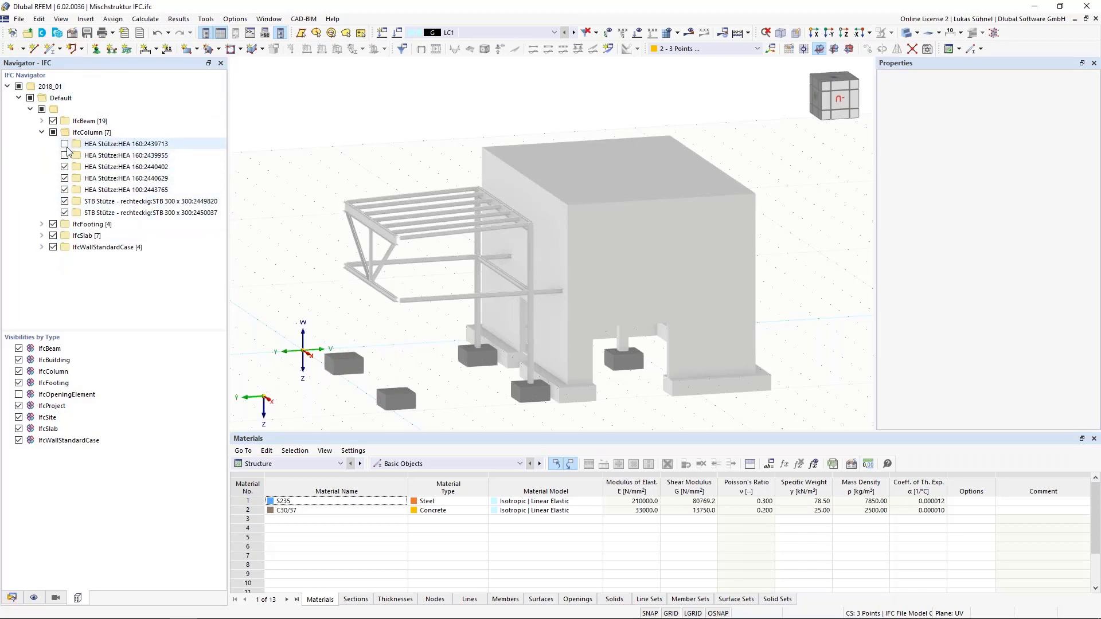
left_click(65, 144)
left_click(65, 154)
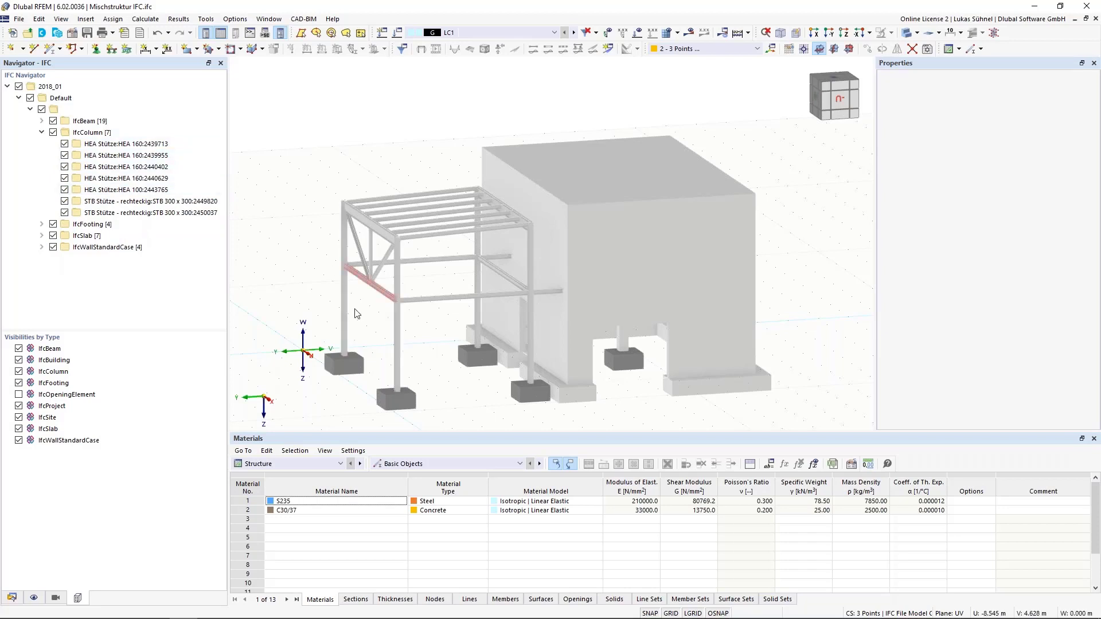
- Inspect the IFC properties of the front steel column and the material relation of the IPE 300 edge beam, and clear the selection
scroll(421, 322, "up", 3)
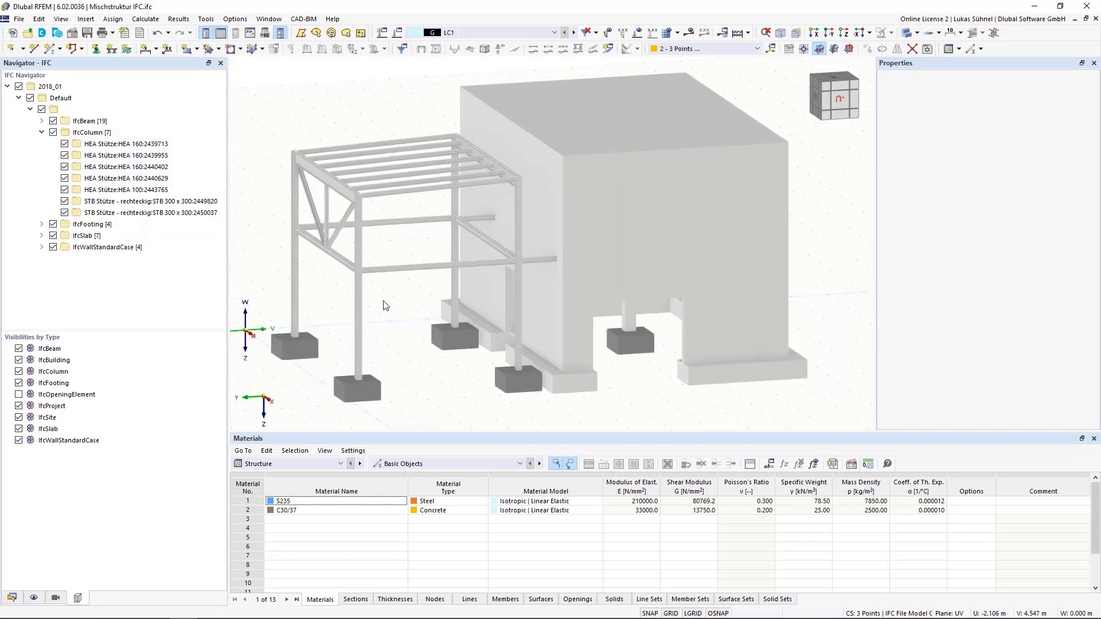
left_click(359, 288)
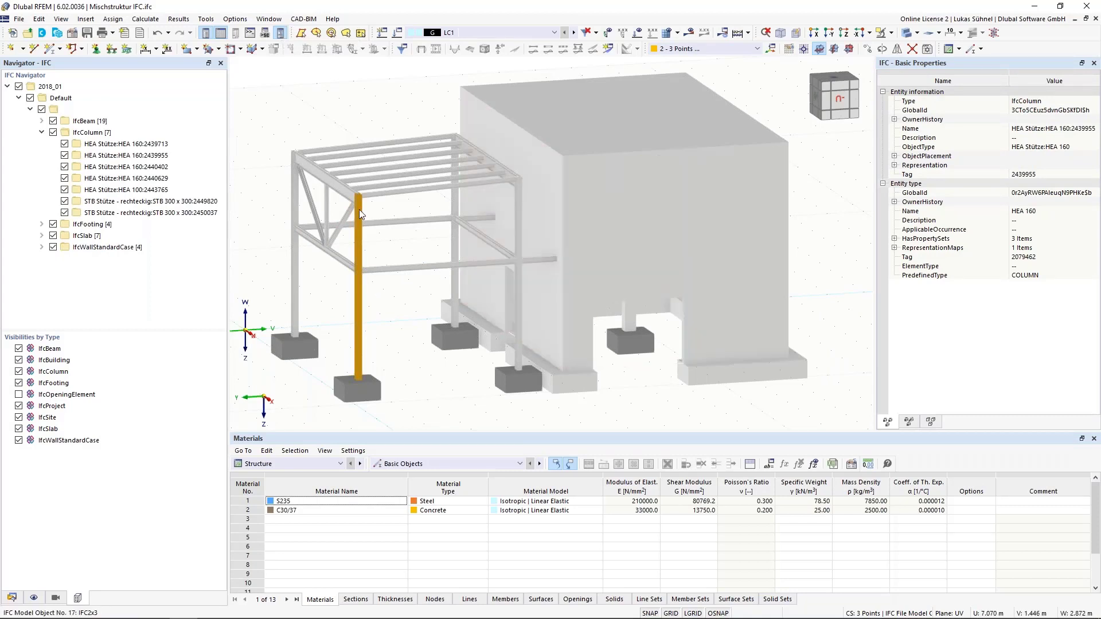
left_click(343, 195)
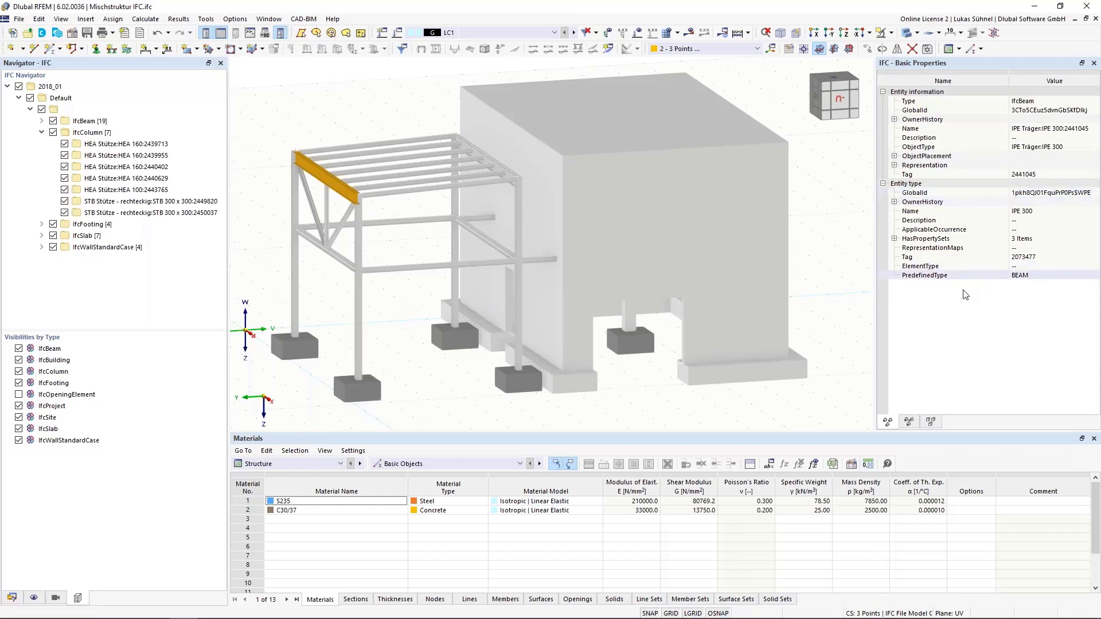
left_click(930, 422)
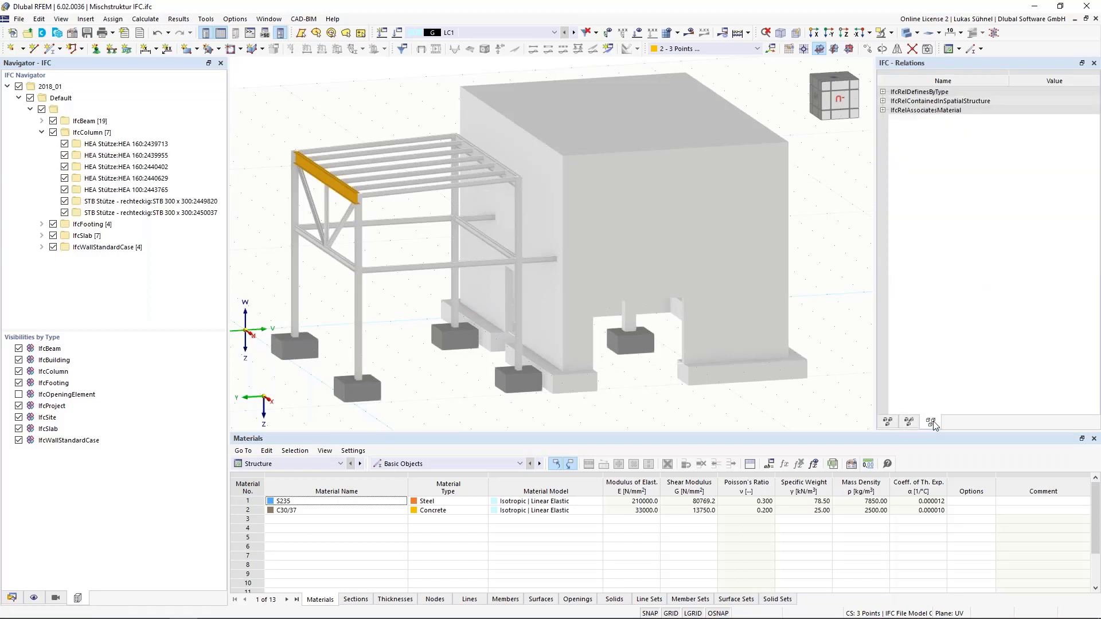
left_click(883, 110)
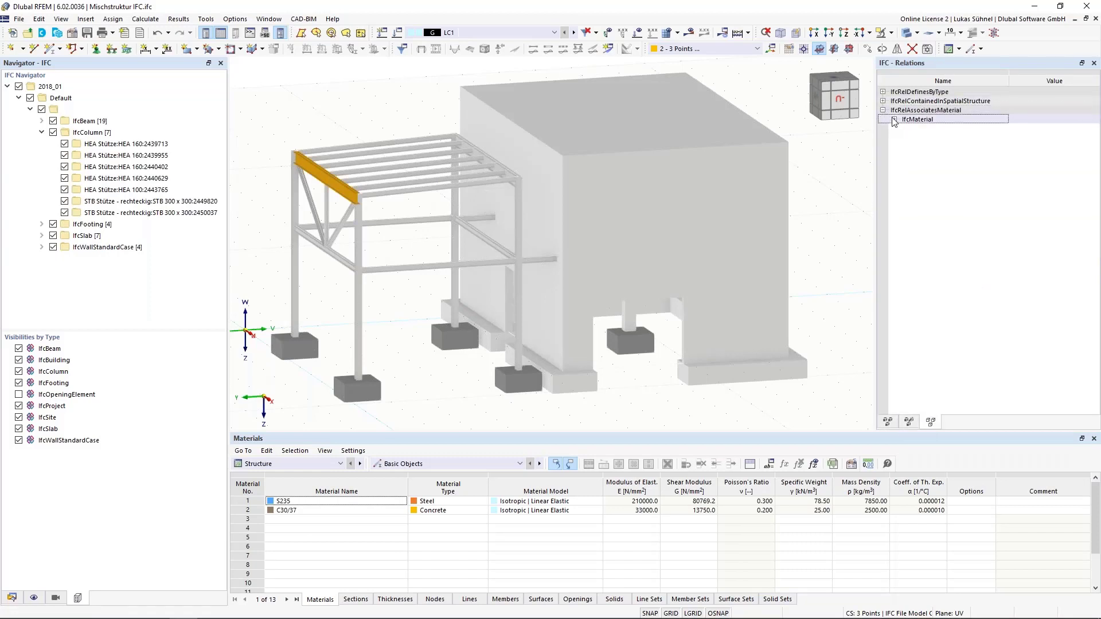
left_click(894, 119)
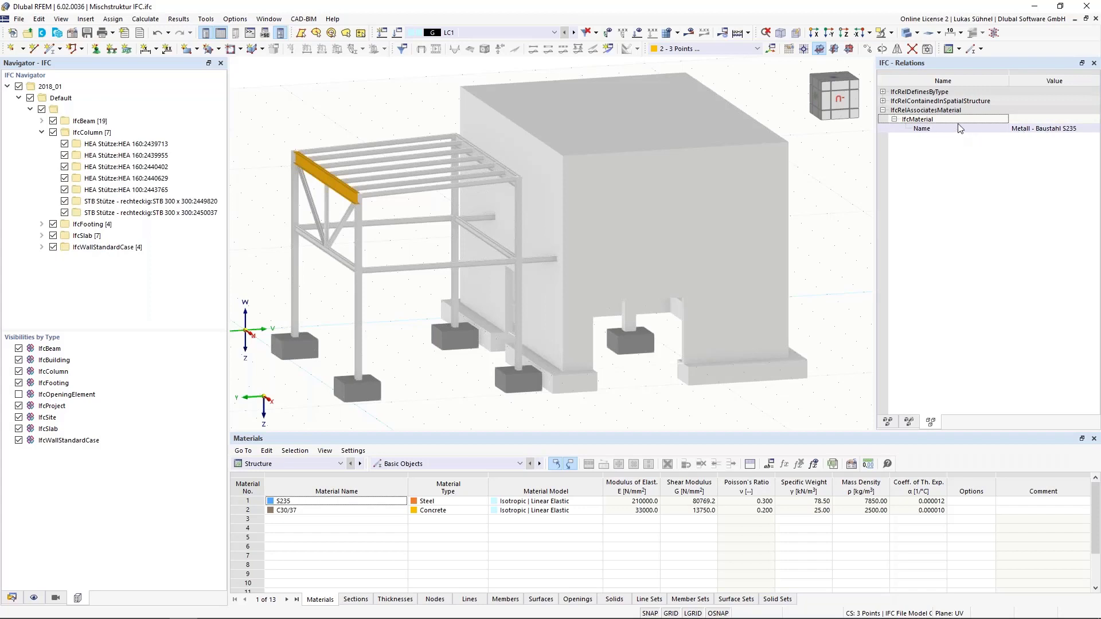
left_click(1022, 129)
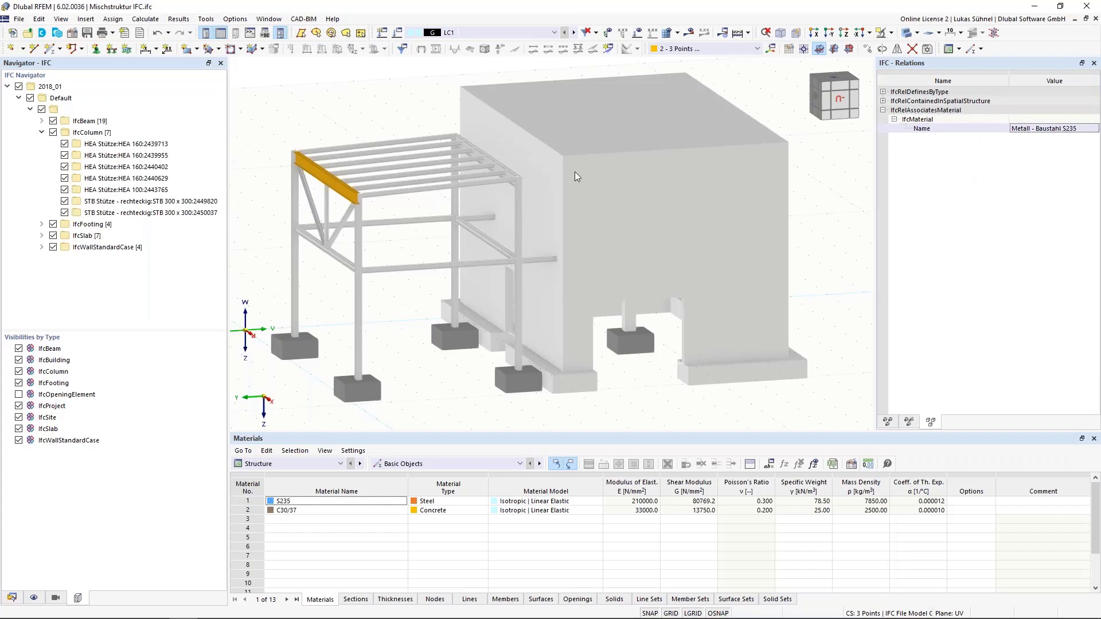
left_click(276, 107)
- Hide the IfcSlab elements to expose the feet of the steel columns
middle_click_drag(278, 106, 359, 112, "ctrl")
middle_click_drag(308, 142, 326, 125)
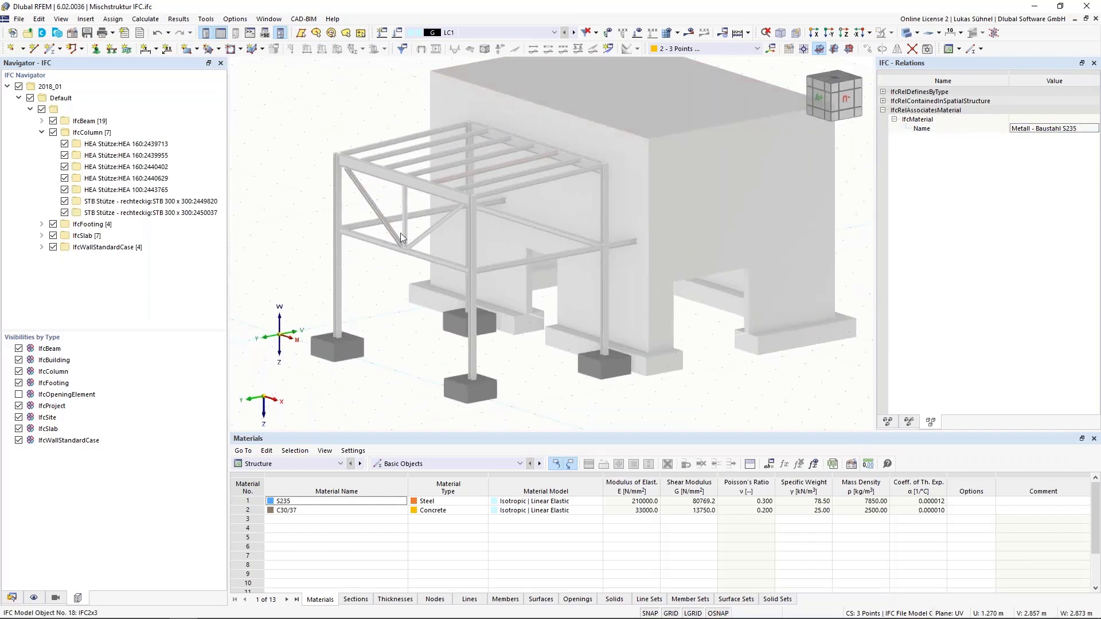
left_click(18, 429)
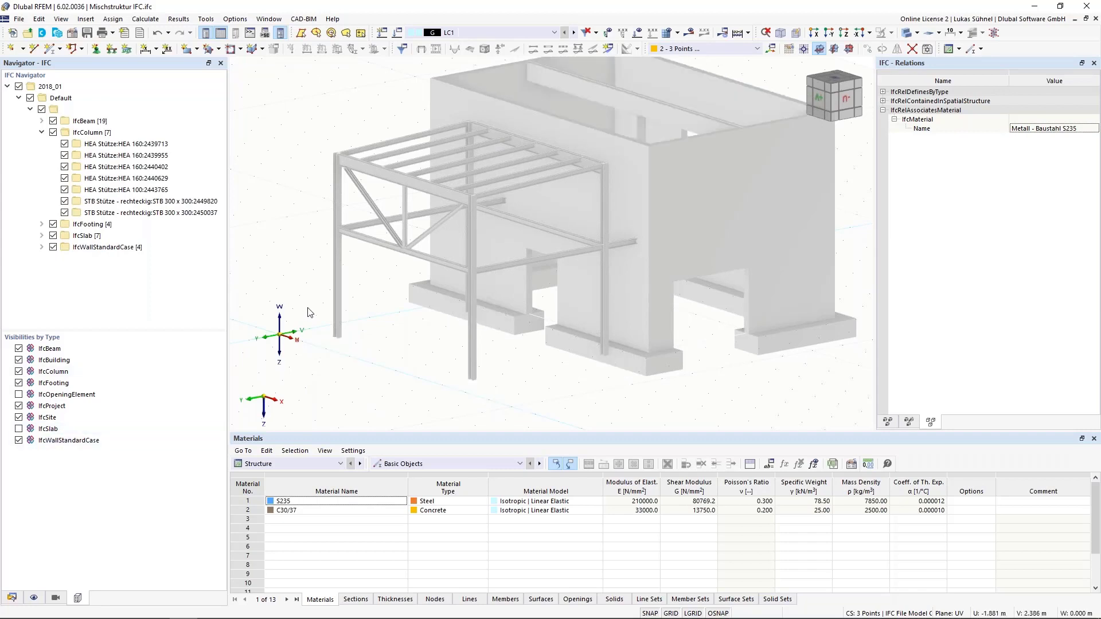
- Check at the front steel column's foot which object snap options are active, including the one for background layers
middle_click_drag(308, 312, 345, 329)
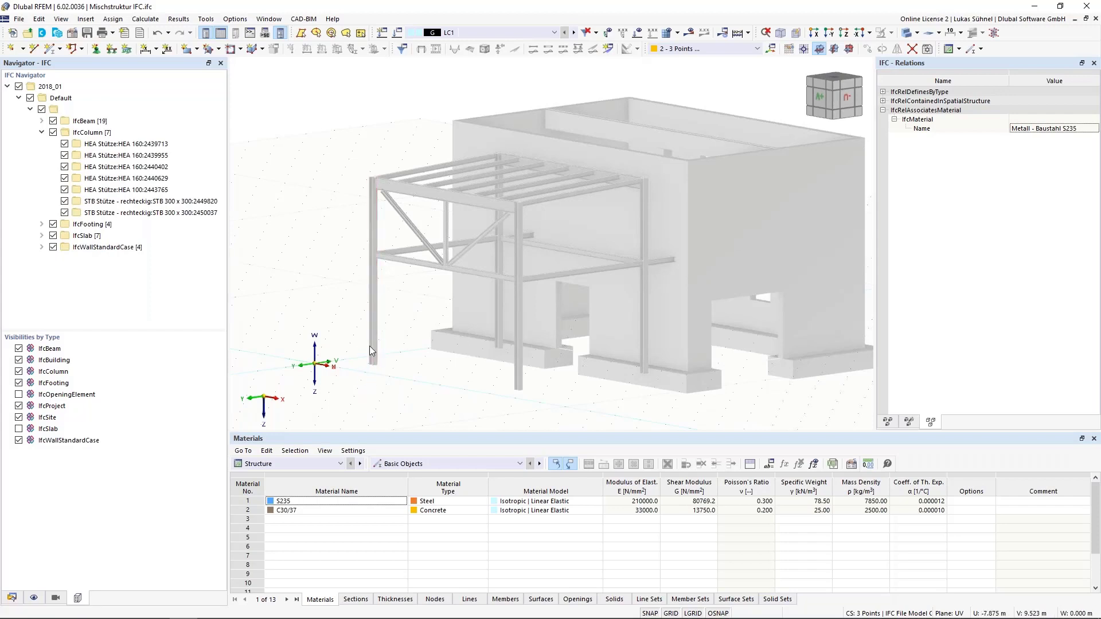
scroll(373, 374, "up", 4)
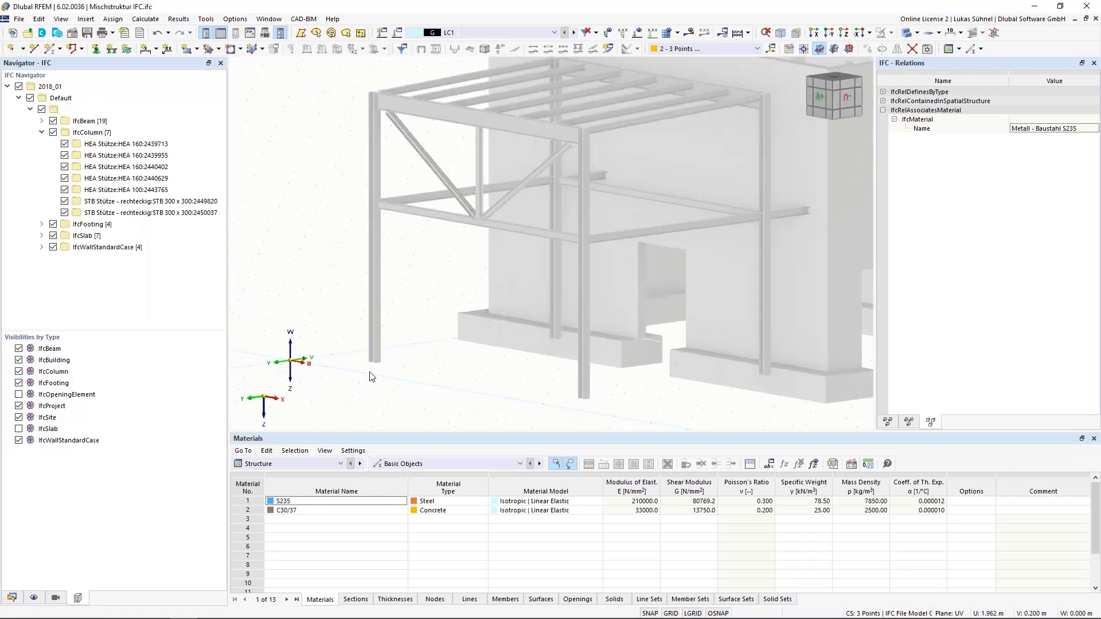
scroll(370, 377, "up", 5)
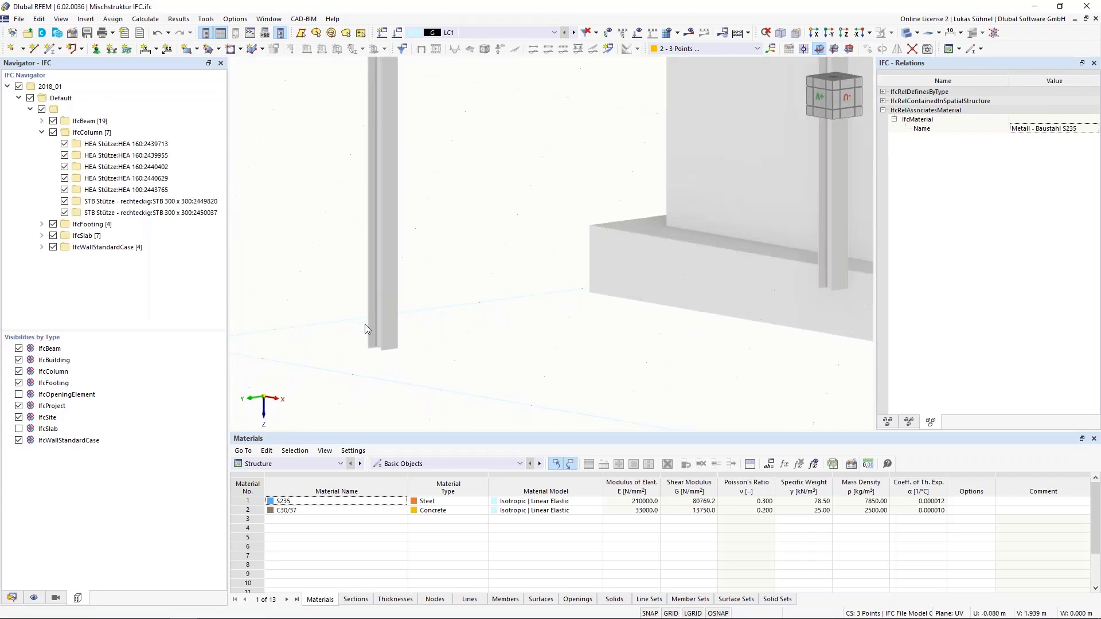
scroll(370, 377, "up", 4)
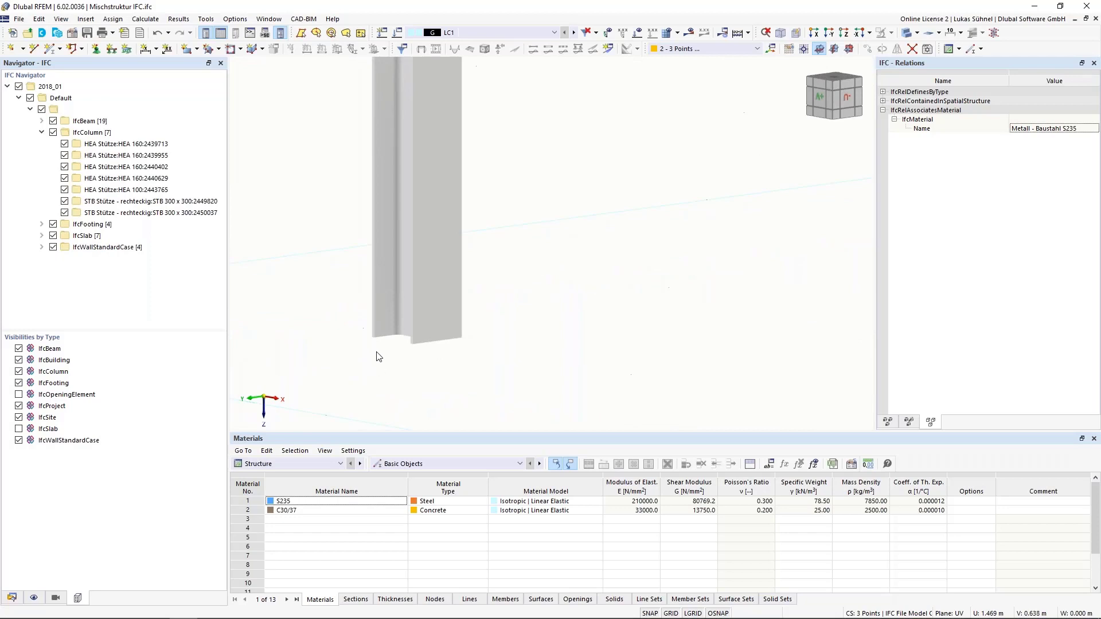
middle_click_drag(388, 378, 360, 280, "ctrl")
scroll(359, 279, "up", 4)
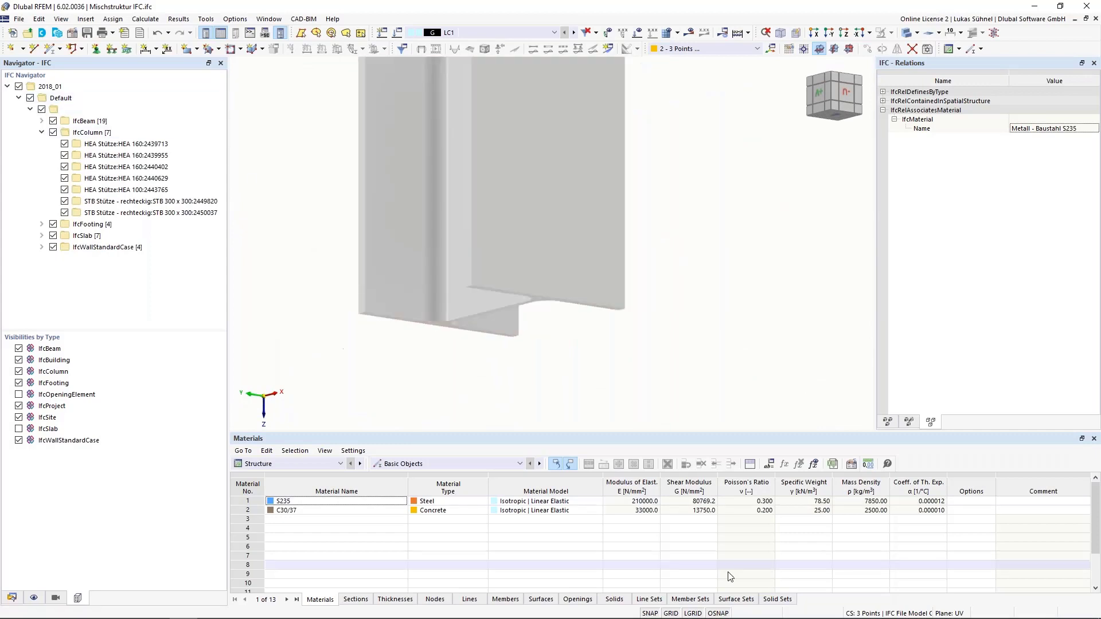
right_click(724, 615)
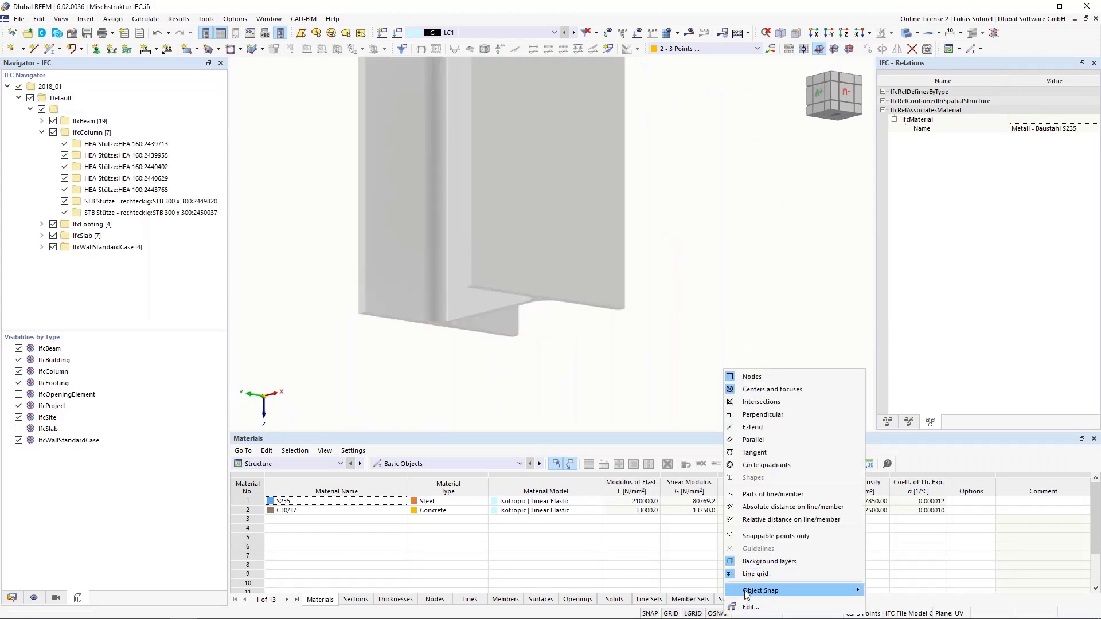
left_click(435, 385)
- Create a node midway between two diagonally opposite flange corners at the foot of the front steel column
left_click(23, 50)
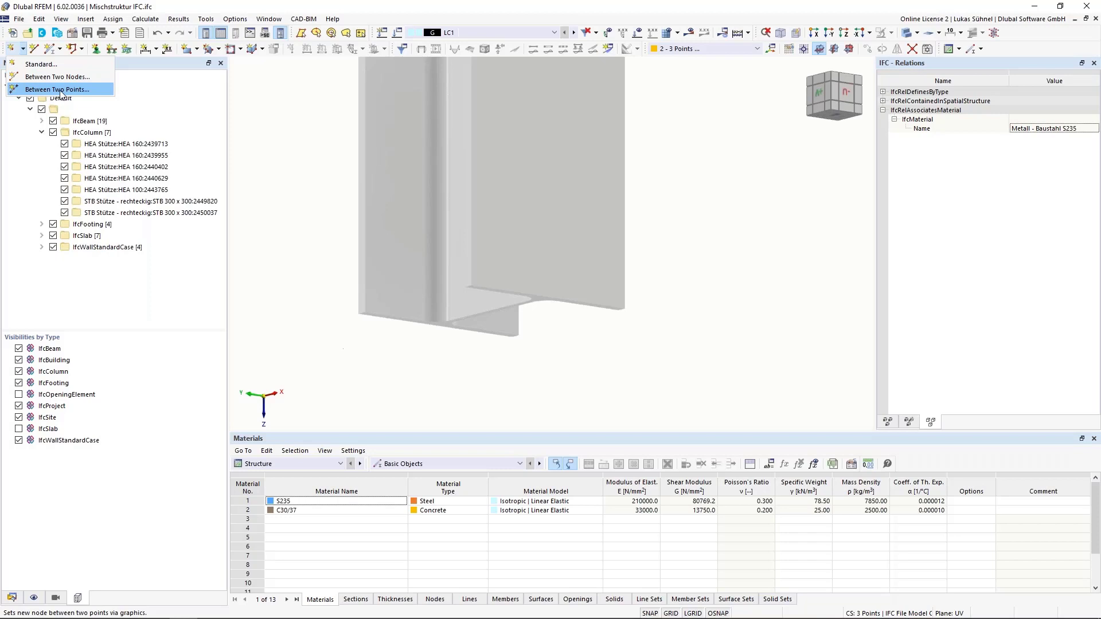
left_click(61, 89)
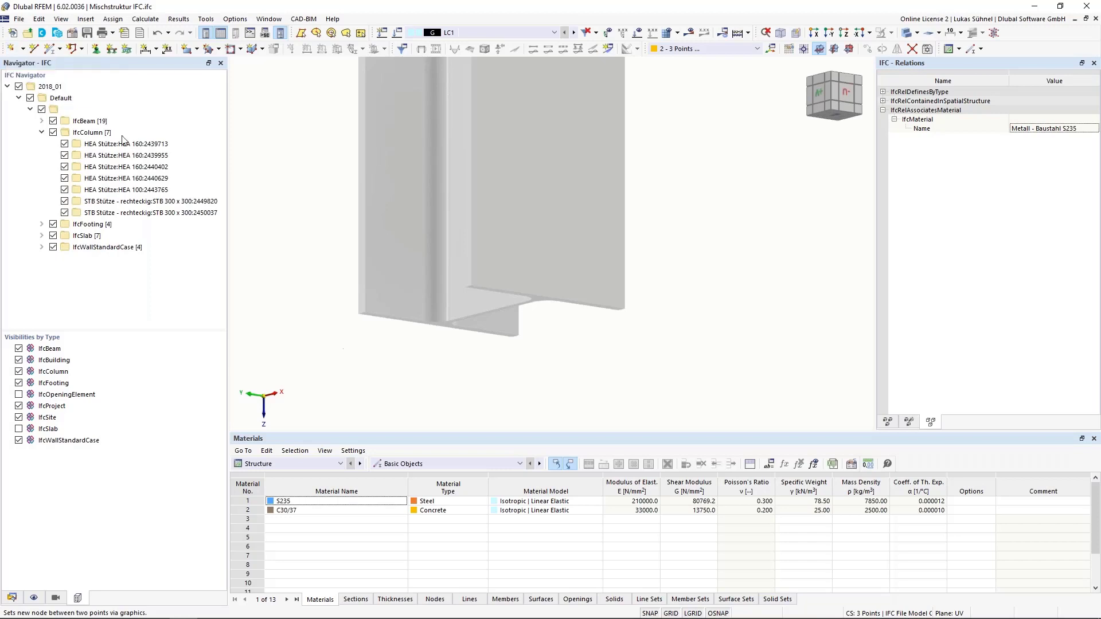
scroll(511, 340, "up", 3)
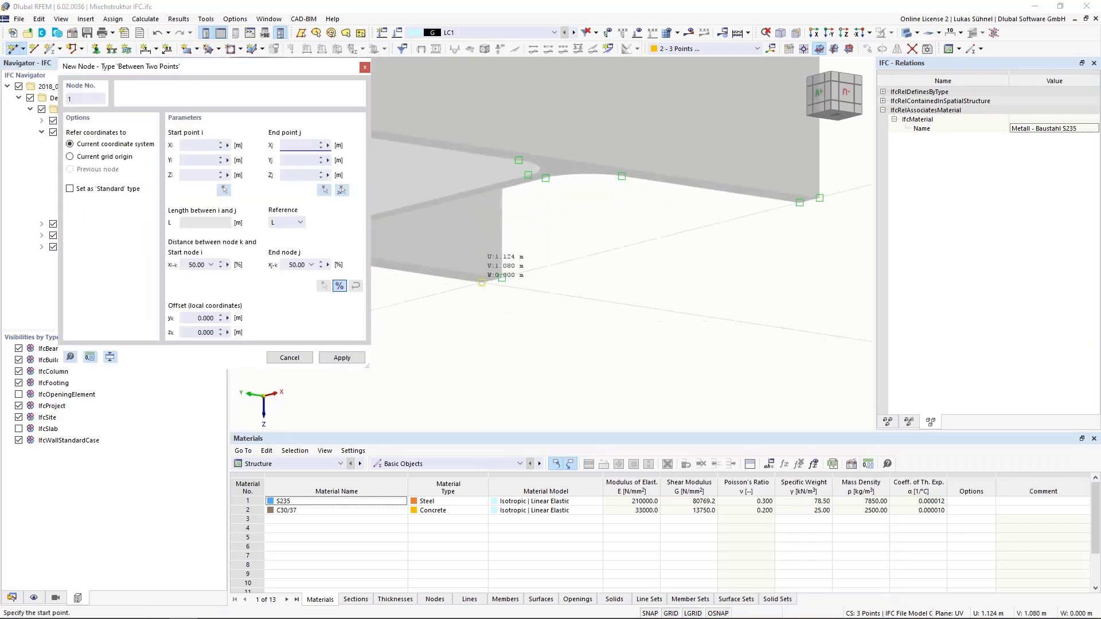
left_click(483, 281)
scroll(545, 328, "down", 4)
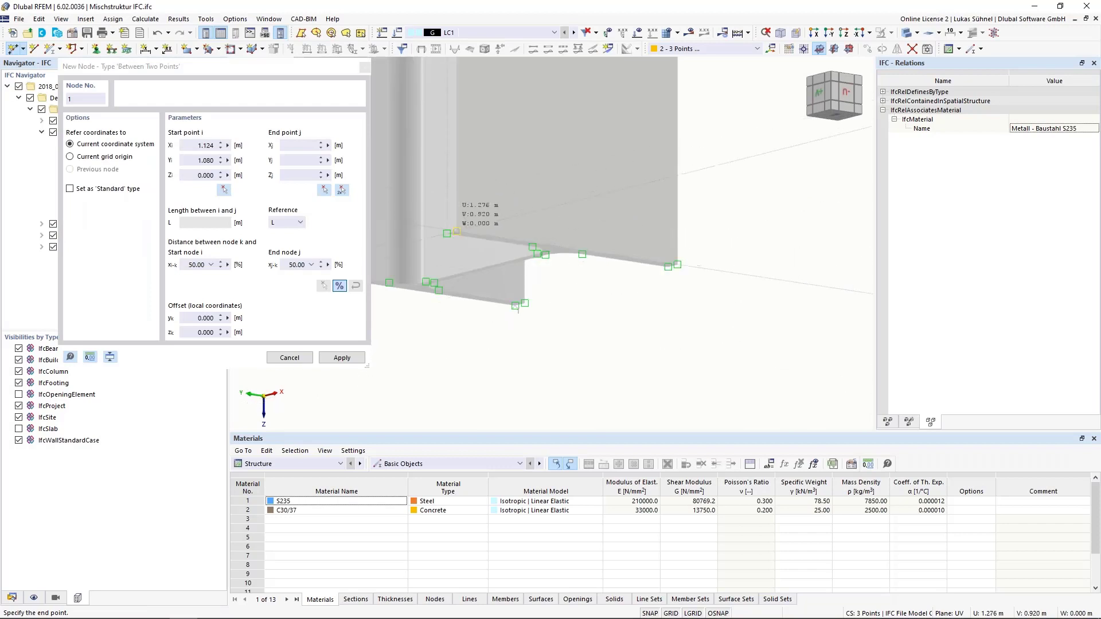
left_click(448, 233)
scroll(646, 352, "down", 2)
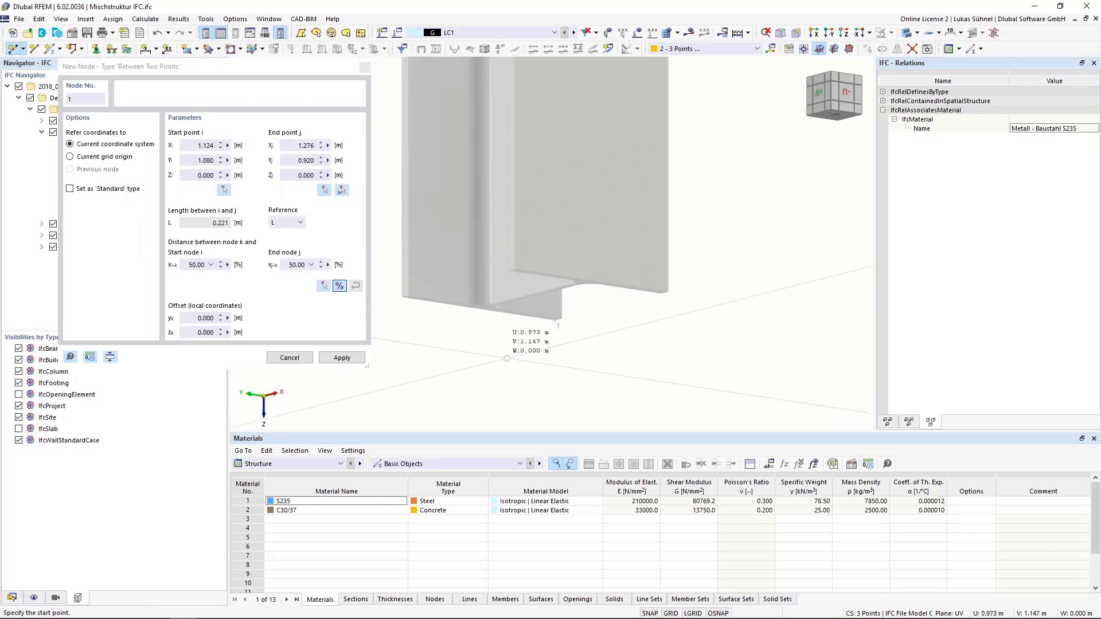
left_click(342, 358)
- Create a second node midway between two diagonally opposite flange corners at the head of the same column, and end node placement
scroll(513, 383, "down", 10)
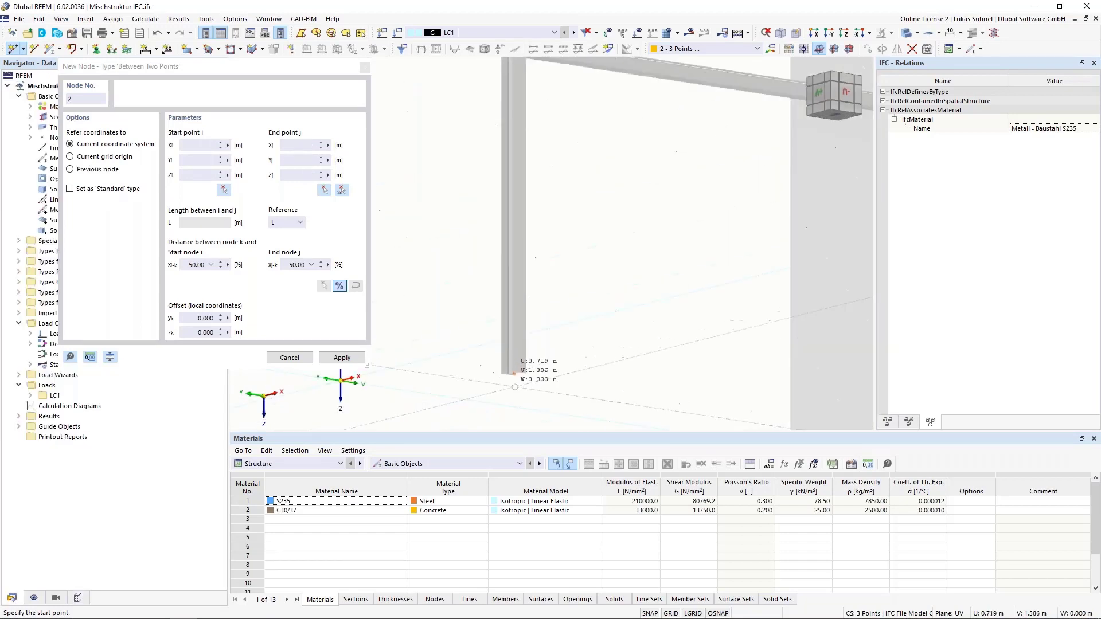
middle_click_drag(550, 83, 549, 244)
scroll(518, 232, "up", 5)
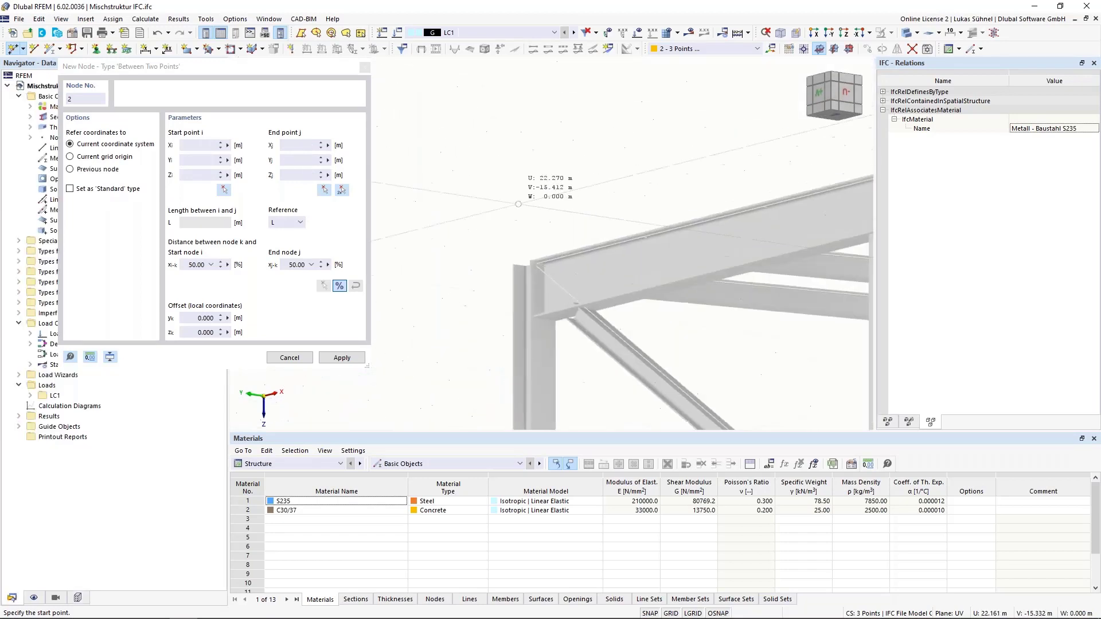
middle_click_drag(518, 170, 543, 298)
middle_click_drag(552, 370, 508, 166)
scroll(552, 325, "up", 6)
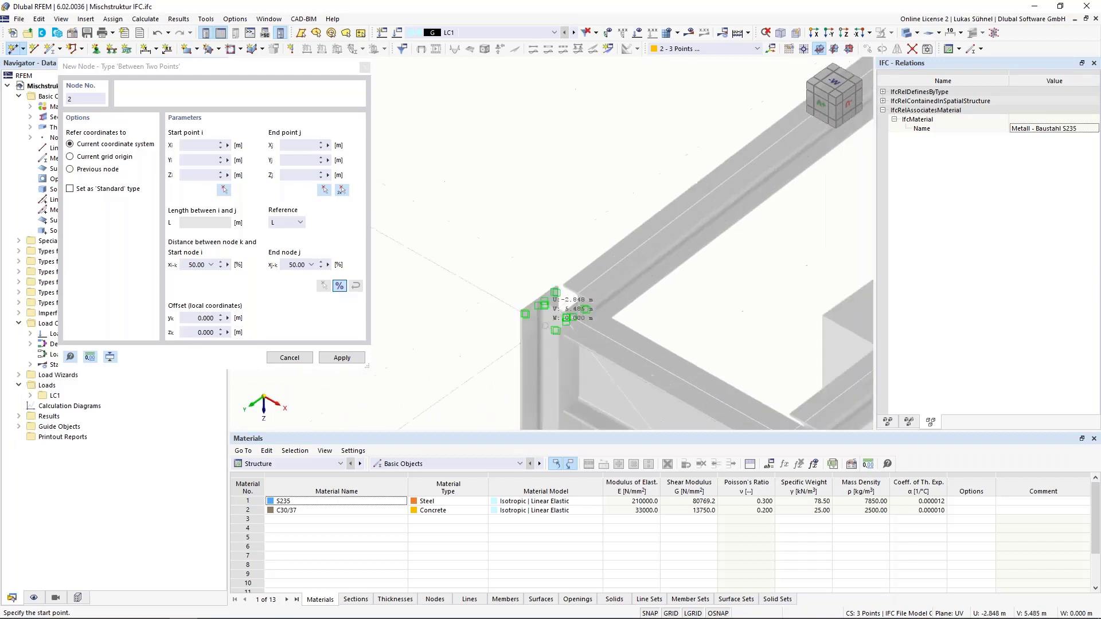
scroll(553, 272, "up", 4)
left_click(581, 221)
scroll(560, 159, "down", 3)
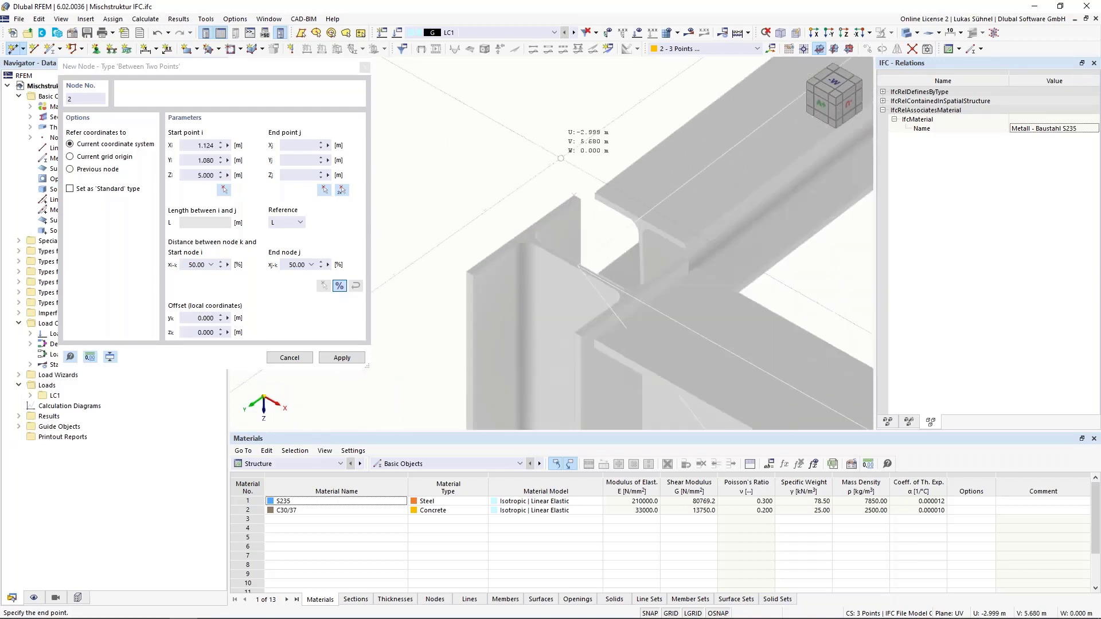
scroll(588, 346, "up", 4)
left_click(547, 293)
left_click(527, 245)
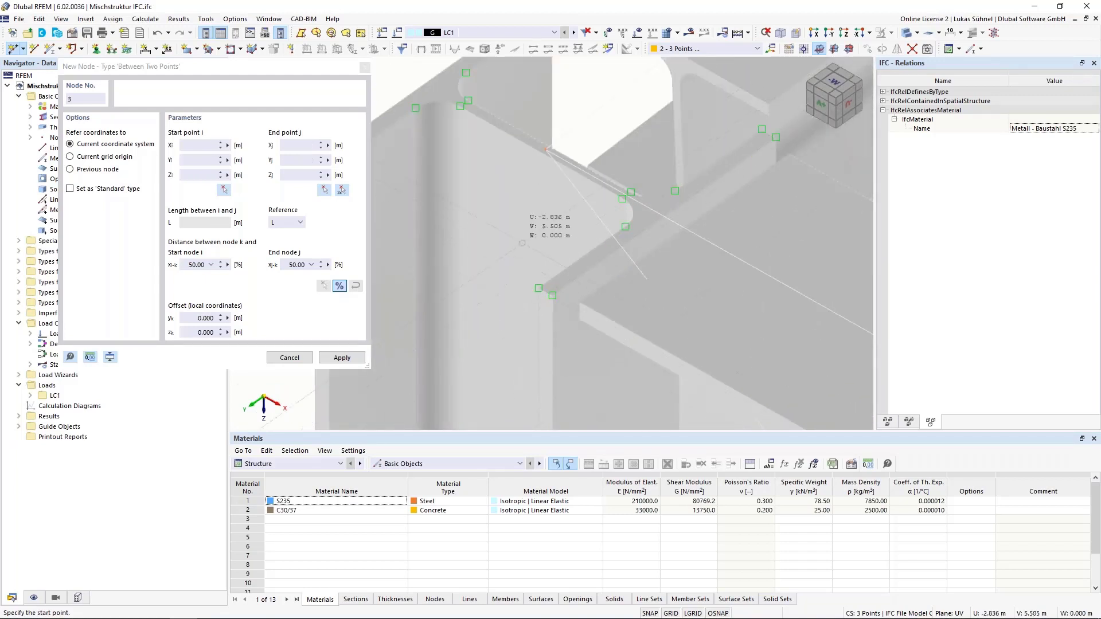
scroll(503, 219, "down", 5)
key("Escape")
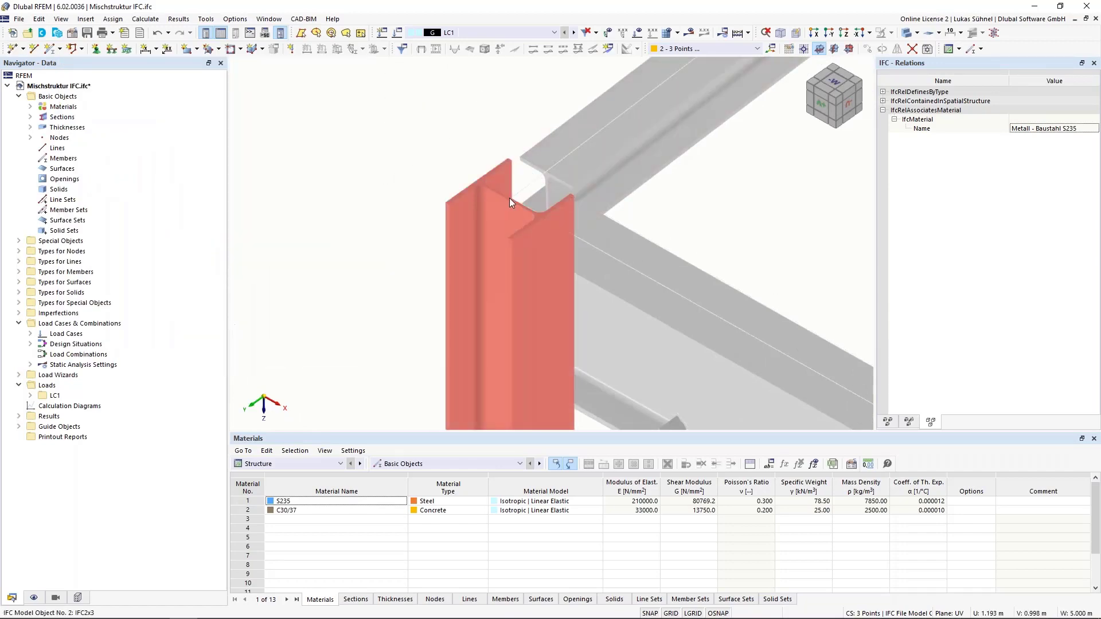
- Look up the front column's section in its IFC basic properties, and clear the selection
scroll(383, 134, "down", 4)
middle_click_drag(304, 216, 286, 157)
scroll(288, 162, "down", 3)
middle_click_drag(339, 228, 346, 192)
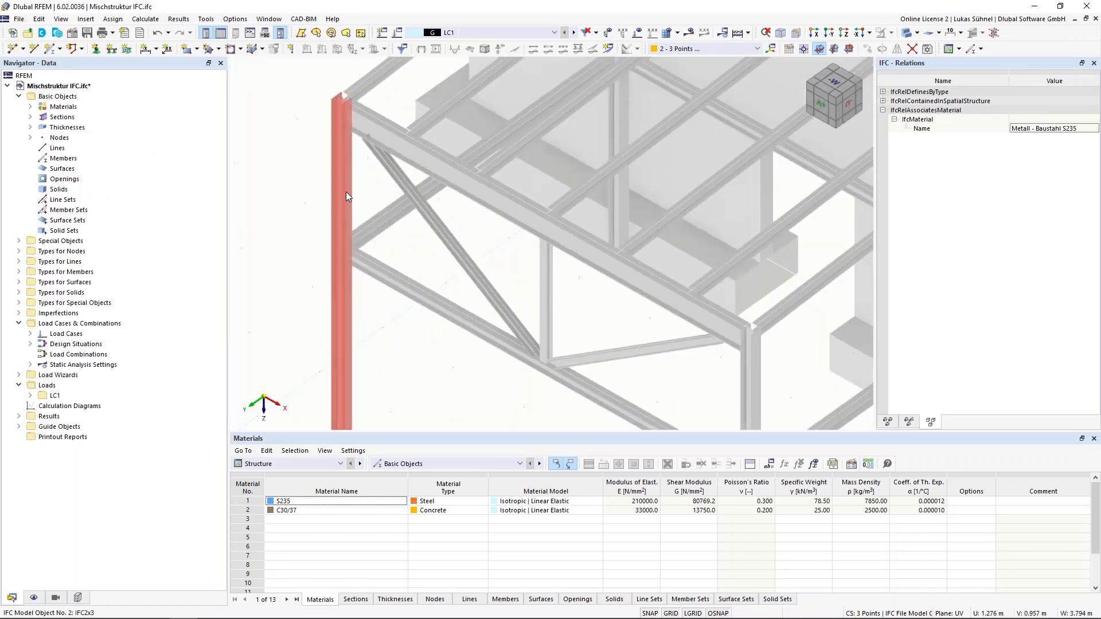
left_click(344, 195)
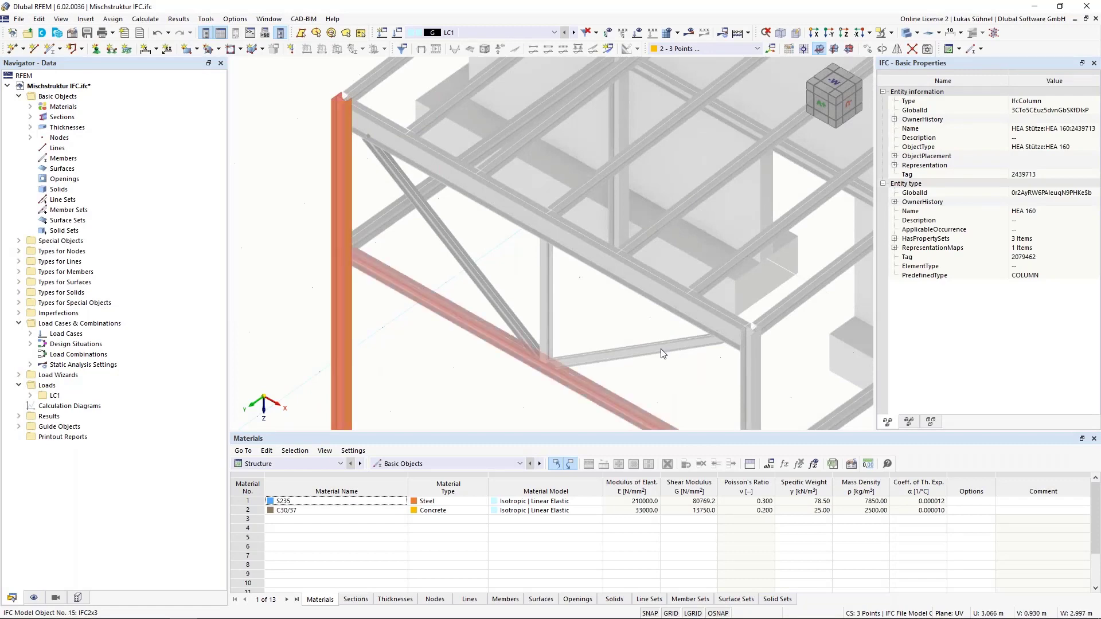
left_click(286, 205)
- Set up a new beam-type member with the library section HEA 160 from the Euronorm 53-62 standard
left_click(51, 50)
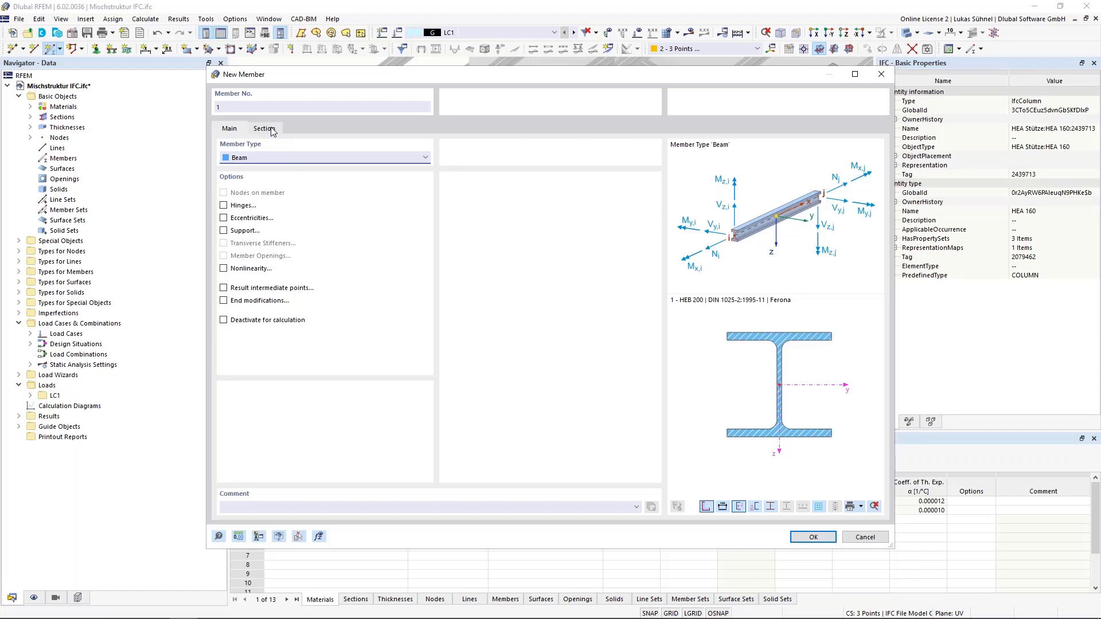
left_click(265, 129)
left_click(588, 409)
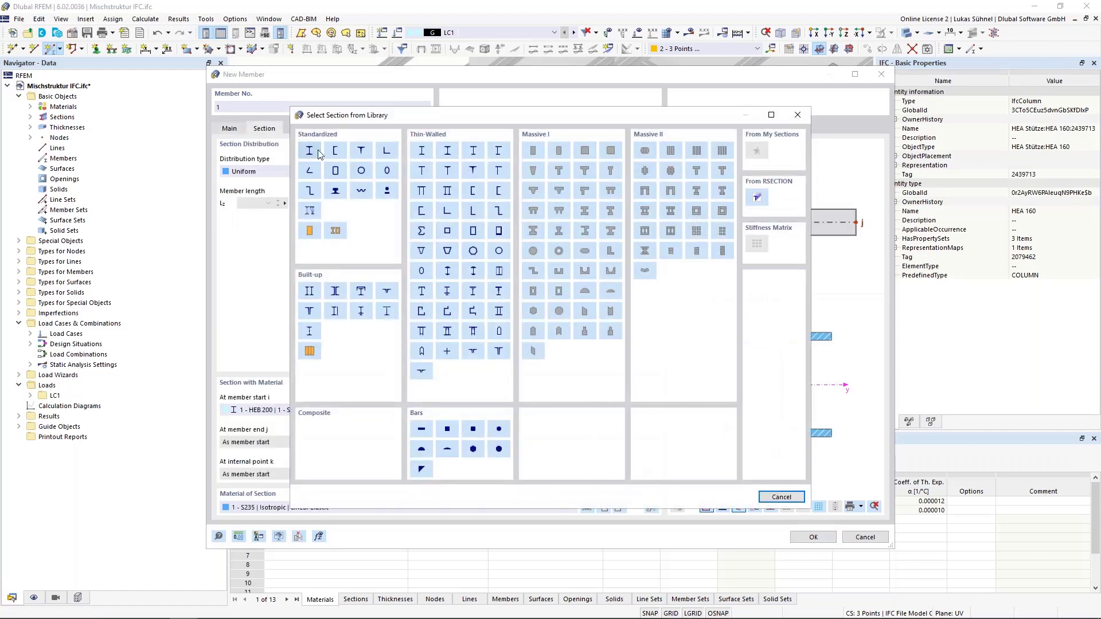
left_click(454, 294)
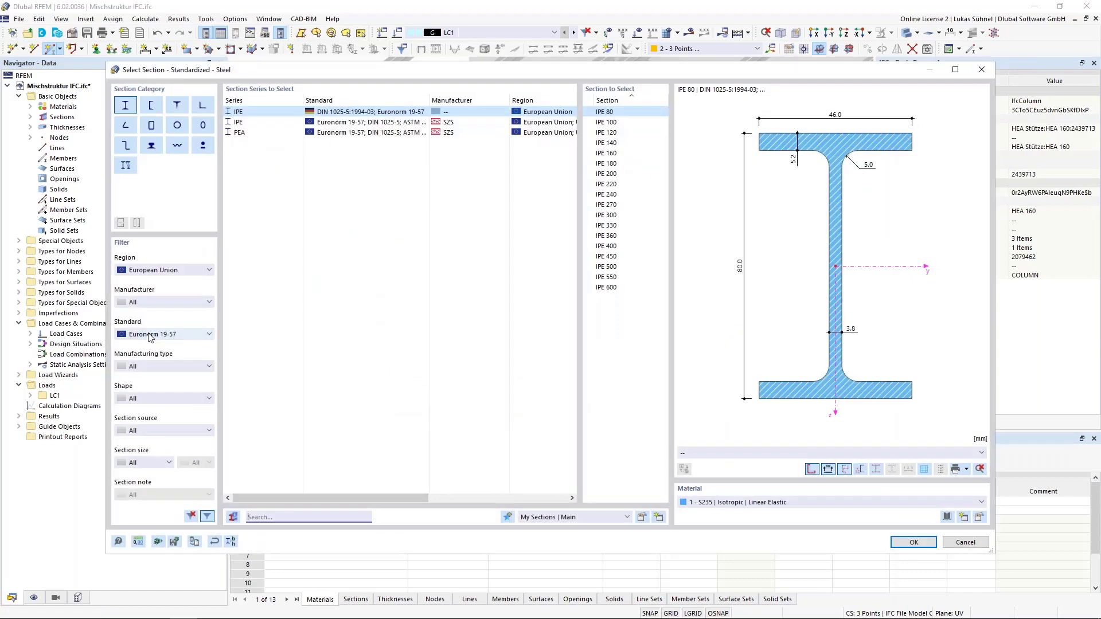
scroll(149, 338, "down", 1)
left_click(281, 124)
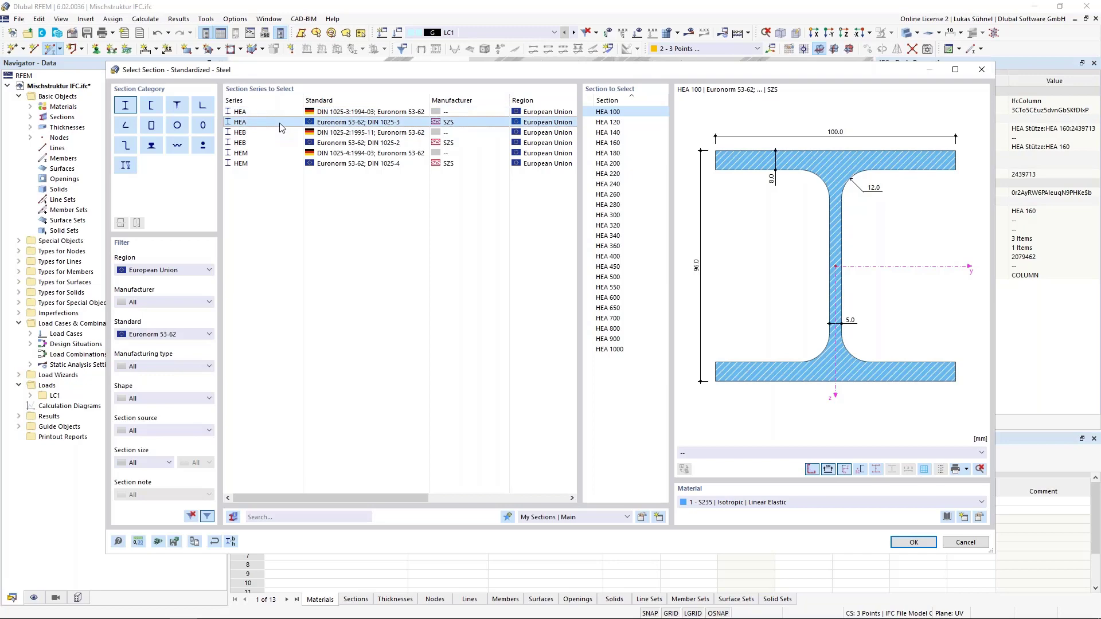
left_click(627, 143)
left_click(914, 542)
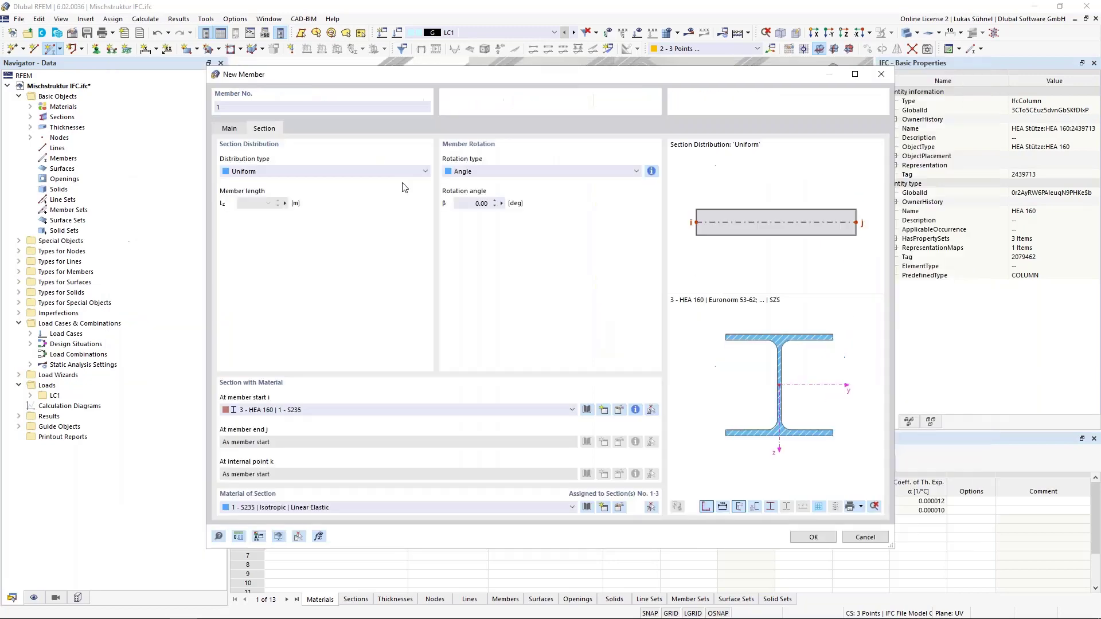
left_click(812, 536)
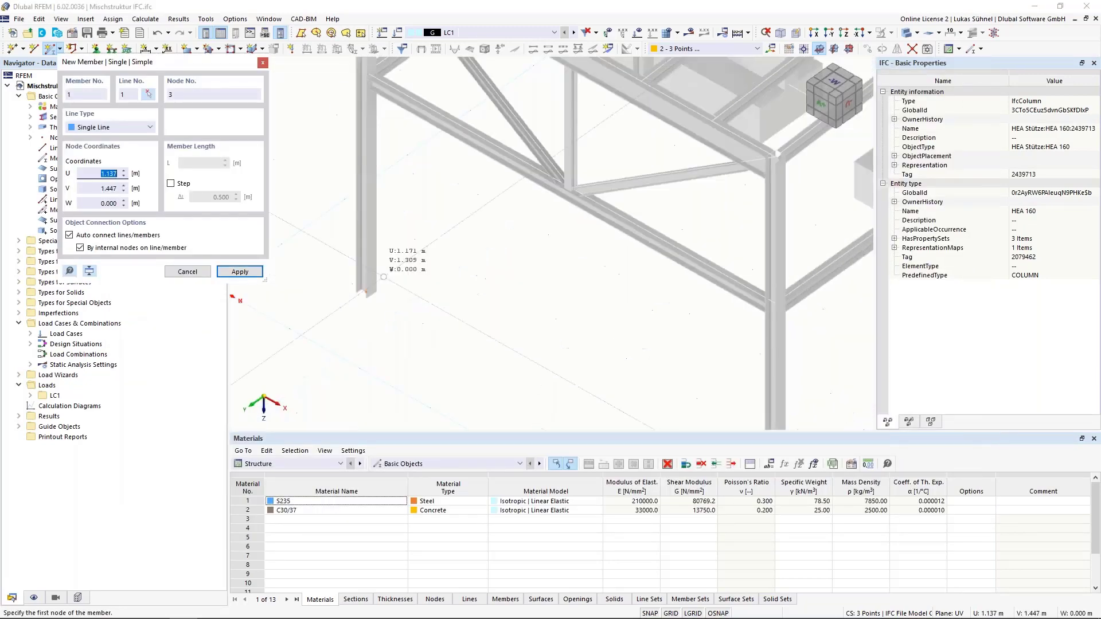
- Draw the HEA 160 member from the foot node to the head node of the front column, and end the command
scroll(383, 277, "up", 4)
left_click(391, 372)
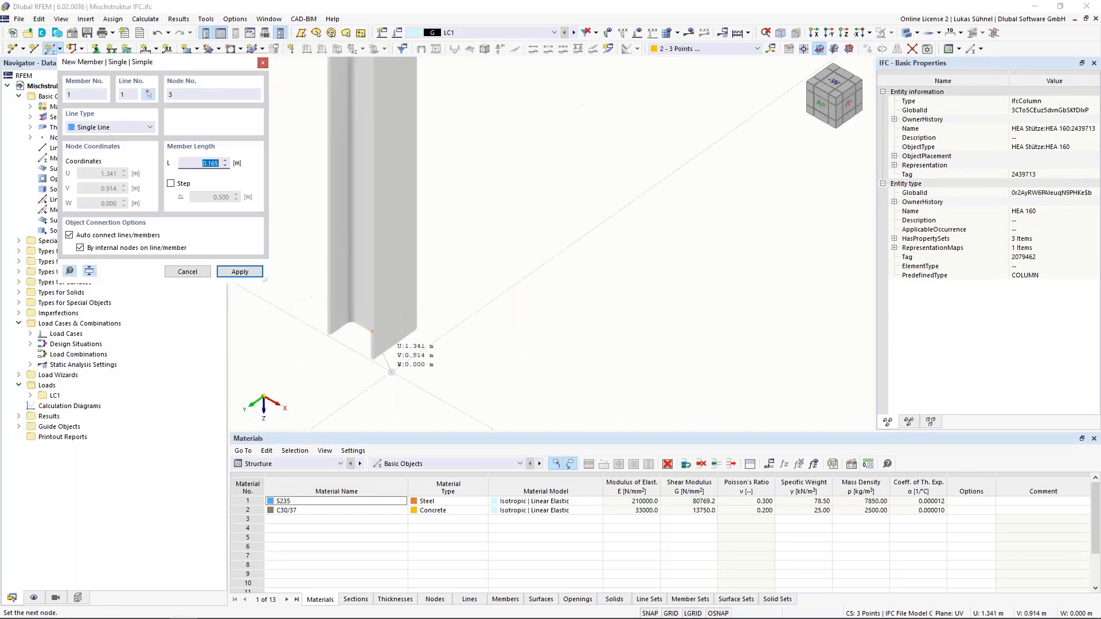
scroll(391, 372, "down", 5)
scroll(372, 218, "up", 6)
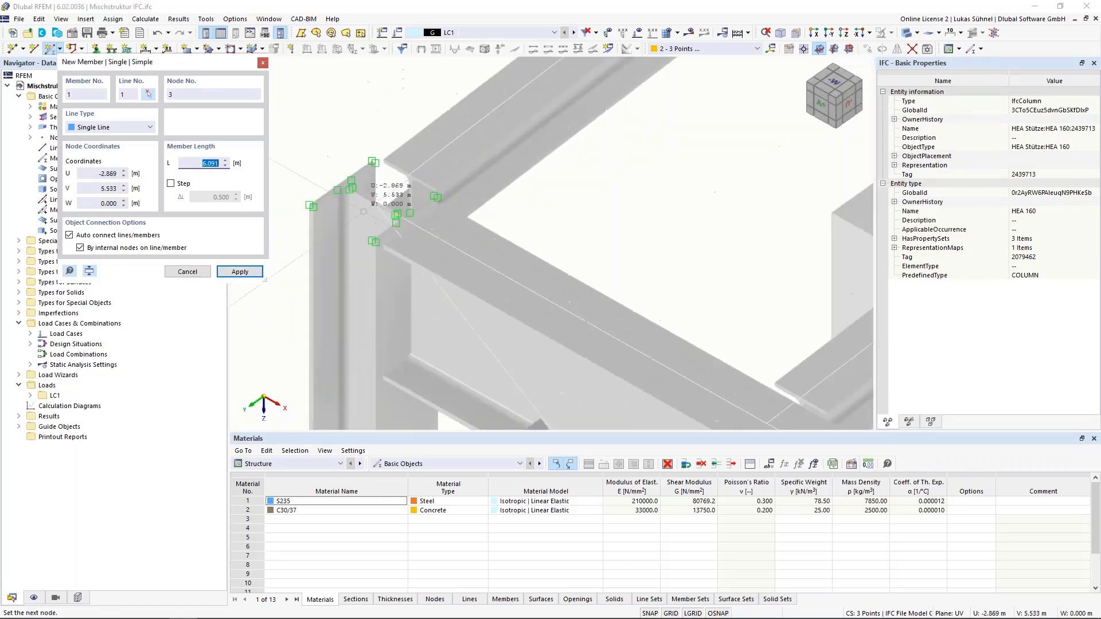
left_click(368, 191)
scroll(401, 169, "up", 3)
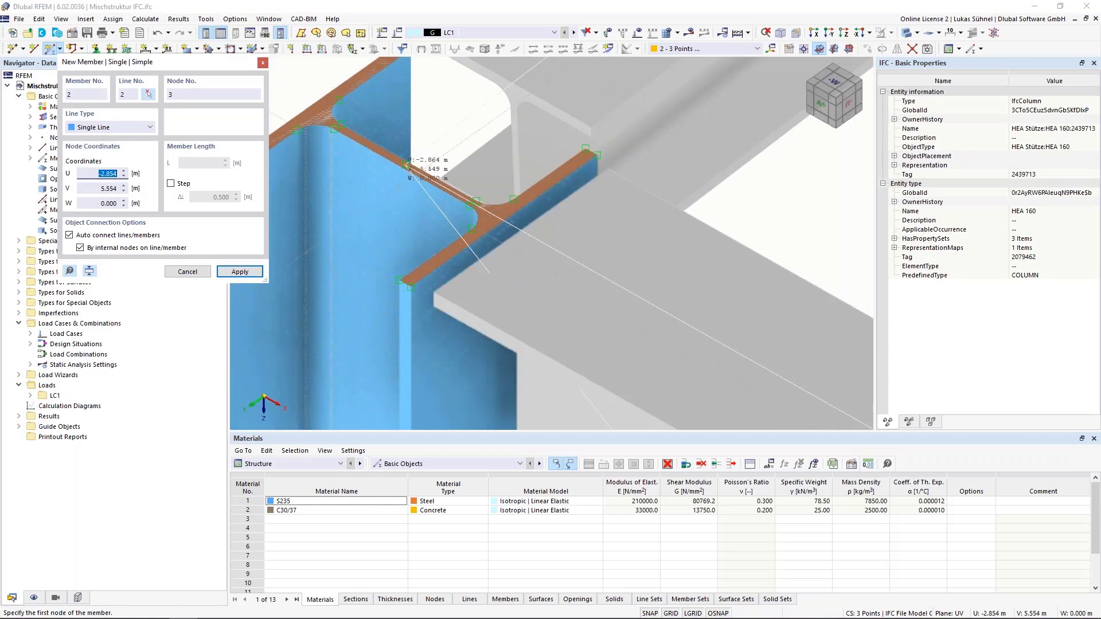
key("Escape")
- Delete the new column member together with its two nodes
scroll(399, 167, "down", 4)
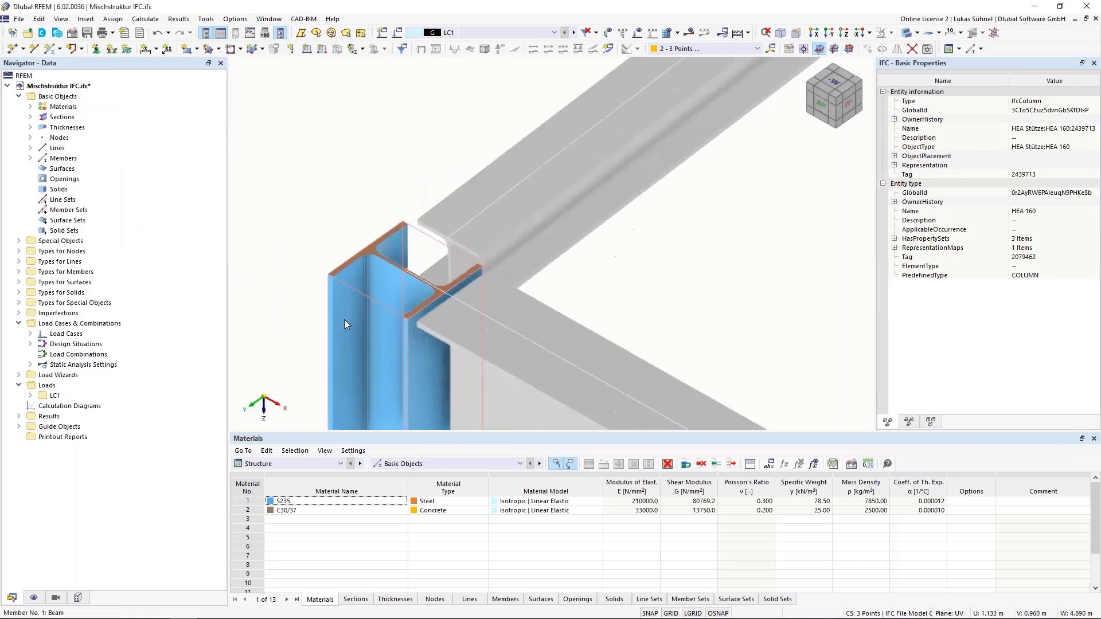
scroll(344, 325, "down", 6)
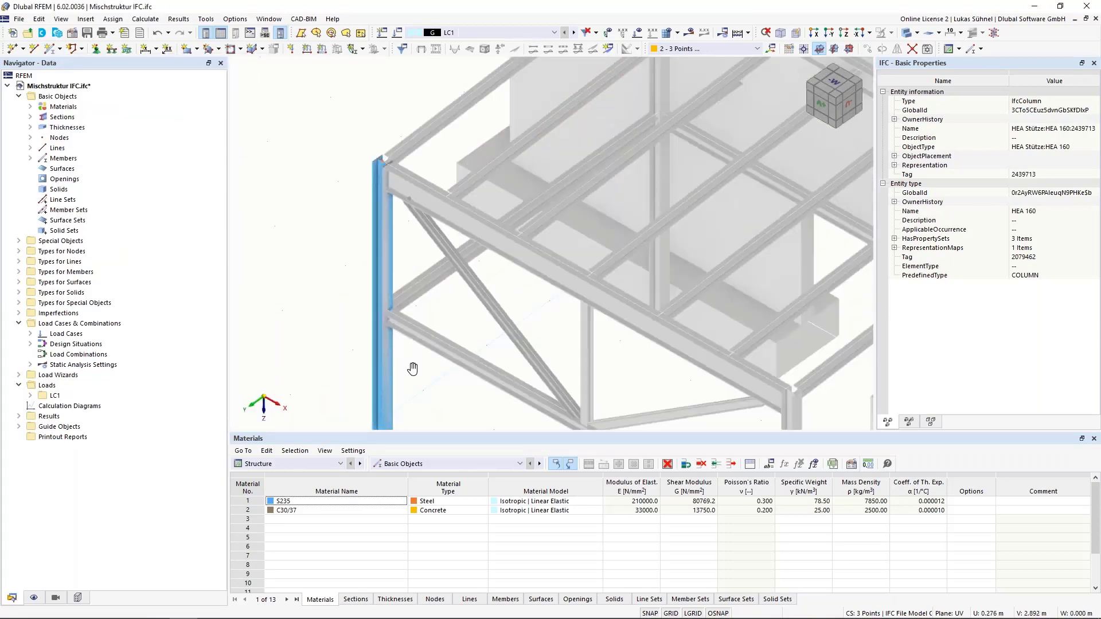
scroll(413, 369, "up", 3)
scroll(434, 354, "down", 3)
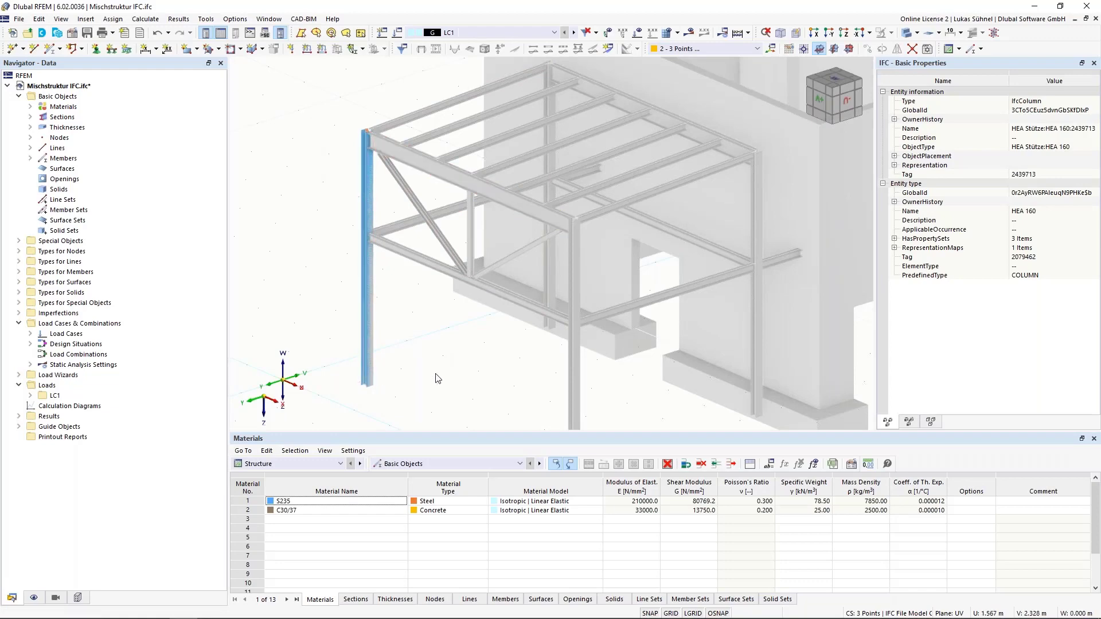
scroll(437, 379, "down", 3)
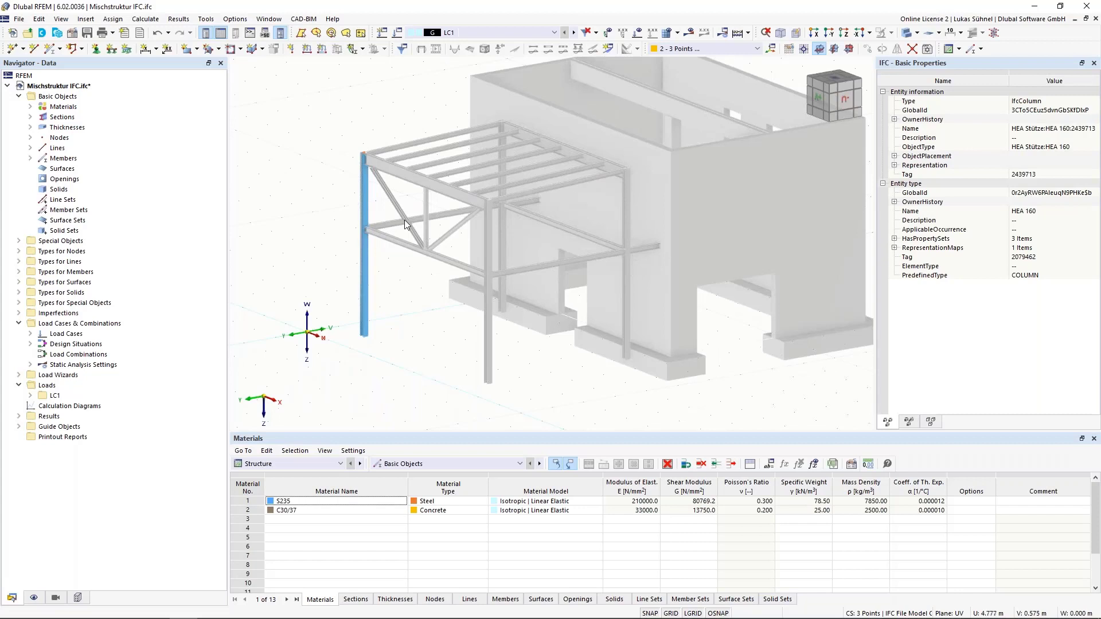
left_click_drag(314, 114, 387, 366)
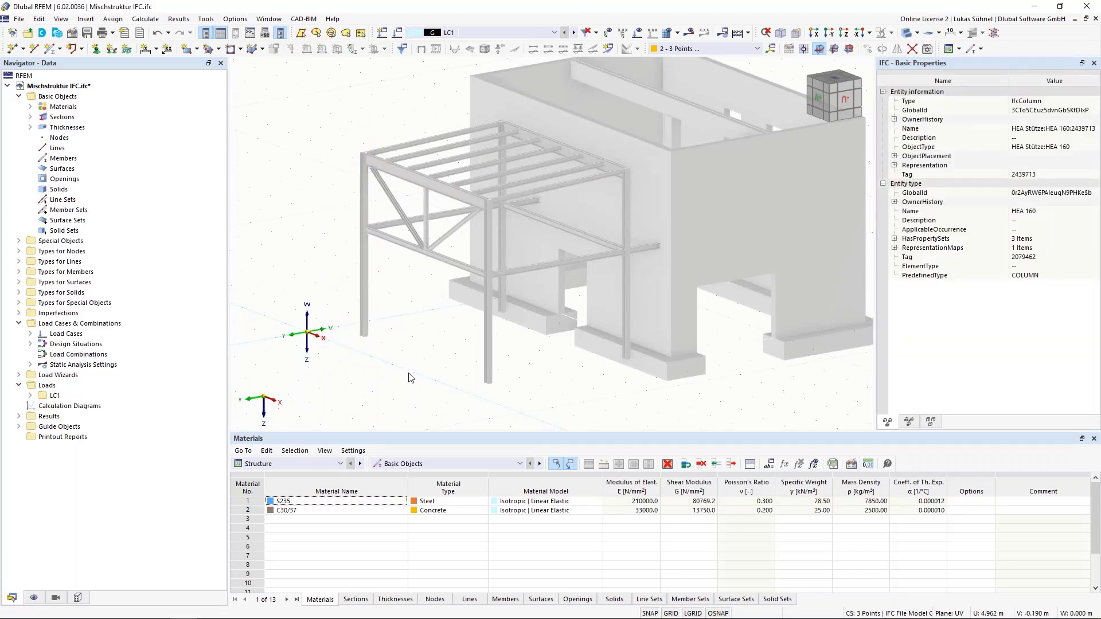
- Check which conversion options are offered for the HEA 120 beam at the front edge of the canopy roof
middle_click_drag(549, 369, 452, 366, "ctrl")
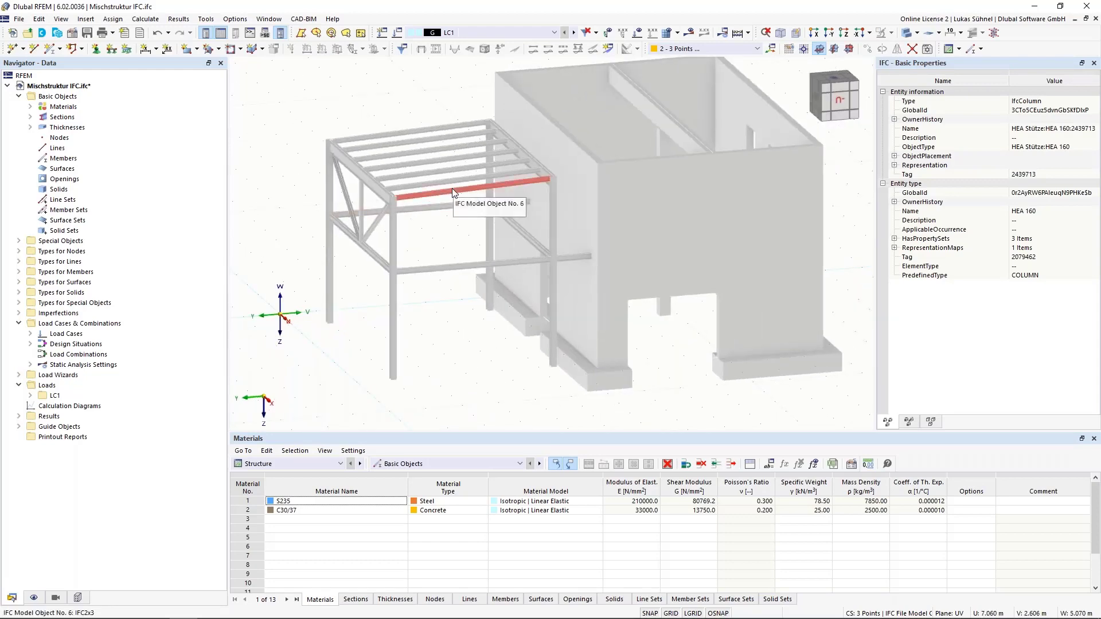
right_click(453, 193)
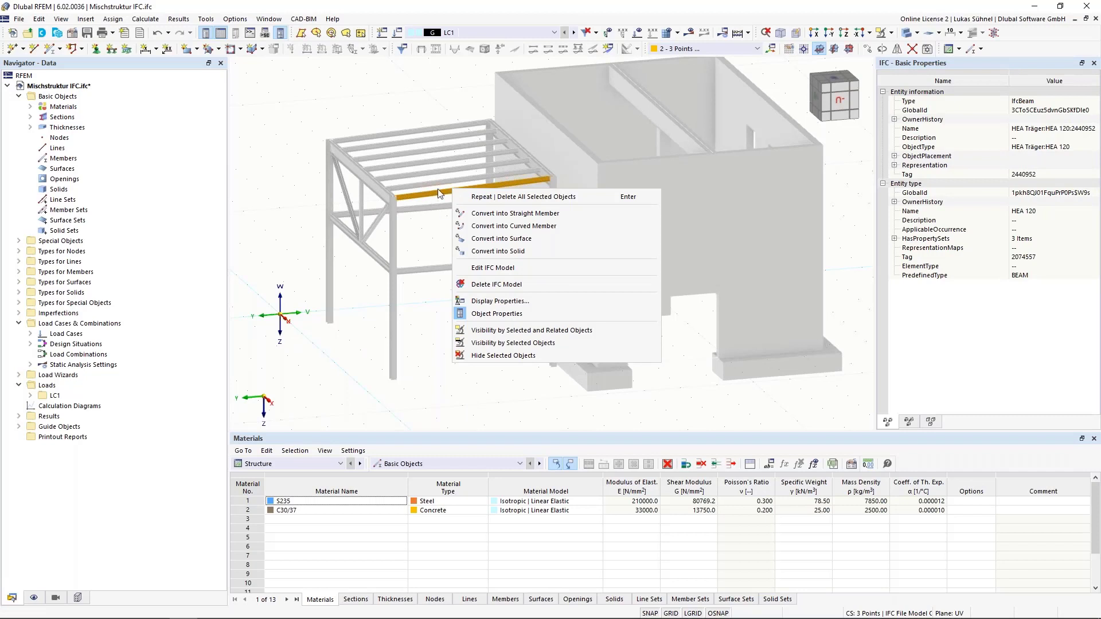
left_click(493, 250)
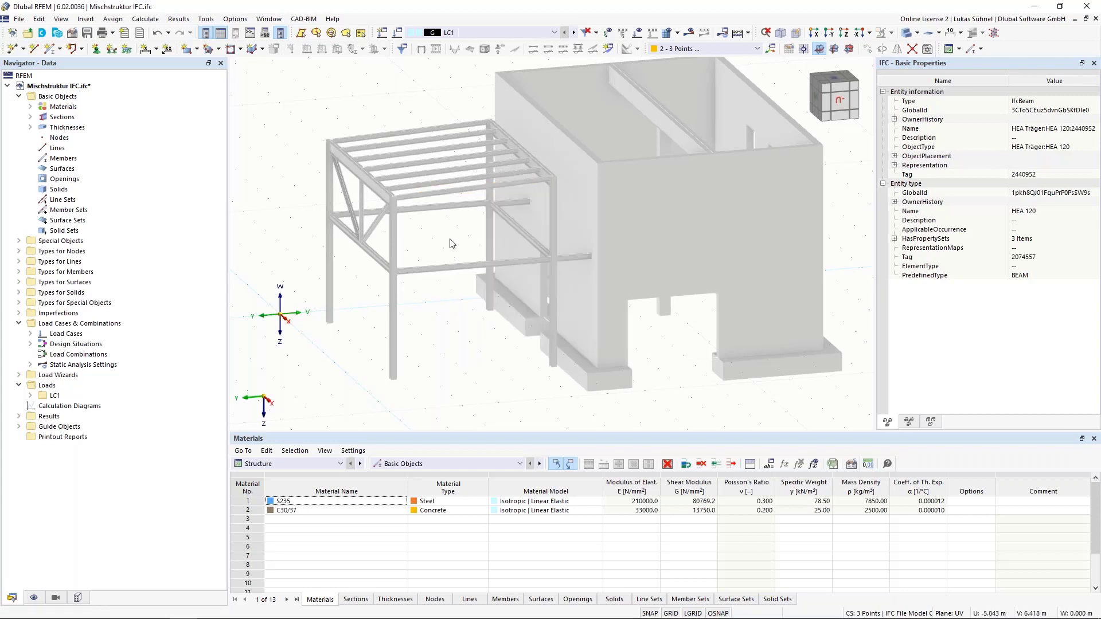
middle_click_drag(449, 241, 416, 270)
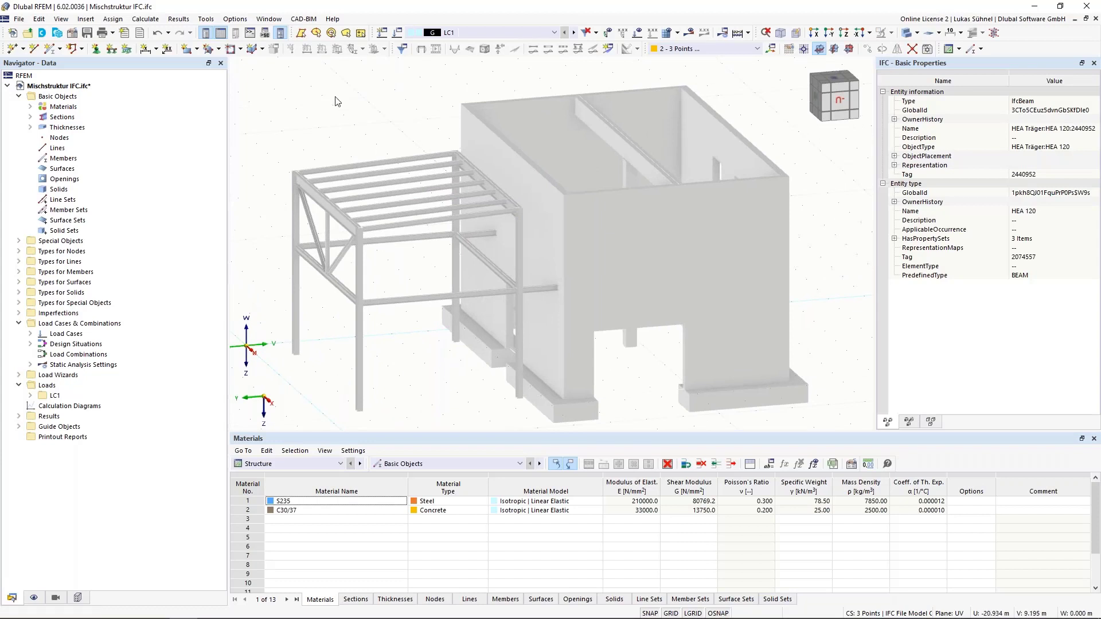
- Open the conversion tables and review the external materials and sections of the IFC model
left_click(304, 19)
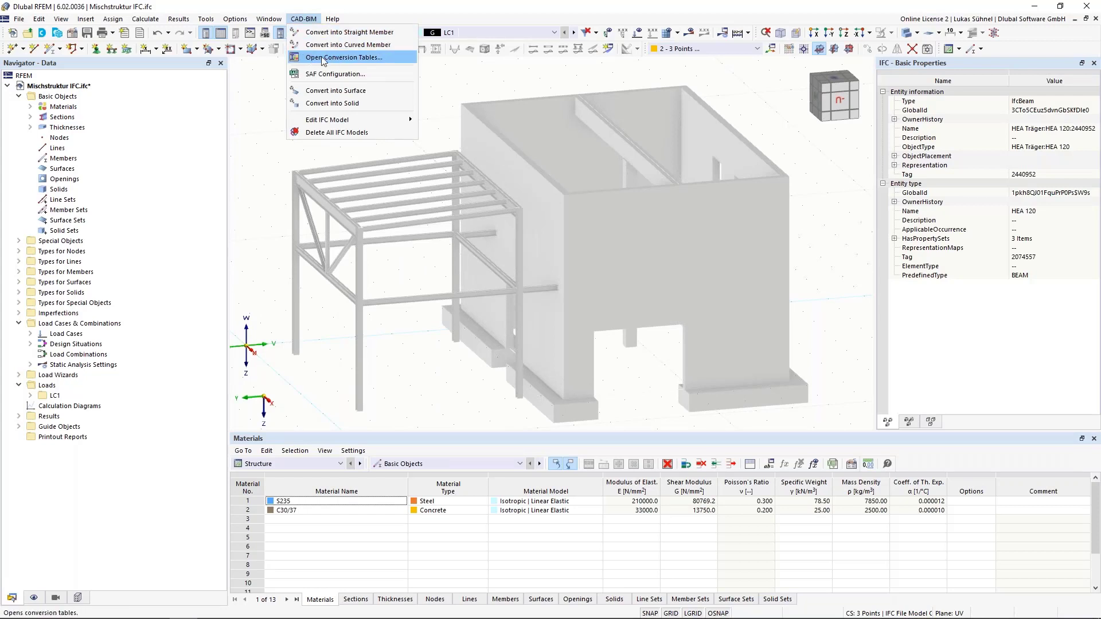
left_click(340, 58)
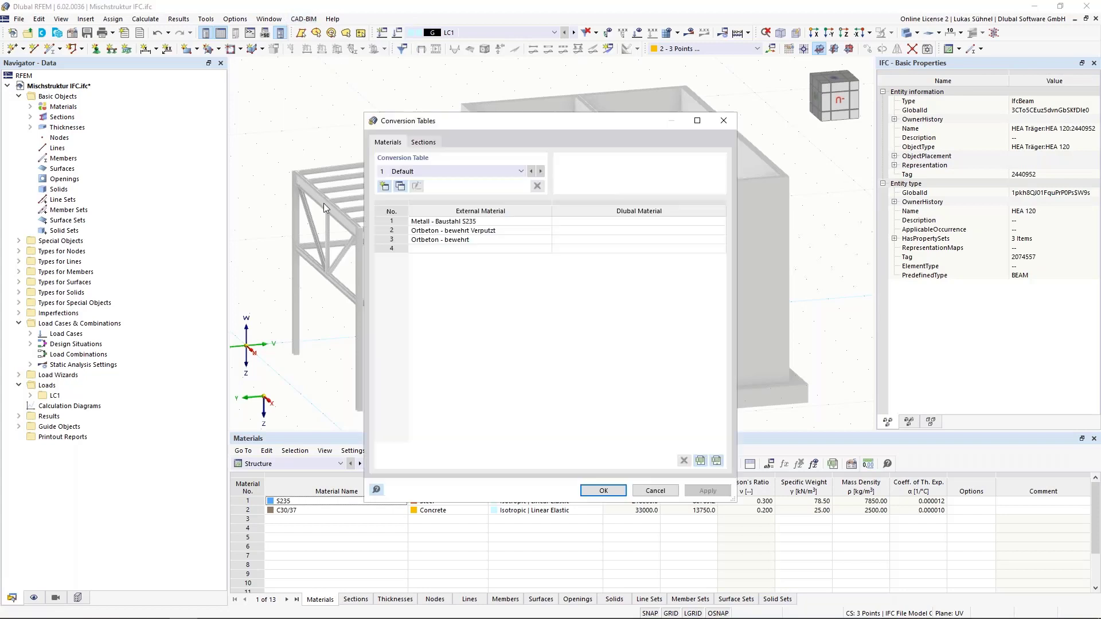
left_click_drag(508, 117, 642, 86)
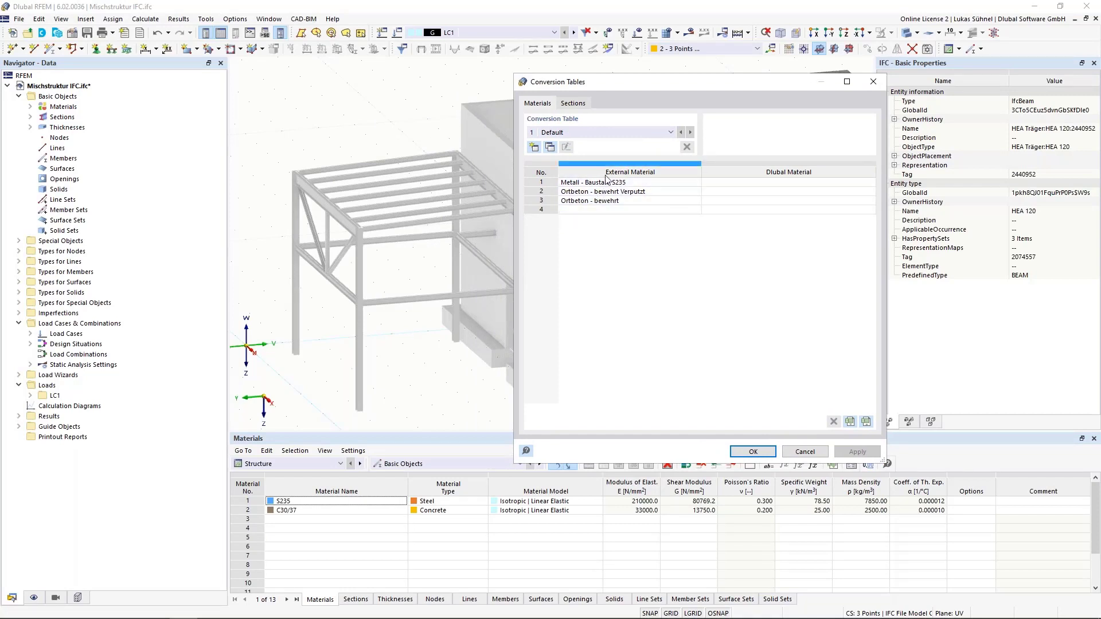
left_click(564, 103)
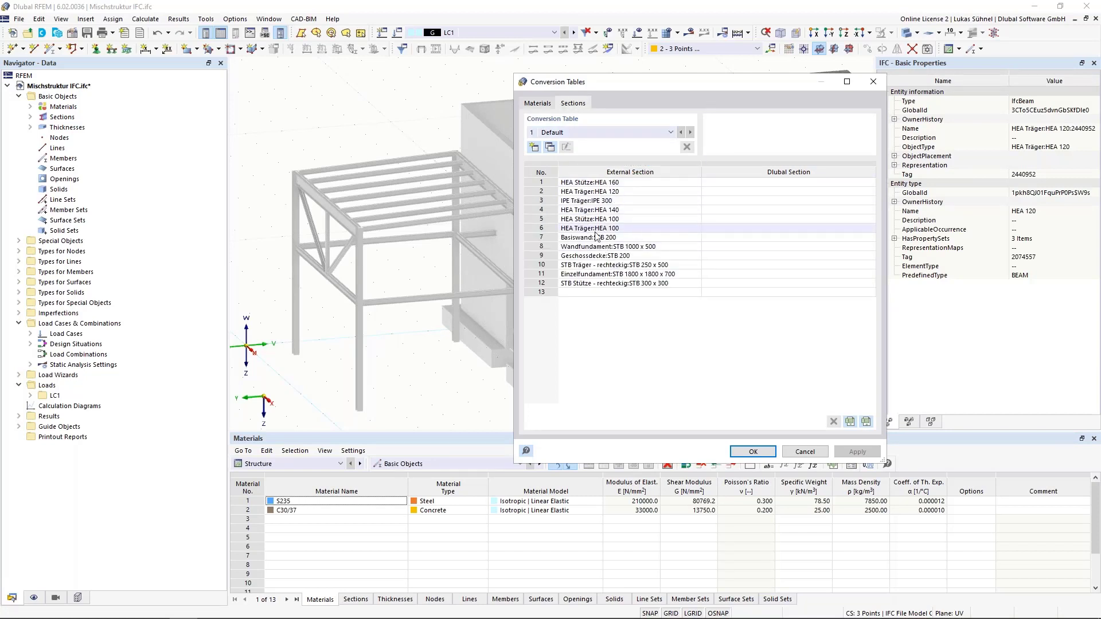
left_click(549, 105)
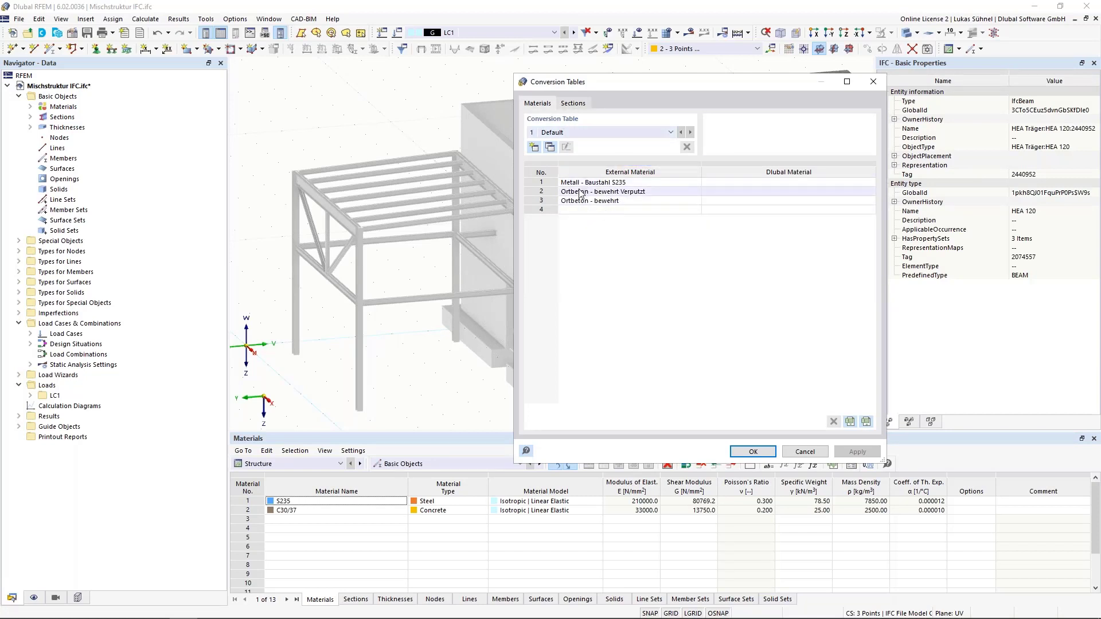
left_click_drag(596, 82, 533, 90)
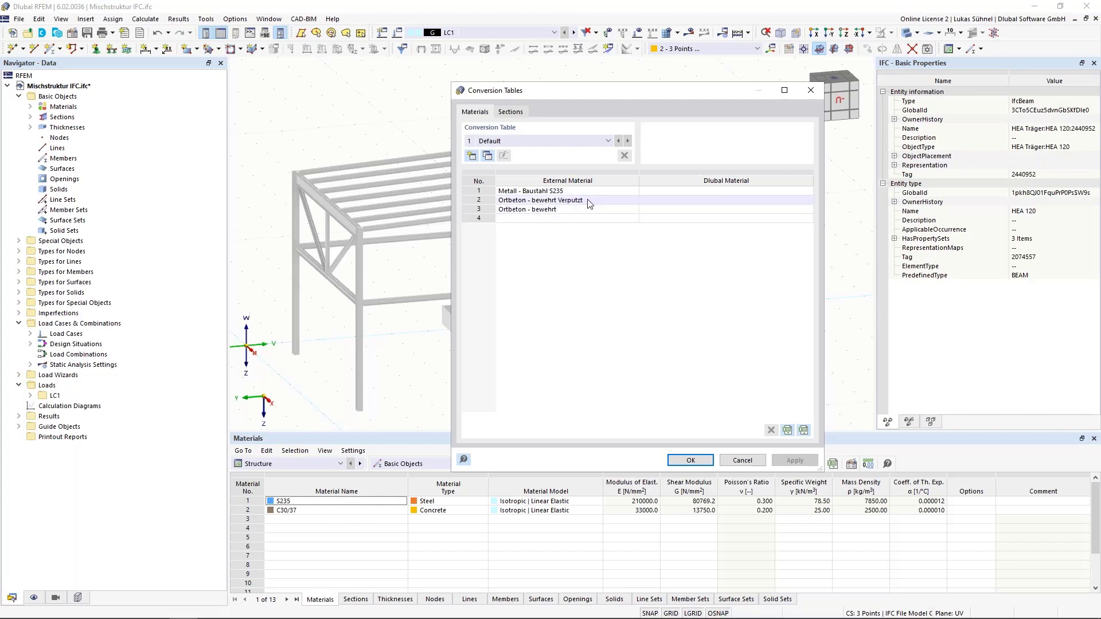
left_click_drag(594, 97, 628, 83)
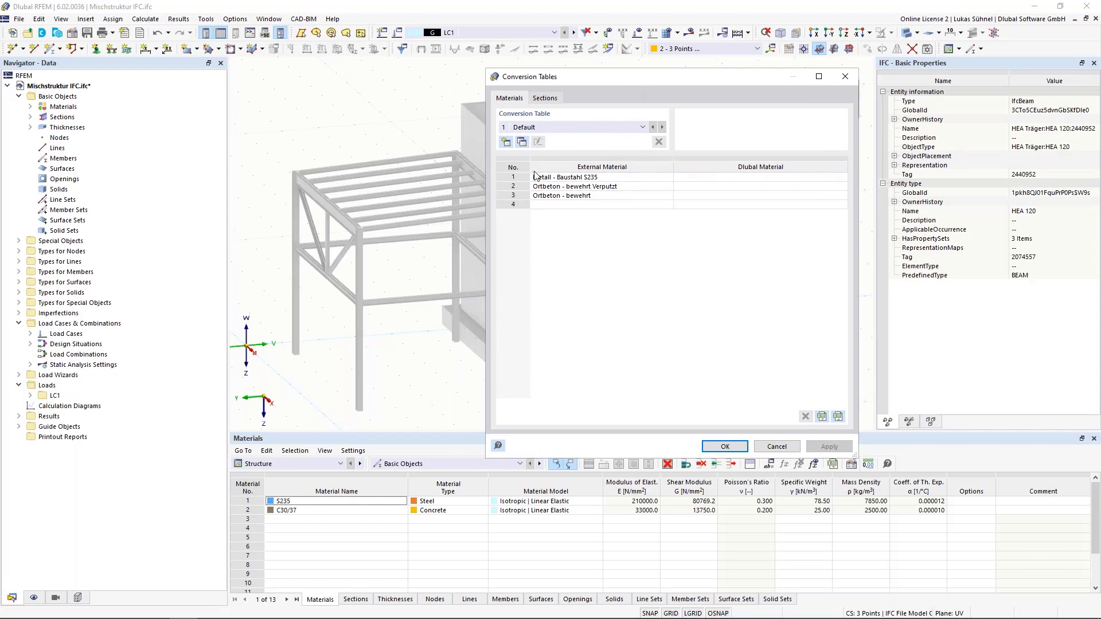
- Map the external material Metall - Baustahl S235 to the library steel S235 from EN 1993-1-1:2005-05
left_click(845, 178)
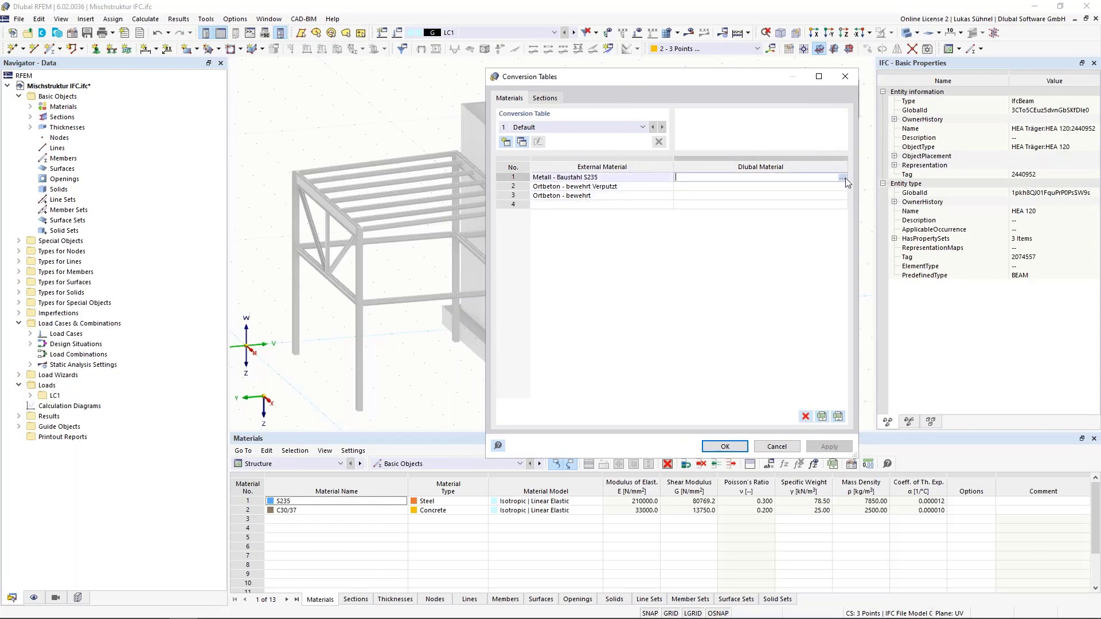
left_click(842, 178)
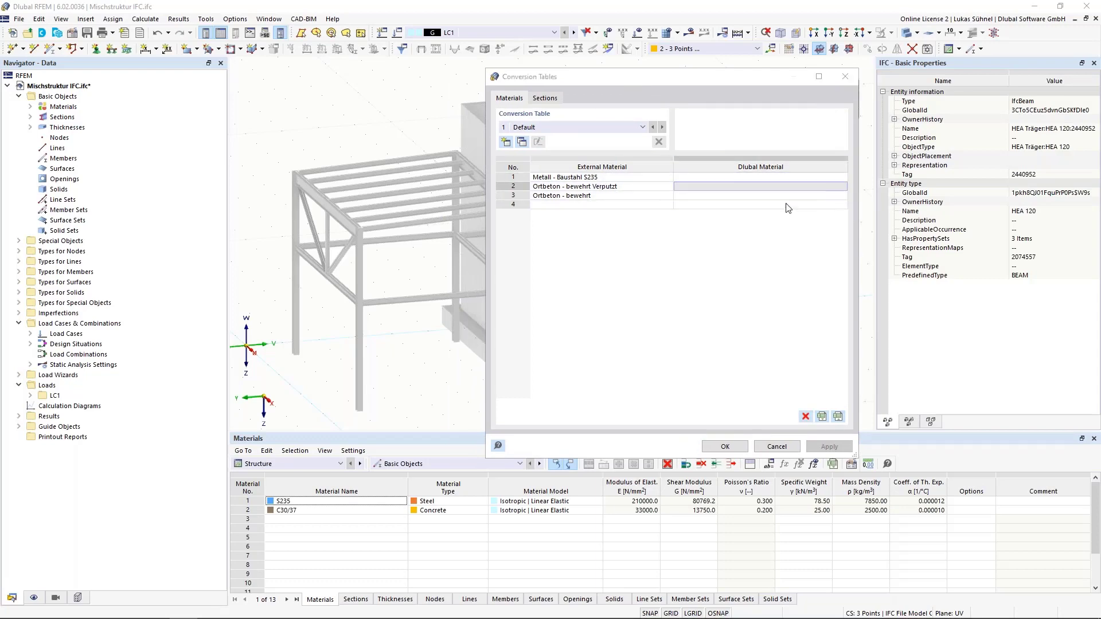
left_click(1032, 498)
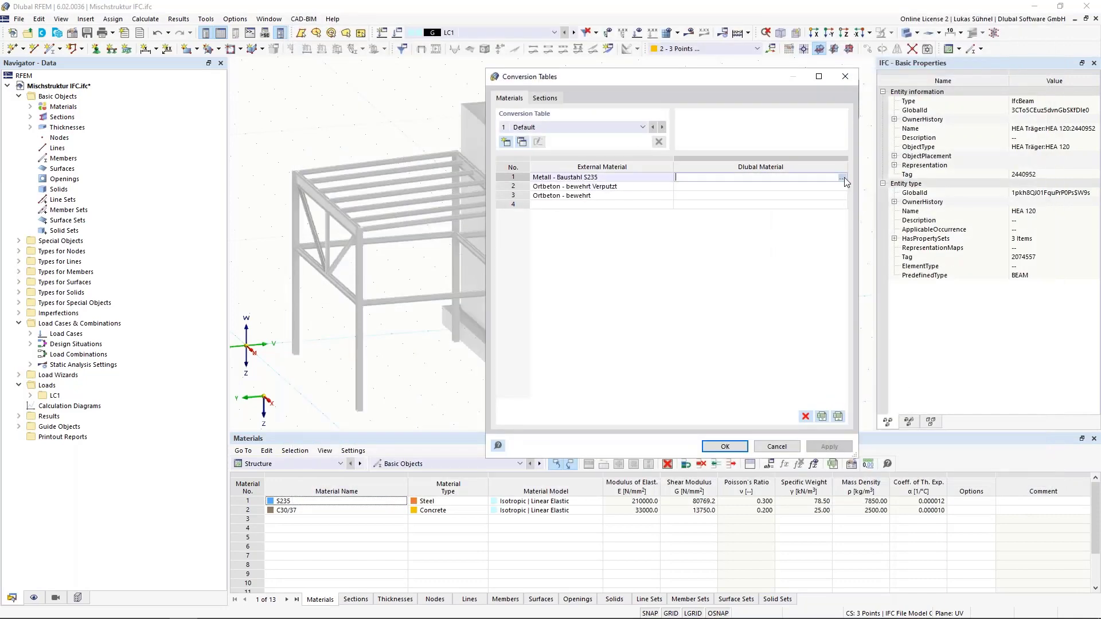
left_click(841, 177)
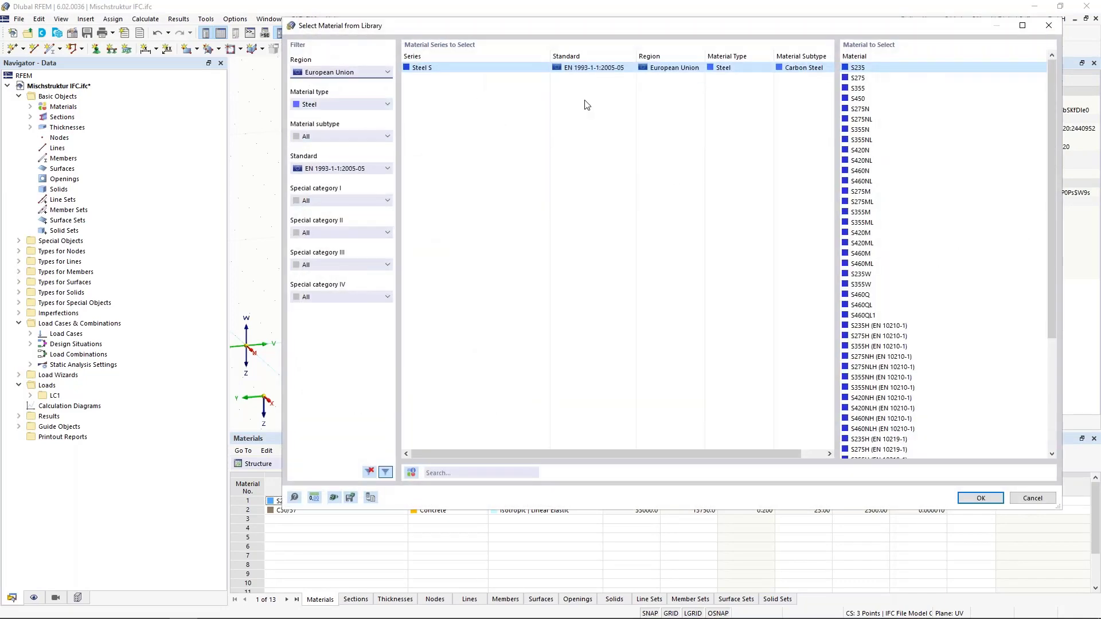
double_click(856, 70)
- Map the external material Ortbeton - bewehrt Verputzt to the library concrete C25/30 from EN 1992-1-1:2004/A1:2014
left_click(718, 188)
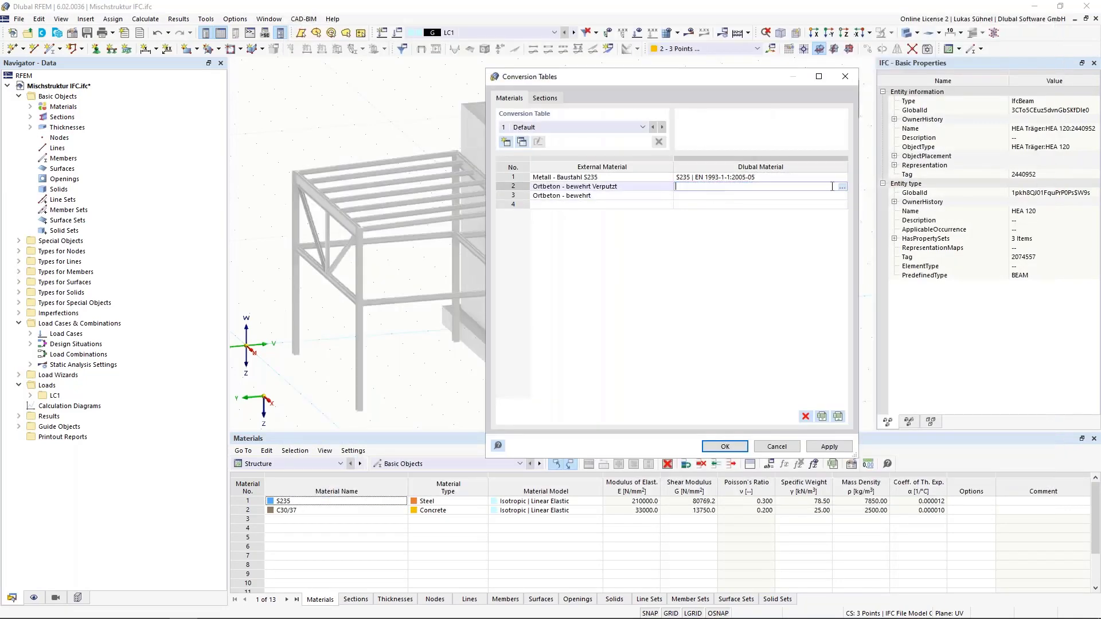
left_click(842, 187)
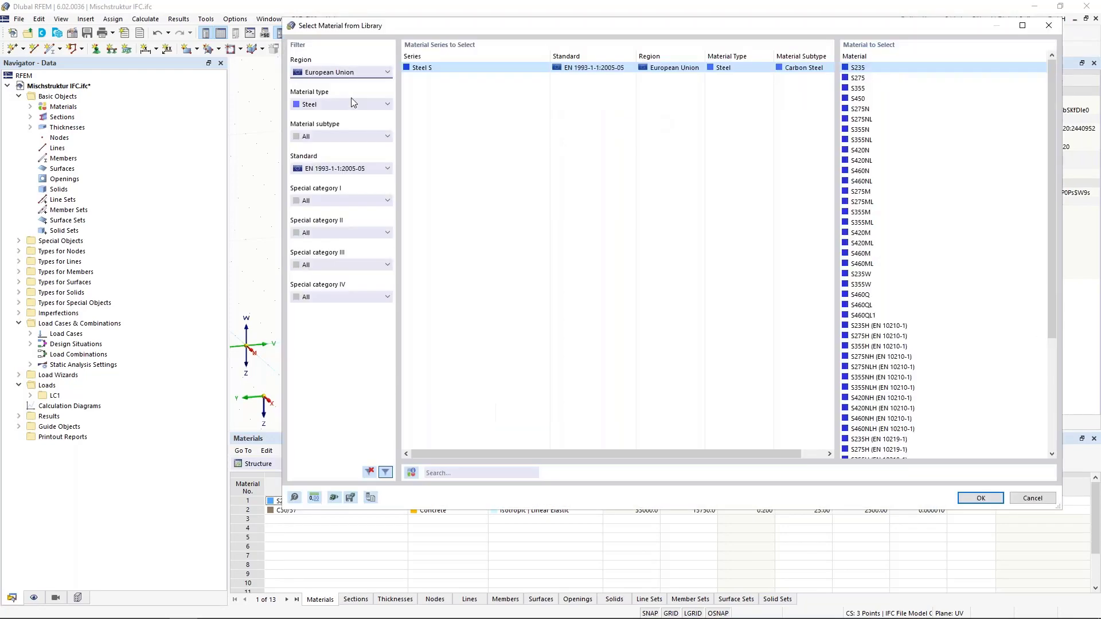
left_click(342, 105)
left_click(335, 124)
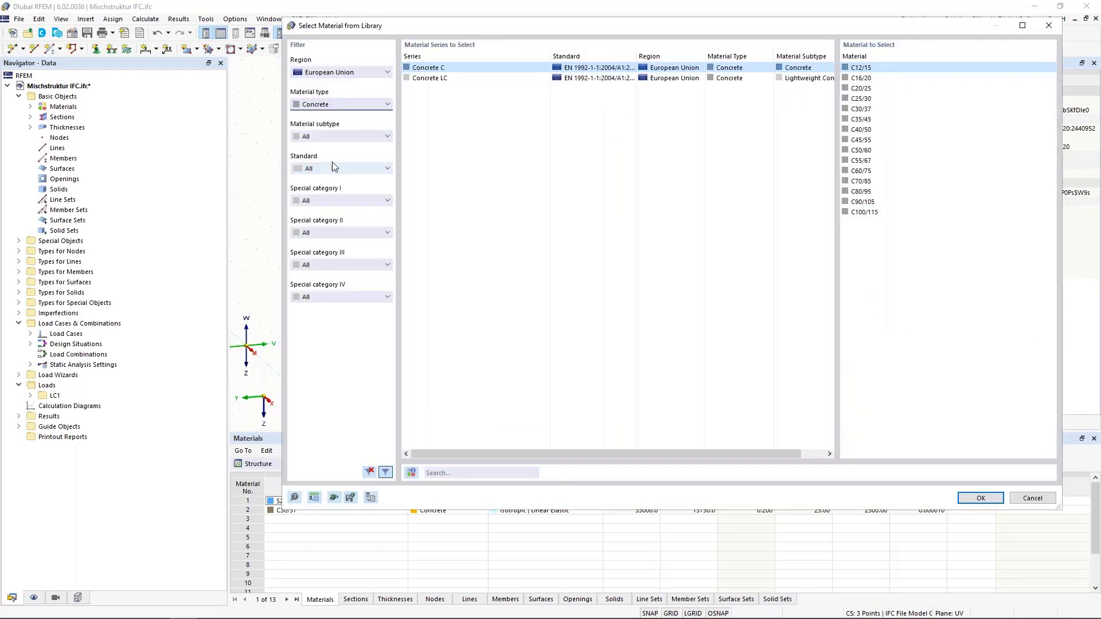
double_click(863, 98)
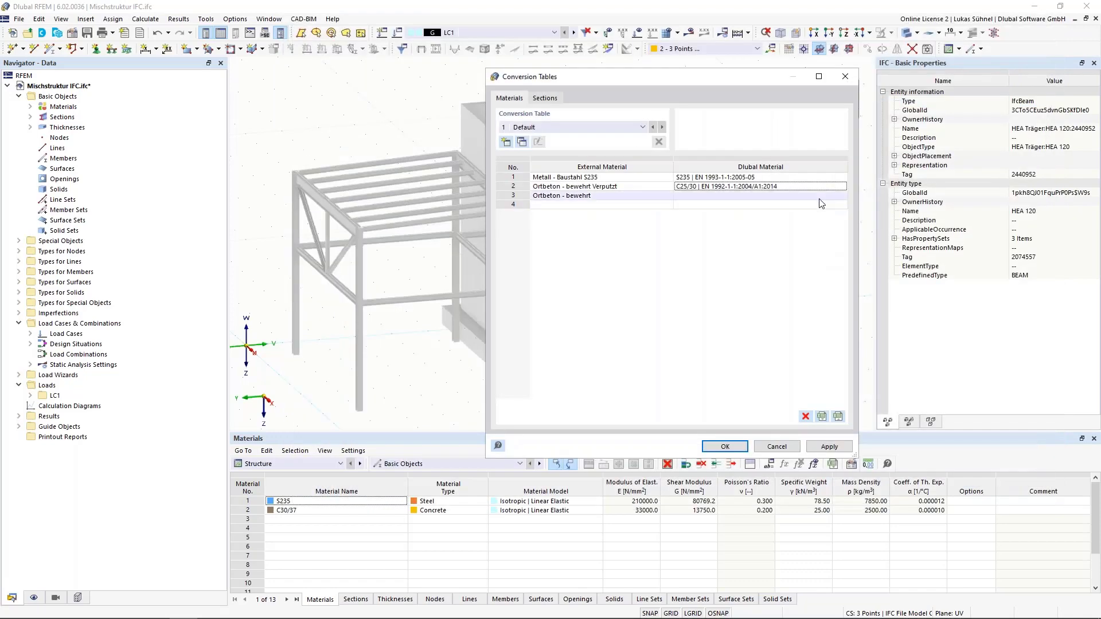
- Map the external material Ortbeton - bewehrt to the library concrete C30/37 from EN 1992-1-1:2004/A1:2014
left_click(847, 197)
left_click(843, 195)
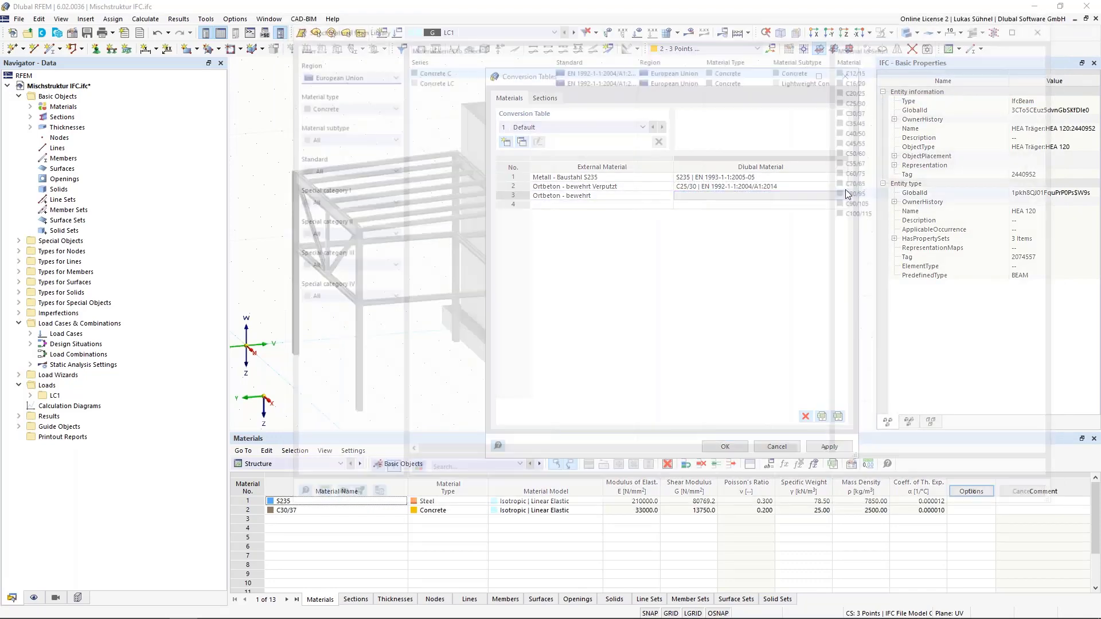
double_click(861, 109)
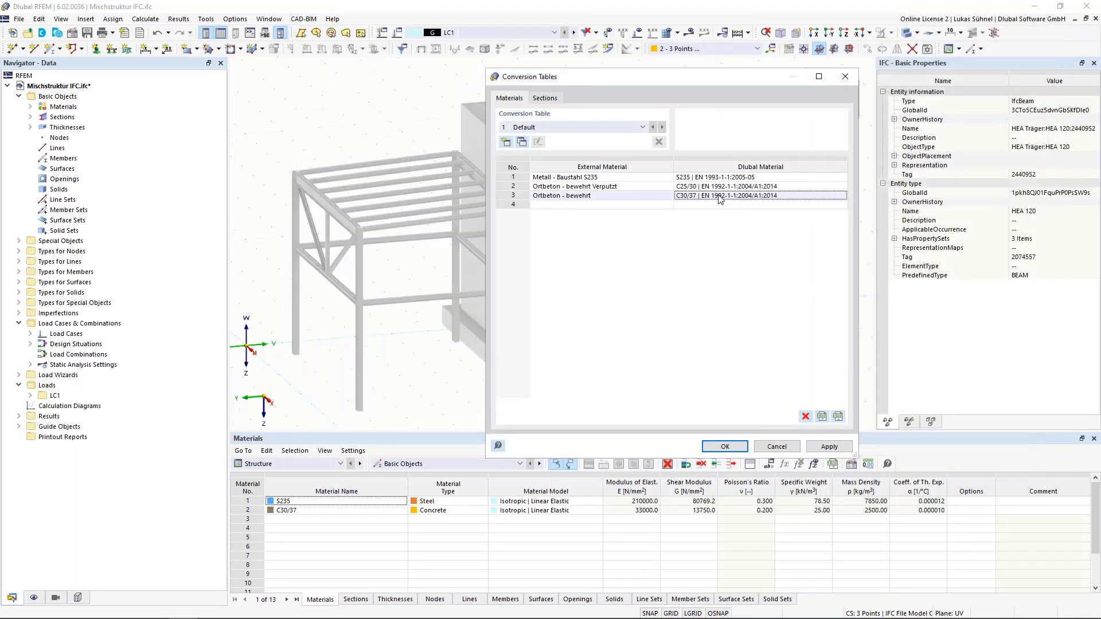
- Map the external section HEA Stütze:HEA 160 to the standardized library section HEA 160 from Euronorm 53-62
left_click(544, 99)
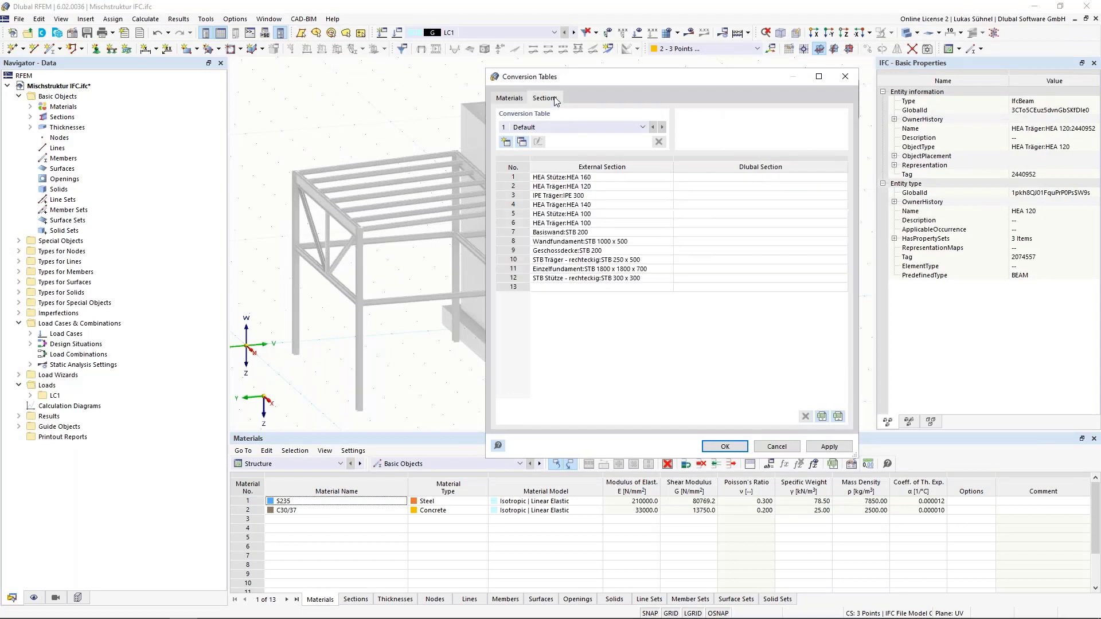
left_click_drag(498, 72, 401, 86)
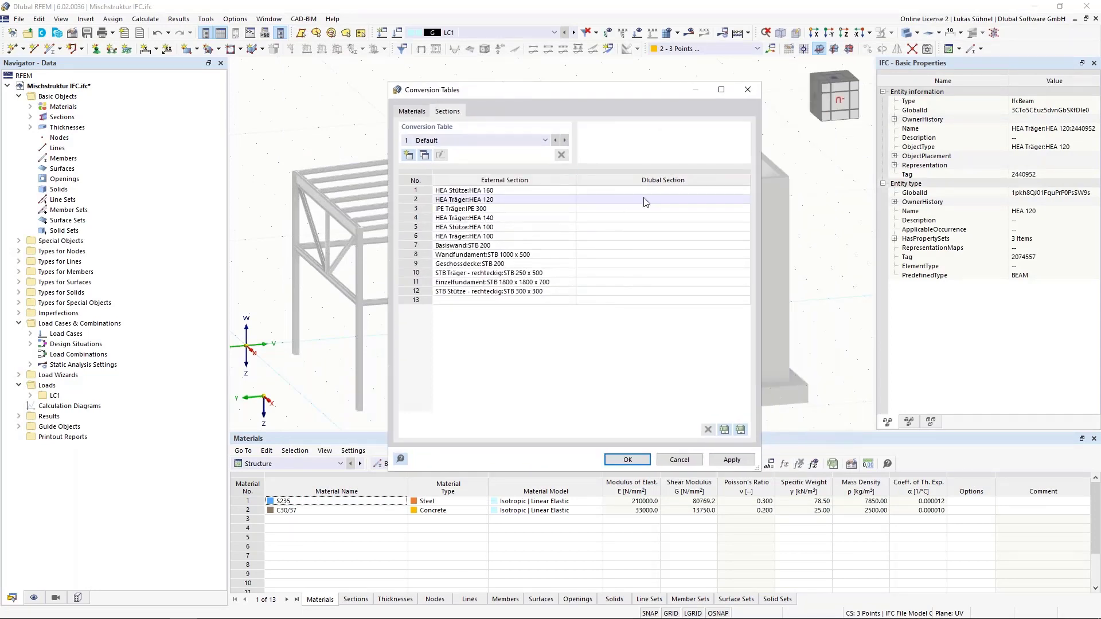
left_click(705, 190)
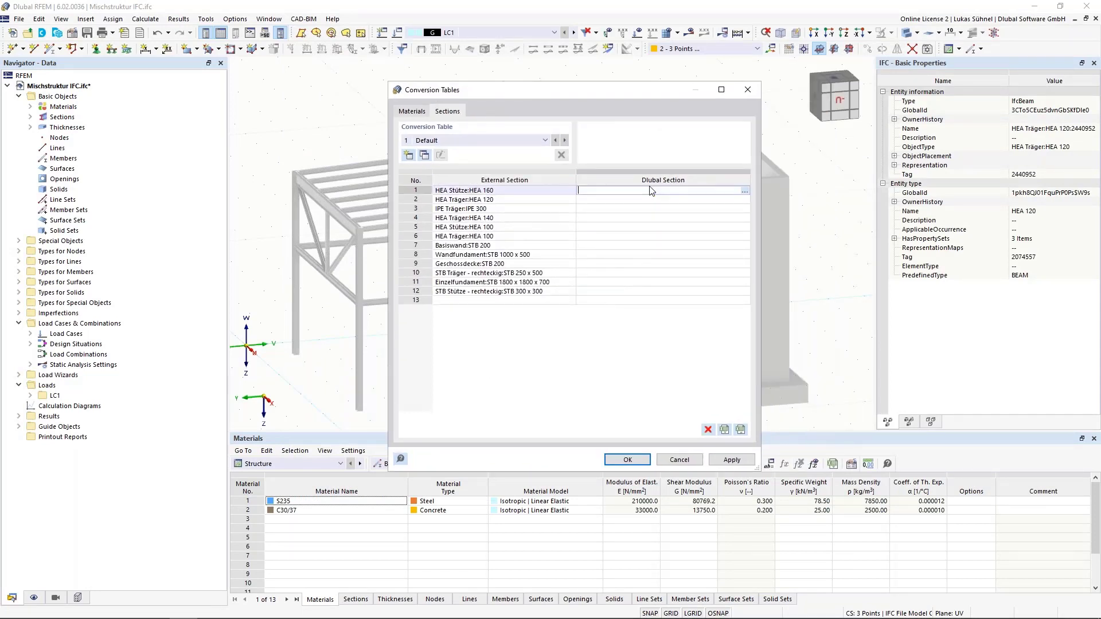
left_click(745, 190)
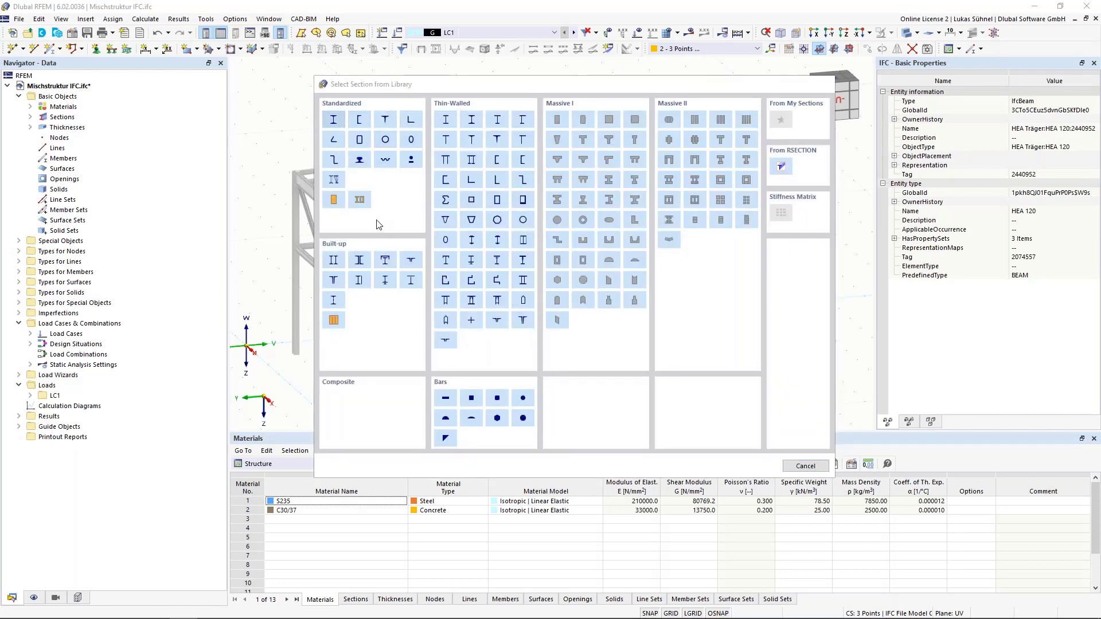
left_click(333, 120)
left_click(284, 92)
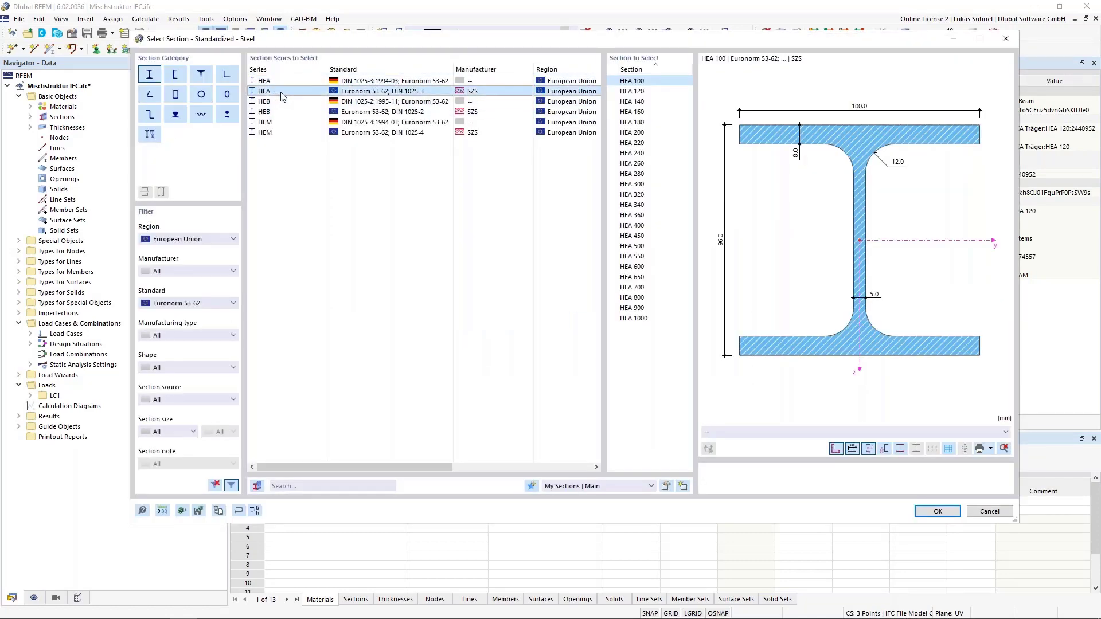
left_click(642, 112)
left_click(935, 510)
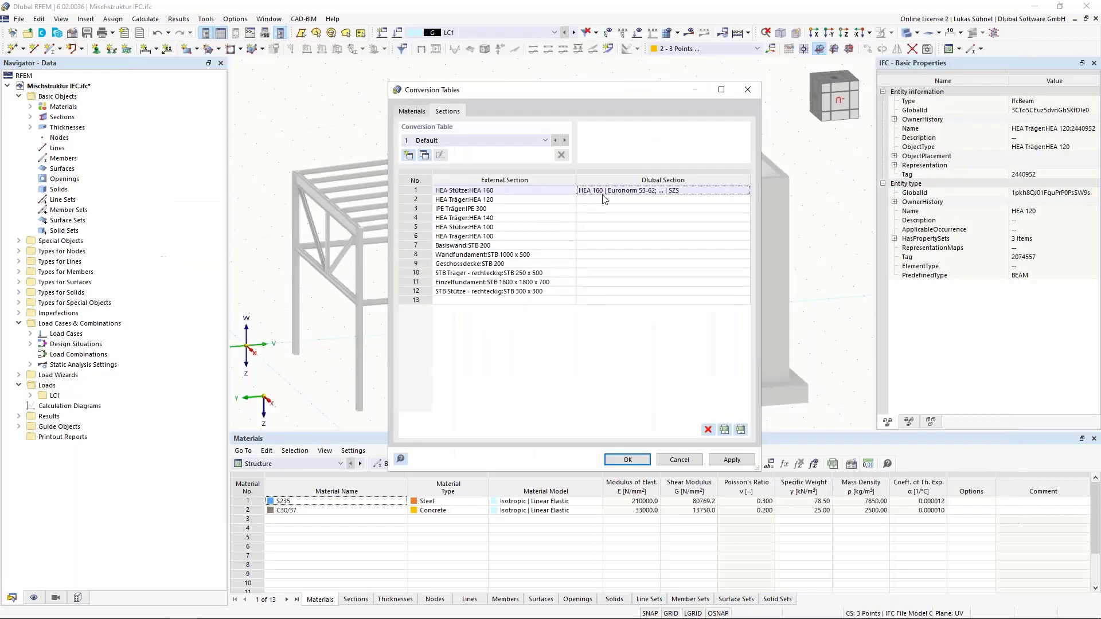
- Assign the section "HEA 160 | Euronorm 53-62; ... | SZS" to external sections HEA Träger 120, HEA Träger 140, HEA Stütze 100 and HEA Träger 100
left_click(598, 200)
type("HEA 160 | Euronorm 53-62; ... | SZS")
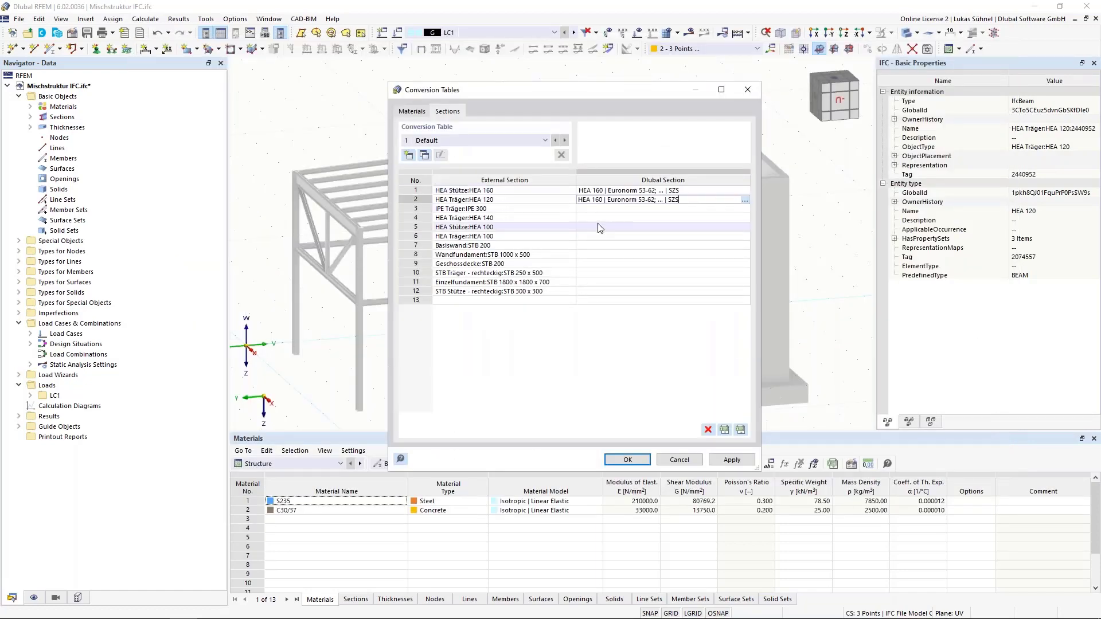
left_click(597, 218)
type("HEA 160 | Euronorm 53-62; ... | SZS")
left_click(597, 228)
type("HEA 160 | Euronorm 53-62; ... | SZS")
left_click(590, 238)
type("HEA 160 | Euronorm 53-62; ... | SZS")
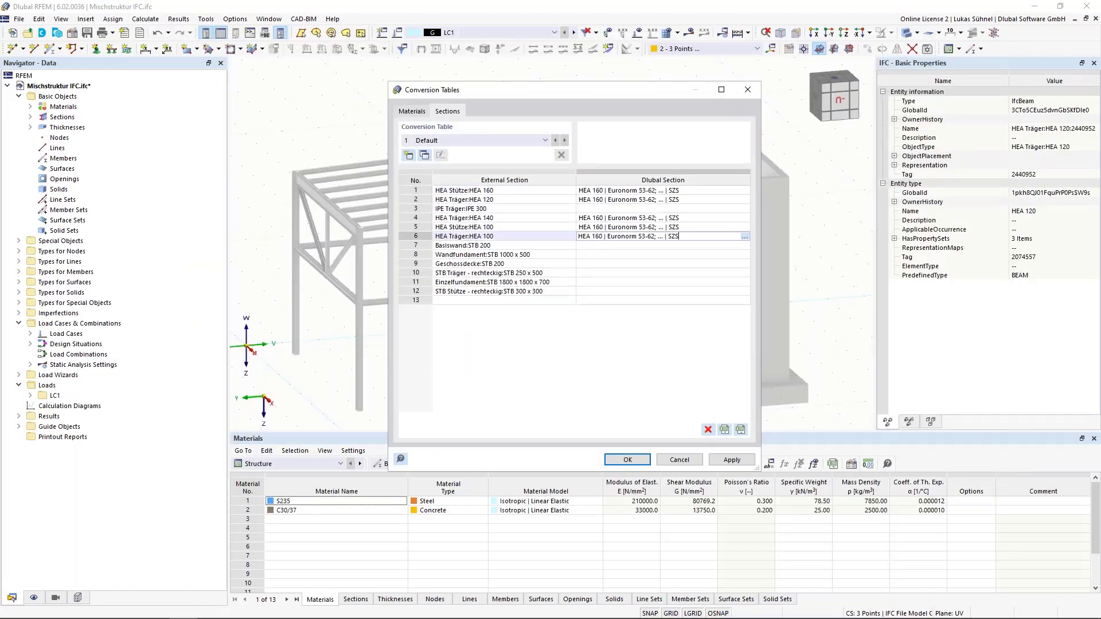
- Correct the copied Dlubal sections to HEA 120 in row 2, HEA 140 in row 4 and HEA 100 in rows 5 and 6
left_click(598, 200)
left_click(598, 200)
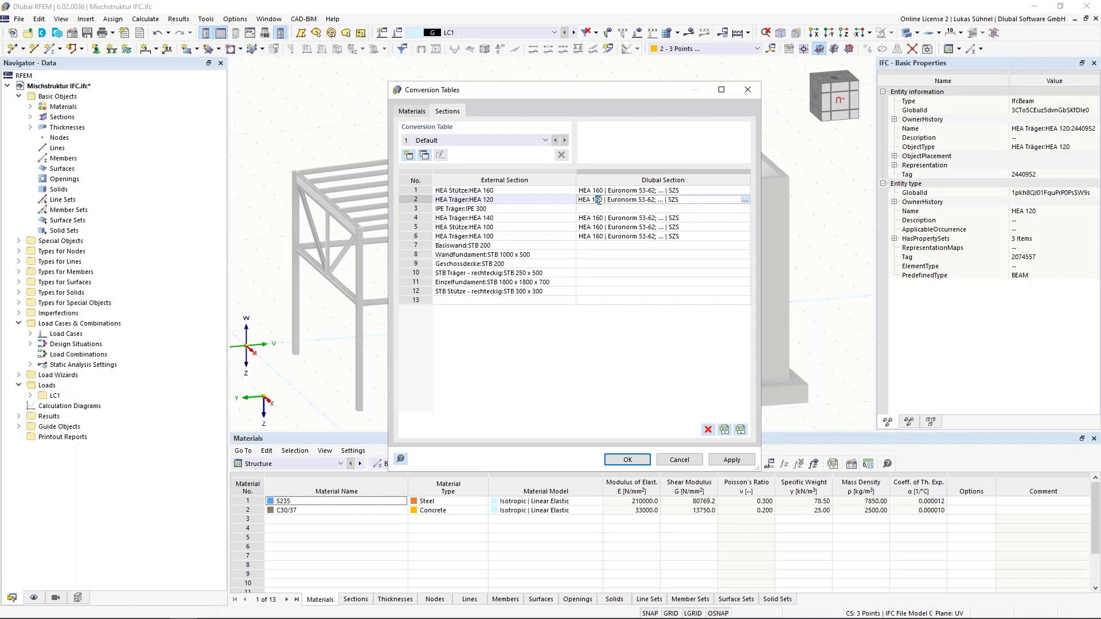
type("20")
left_click(602, 219)
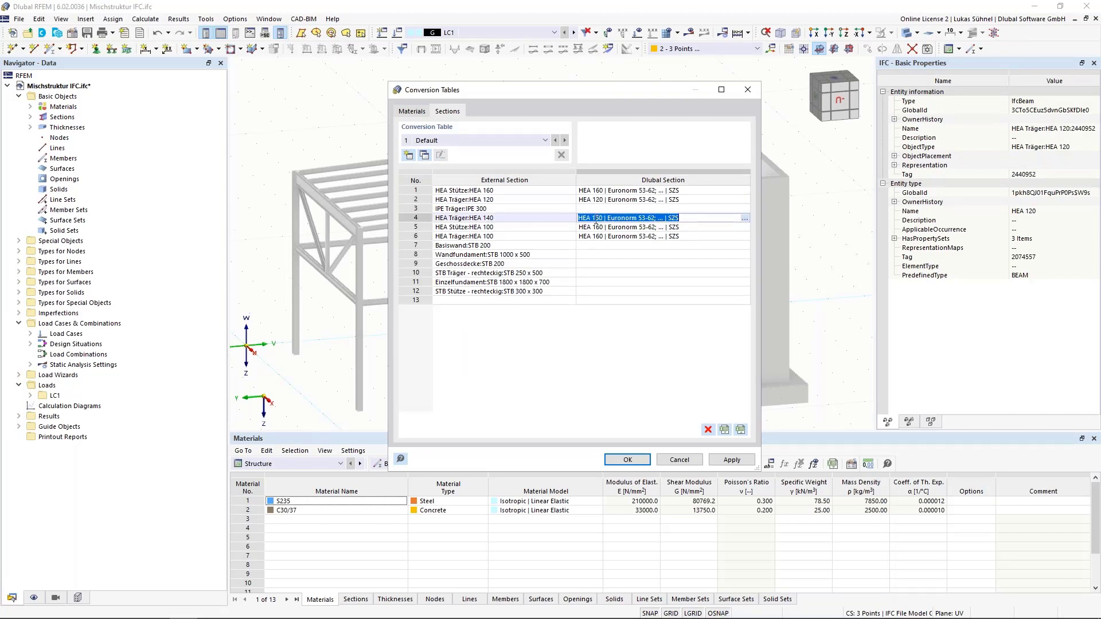
left_click_drag(594, 219, 599, 228)
type("4")
left_click(599, 228)
type("0")
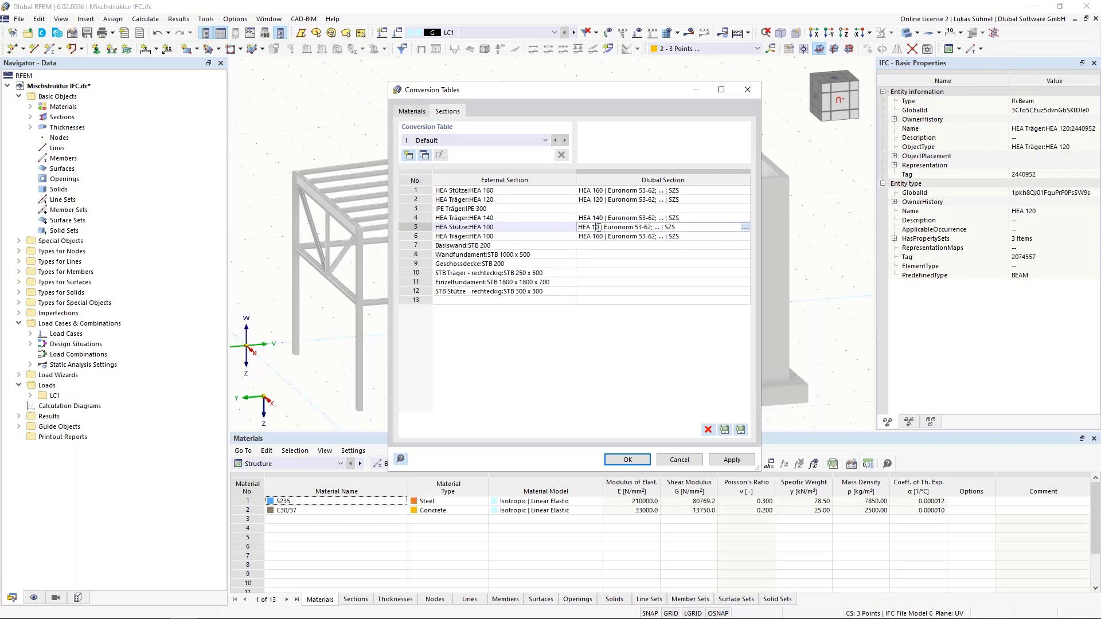
left_click(598, 236)
left_click(597, 236)
left_click_drag(594, 236, 599, 237)
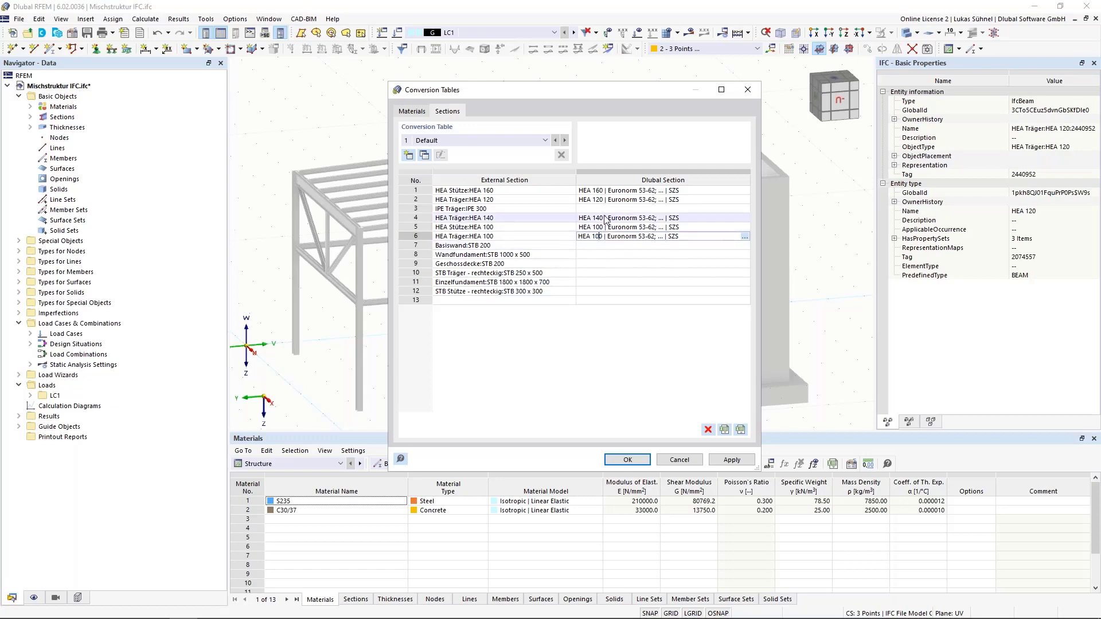
- Assign the IPE 300 Euronorm 19-57 section from the SZS series to IPE Träger:IPE 300 and accept the conversion tables
left_click(660, 209)
left_click(744, 209)
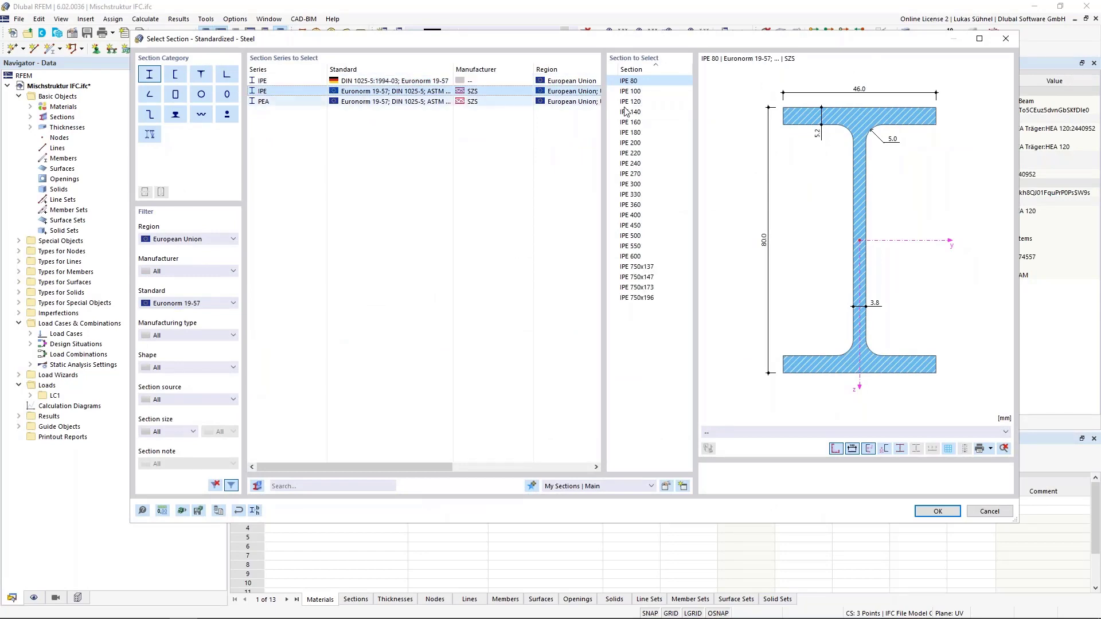
left_click(630, 184)
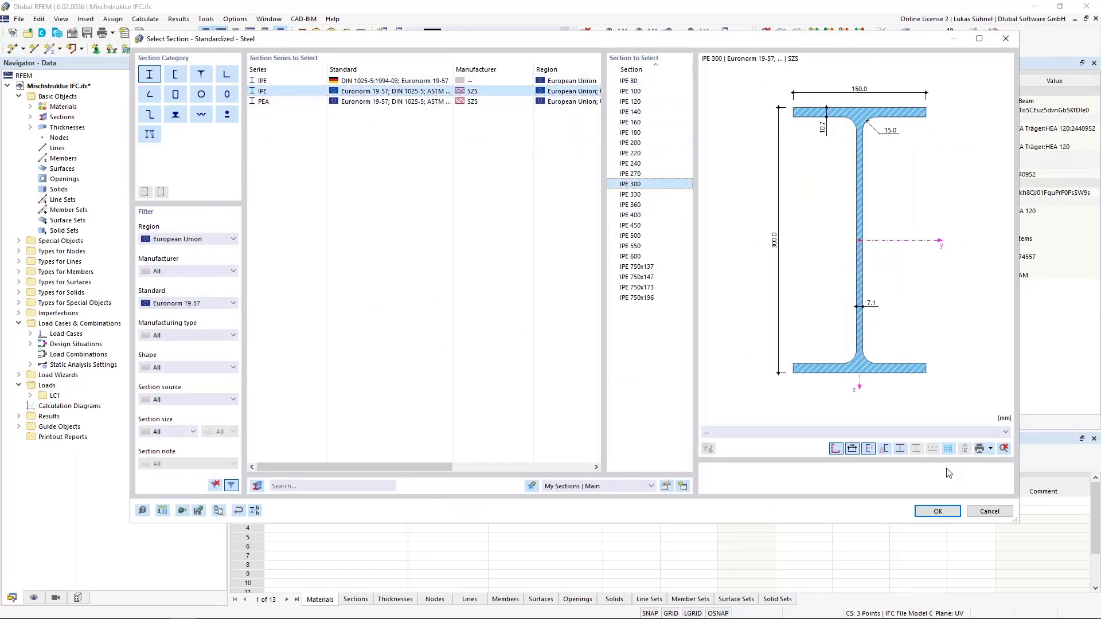
left_click(938, 511)
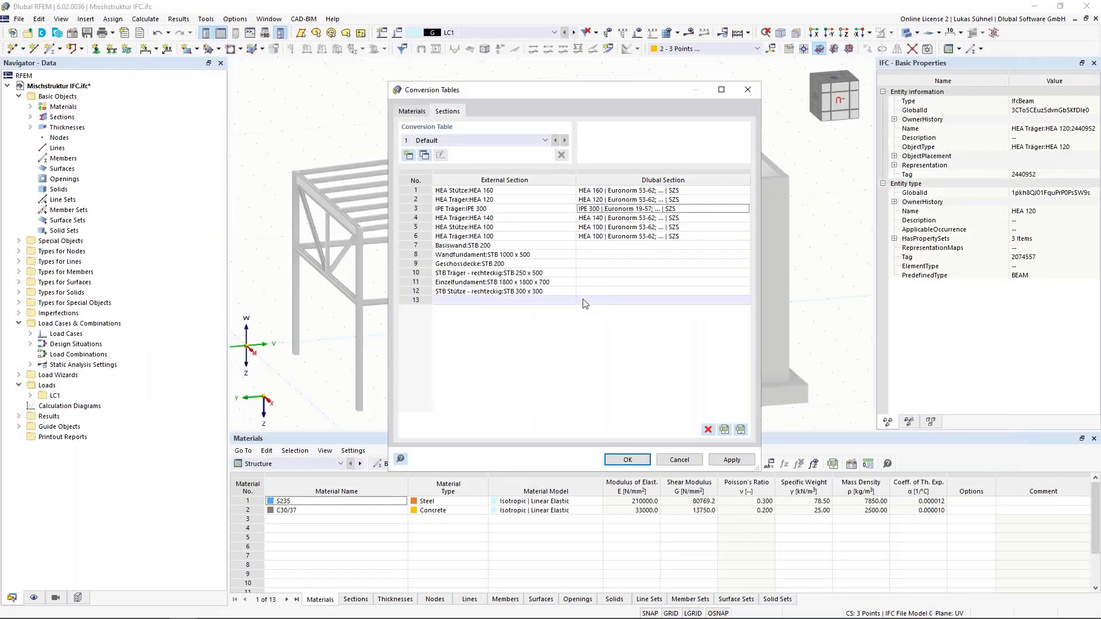
double_click(493, 273)
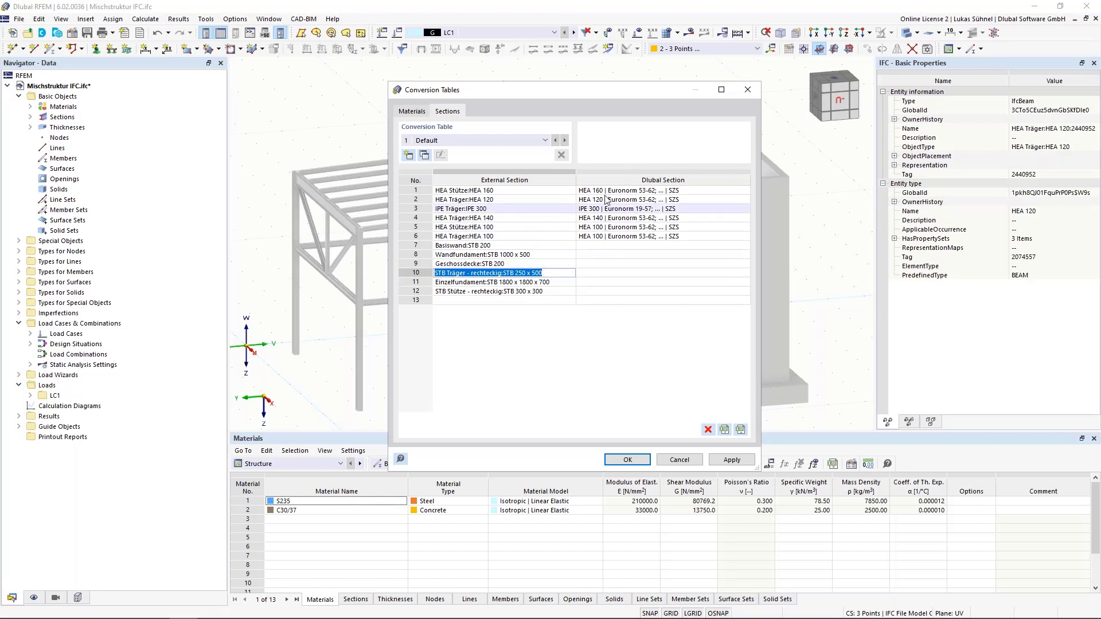
left_click(628, 460)
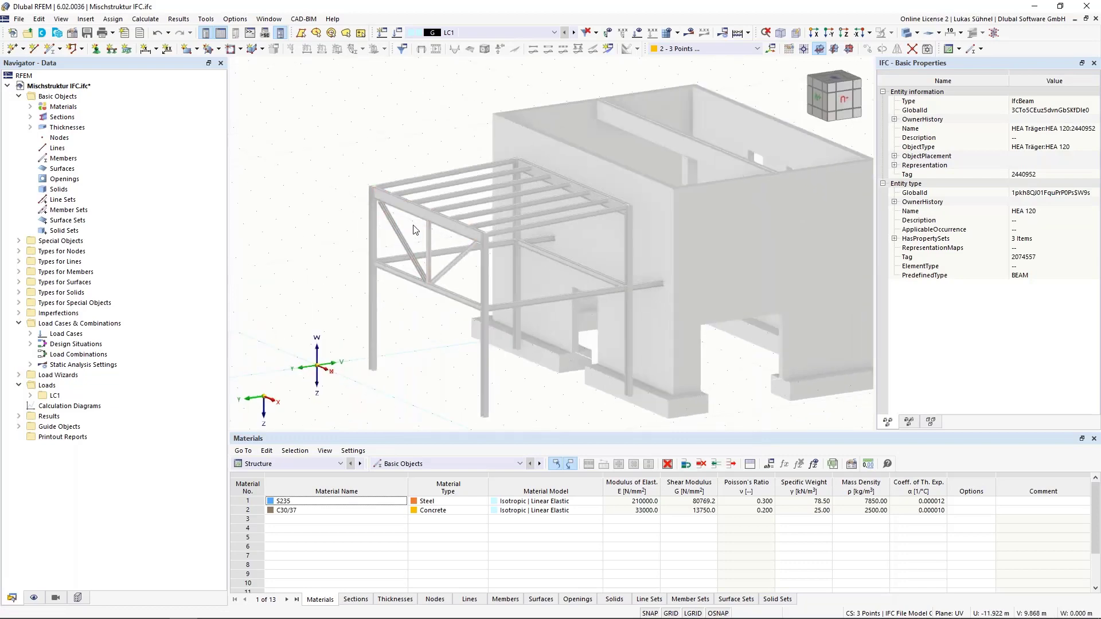
- Convert the IPE 300 IFC beam along the front upper edge of the steel frame into a straight member
scroll(407, 191, "up", 5)
right_click(407, 191)
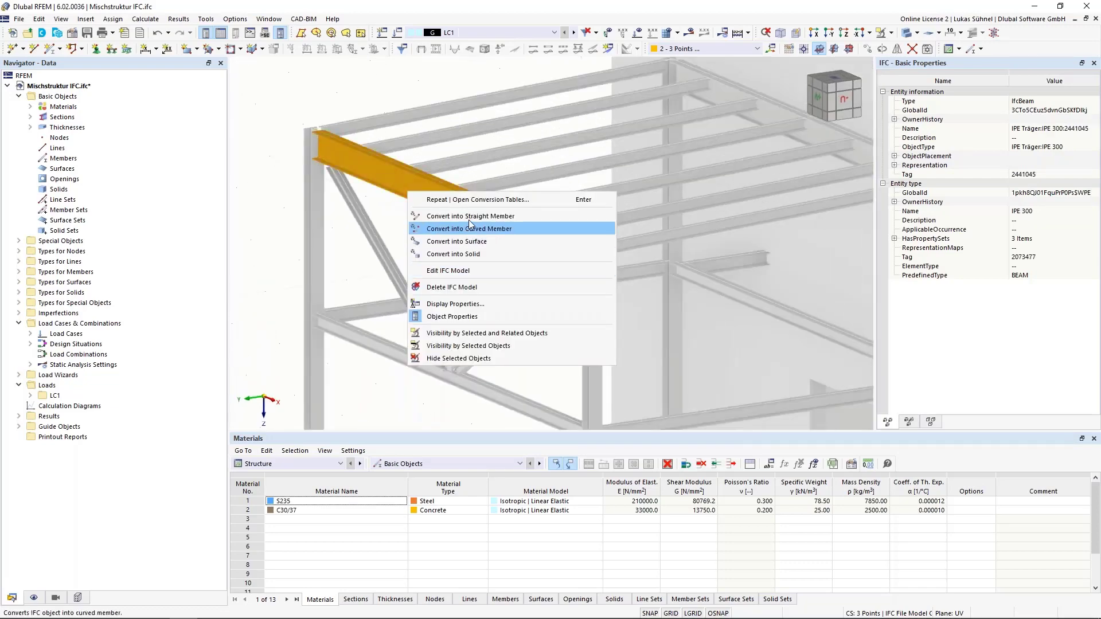
left_click(422, 216)
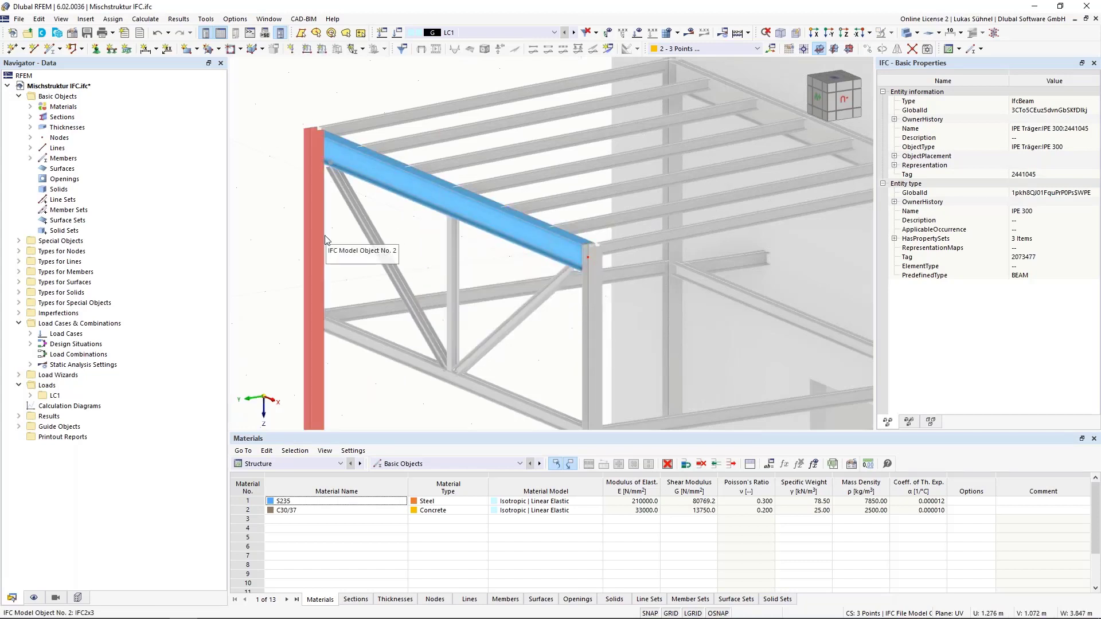
left_click(414, 195)
- Select the whole steel frame in a side view and convert its remaining IFC objects into straight members
scroll(416, 247, "down", 4)
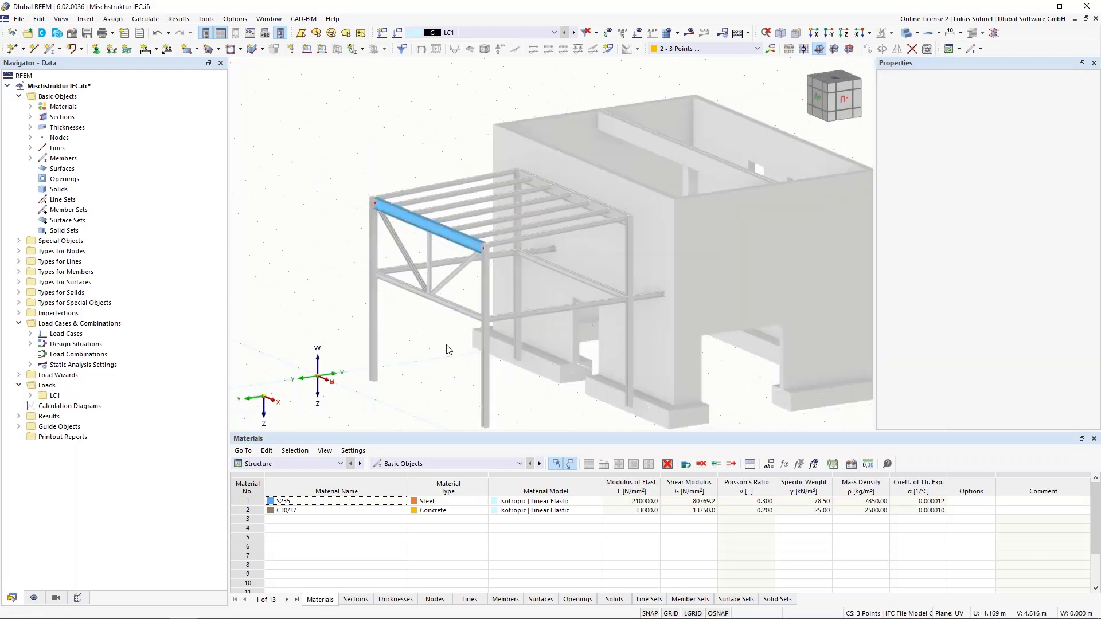
middle_click_drag(446, 345, 359, 310, "ctrl")
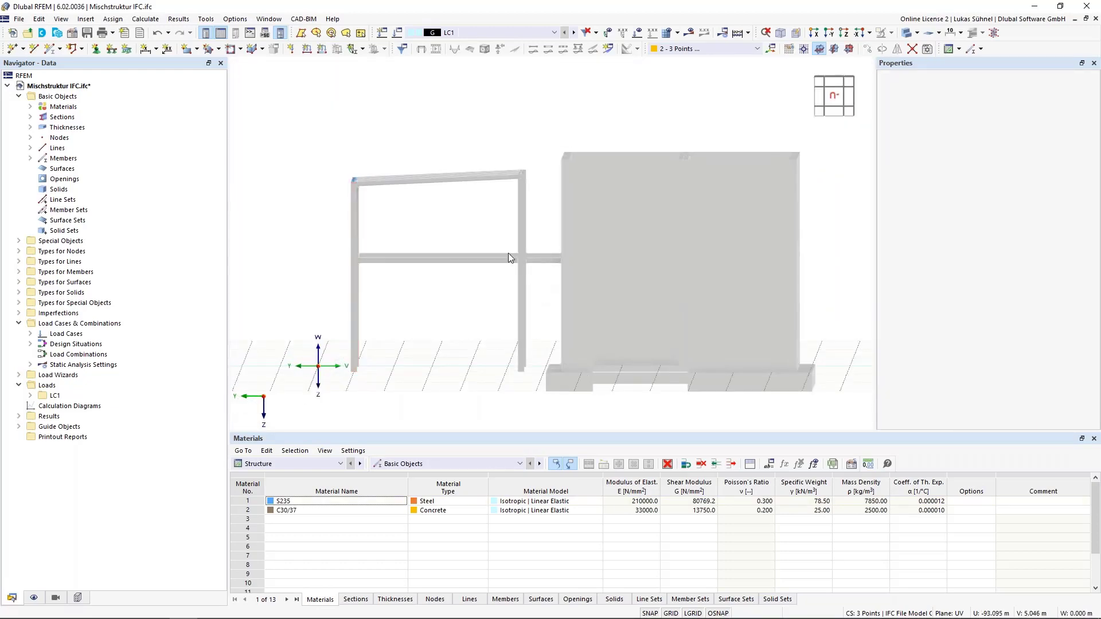
left_click_drag(542, 291, 335, 146)
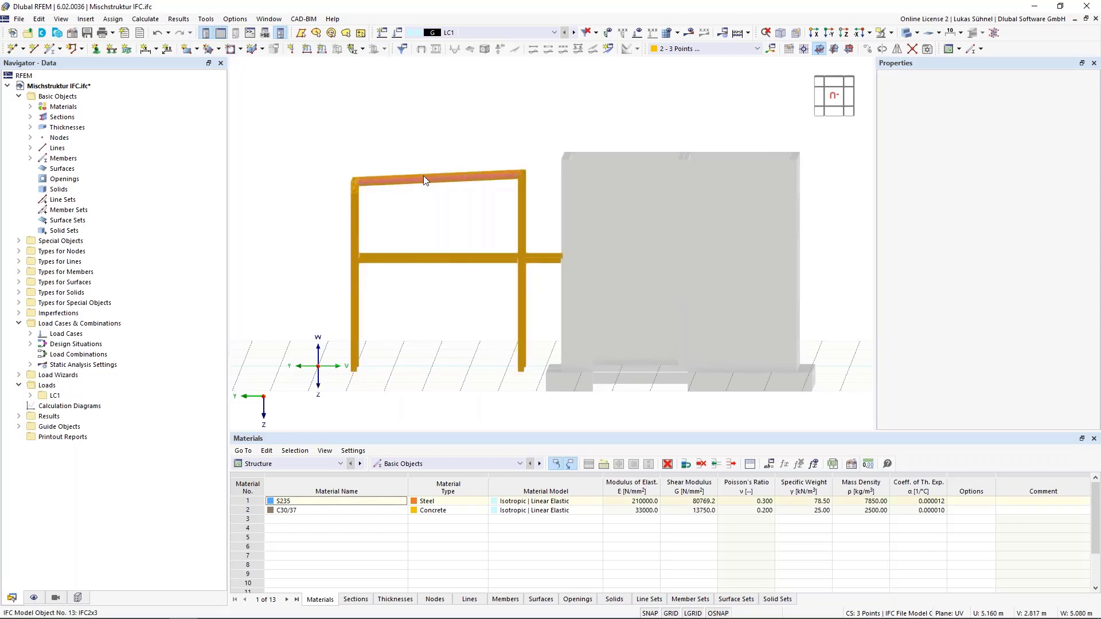
right_click(424, 178)
mouse_move(504, 243)
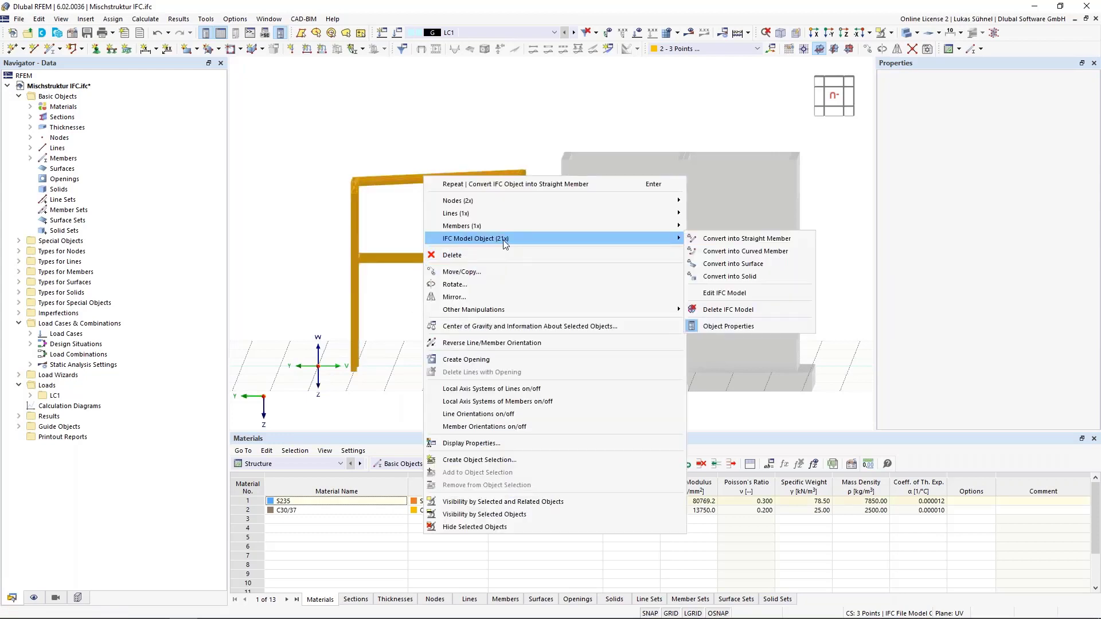
left_click(745, 239)
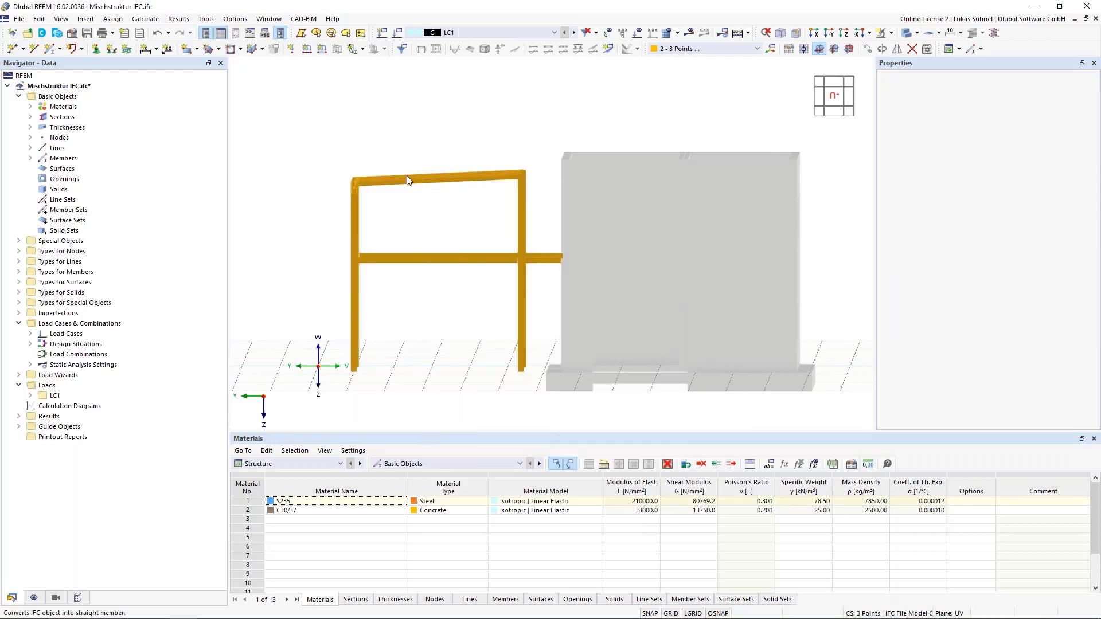
- Display the model as wireframe and inspect the member end nodes at the steel frame's upper corner
middle_click_drag(314, 136, 418, 148, "ctrl")
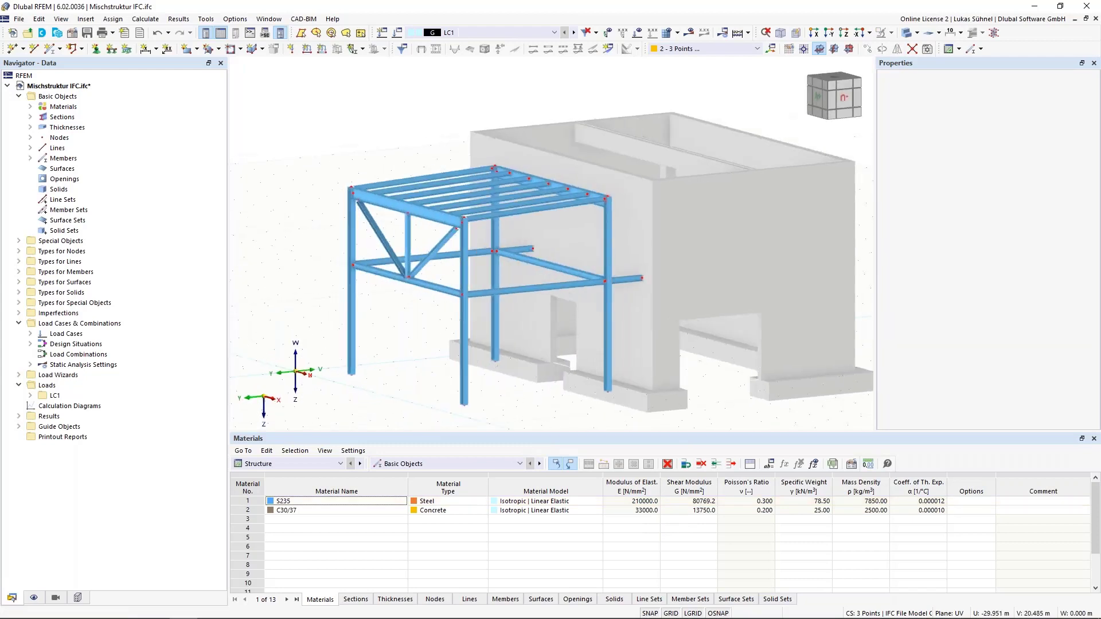
middle_click_drag(396, 252, 398, 276, "ctrl")
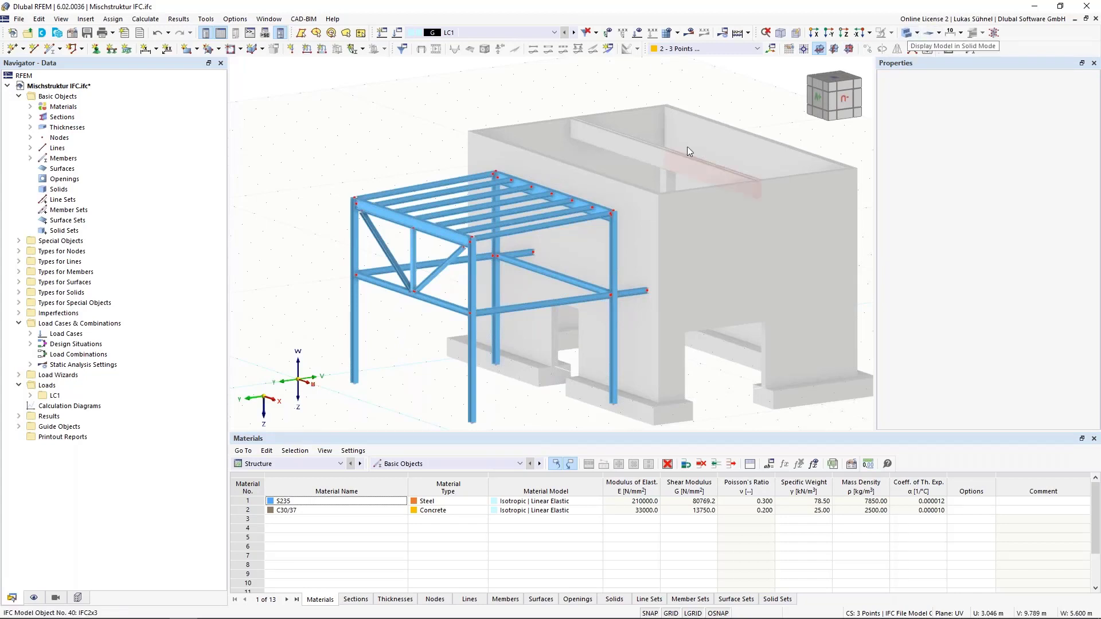
middle_click_drag(772, 101, 516, 137)
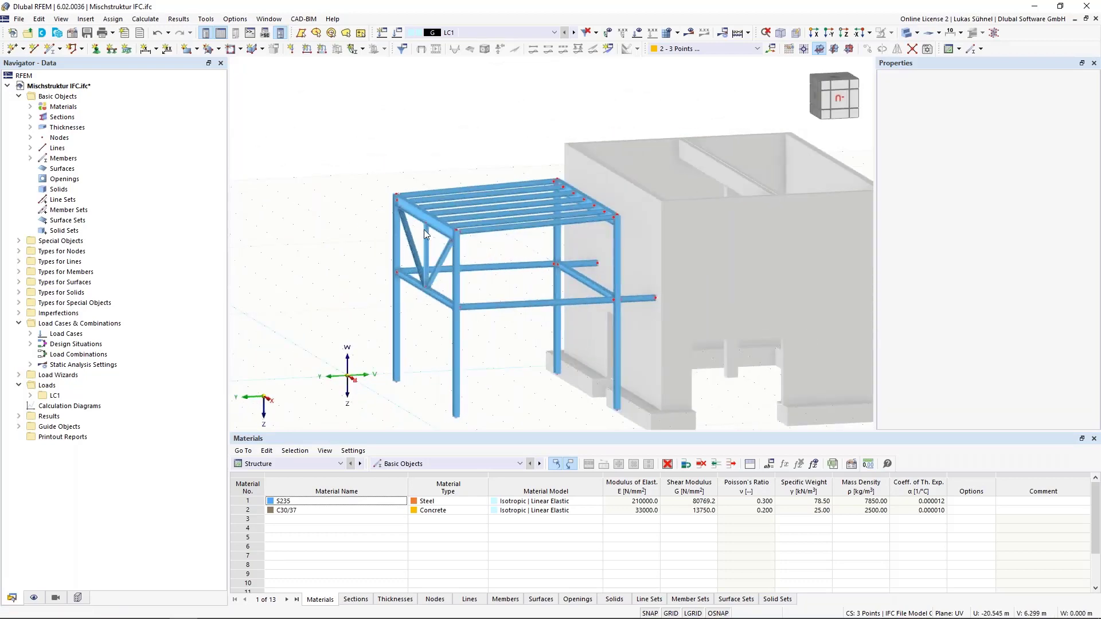
left_click(905, 36)
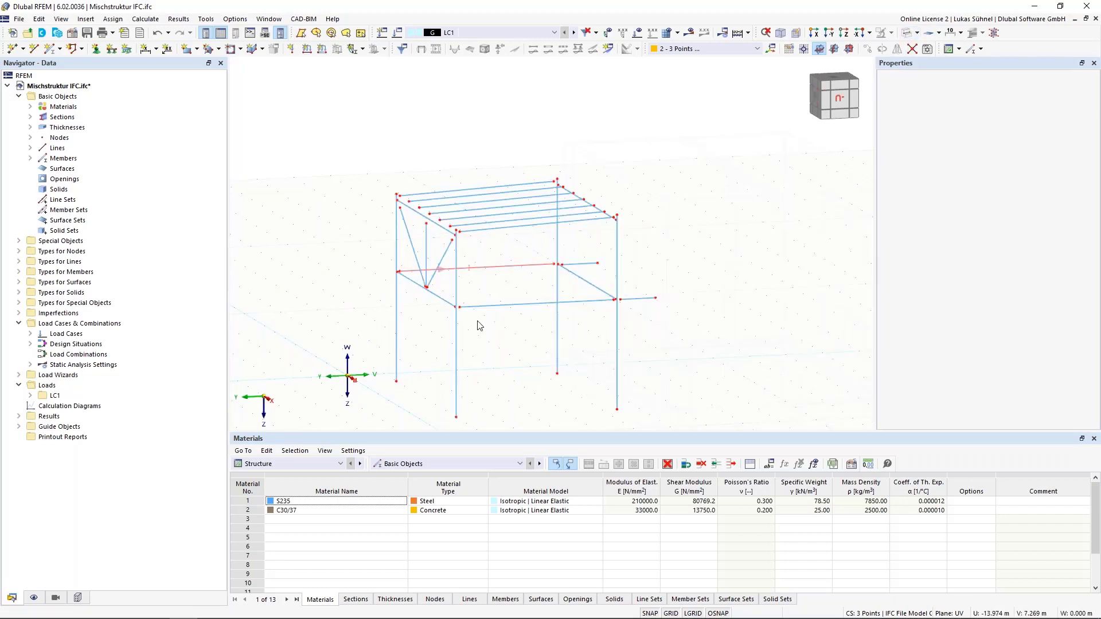
scroll(408, 235, "up", 5)
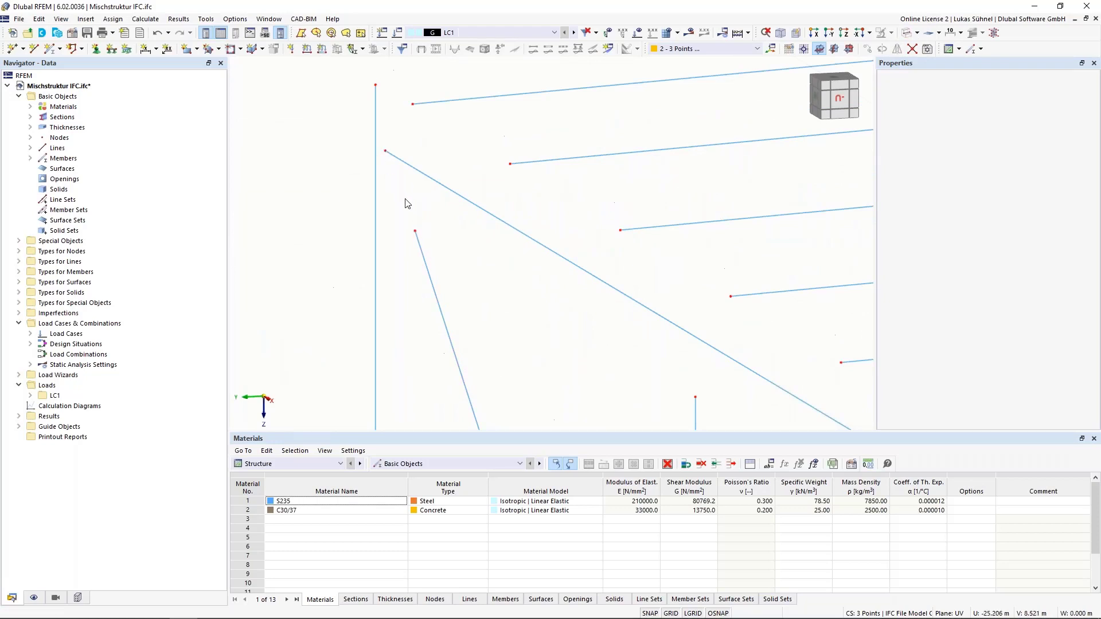
scroll(407, 204, "down", 4)
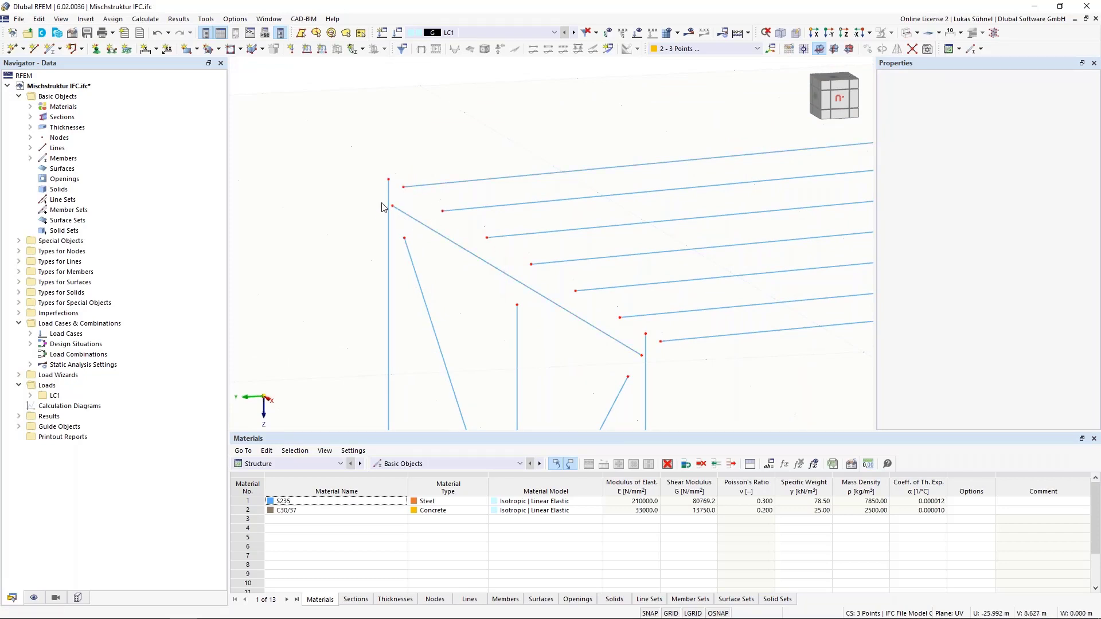
scroll(383, 207, "up", 2)
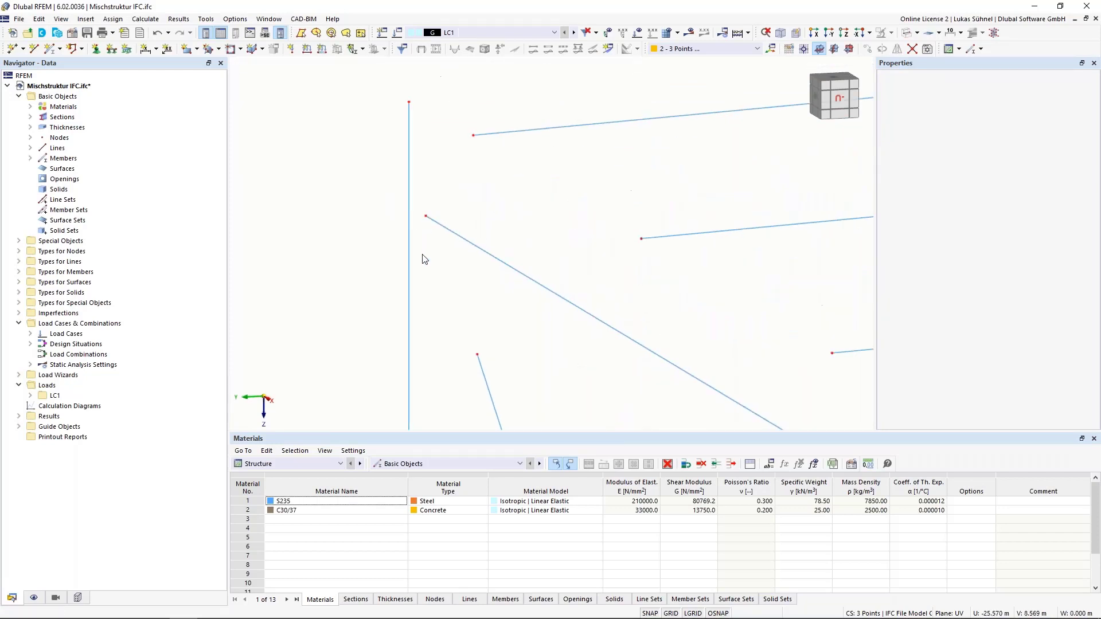
scroll(425, 259, "down", 5)
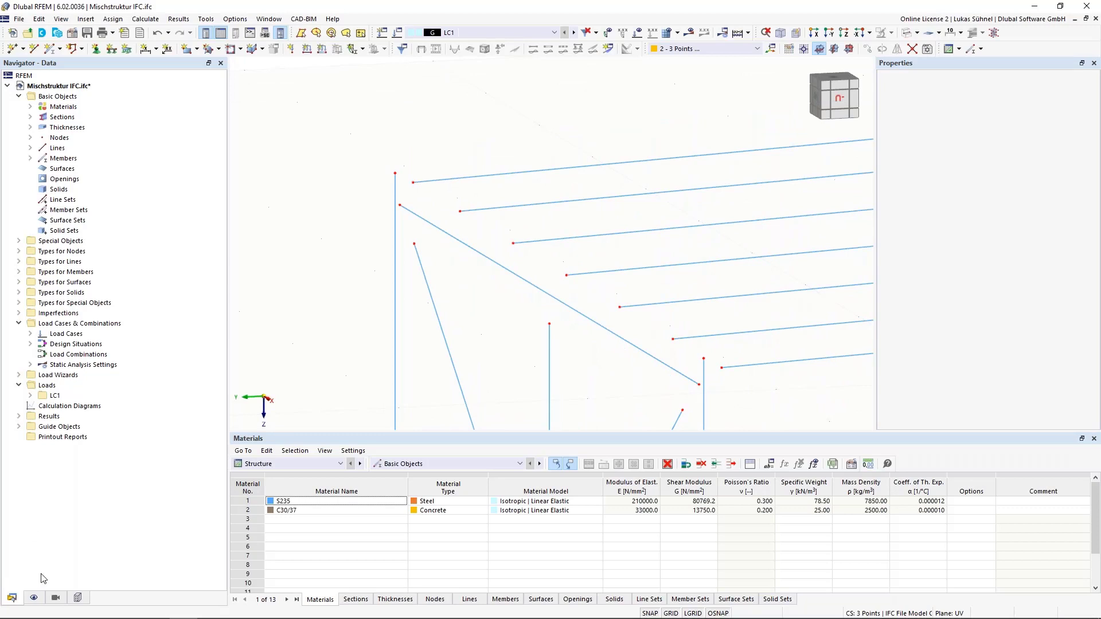
- Hide the members in the model display and make all IFC objects of 2018_01 visible
left_click(36, 598)
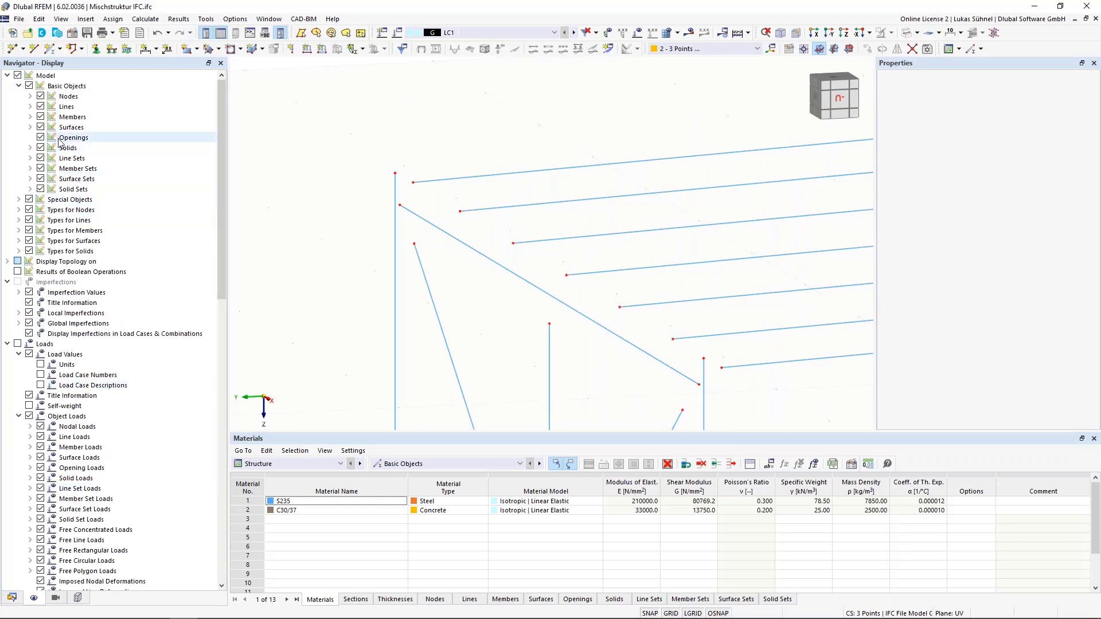
left_click(40, 117)
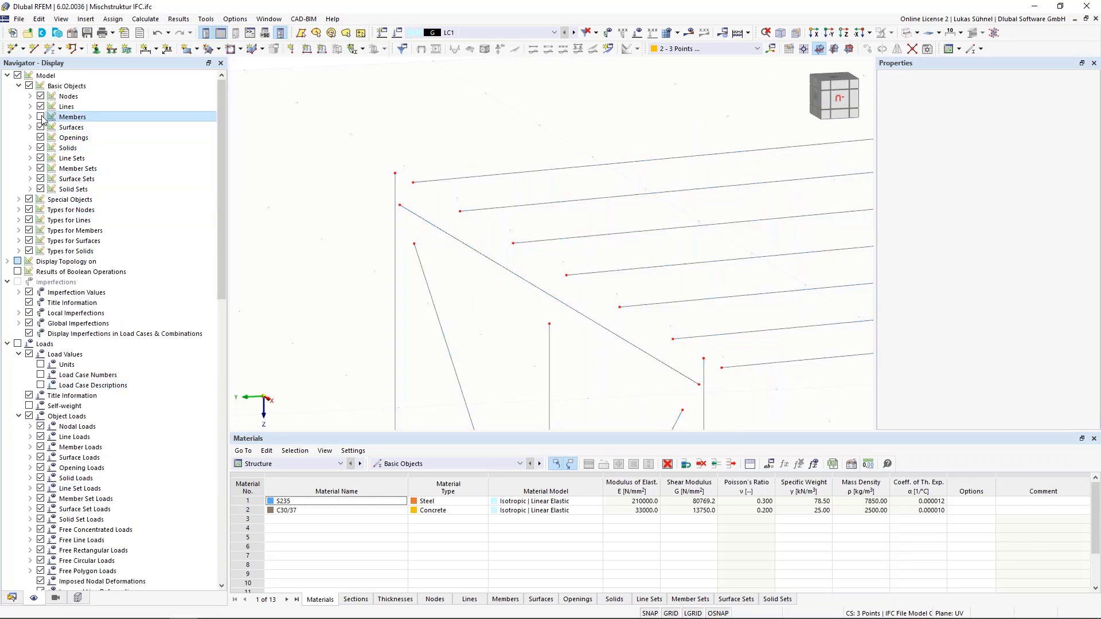
left_click(78, 598)
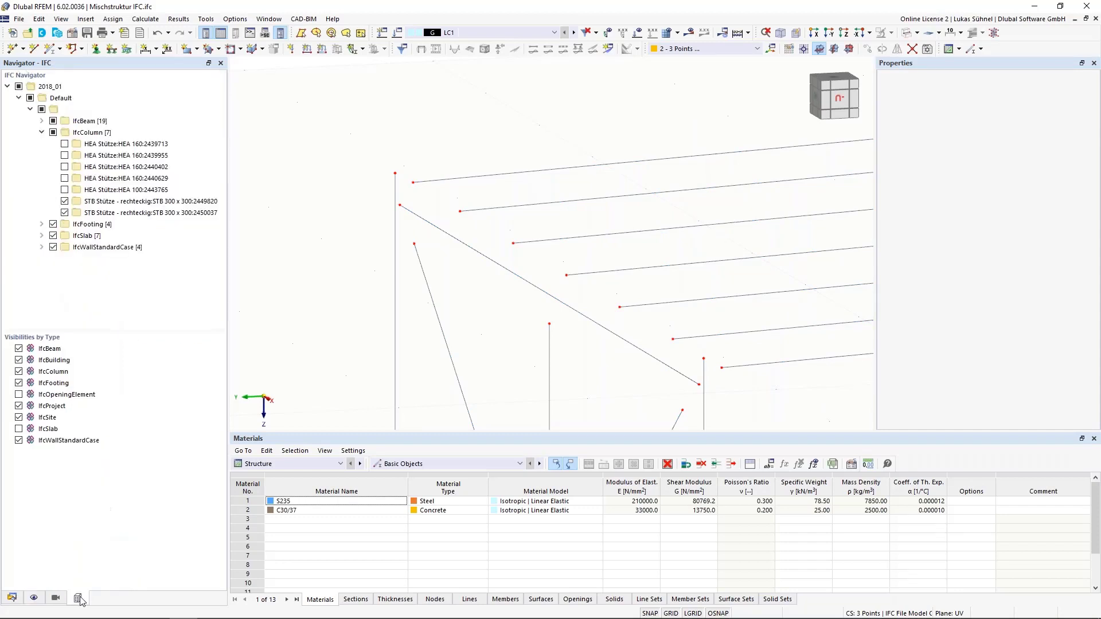
left_click(18, 87)
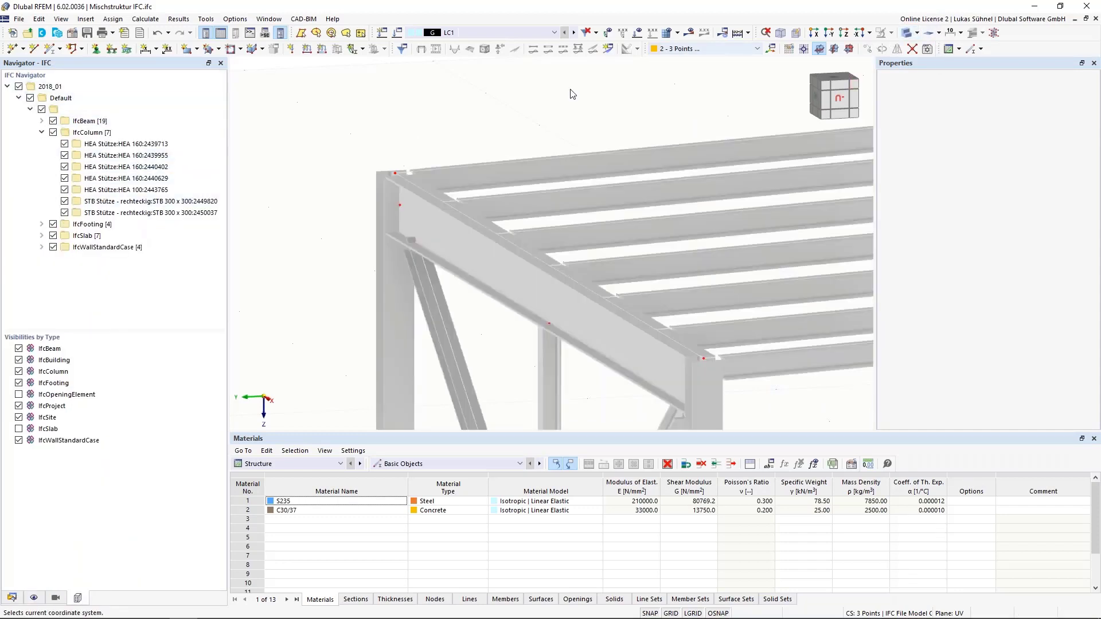
- Examine the node positions against the IFC beam and column geometry at the steel frame's upper corner joint
scroll(463, 150, "up", 2)
middle_click_drag(493, 143, 648, 186, "ctrl")
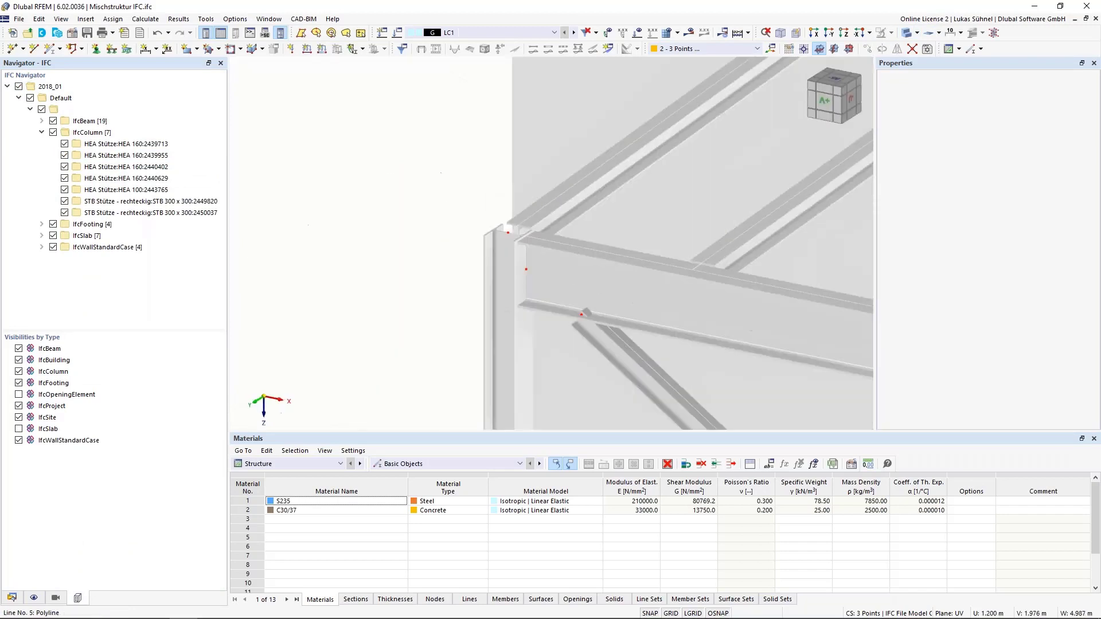
middle_click_drag(509, 233, 505, 175)
scroll(757, 97, "down", 3)
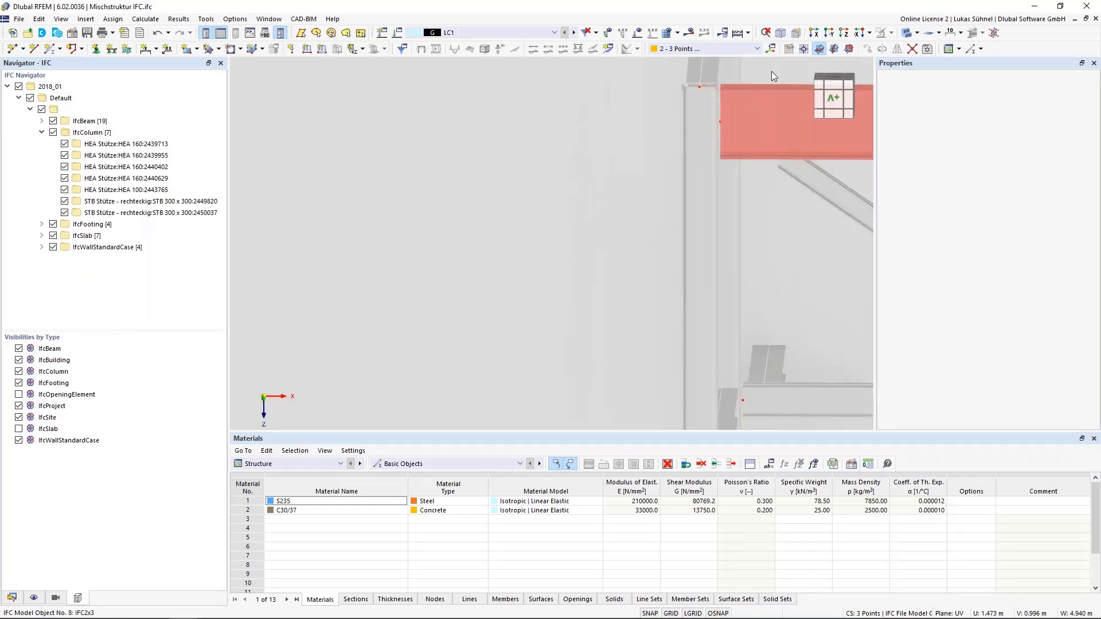
scroll(679, 132, "up", 3)
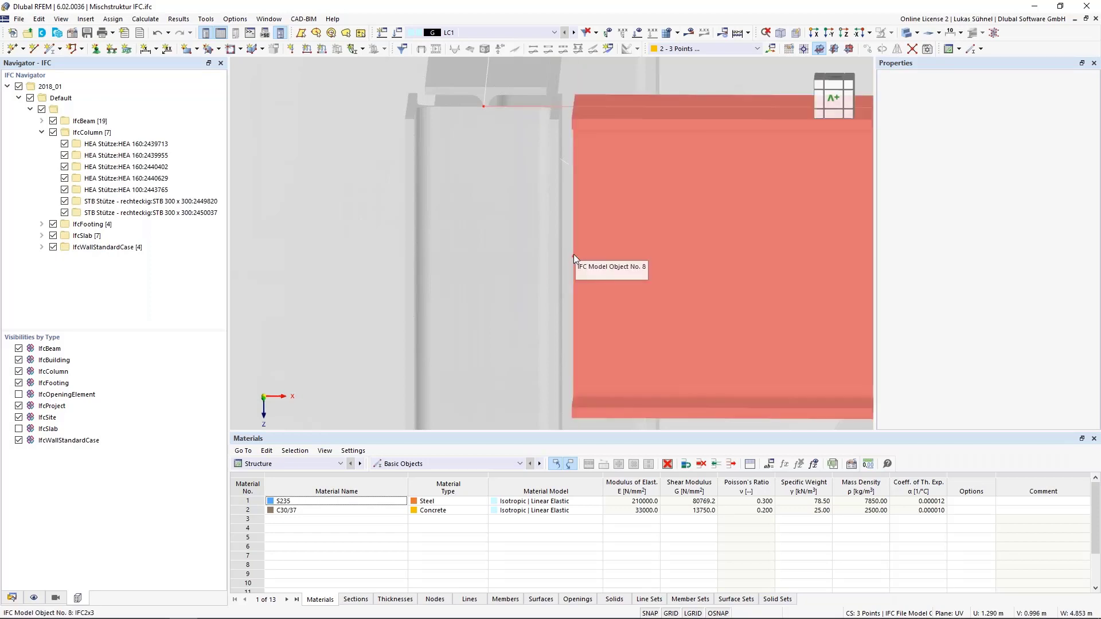
scroll(574, 250, "down", 2)
scroll(576, 251, "down", 6)
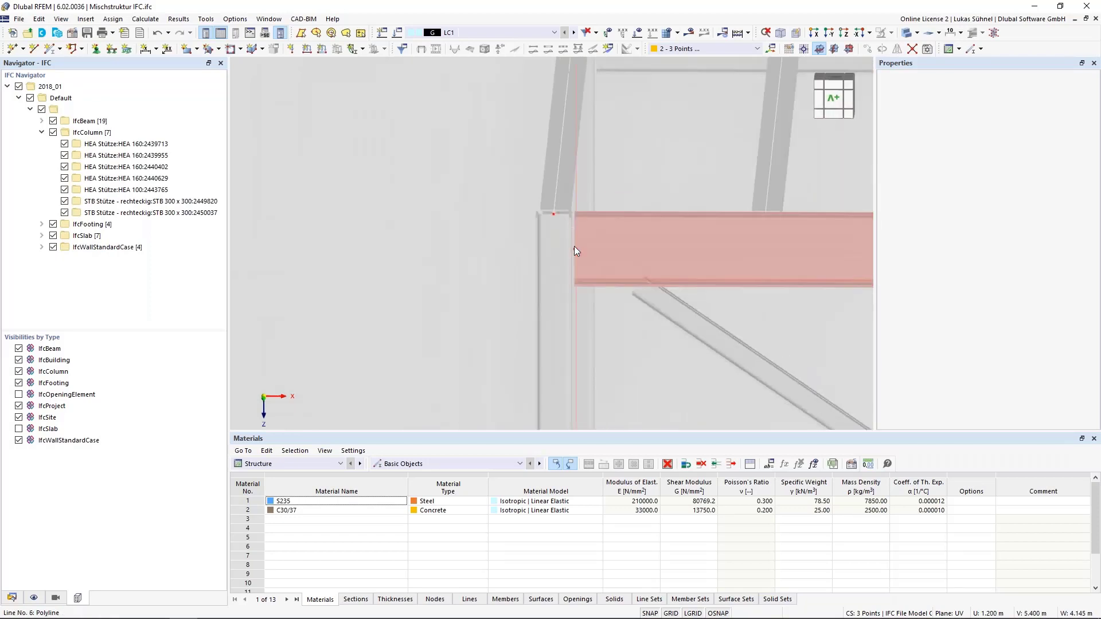
middle_click_drag(741, 142, 422, 240, "ctrl")
scroll(408, 359, "up", 3)
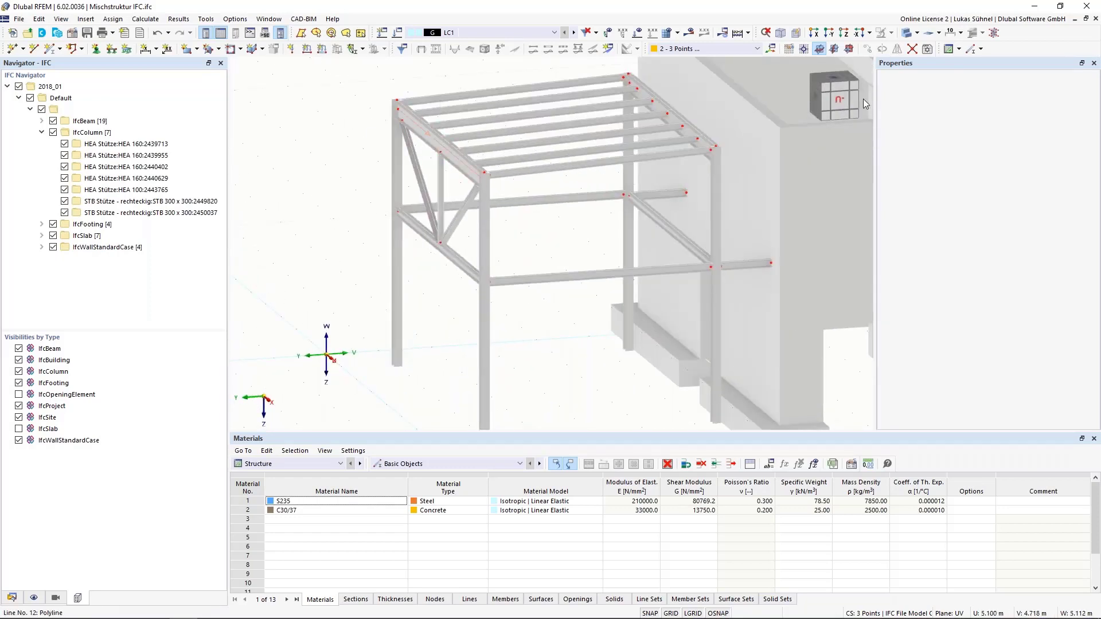
- Hide all IFC objects of 2018_01 and show the members again as a wireframe model
left_click(18, 87)
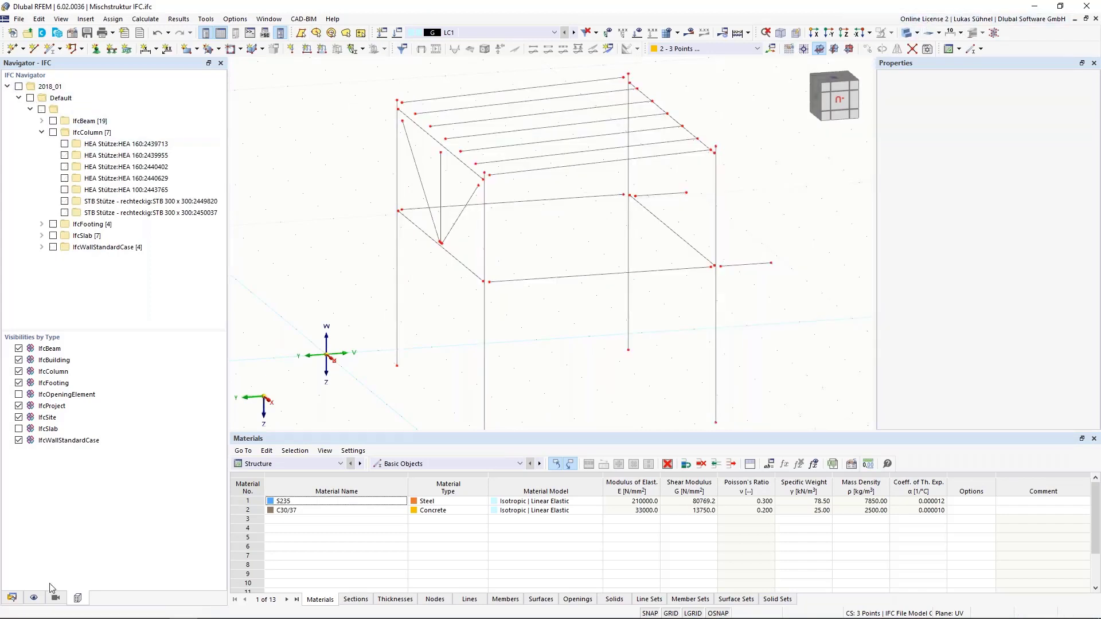
left_click(34, 598)
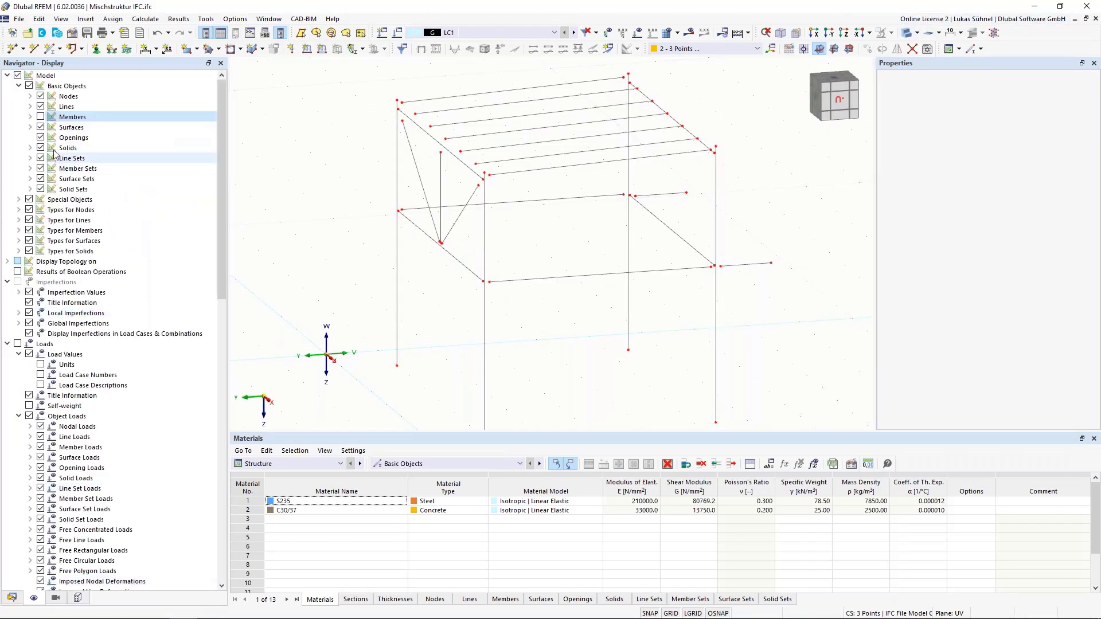
left_click(40, 117)
middle_click_drag(339, 182, 339, 229)
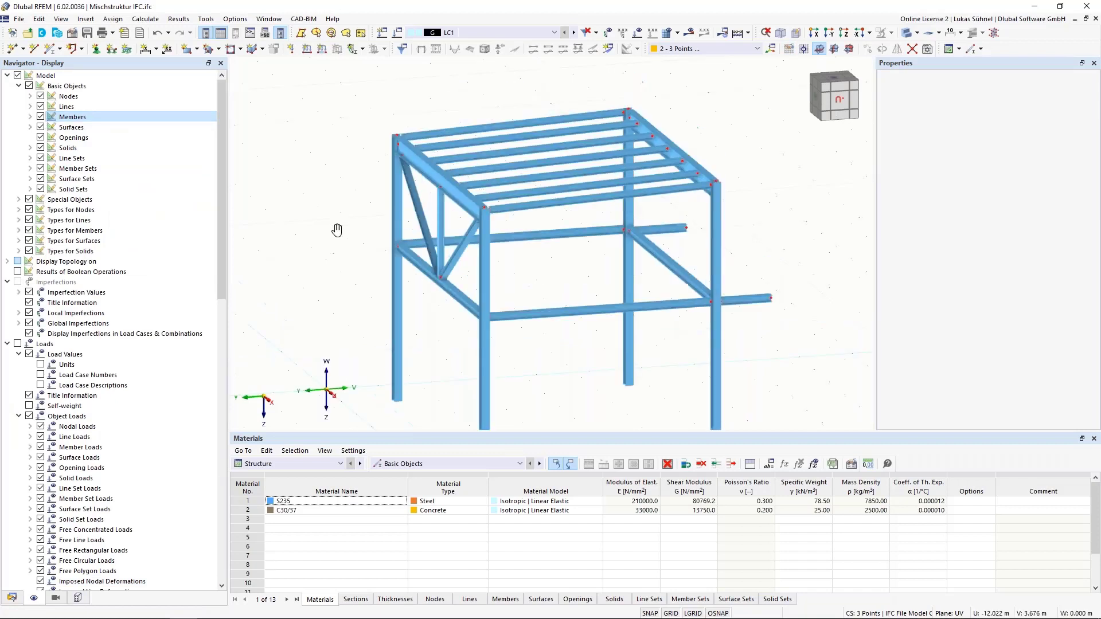
left_click(909, 33)
left_click(908, 33)
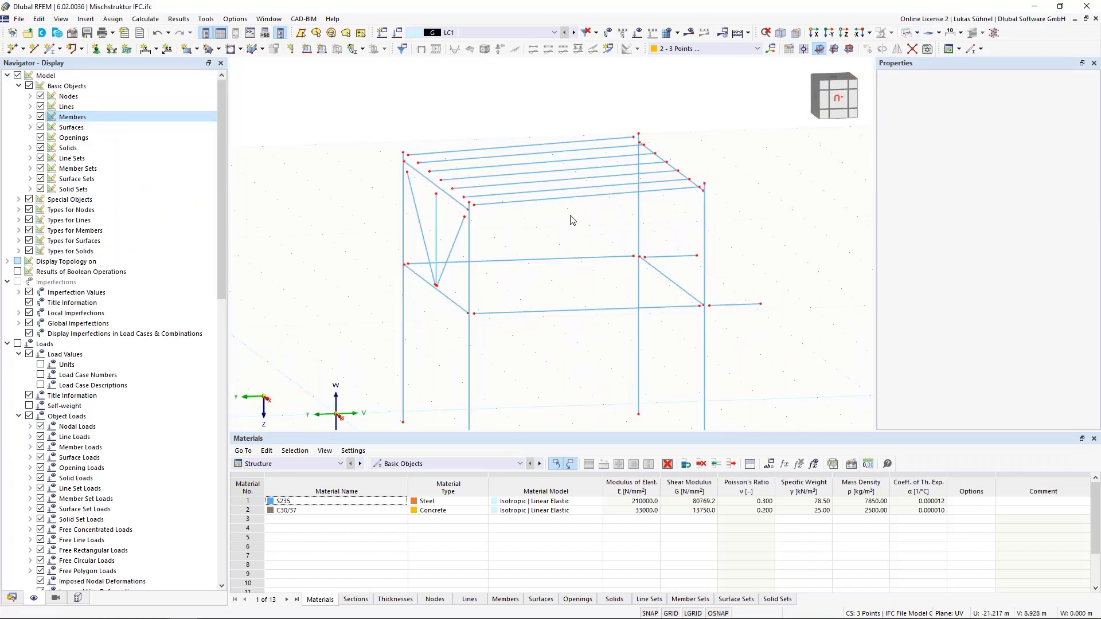
- Extend the vertical truss post, the four mid-level perimeter beams and the two upper cross beams on both sides to the next member/line
middle_click_drag(357, 241, 408, 207, "ctrl")
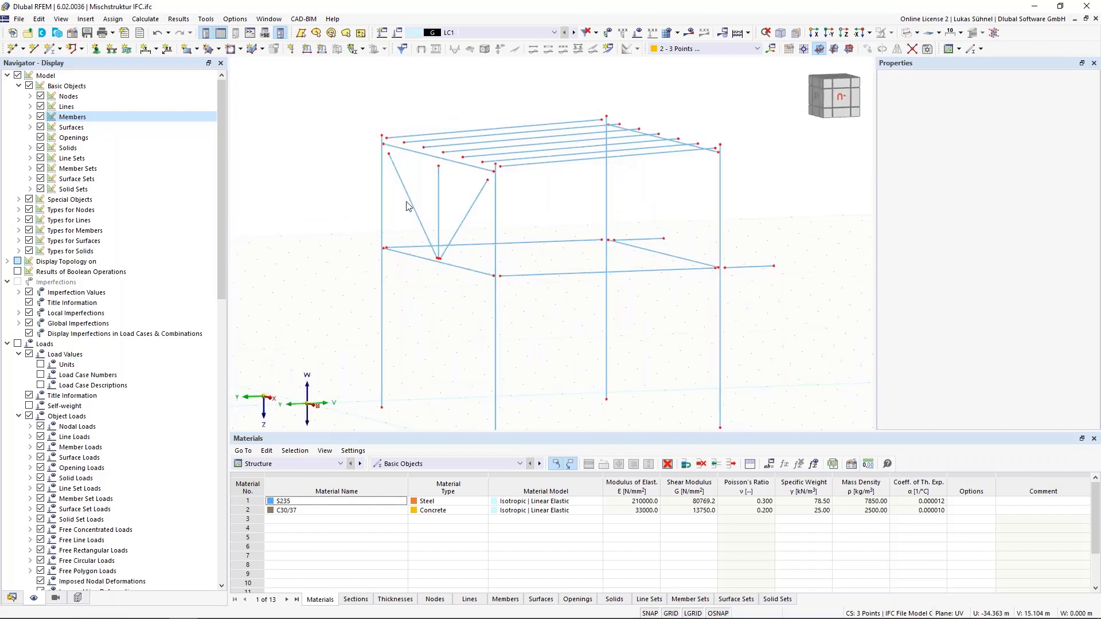
scroll(405, 208, "up", 2)
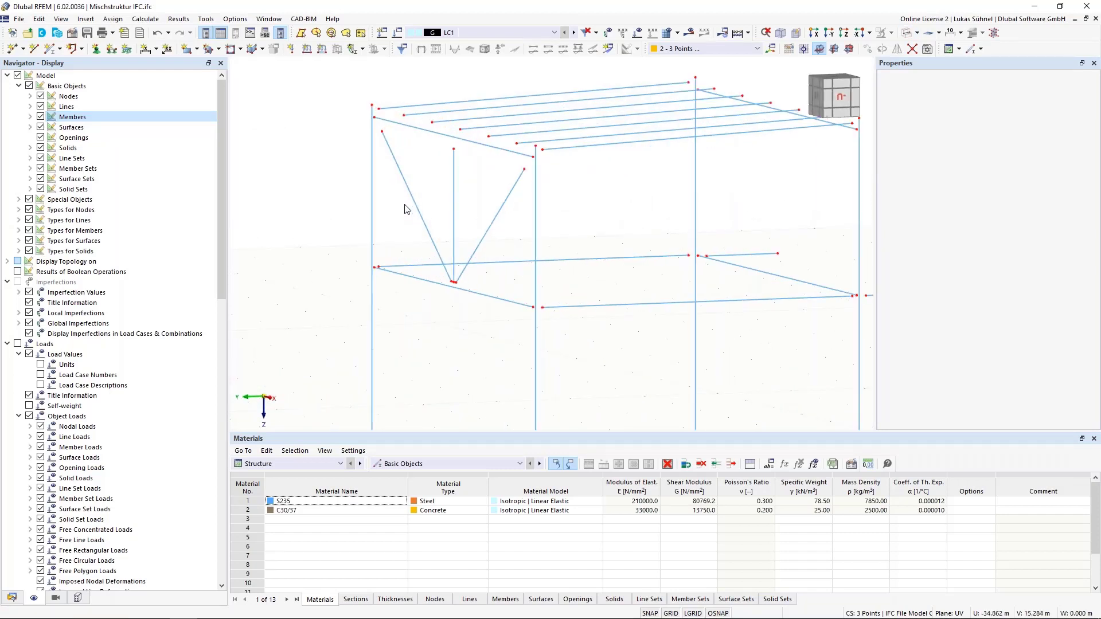
scroll(466, 191, "up", 1)
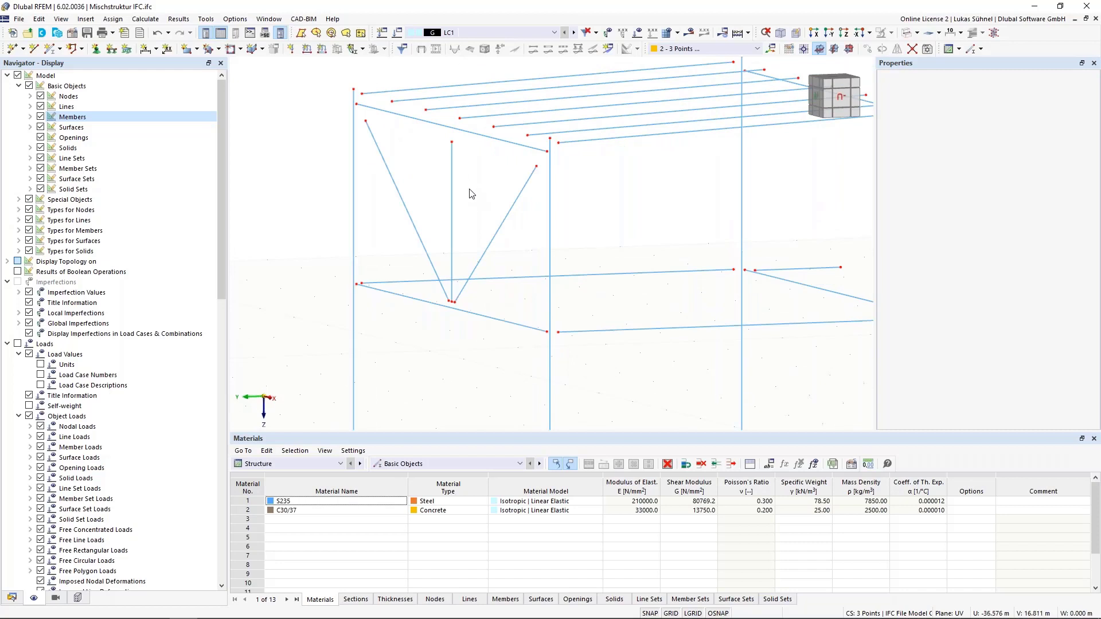
middle_click_drag(470, 193, 465, 206)
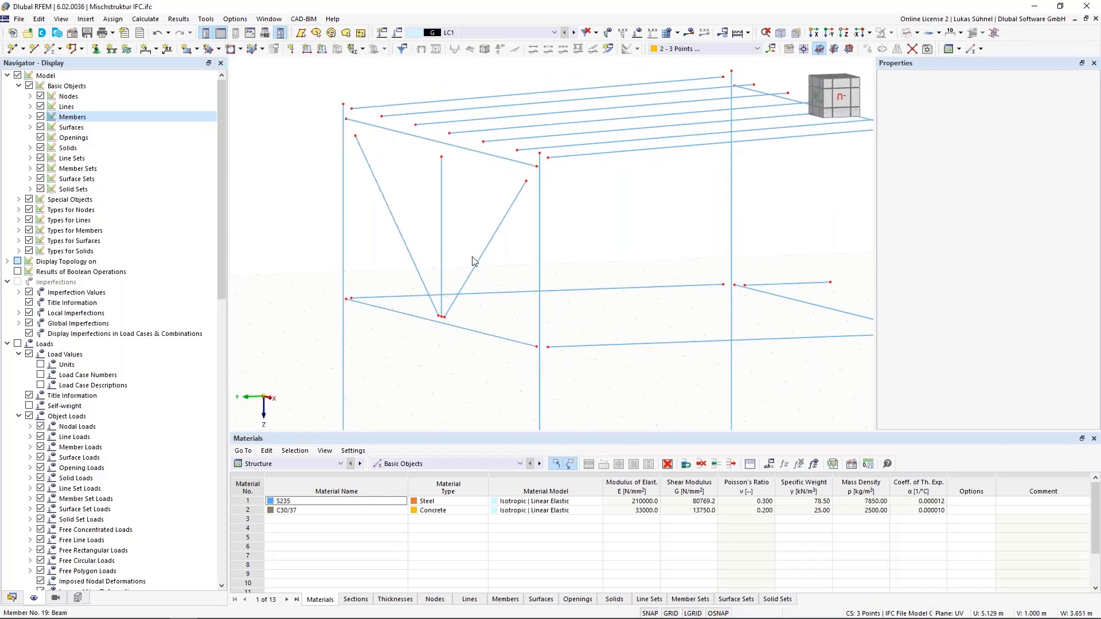
left_click(442, 210)
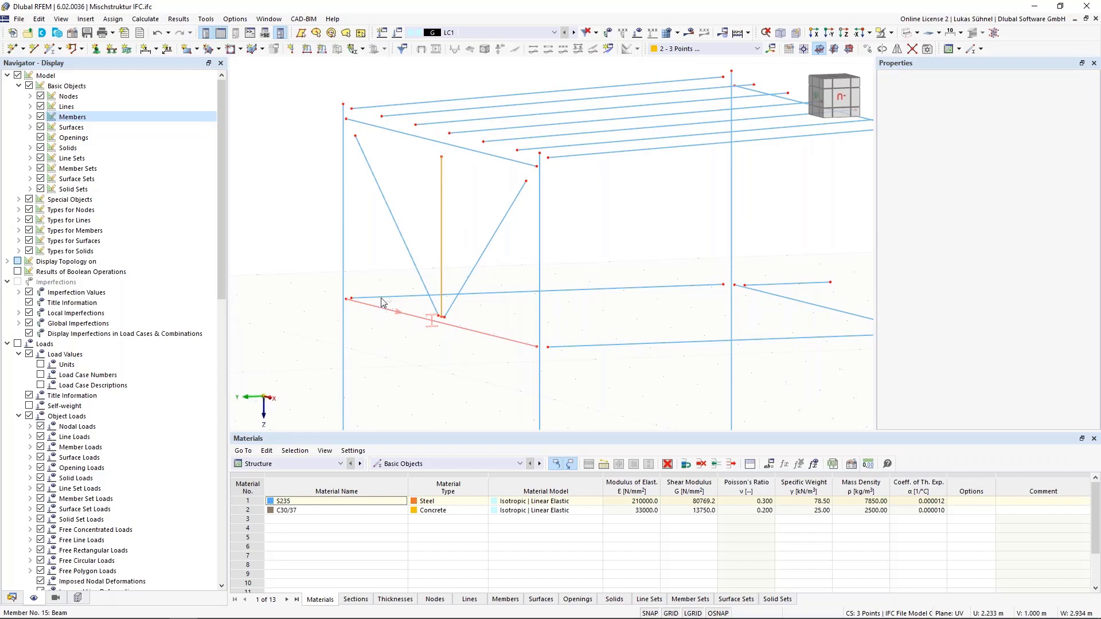
left_click(637, 307)
left_click(700, 344)
left_click(837, 310)
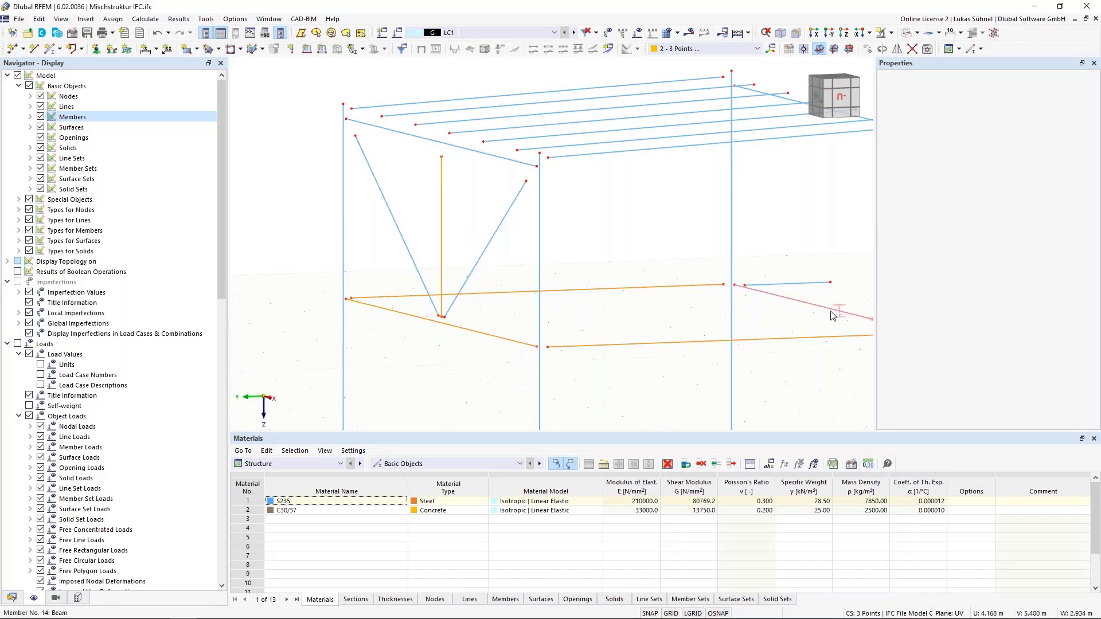
left_click(785, 102)
left_click(395, 171)
right_click(442, 217)
mouse_move(516, 249)
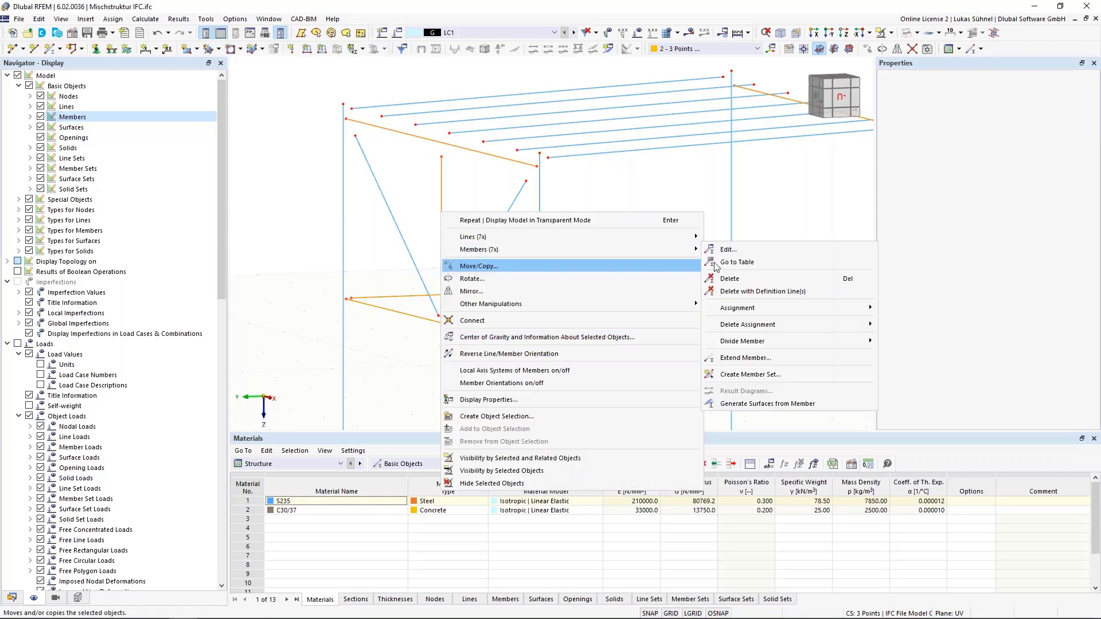
left_click(746, 357)
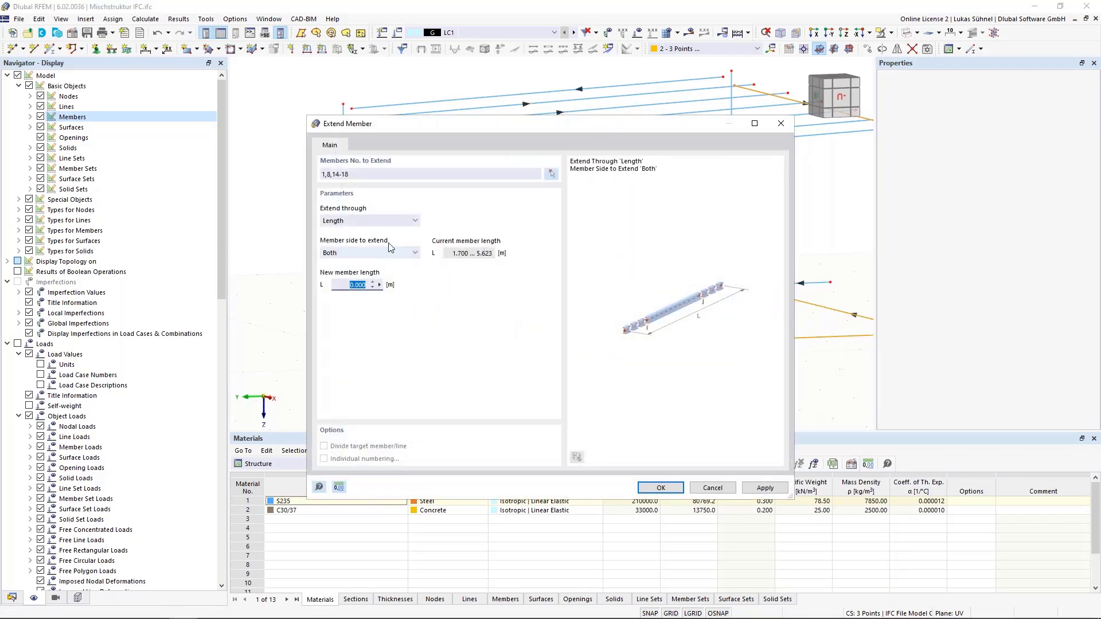
left_click(378, 221)
left_click(370, 249)
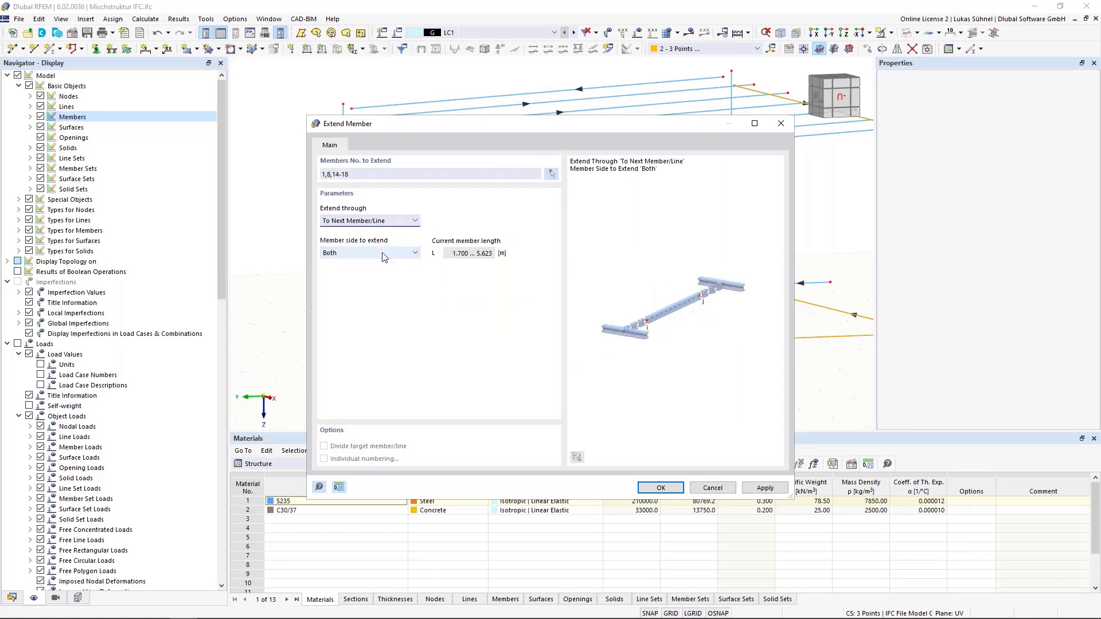
left_click(660, 488)
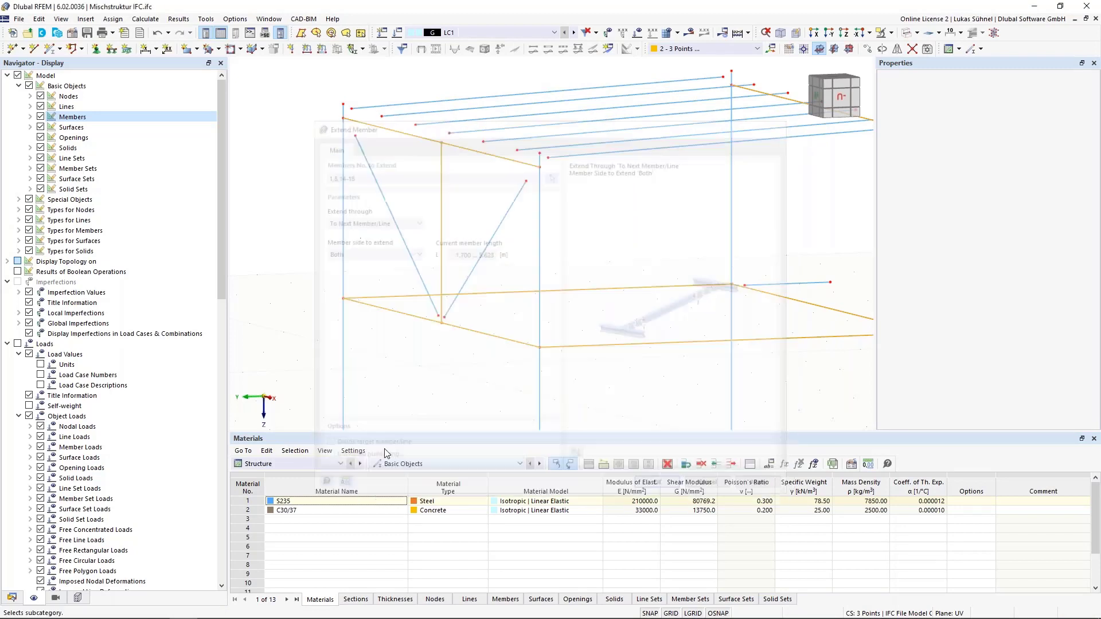
- Extend the two truss diagonals on both sides to the next member/line
scroll(338, 301, "up", 5)
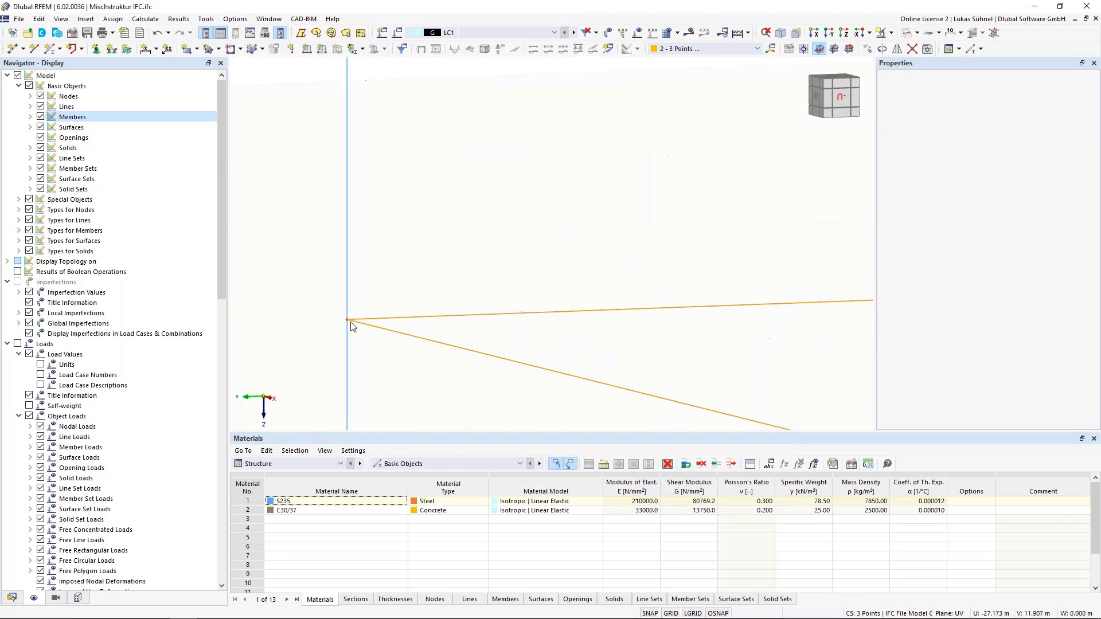
scroll(338, 316, "down", 3)
scroll(339, 324, "down", 3)
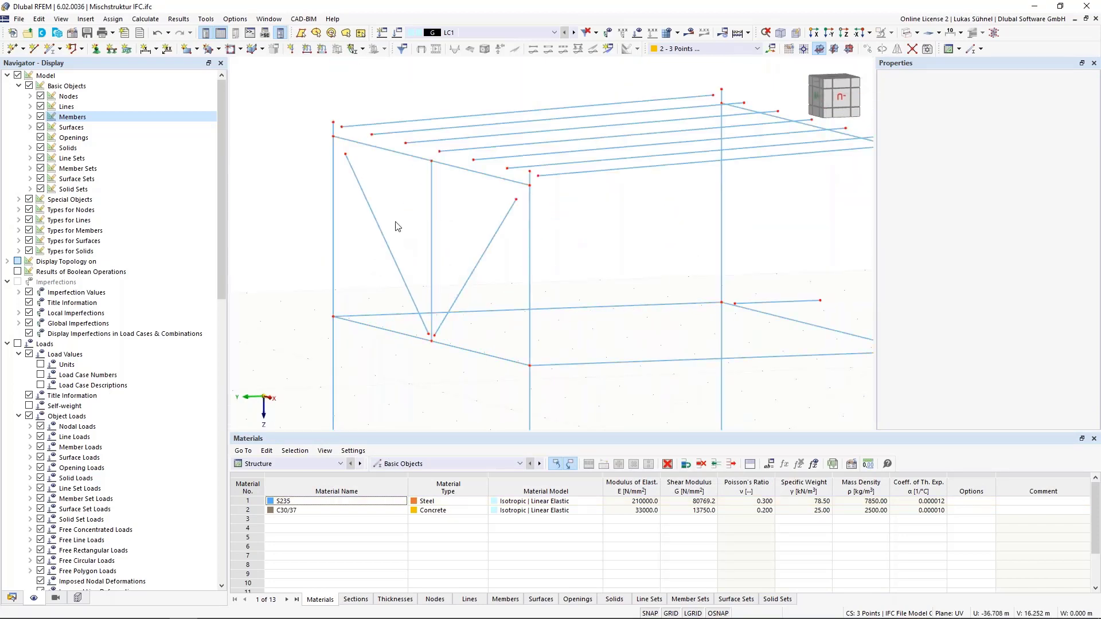
left_click(480, 262)
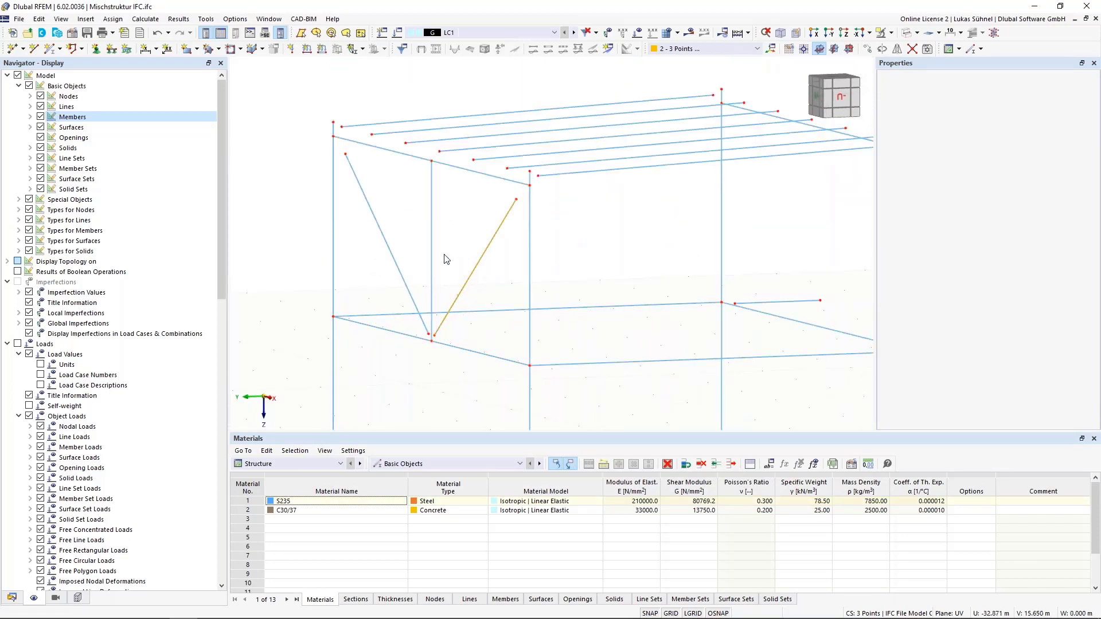
right_click(389, 248)
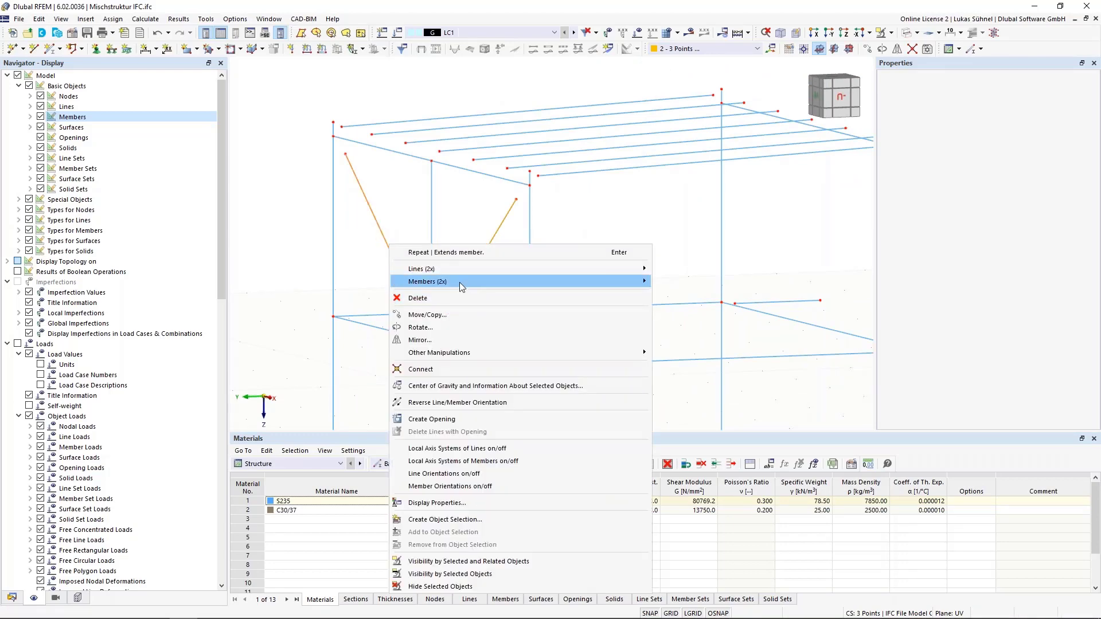
mouse_move(463, 282)
left_click(694, 390)
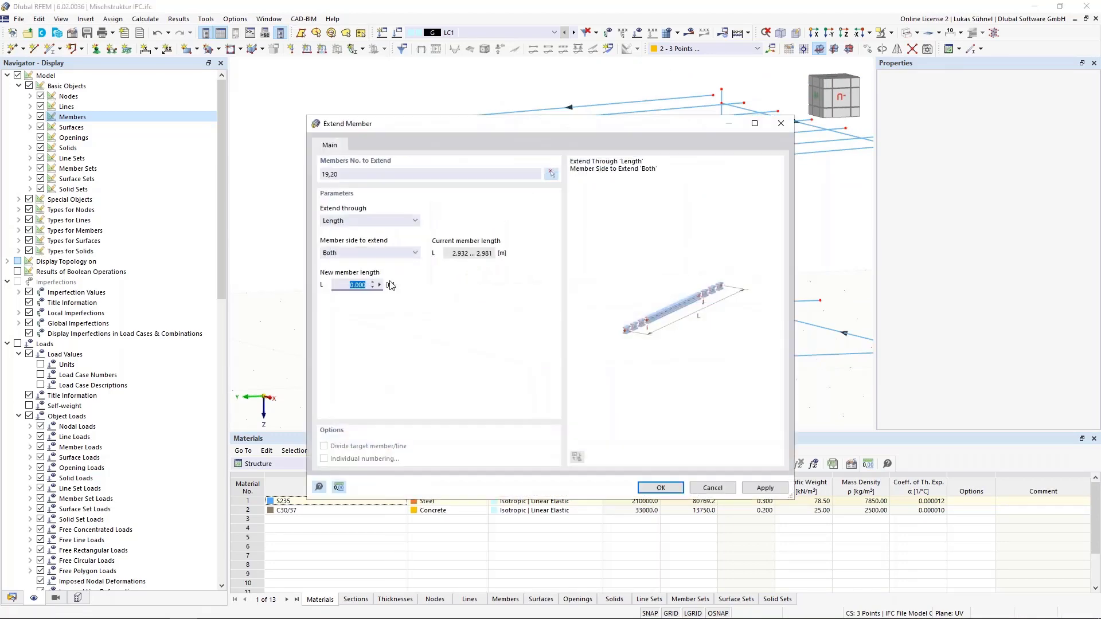
left_click(377, 222)
left_click(381, 250)
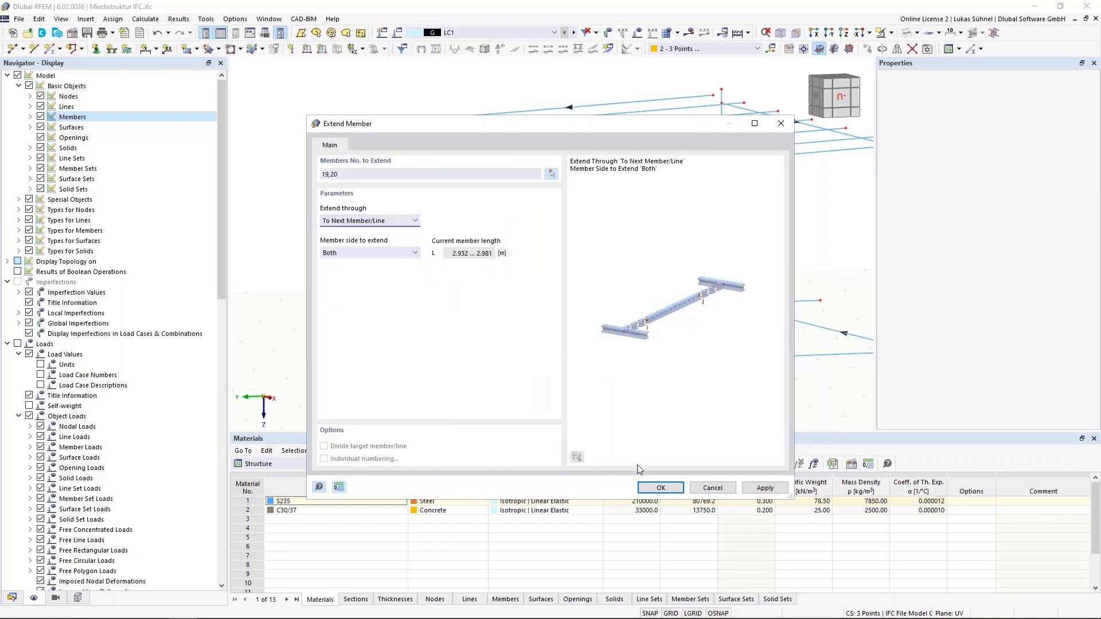
left_click(662, 488)
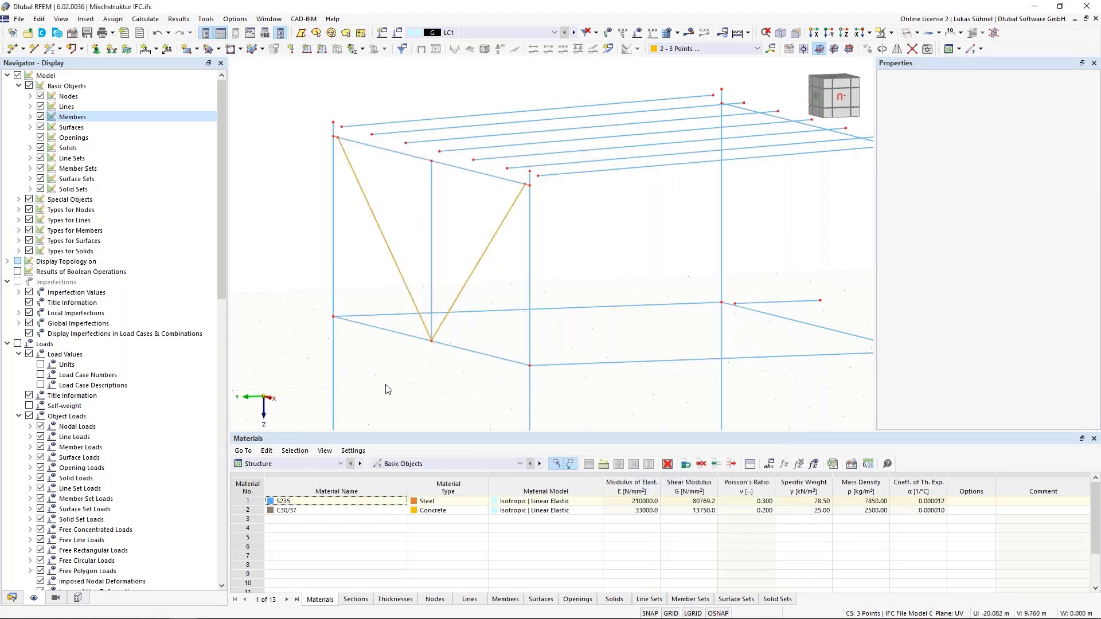
- Select the seven parallel roof beams in a side view and open the Project manipulation for them
scroll(387, 389, "down", 2)
middle_click_drag(583, 289, 540, 274, "ctrl")
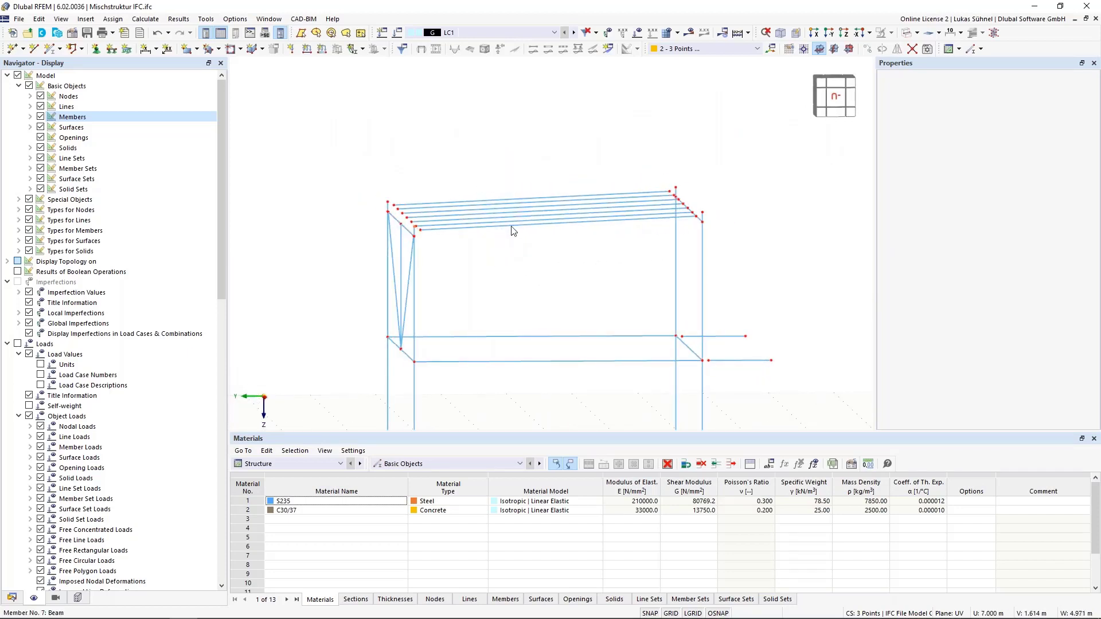
mouse_move(515, 280)
middle_mouse_down()
mouse_move(526, 289)
mouse_move(511, 293)
middle_mouse_up()
scroll(425, 239, "up", 4)
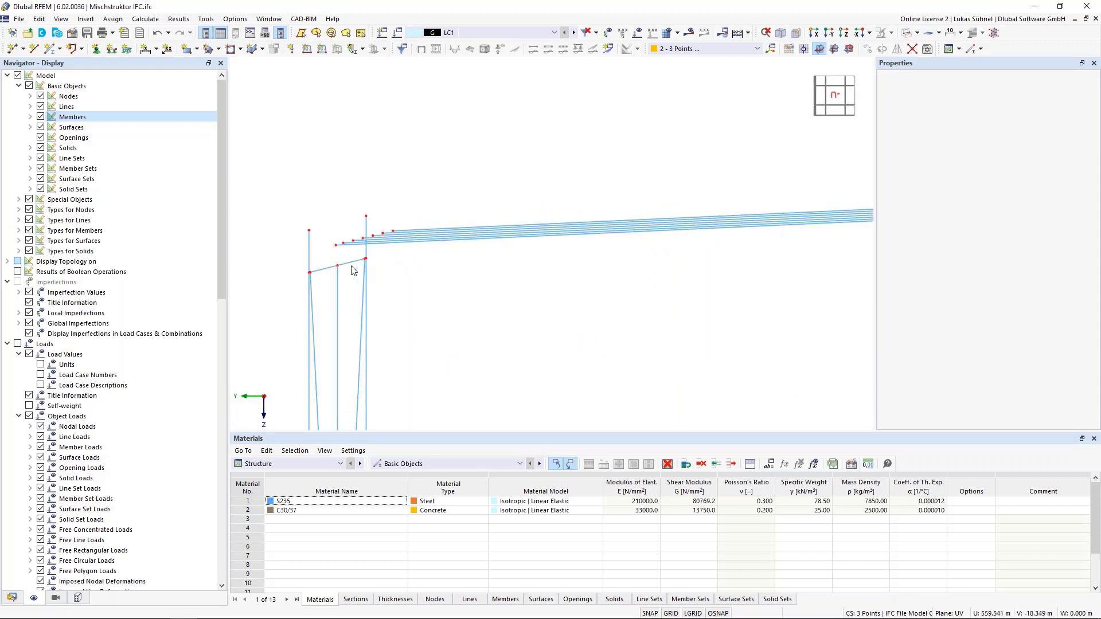
middle_click_drag(346, 270, 556, 327, "ctrl")
left_click(555, 250)
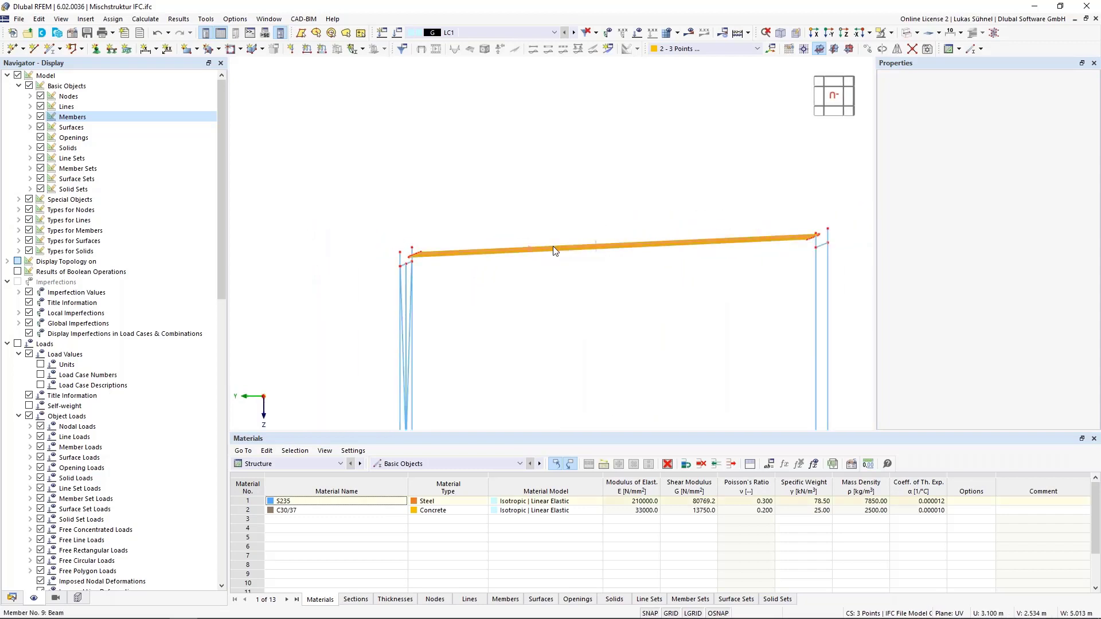
right_click(555, 251)
mouse_move(688, 355)
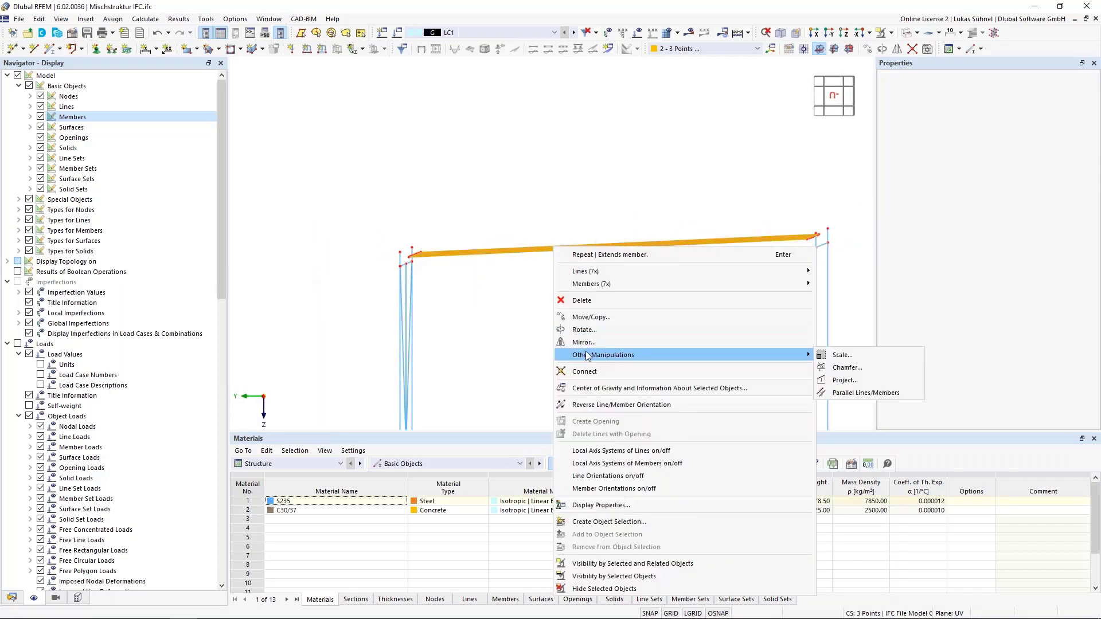
left_click(843, 380)
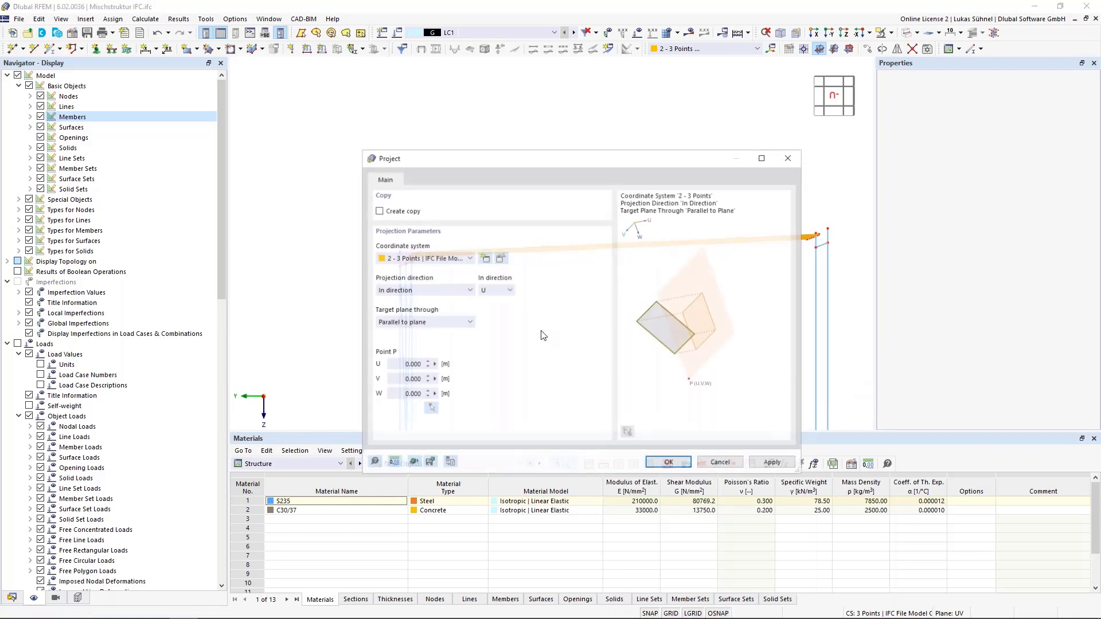
- Create a 3 Points coordinate system through three column-to-upper-beam nodes, with origin 1.200, -1.000, -4.850 m, and set it active
left_click(485, 259)
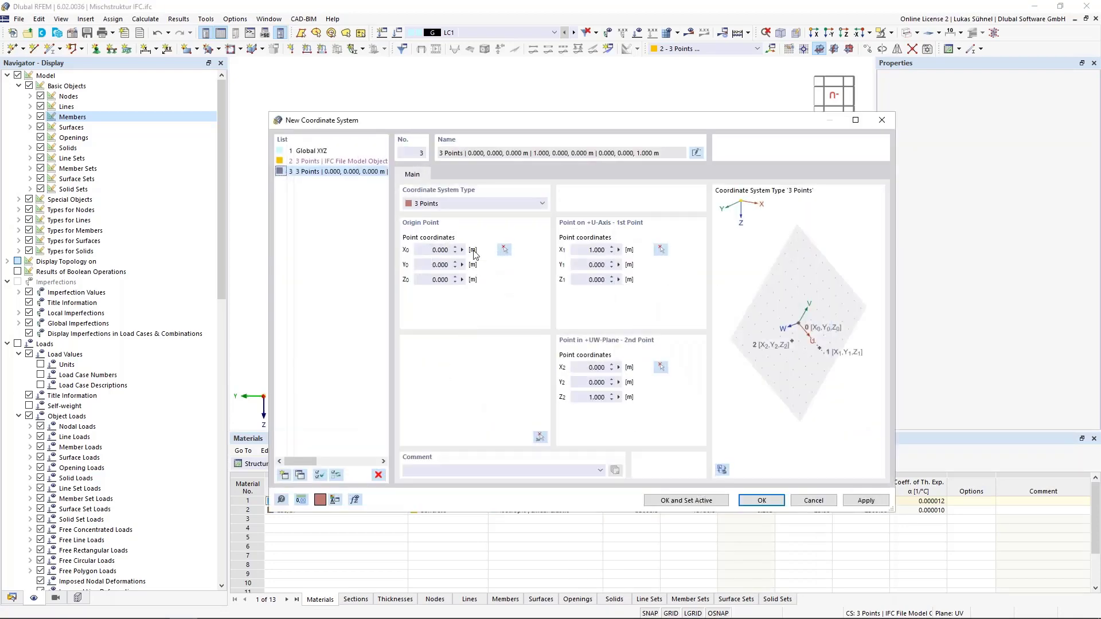
left_click(545, 437)
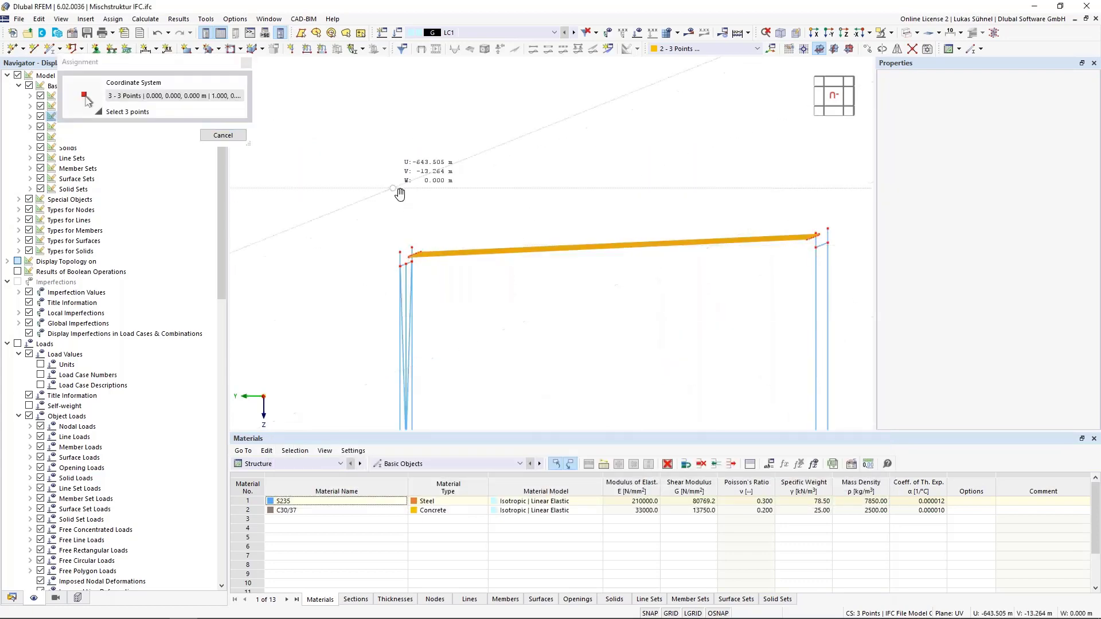
scroll(430, 213, "up", 5)
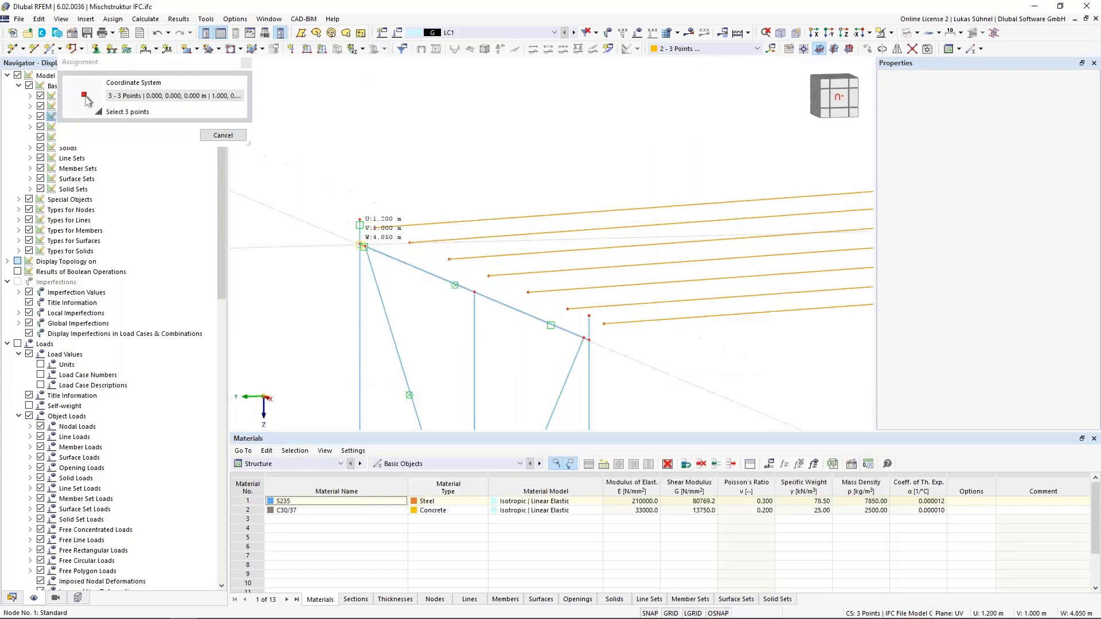
scroll(283, 200, "down", 5)
scroll(472, 280, "up", 4)
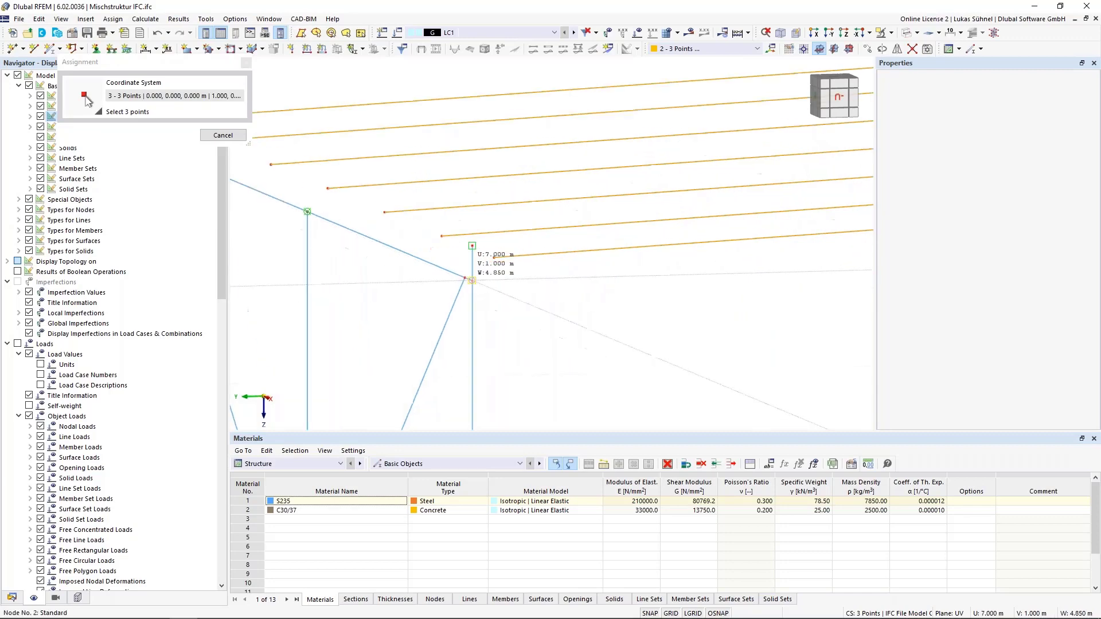
scroll(311, 258, "down", 5)
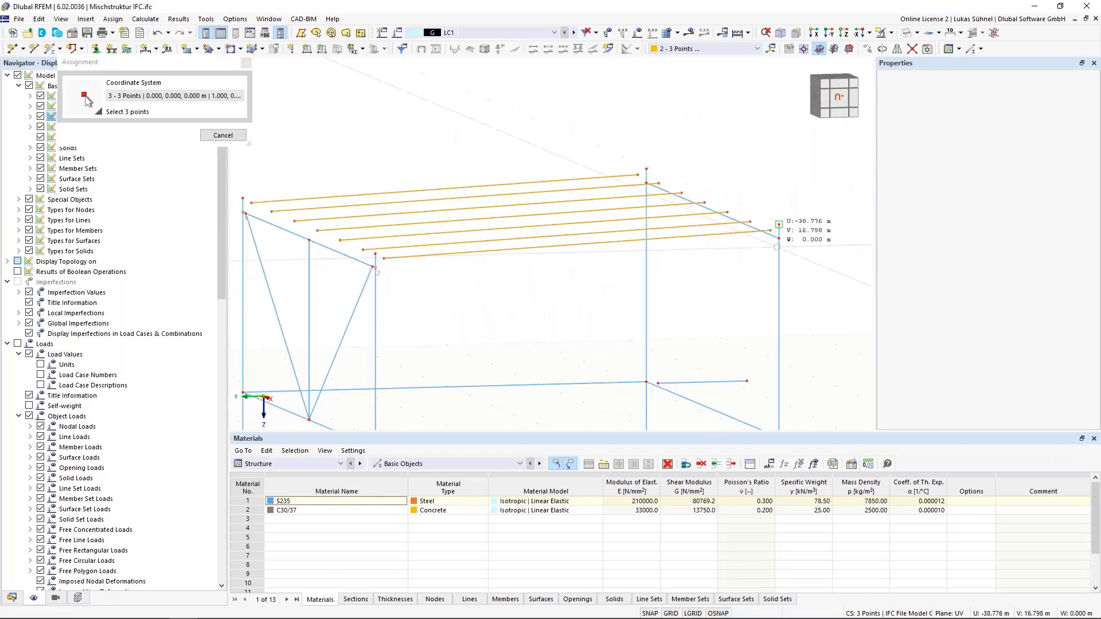
left_click(778, 237)
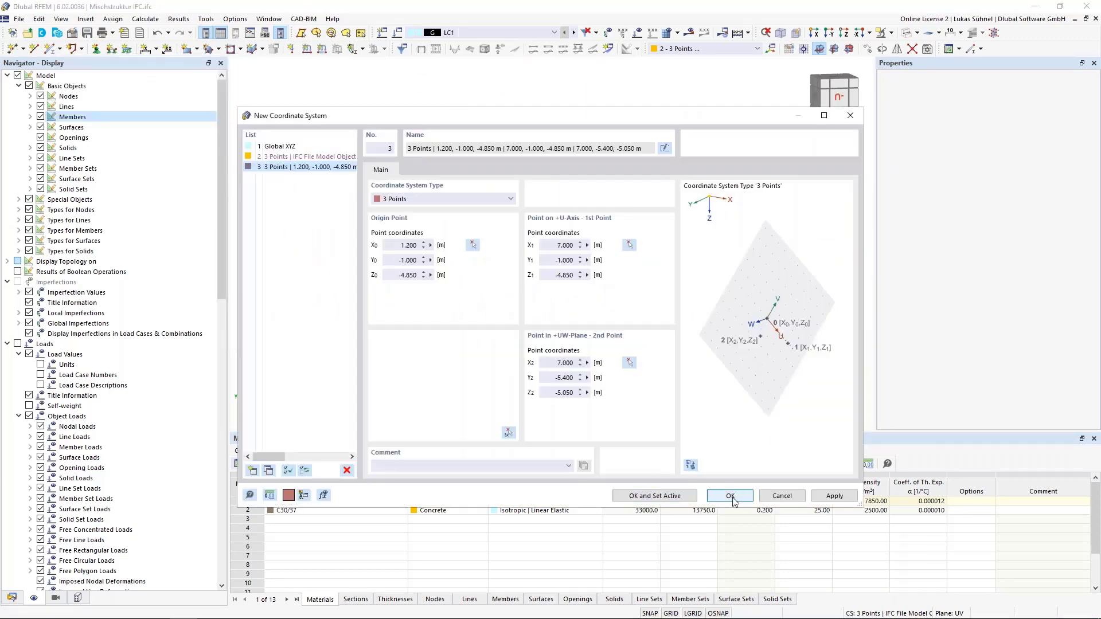
left_click(657, 497)
- Project the seven roof beams in direction V onto the parallel target plane through the beam-end node at U 5.800, V 0.000, W 0.000 m
left_click(478, 286)
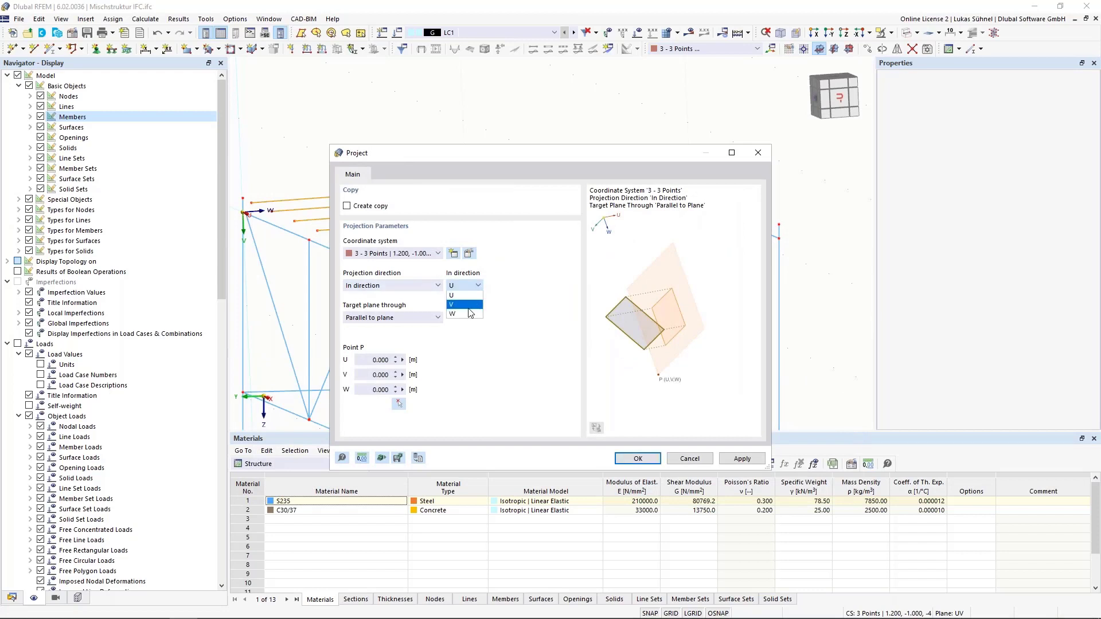
left_click(458, 305)
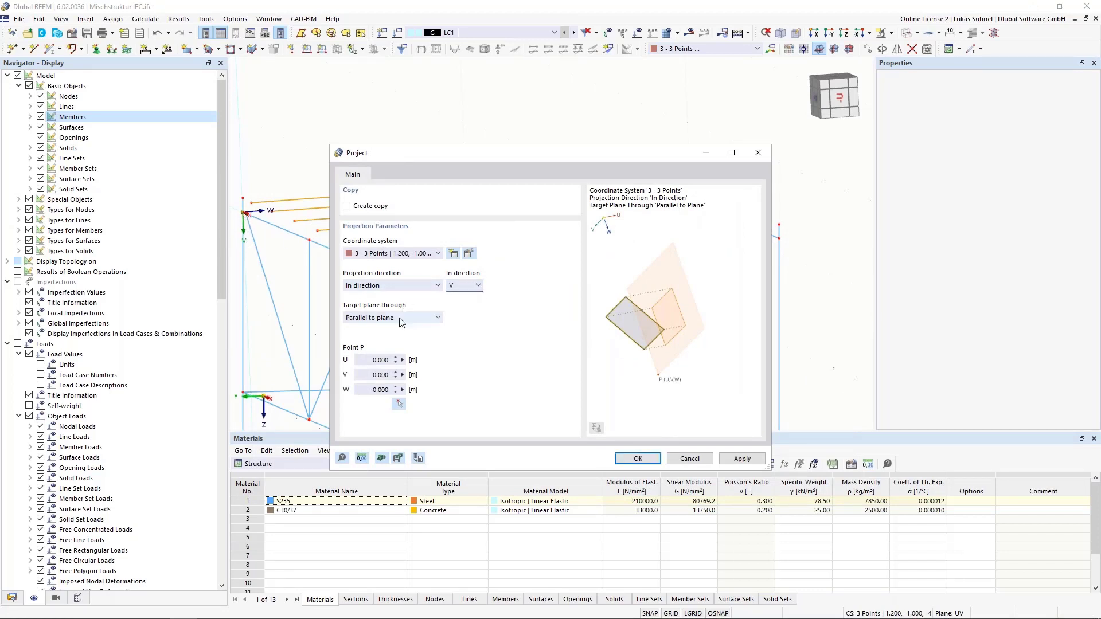
left_click(400, 405)
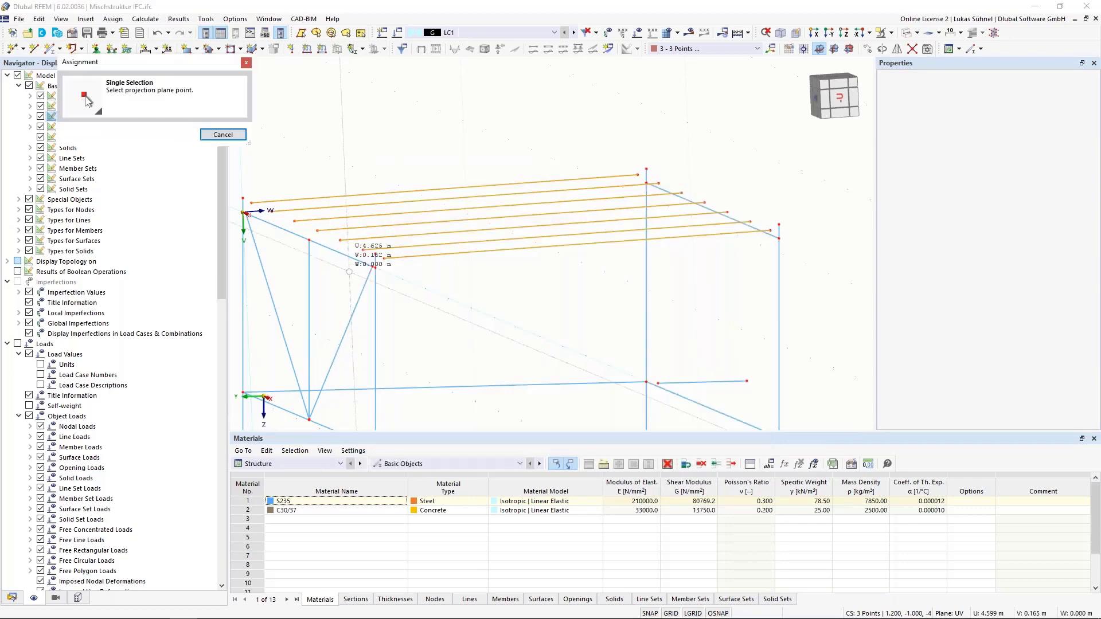
scroll(382, 270, "up", 3)
left_click(368, 265)
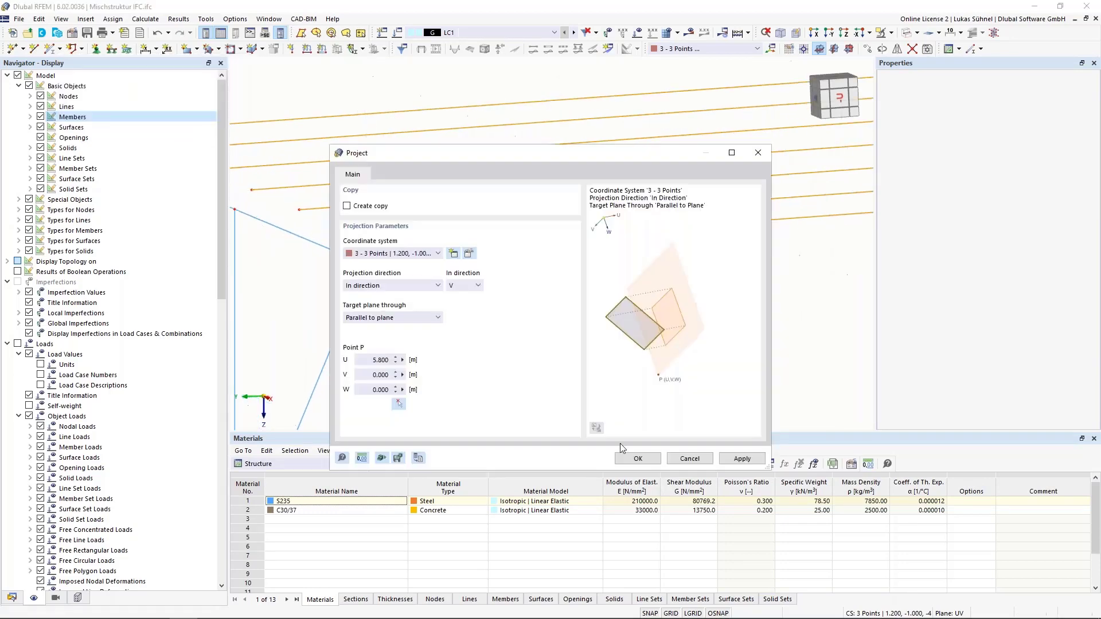
left_click(638, 459)
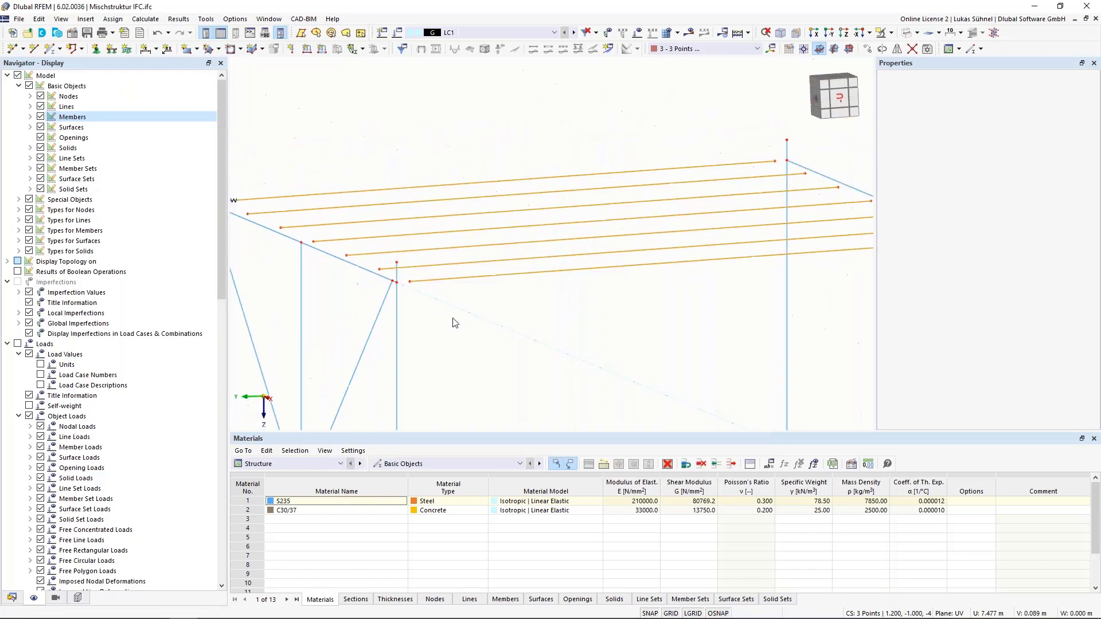
- Extend the seven projected roof beams on both sides to the next member/line
scroll(560, 331, "down", 2)
middle_click_drag(549, 332, 535, 319, "ctrl")
left_click_drag(543, 322, 492, 222)
right_click(492, 253)
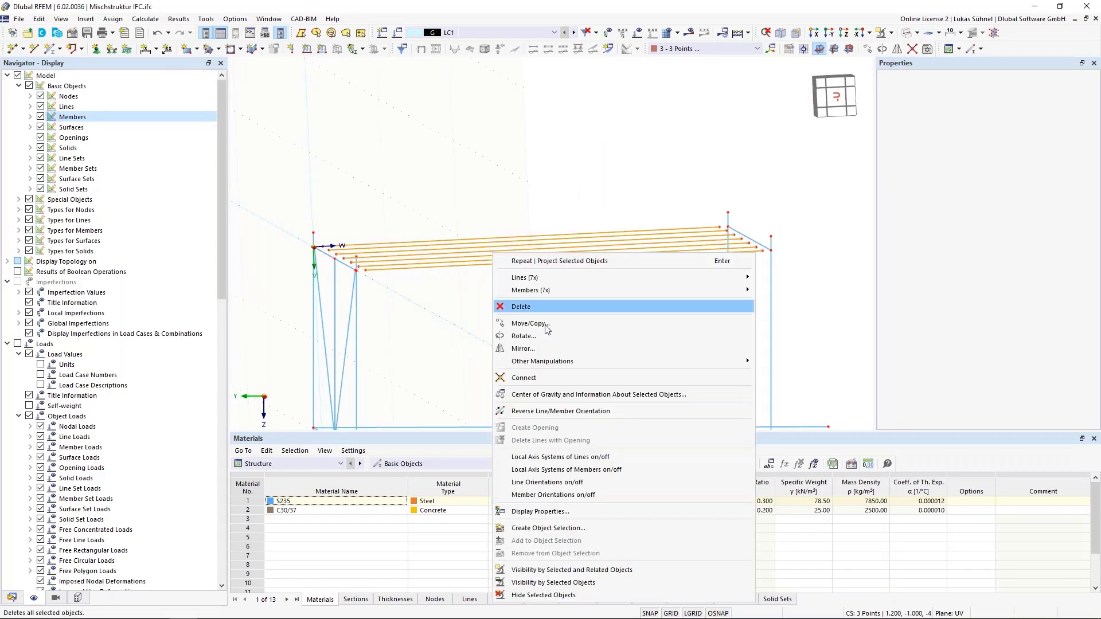
mouse_move(563, 291)
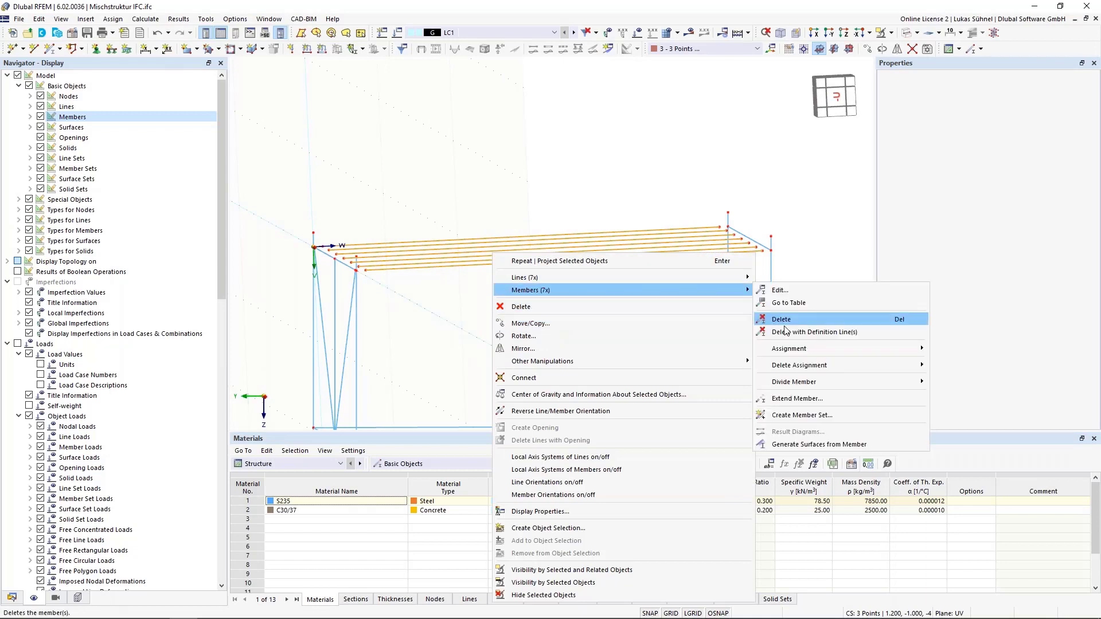
left_click(774, 400)
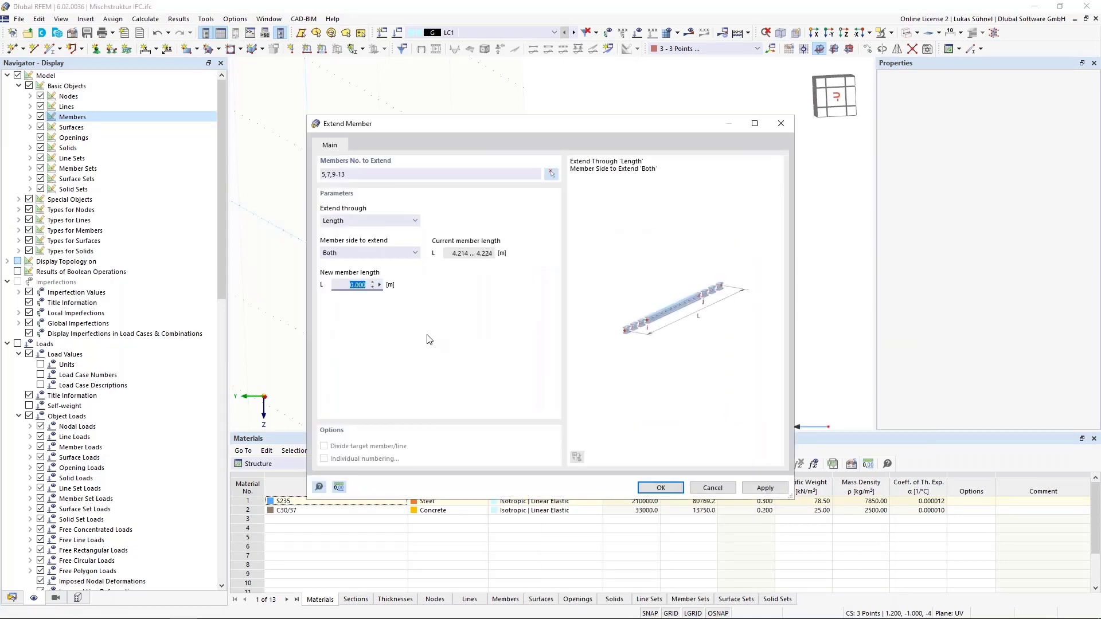
left_click(396, 253)
left_click(395, 253)
left_click(390, 222)
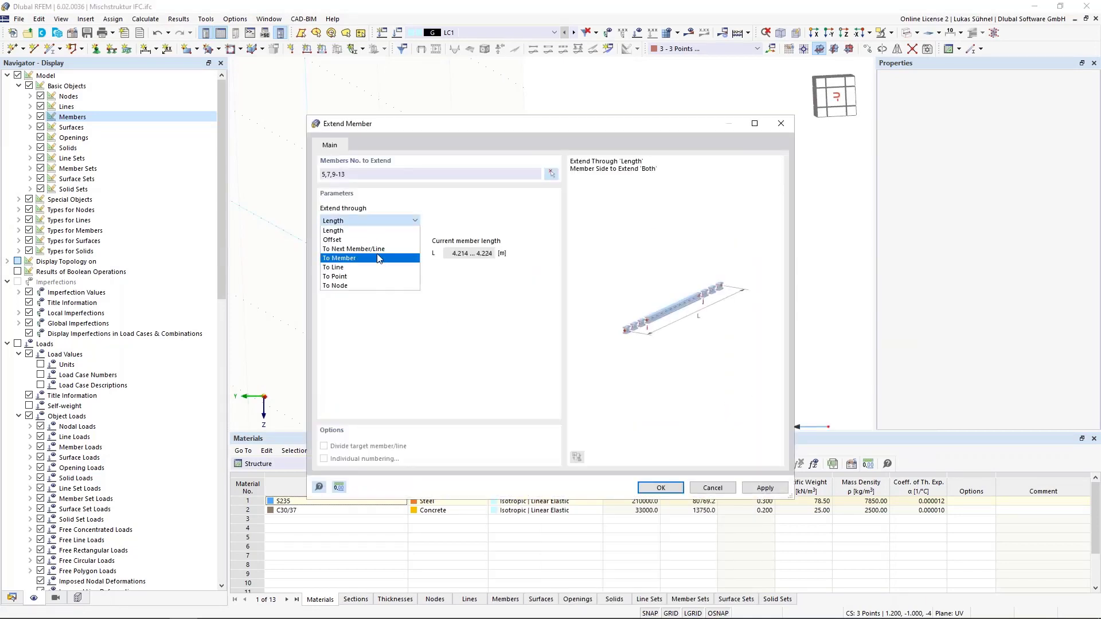
left_click(373, 249)
left_click(661, 488)
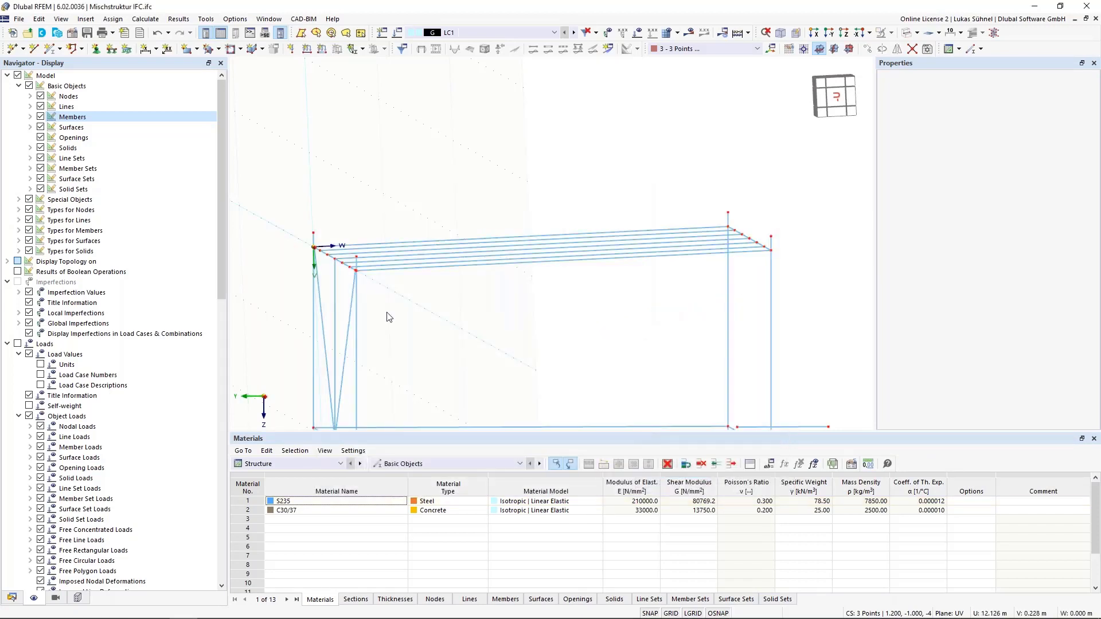
- Move the upper end nodes of both truss diagonals onto the adjacent column-to-upper-beam nodes
middle_click_drag(389, 317, 512, 376, "ctrl")
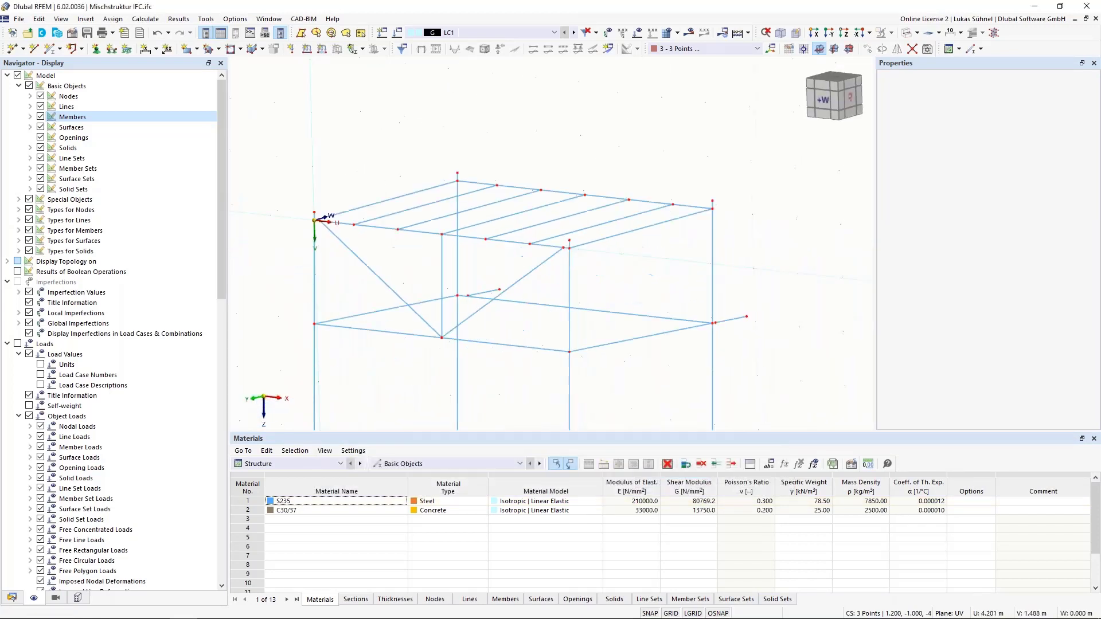
middle_click_drag(500, 322, 488, 284, "ctrl")
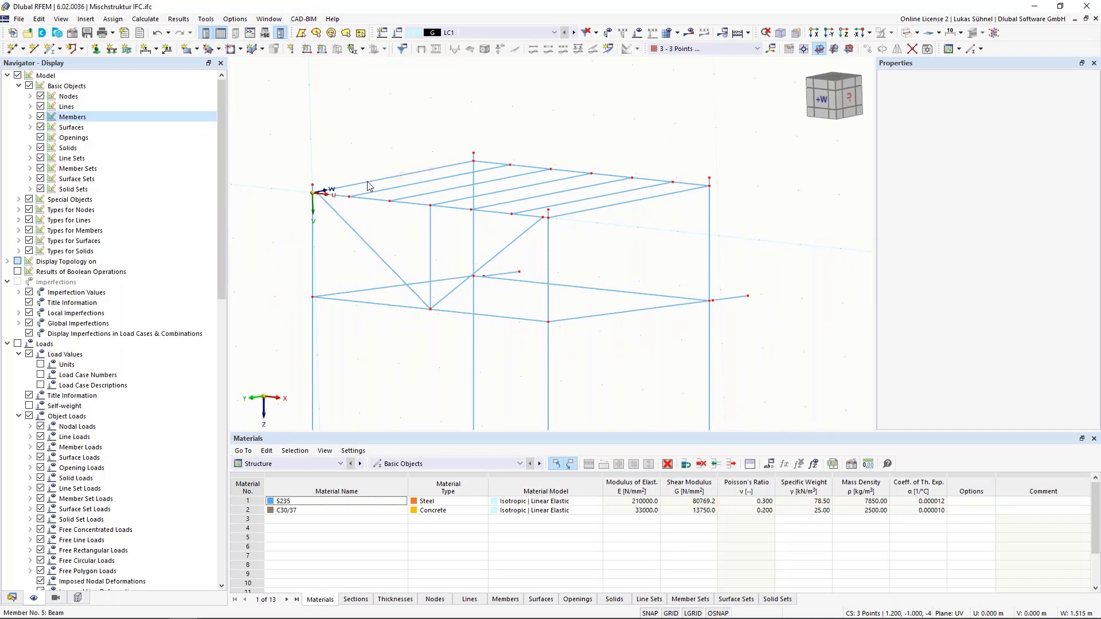
scroll(314, 189, "up", 5)
scroll(390, 304, "up", 3)
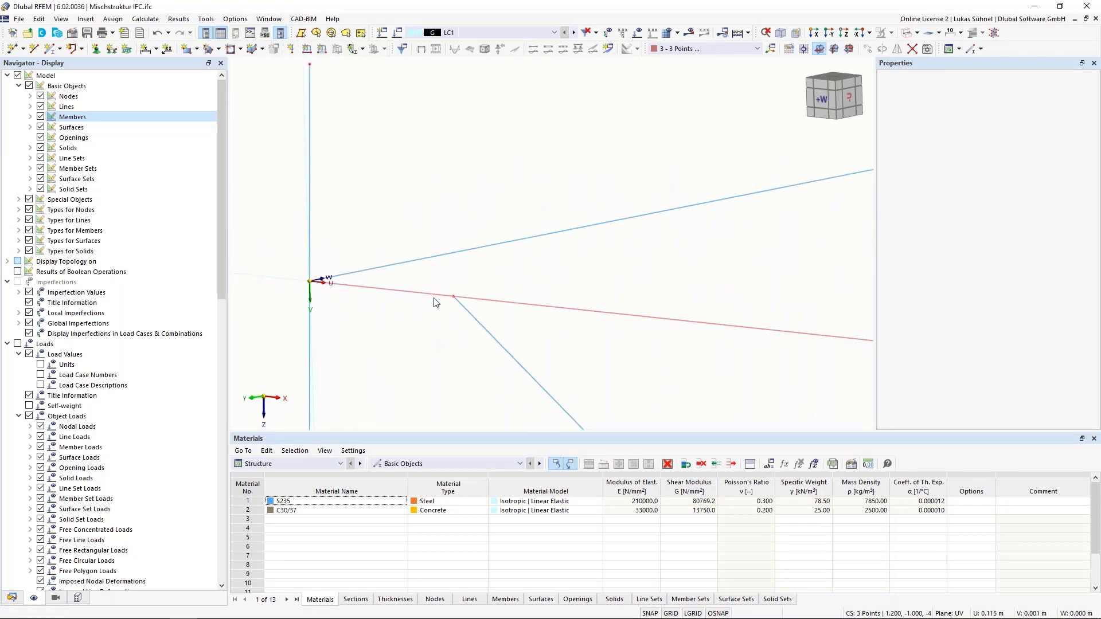
left_click_drag(453, 302, 310, 281)
scroll(298, 204, "down", 5)
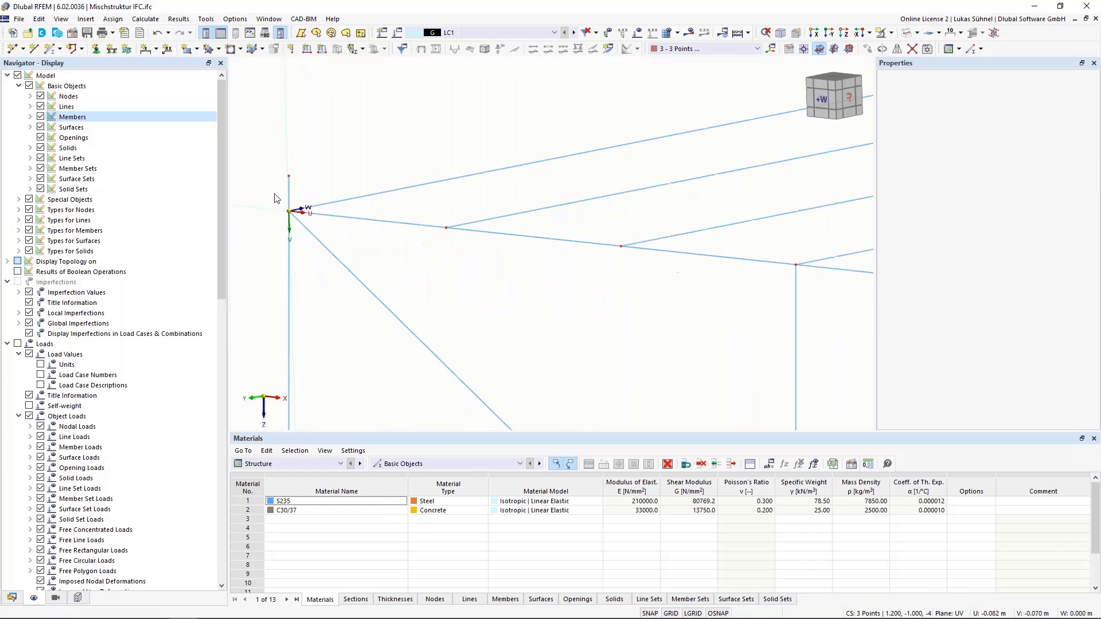
scroll(532, 263, "up", 4)
scroll(530, 259, "up", 4)
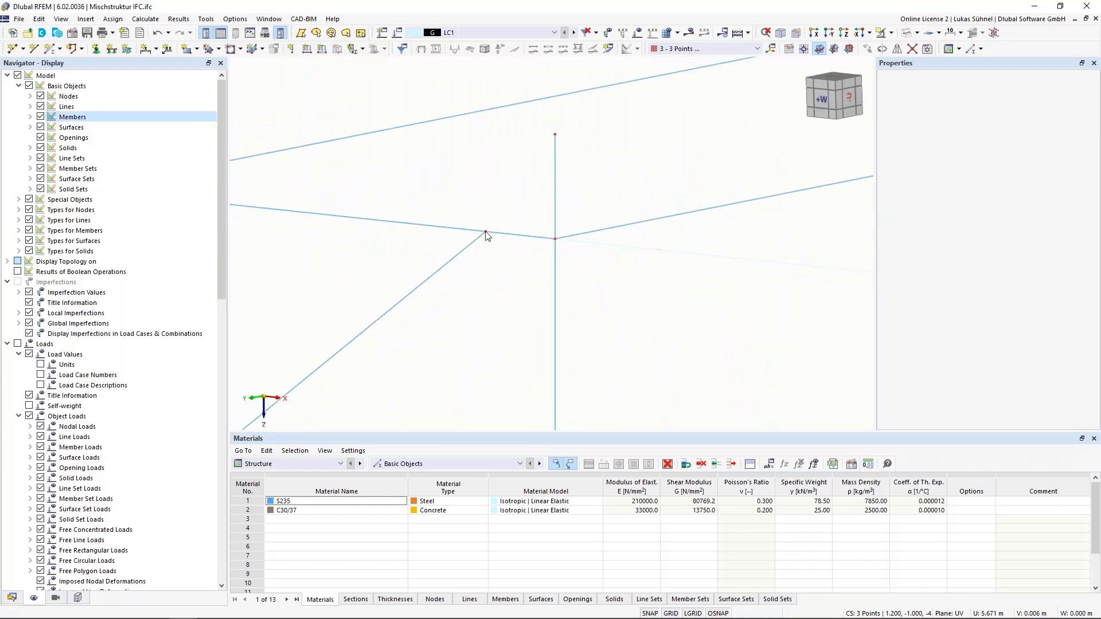
left_click_drag(486, 232, 555, 242)
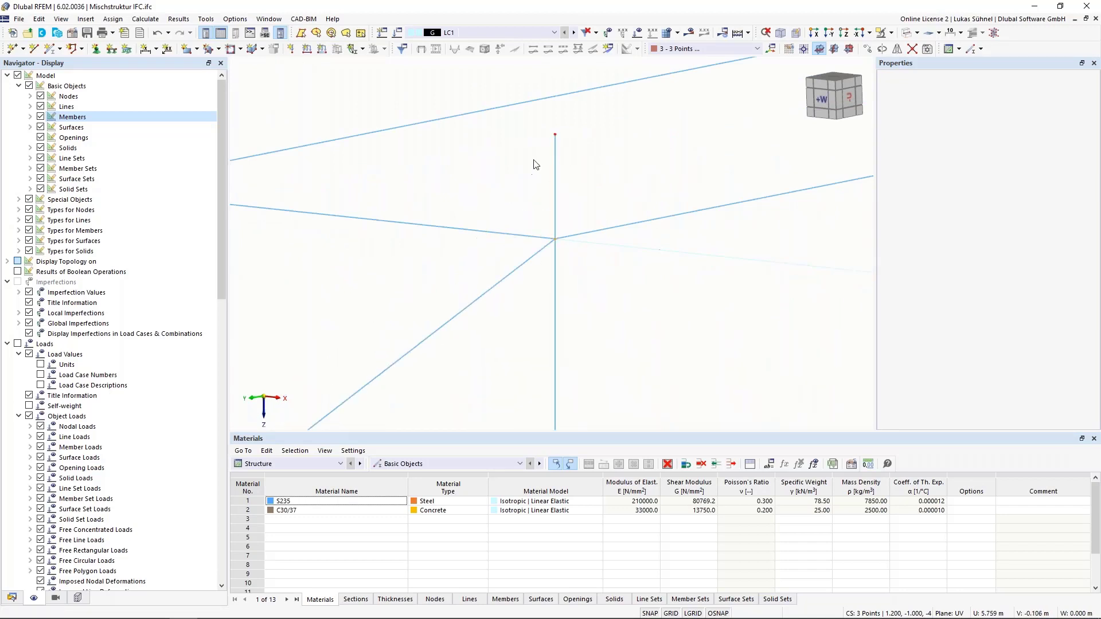
scroll(544, 163, "down", 5)
scroll(426, 302, "down", 6)
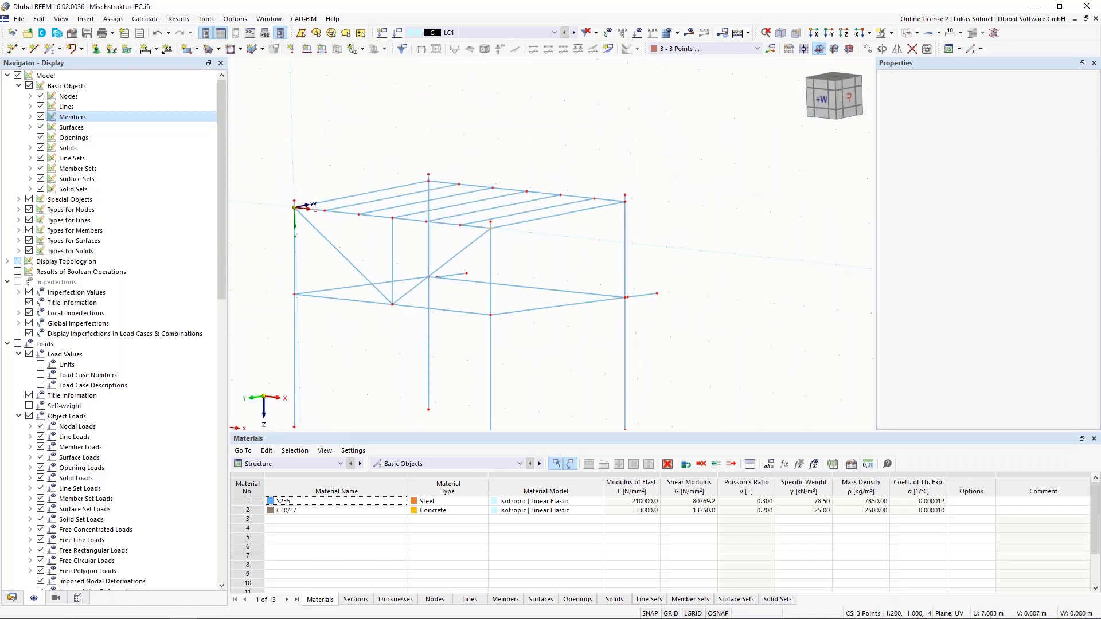
- Display the IFC objects together with the converted members as rendered solids and review the whole structure
middle_click_drag(450, 256, 441, 239)
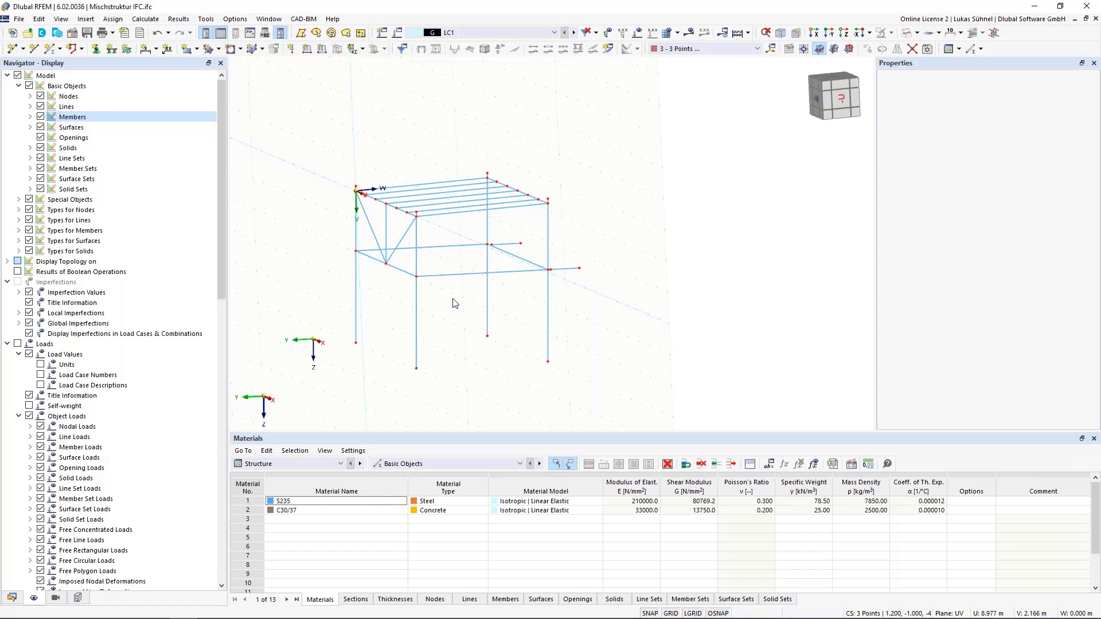
scroll(455, 303, "down", 3)
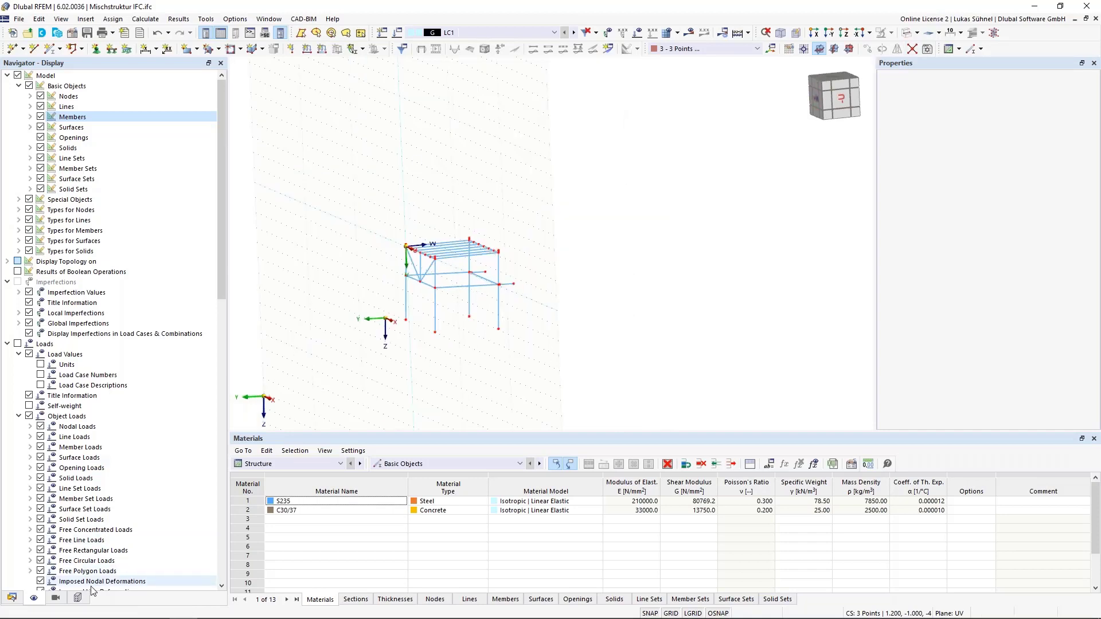
left_click(78, 598)
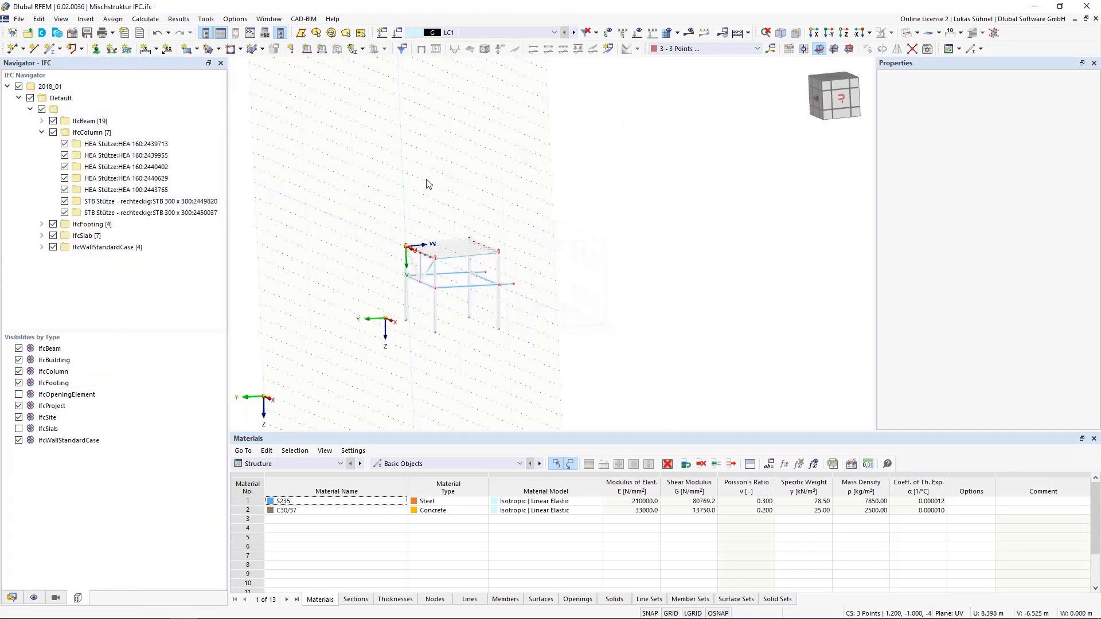
left_click(905, 33)
scroll(510, 301, "up", 3)
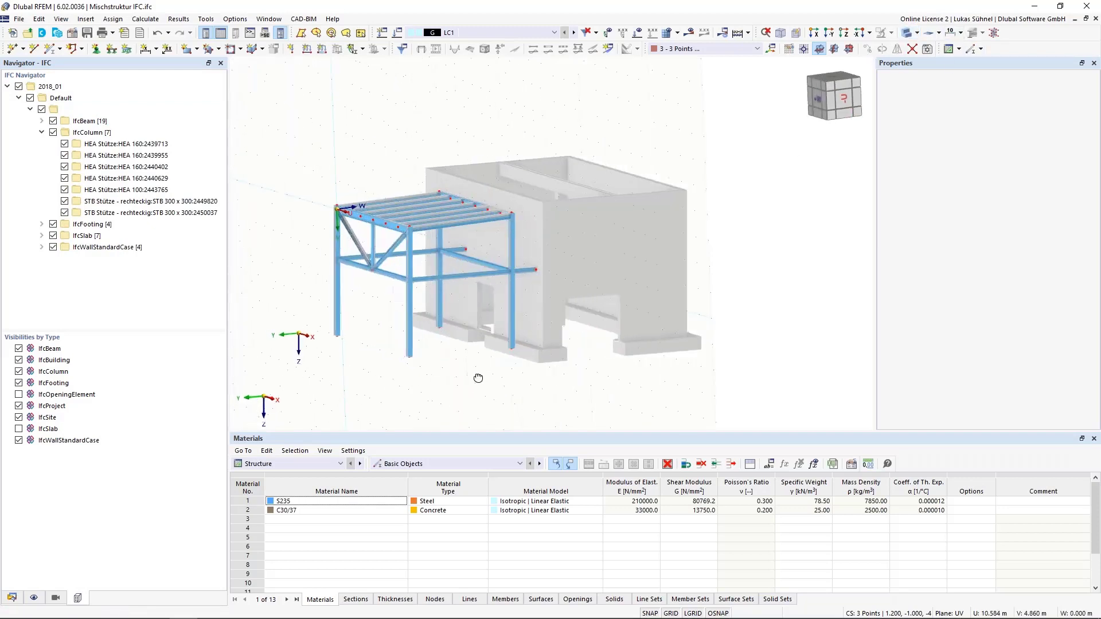
middle_click_drag(478, 379, 477, 394, "ctrl")
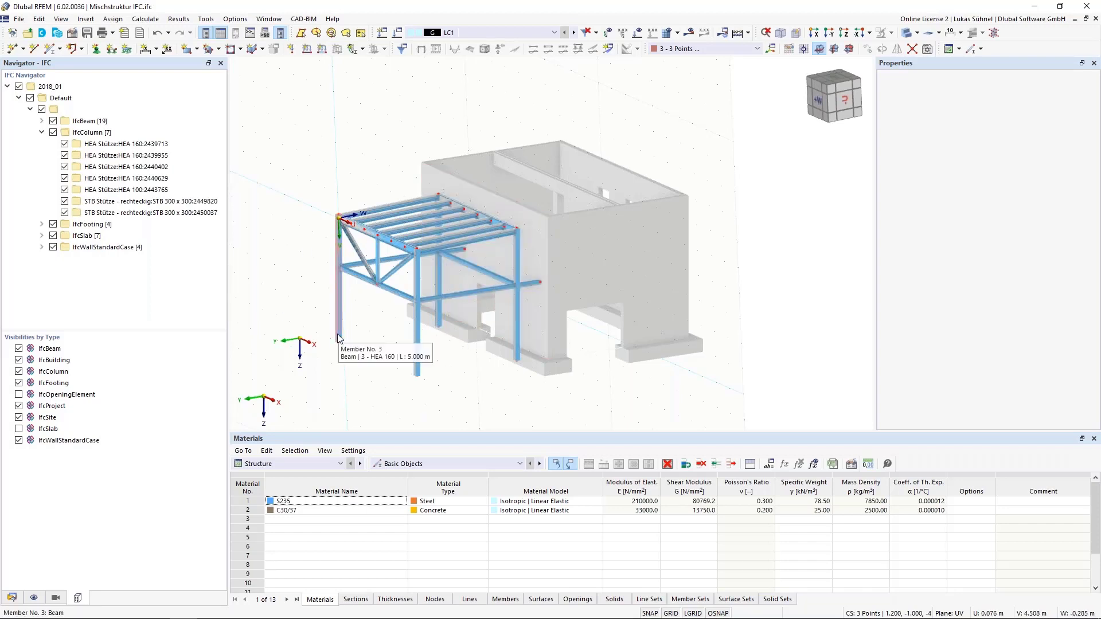
- Close the IFC model without saving its changes and open the Stadion.rf6 model for viewing
left_click(1096, 18)
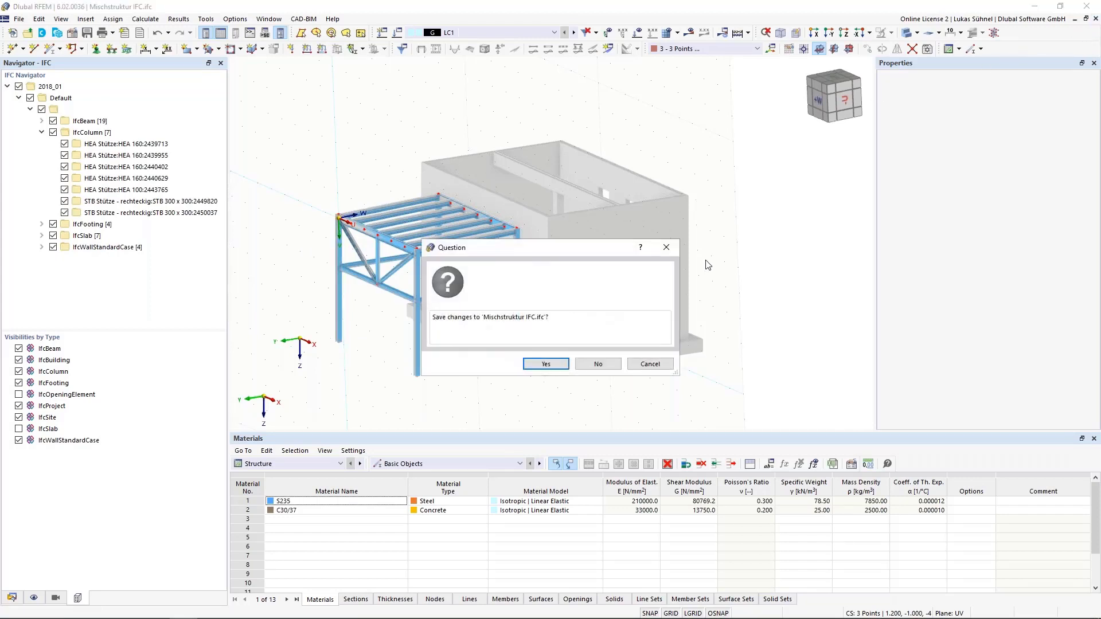
left_click(614, 370)
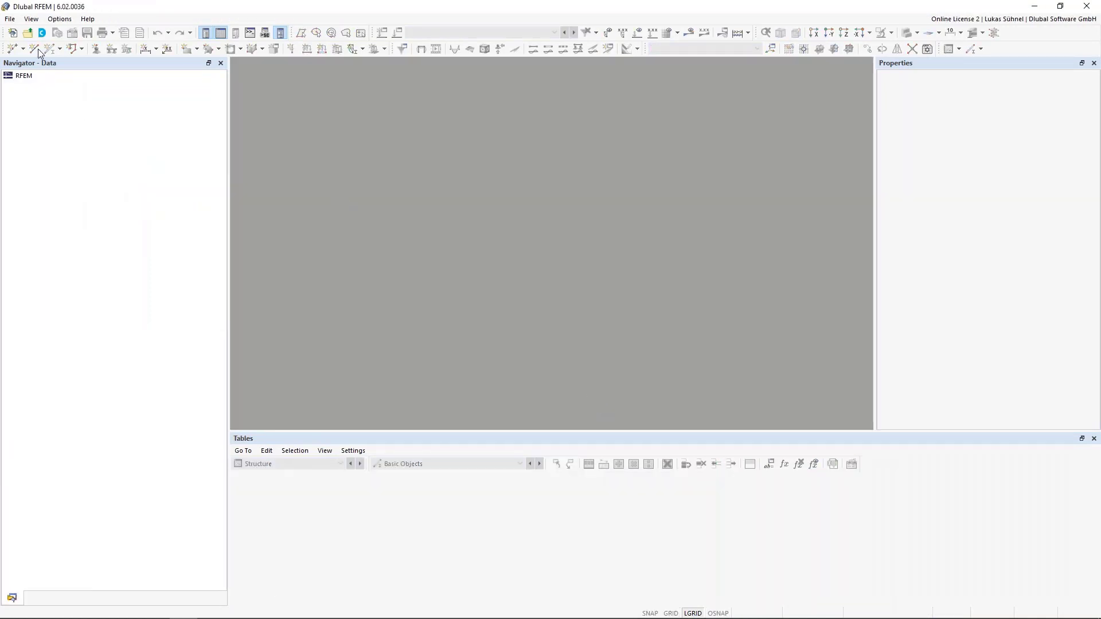
left_click(10, 18)
left_click(30, 94)
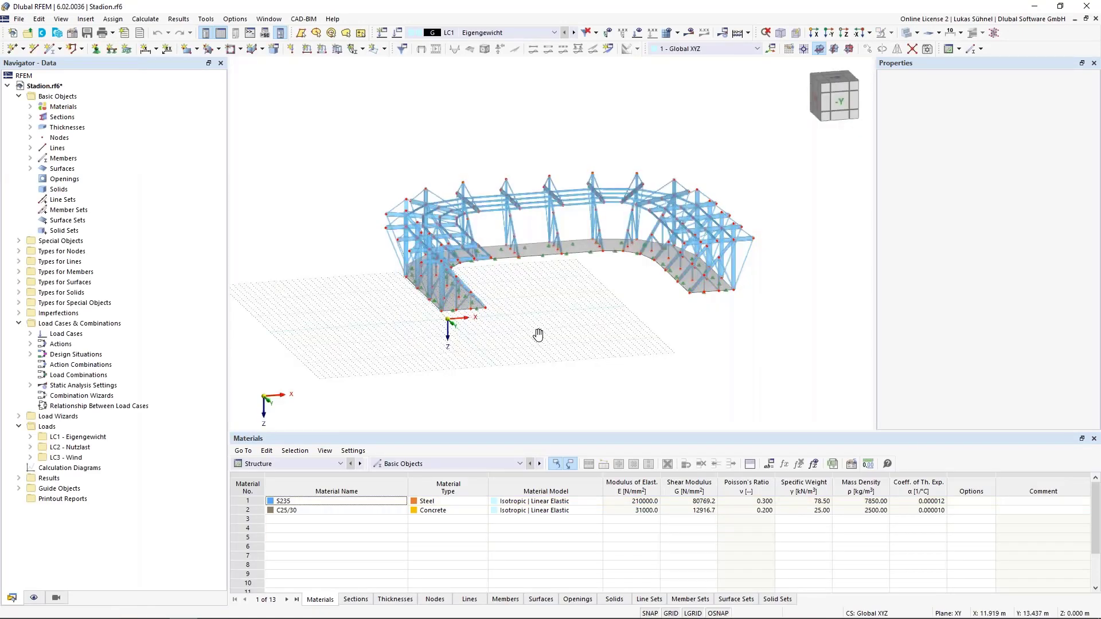
middle_click_drag(538, 335, 545, 373)
scroll(422, 367, "up", 4)
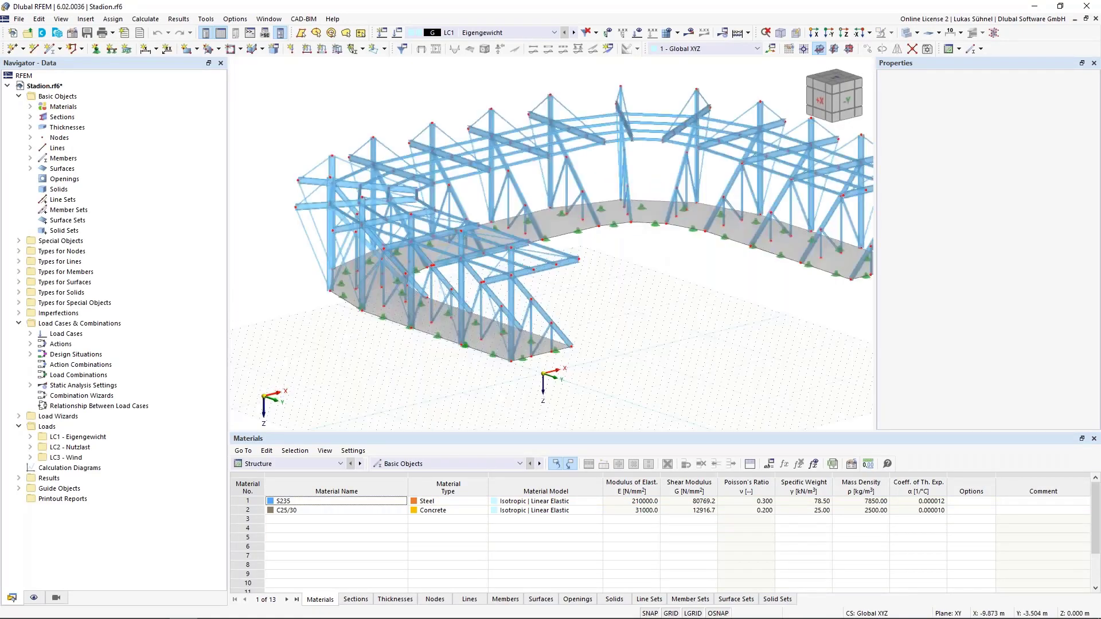
scroll(367, 396, "down", 3)
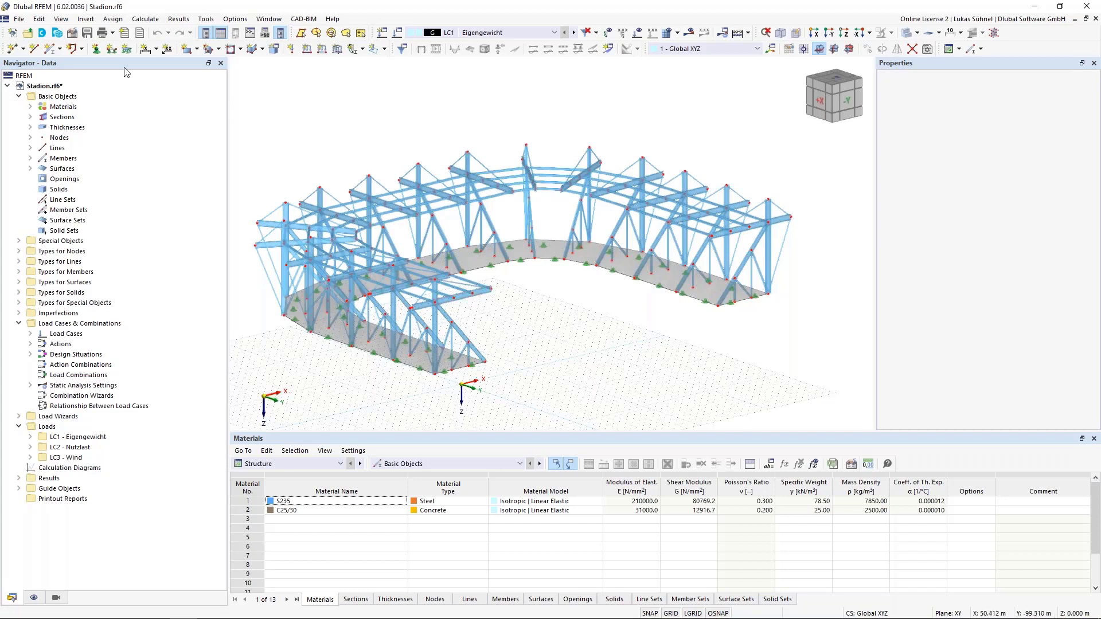
- Start an IFC export of the stadium model with the Y and Z coordinates mirrored
left_click(19, 19)
mouse_move(79, 318)
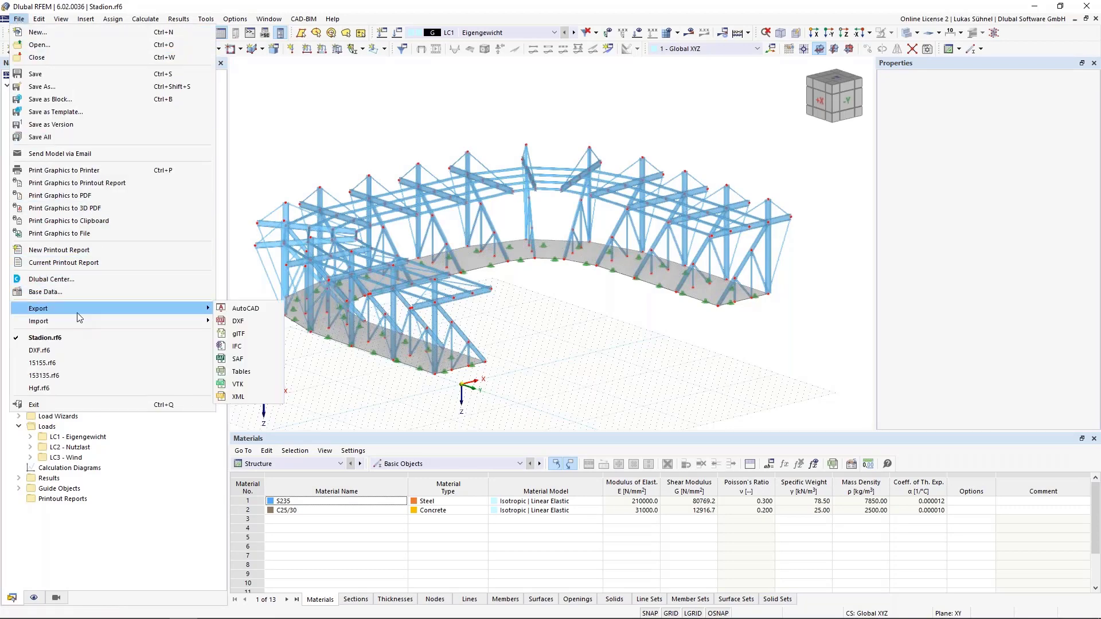
left_click(247, 346)
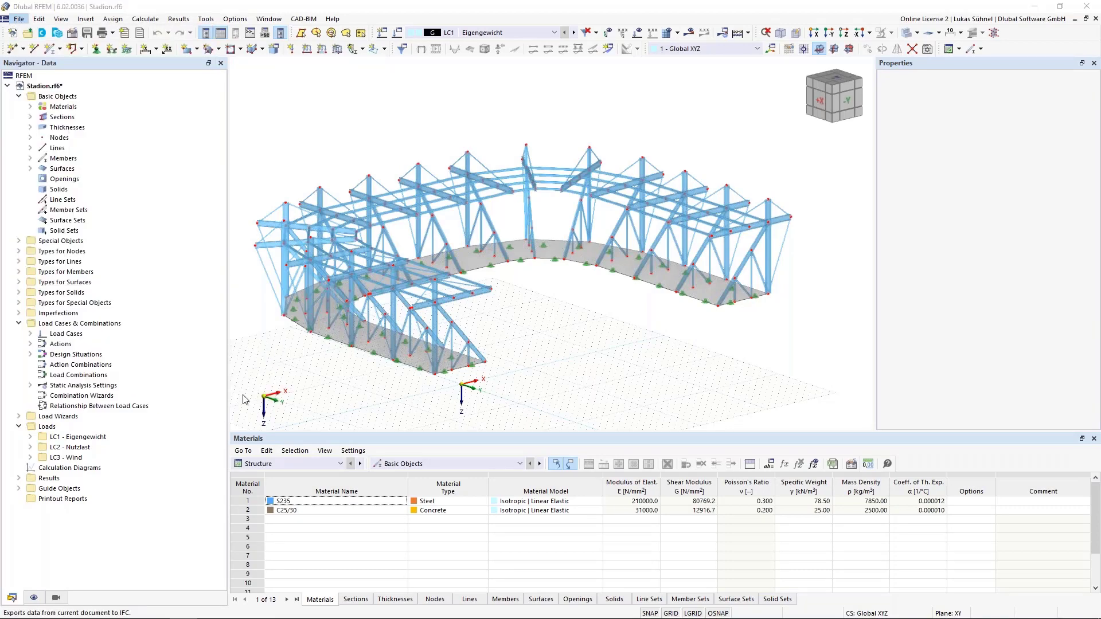
left_click(647, 260)
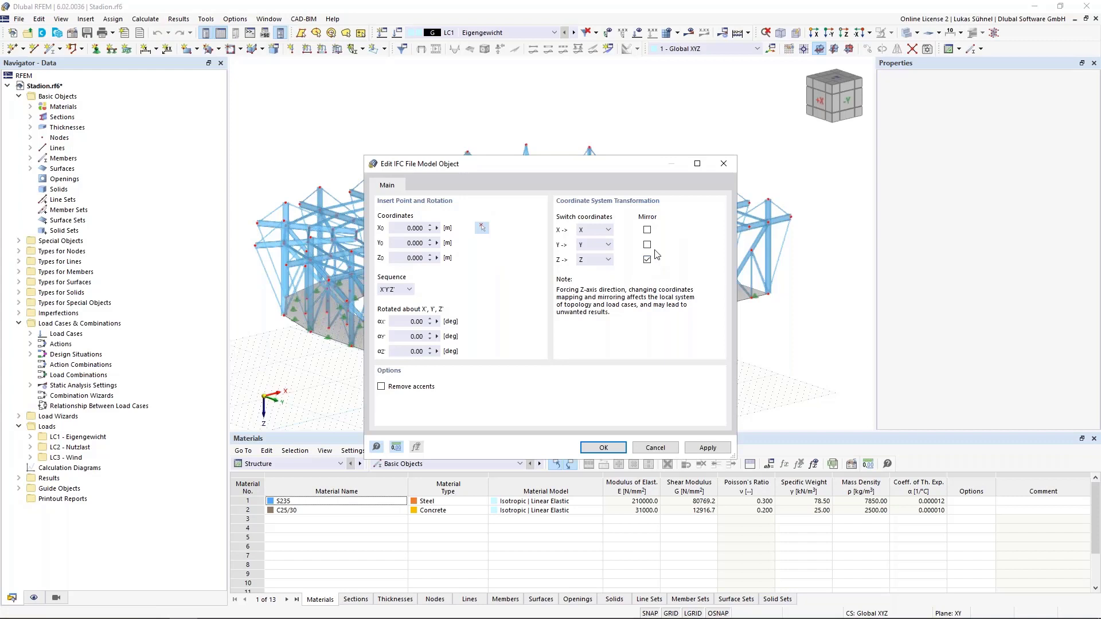
left_click(648, 245)
left_click(604, 448)
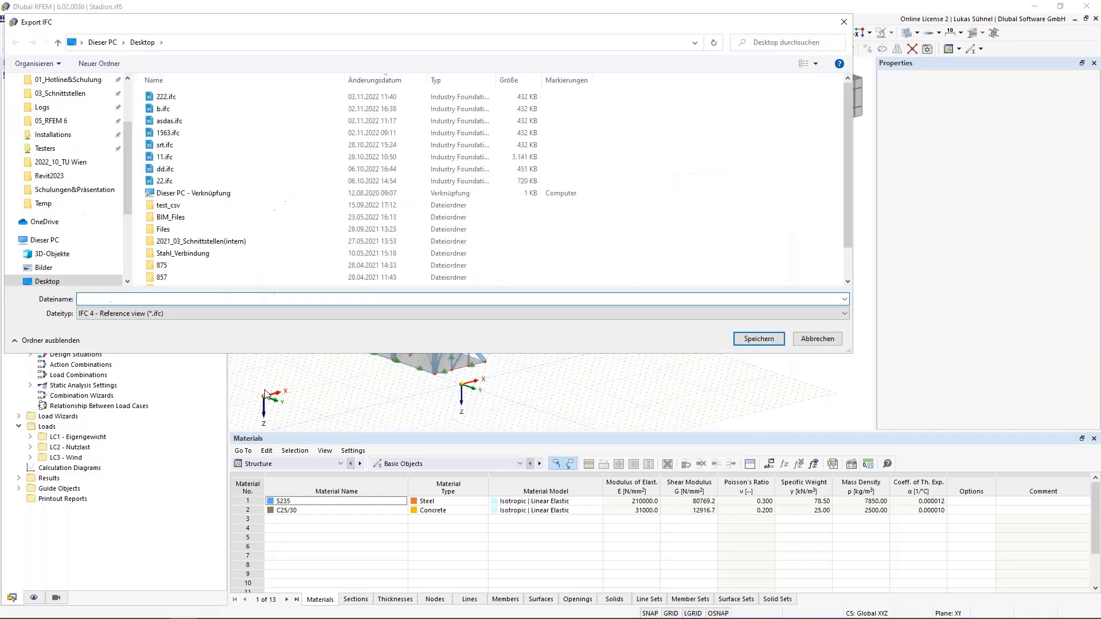
- Save the export to the Desktop as stadion in the IFC 4 - Reference view format
type("stadion")
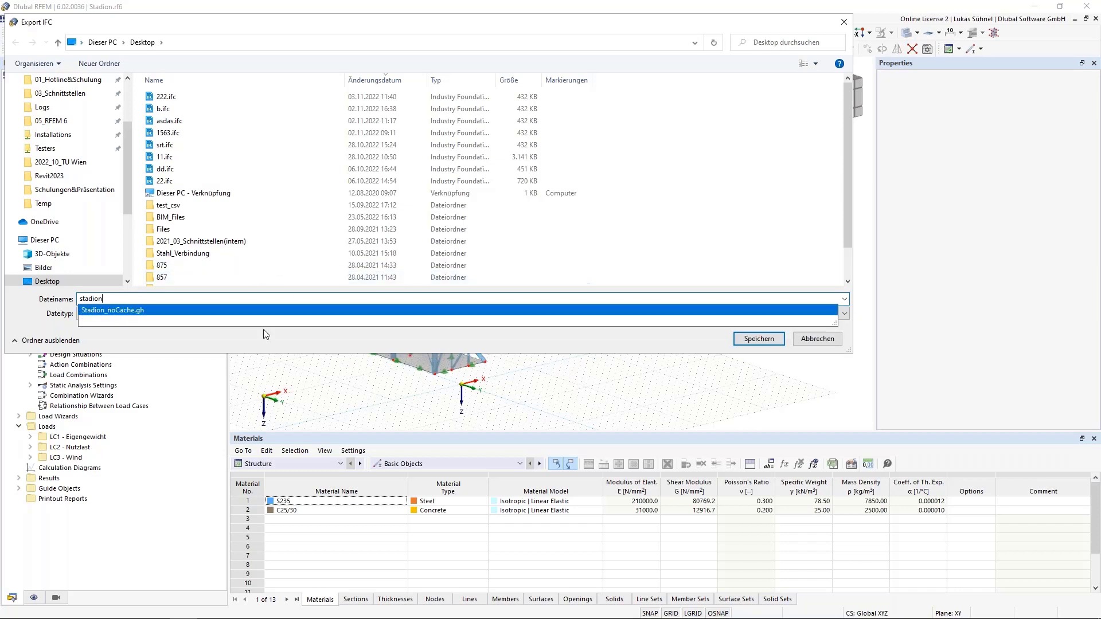
left_click(118, 320)
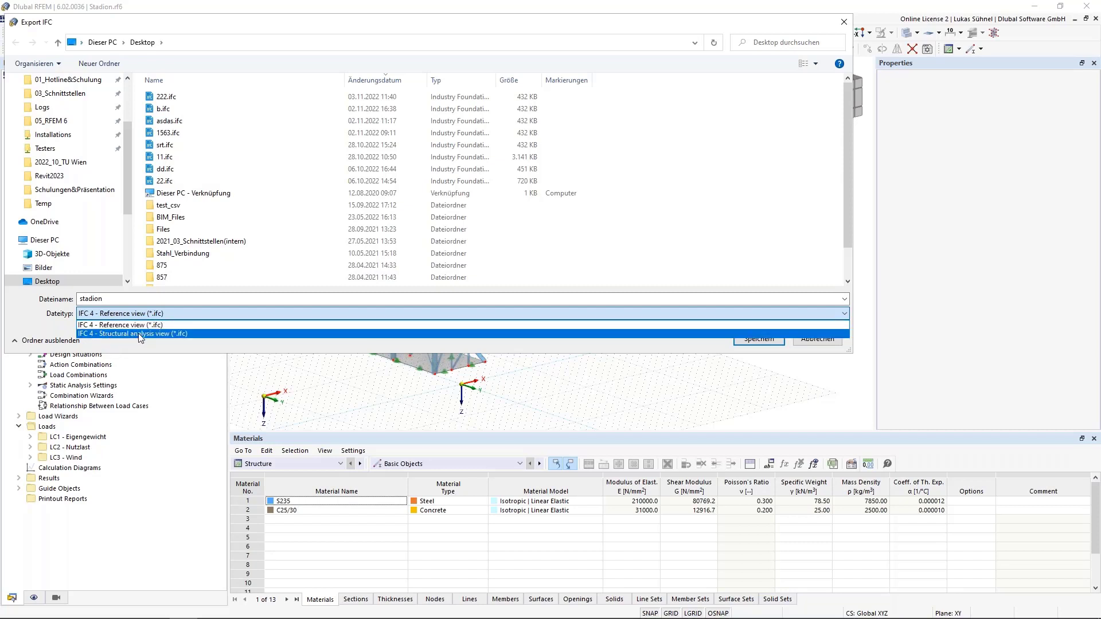
left_click(126, 327)
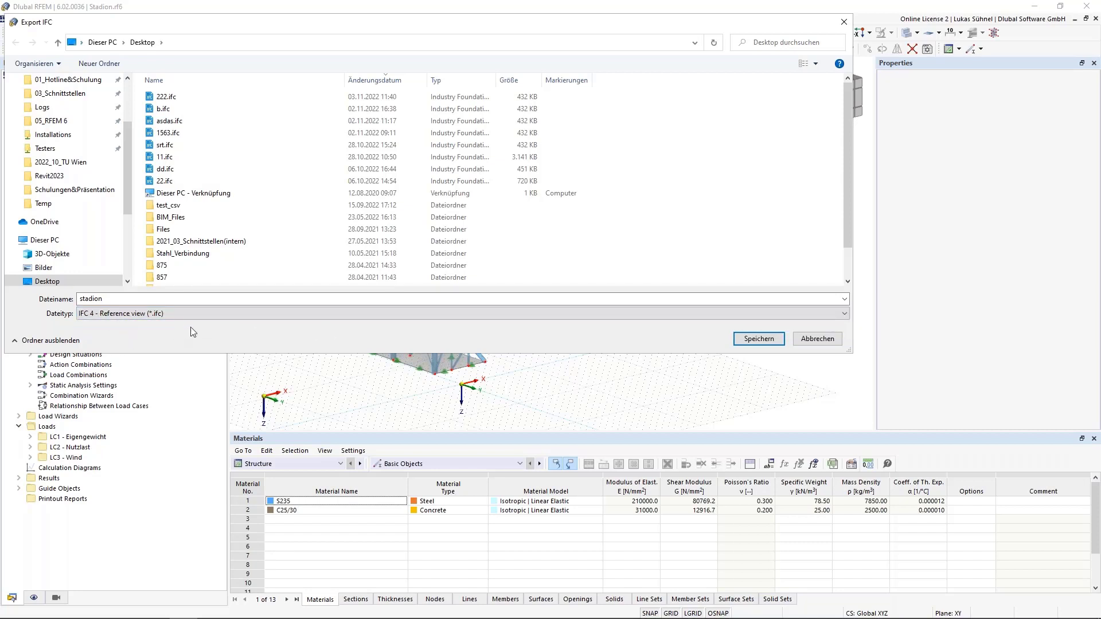
left_click(758, 339)
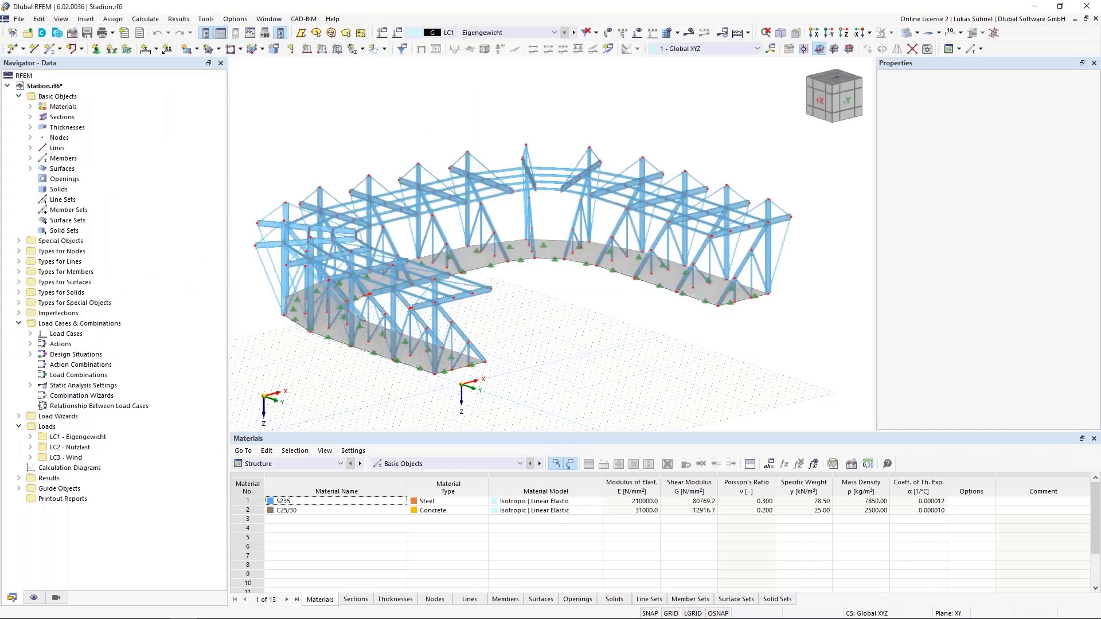
- Open the exported stadion.ifc in BIMvision and select an inclined grandstand beam near the front end of the stadium
mouse_move(43, 608)
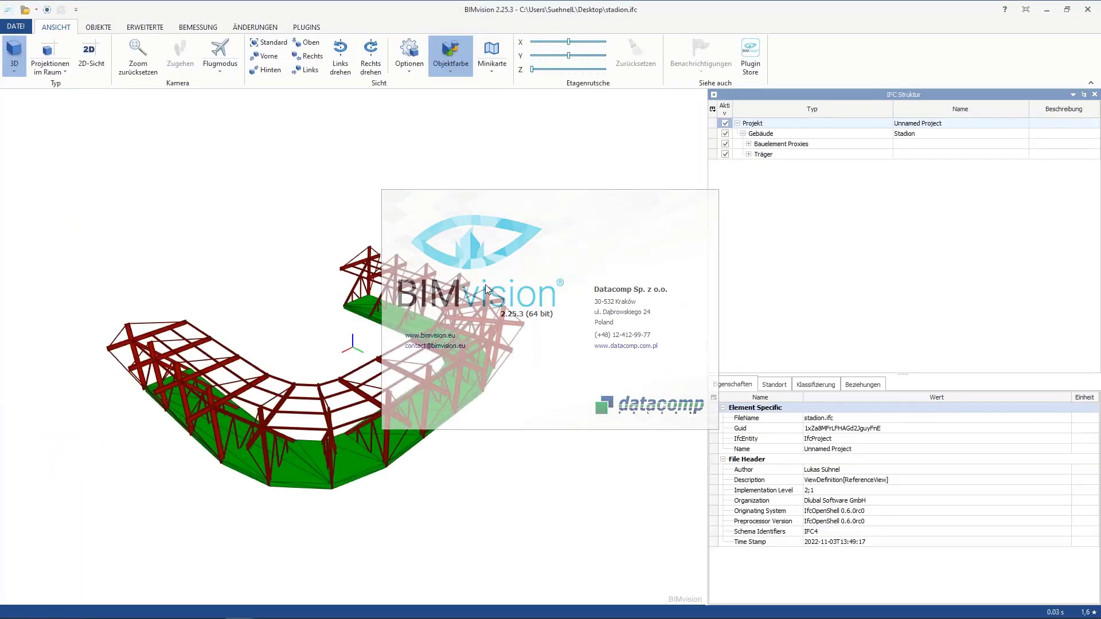
left_click_drag(554, 352, 363, 415)
scroll(284, 442, "up", 6)
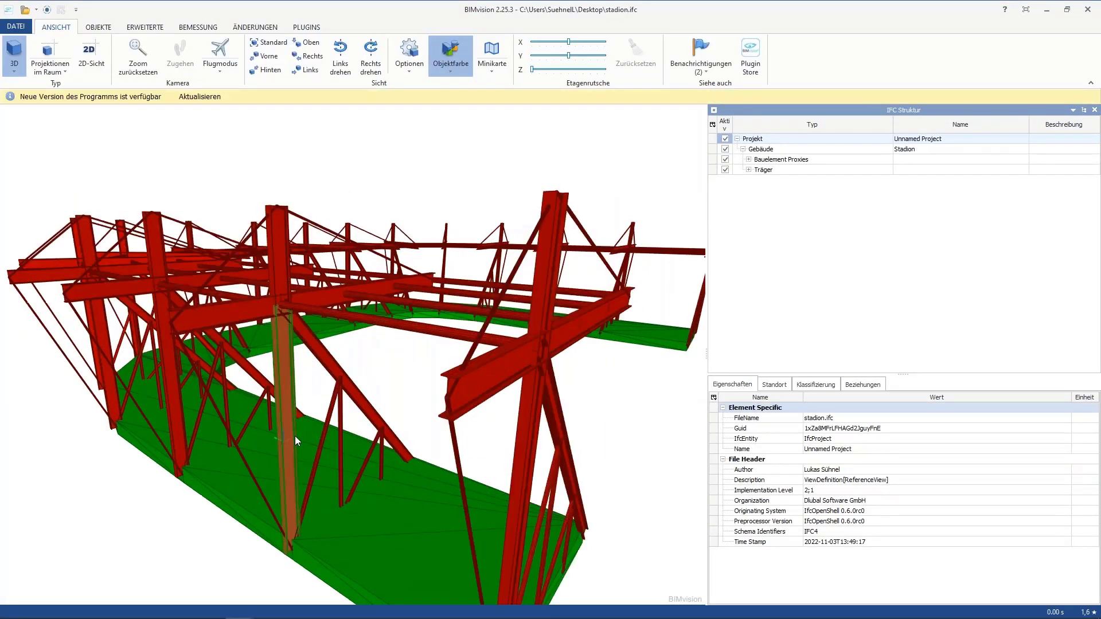
scroll(295, 434, "down", 3)
left_click(314, 392)
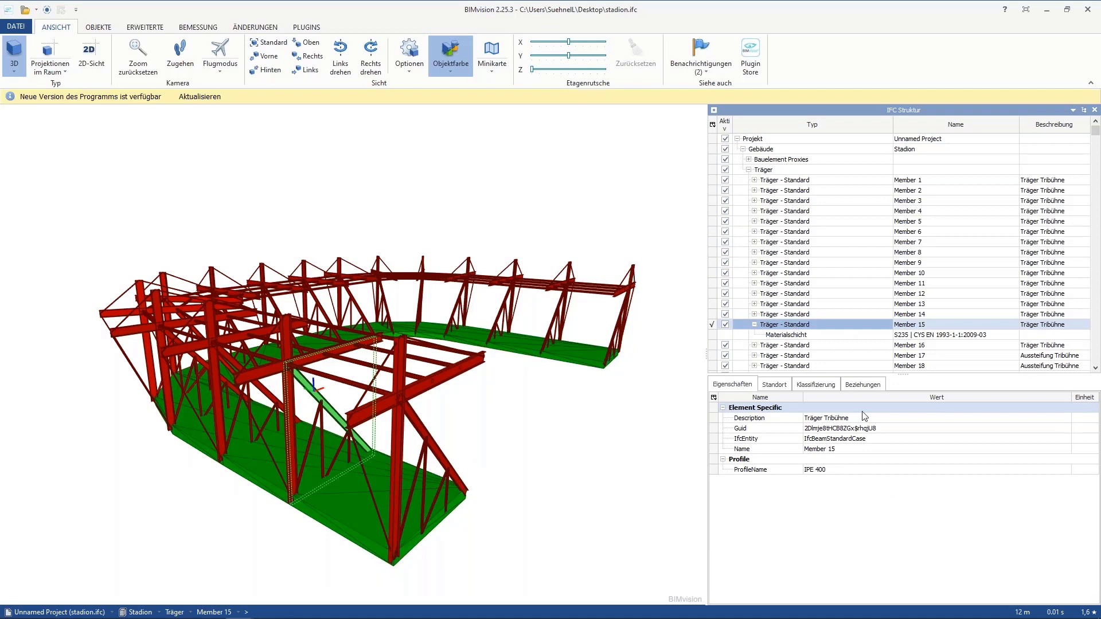
- Check the selected beam's profile name and its material properties, and review the complete stadium model
left_click(829, 474)
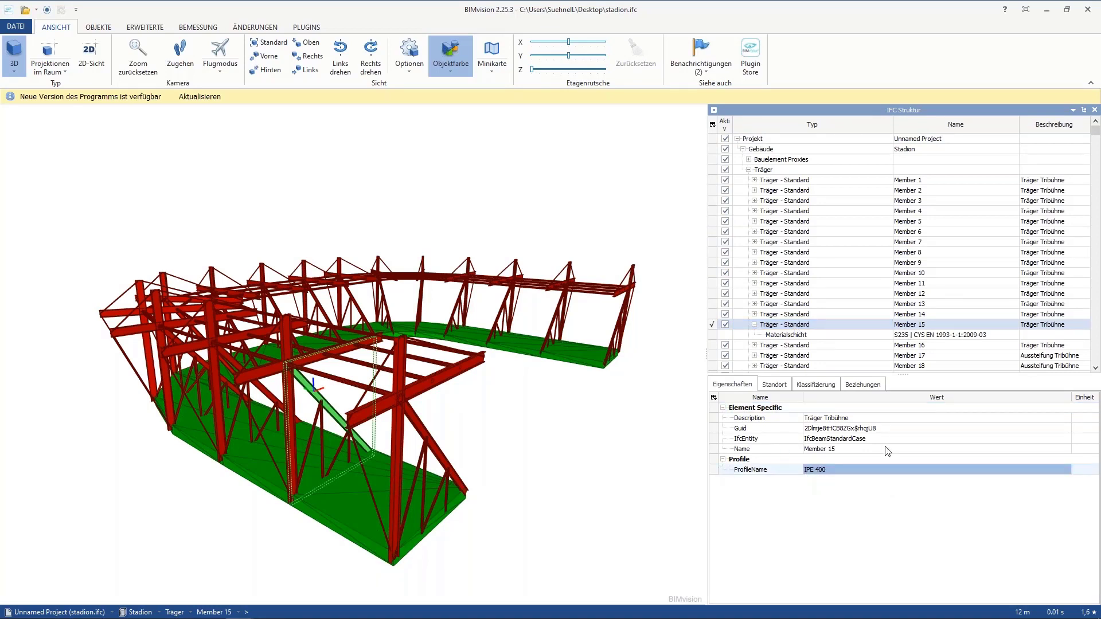
left_click(910, 336)
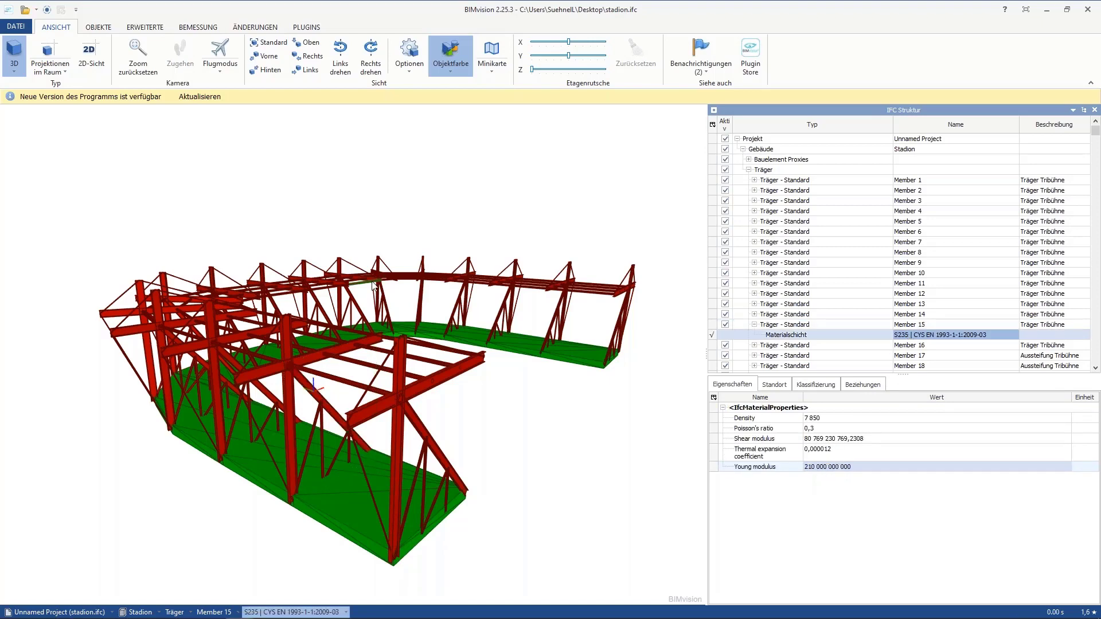
left_click_drag(484, 432, 393, 351)
scroll(401, 360, "down", 3)
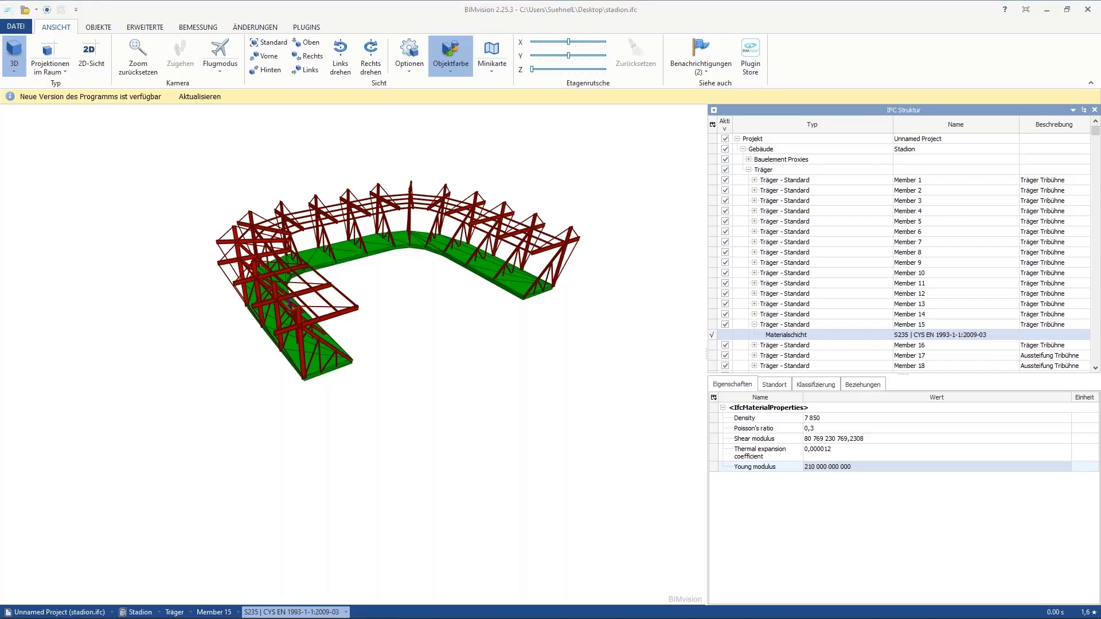
key("alt+Tab")
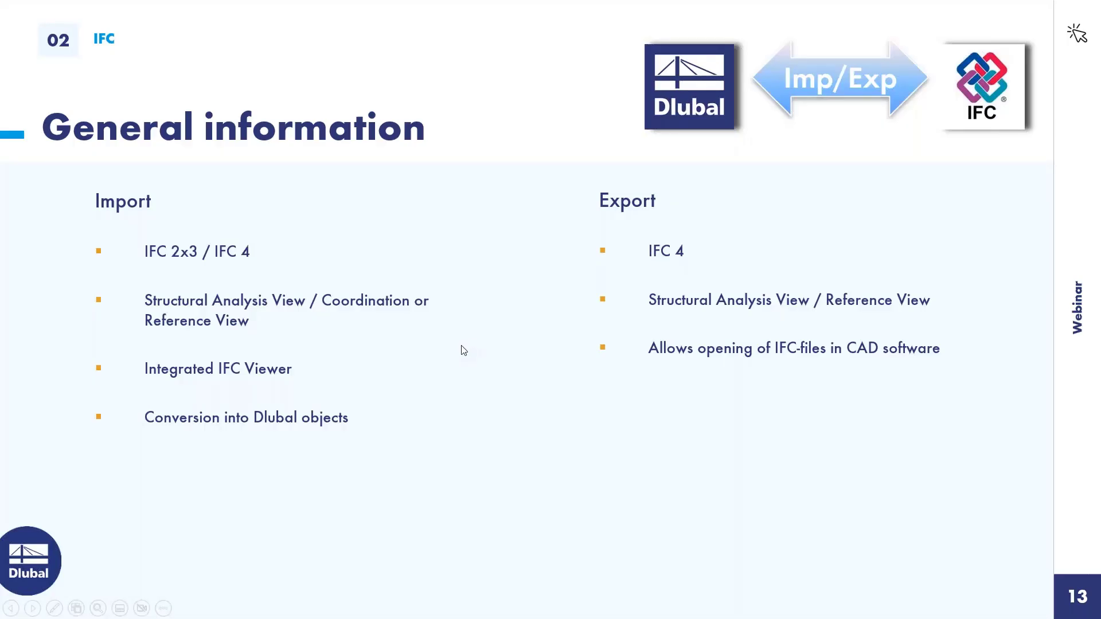
key("Right")
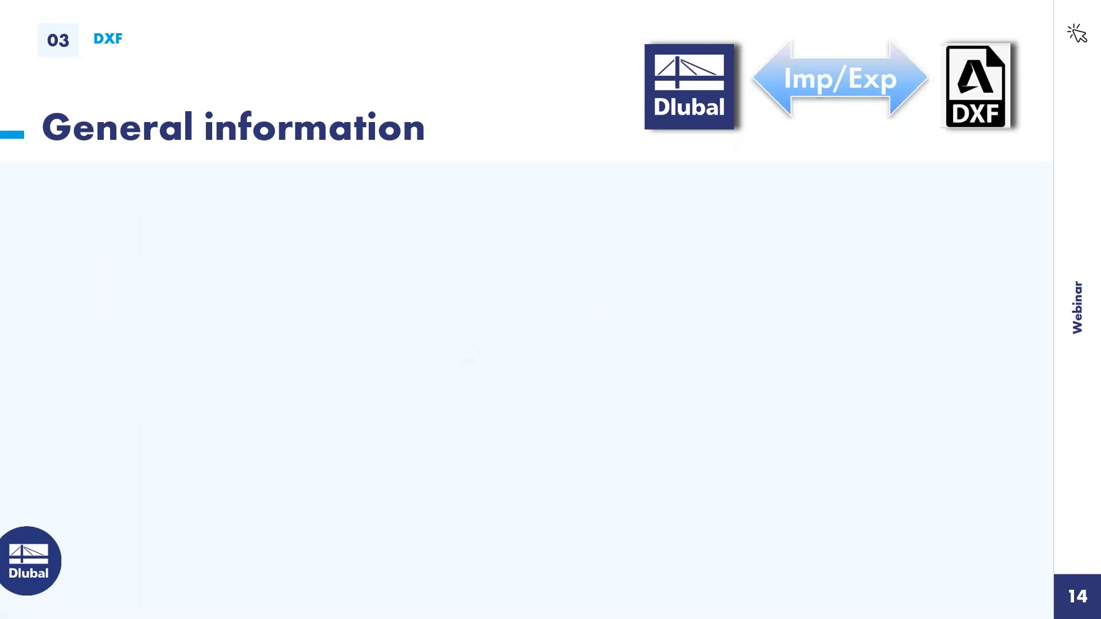
key("Right")
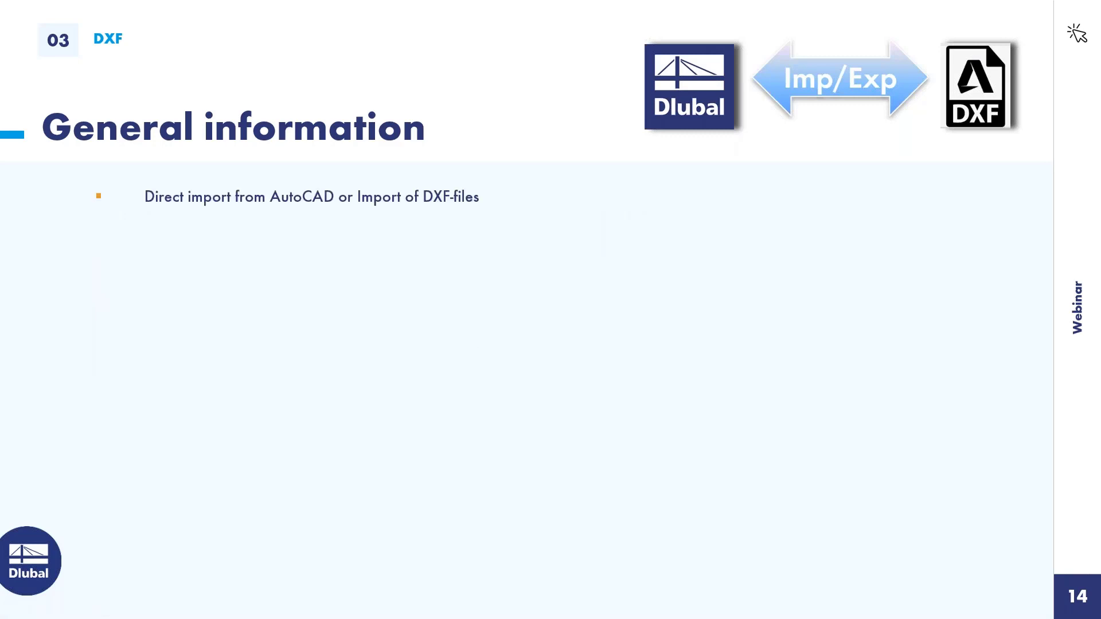
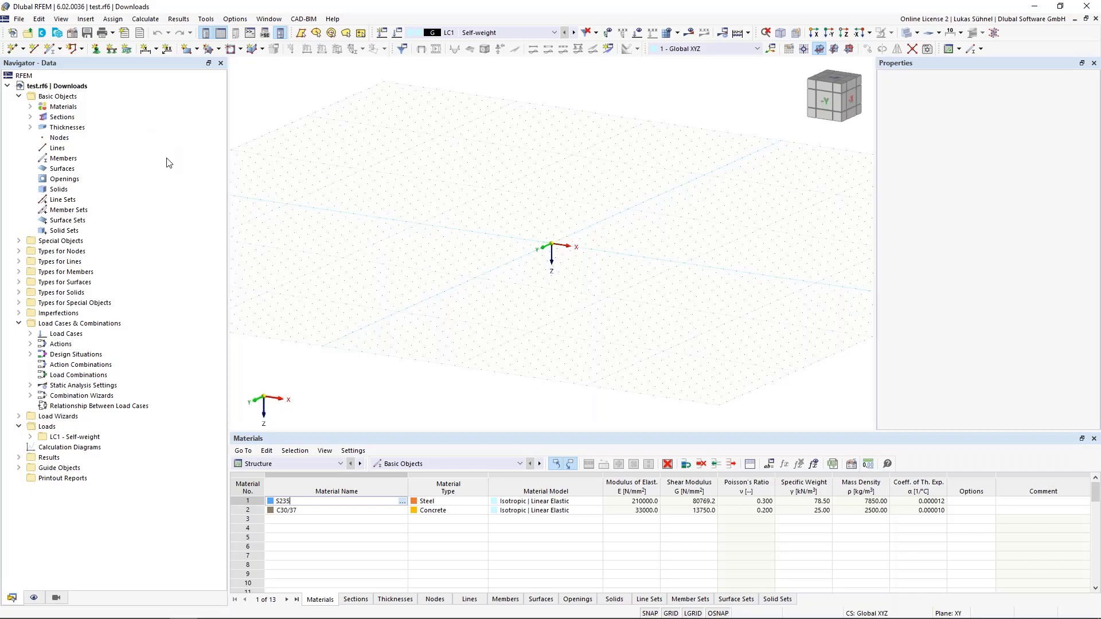
- Create a new background layer under the guide objects of the test.rf6 model in RFEM
left_click(20, 469)
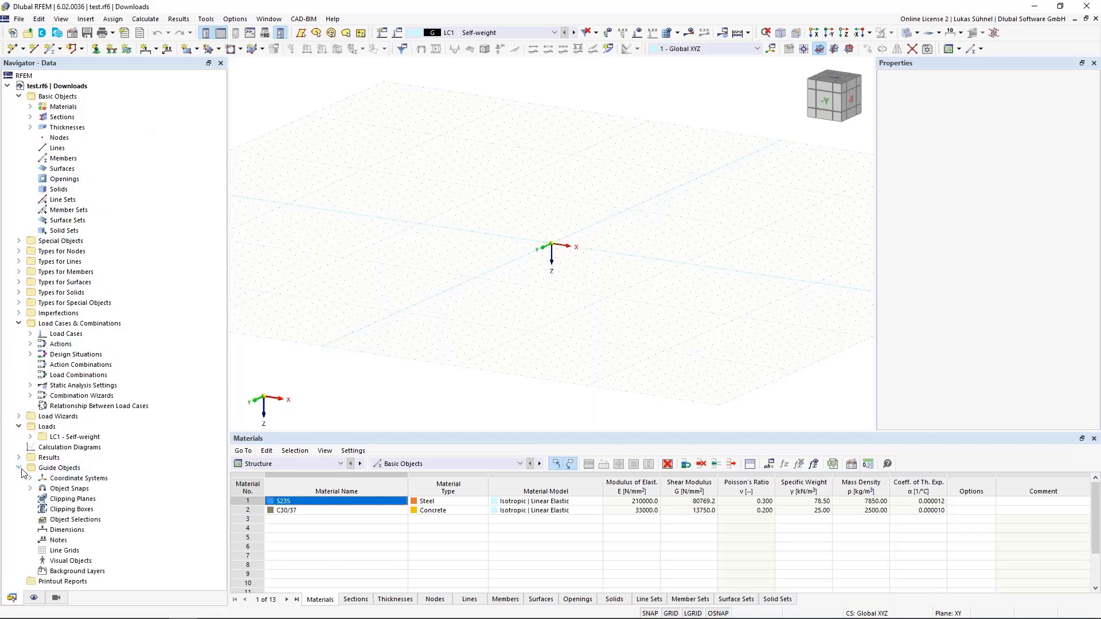
left_click(63, 572)
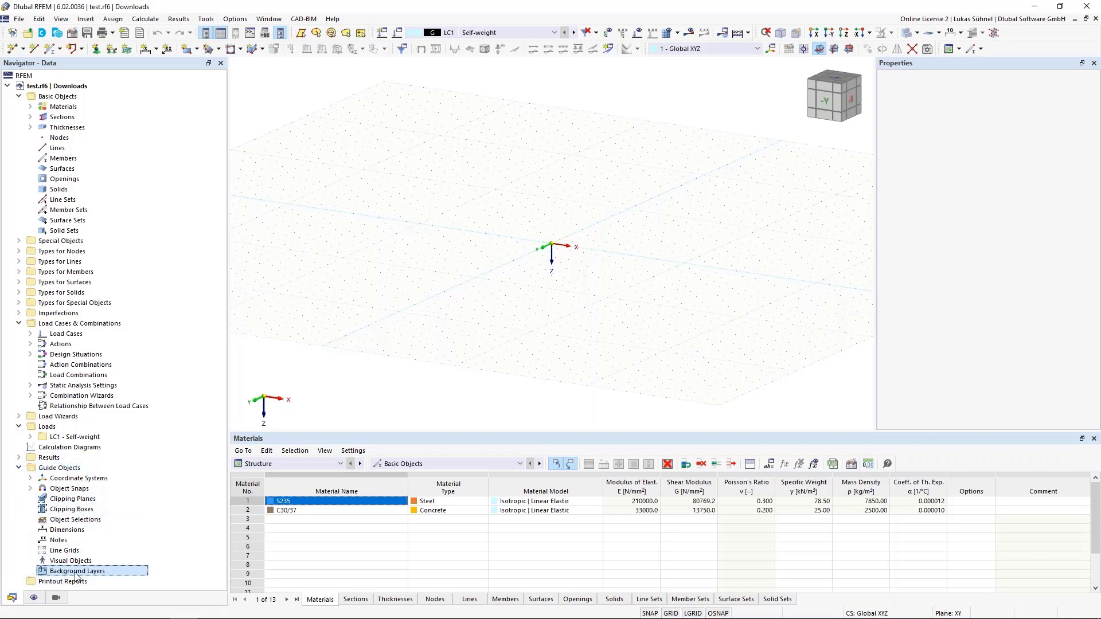
right_click(77, 574)
left_click(106, 458)
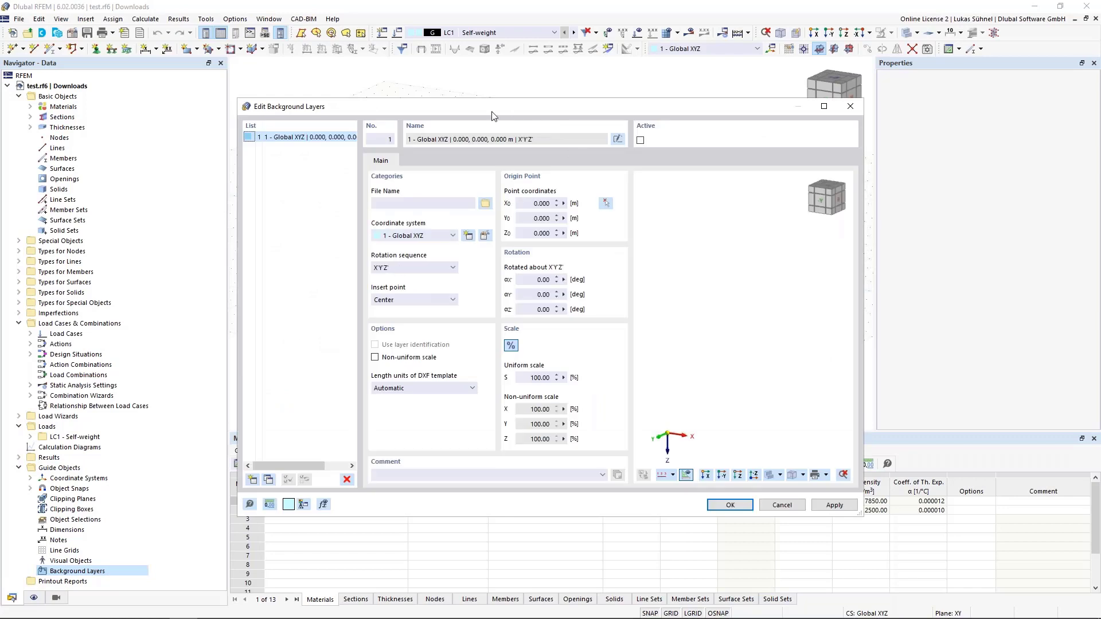
left_click_drag(493, 115, 503, 90)
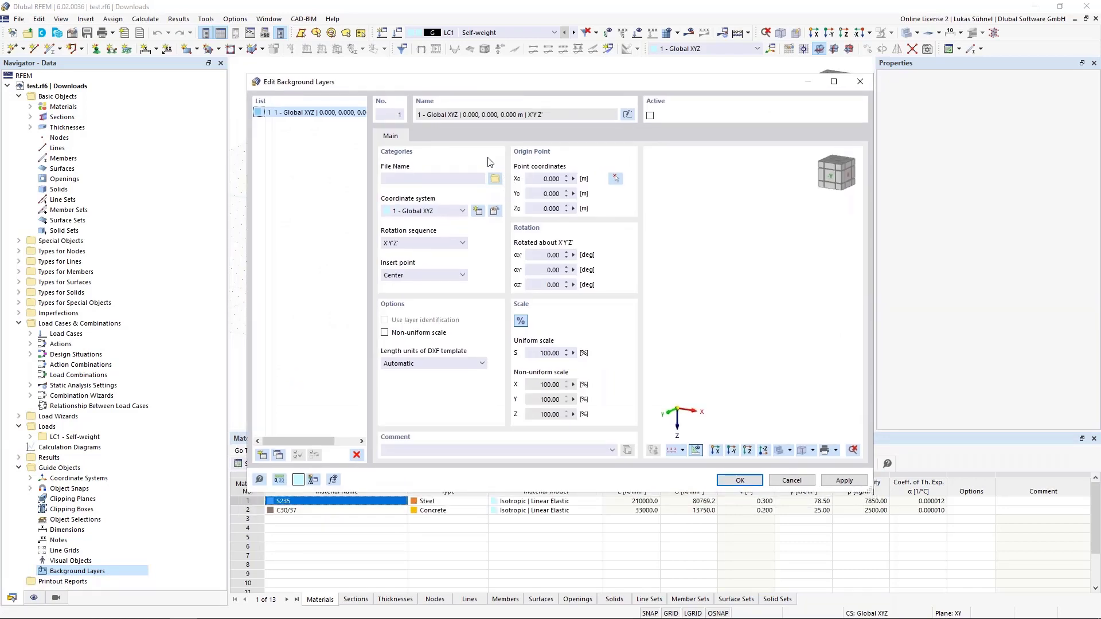
- Load Stahlbühne_CAD.dxf from the webinar's dxf folder as the background layer's file
left_click(495, 178)
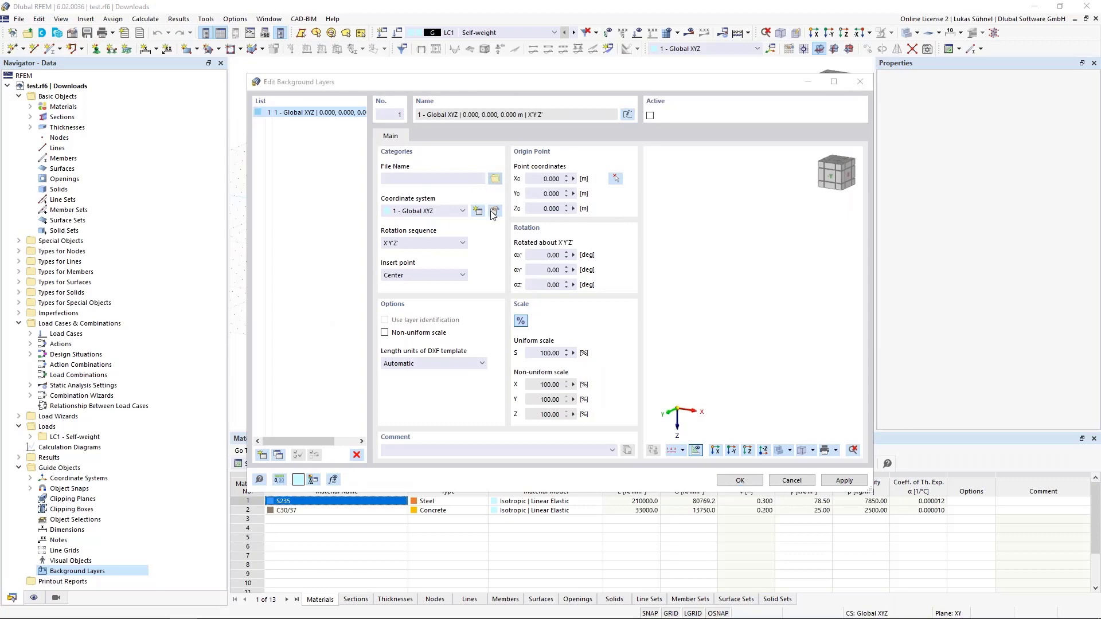
scroll(306, 199, "up", 2)
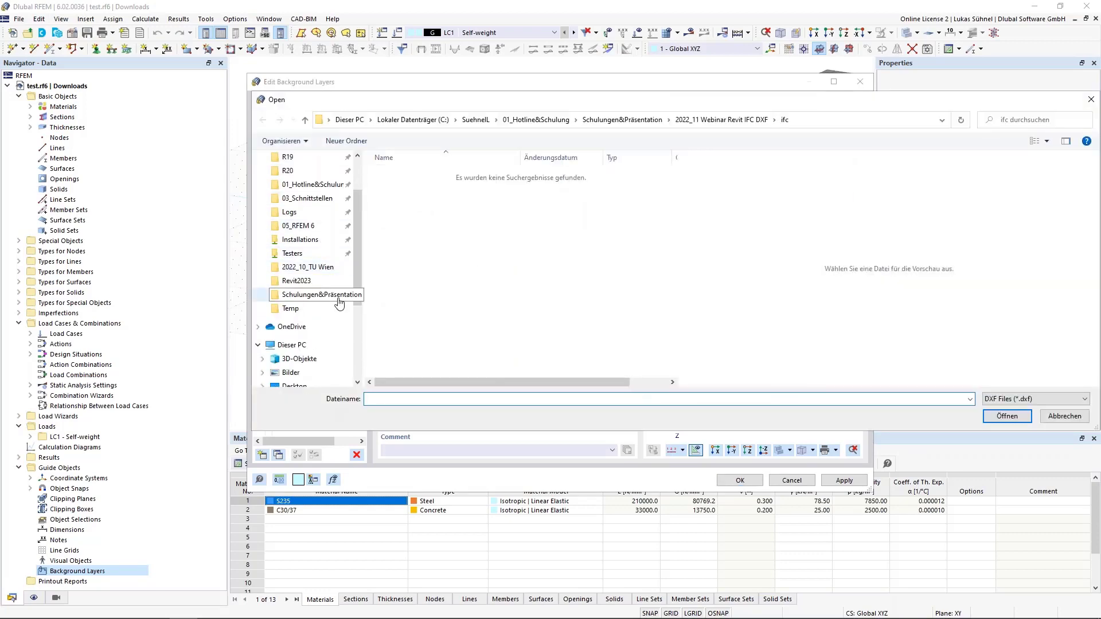
left_click(315, 294)
double_click(437, 251)
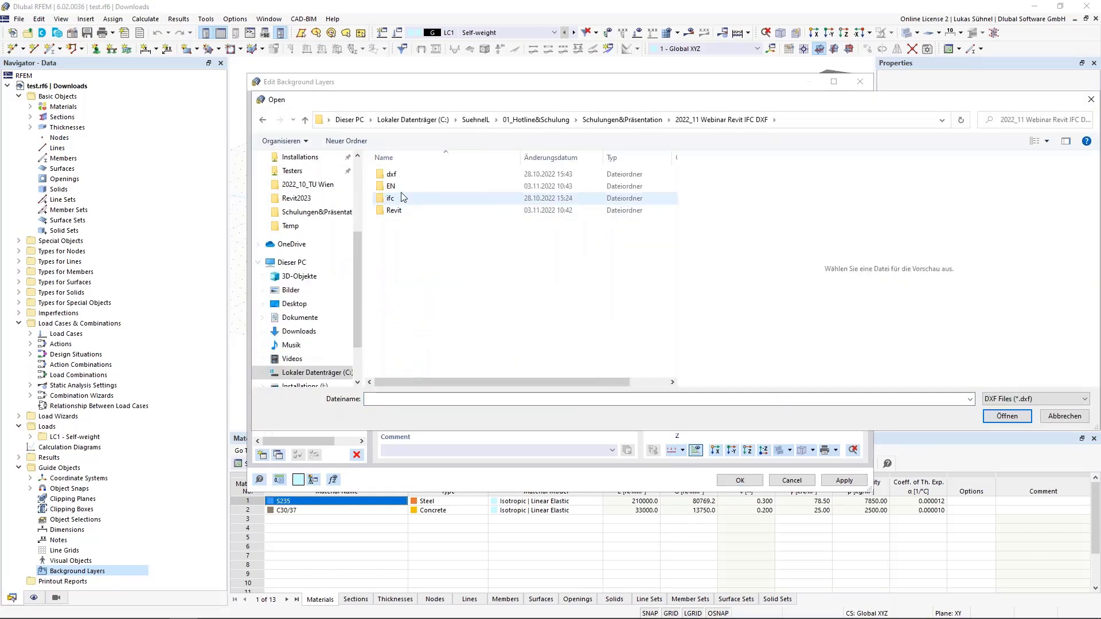
double_click(401, 191)
left_click(427, 223)
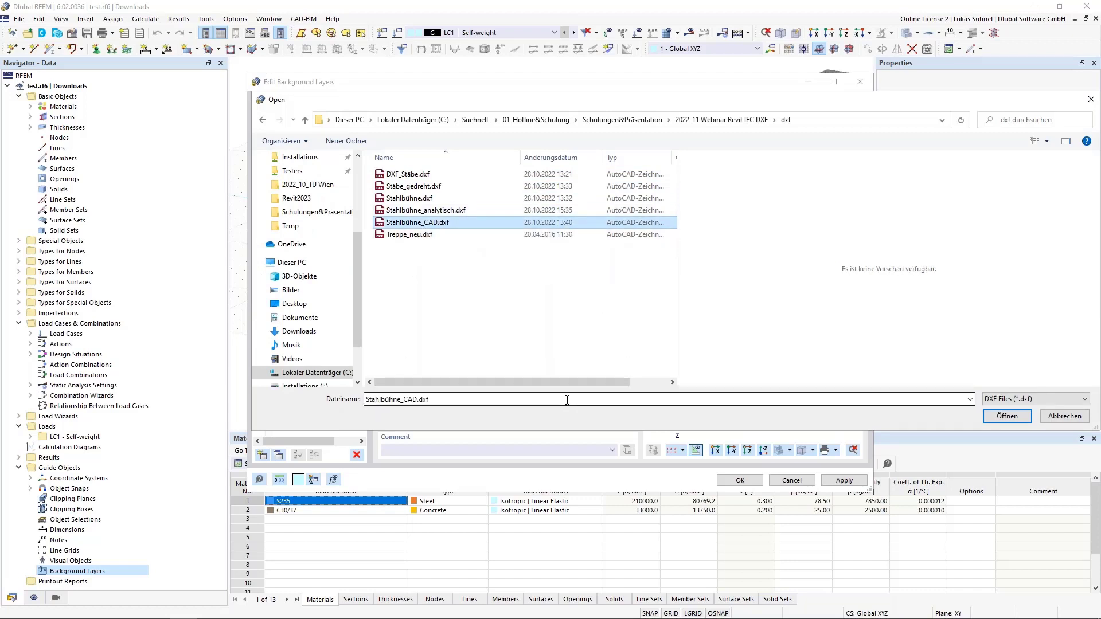
left_click(1007, 417)
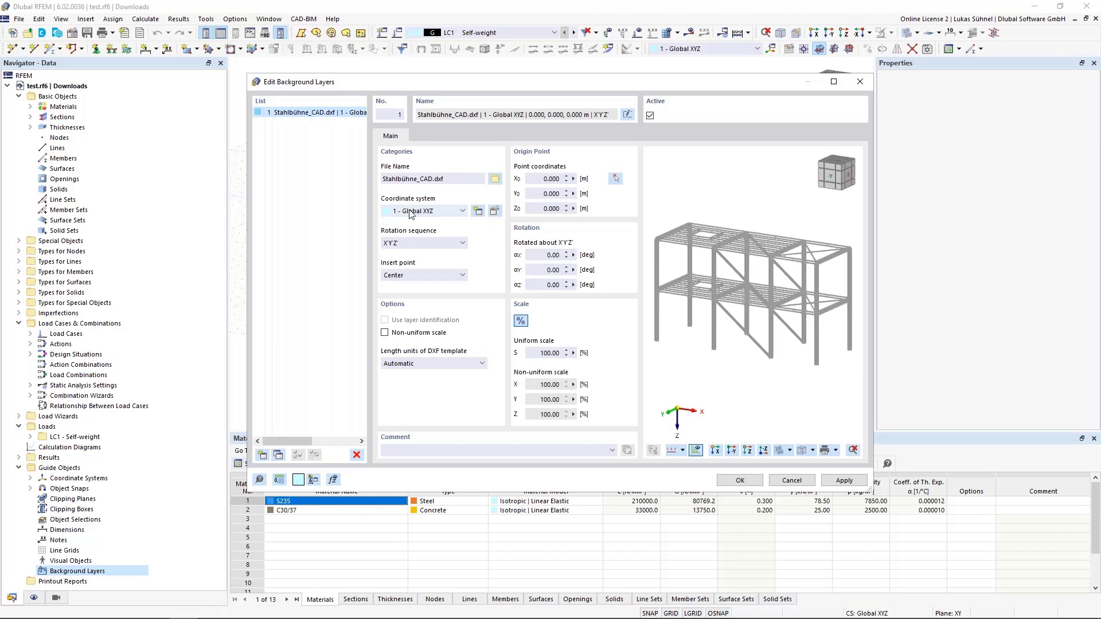
- Try the insert points +X and -X for the background layer and restore Center
left_click(412, 279)
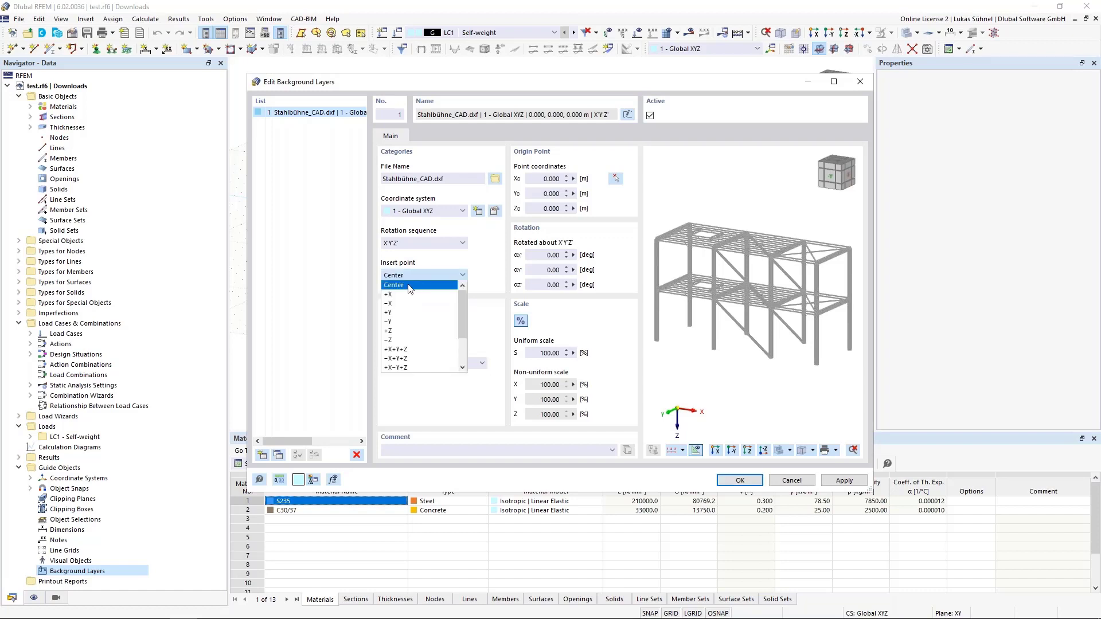
left_click(402, 294)
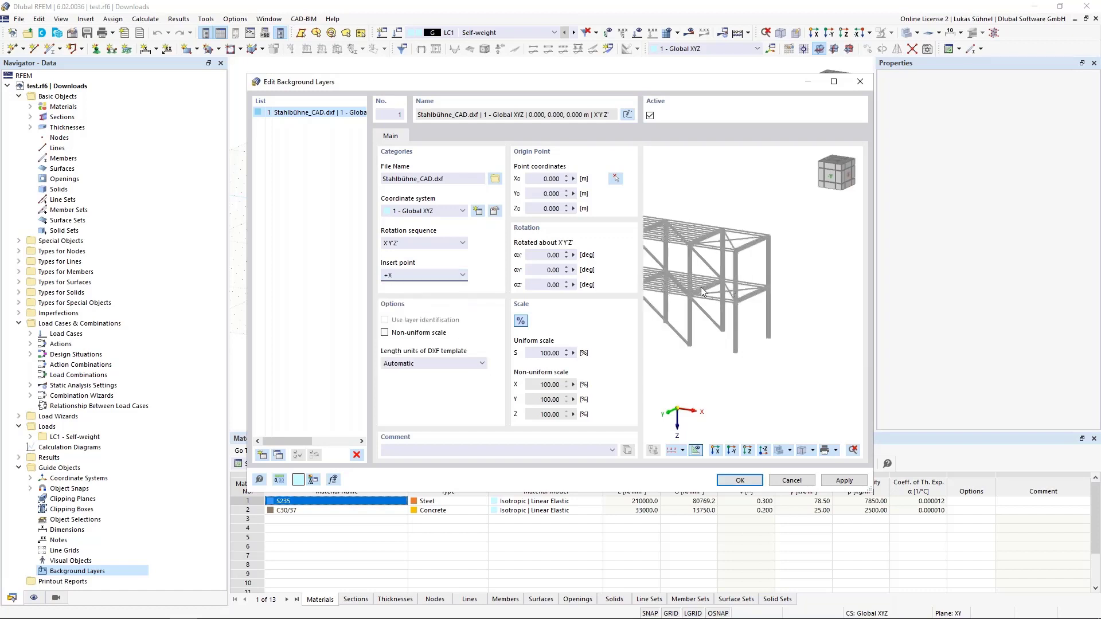
left_click(439, 277)
left_click(438, 304)
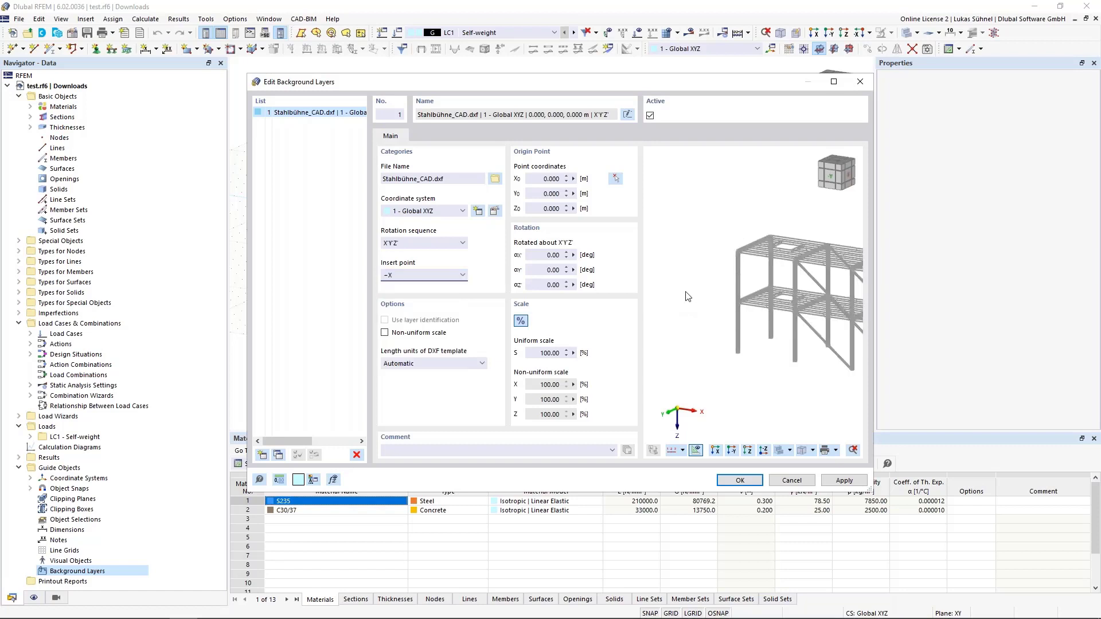
left_click(438, 275)
left_click(439, 285)
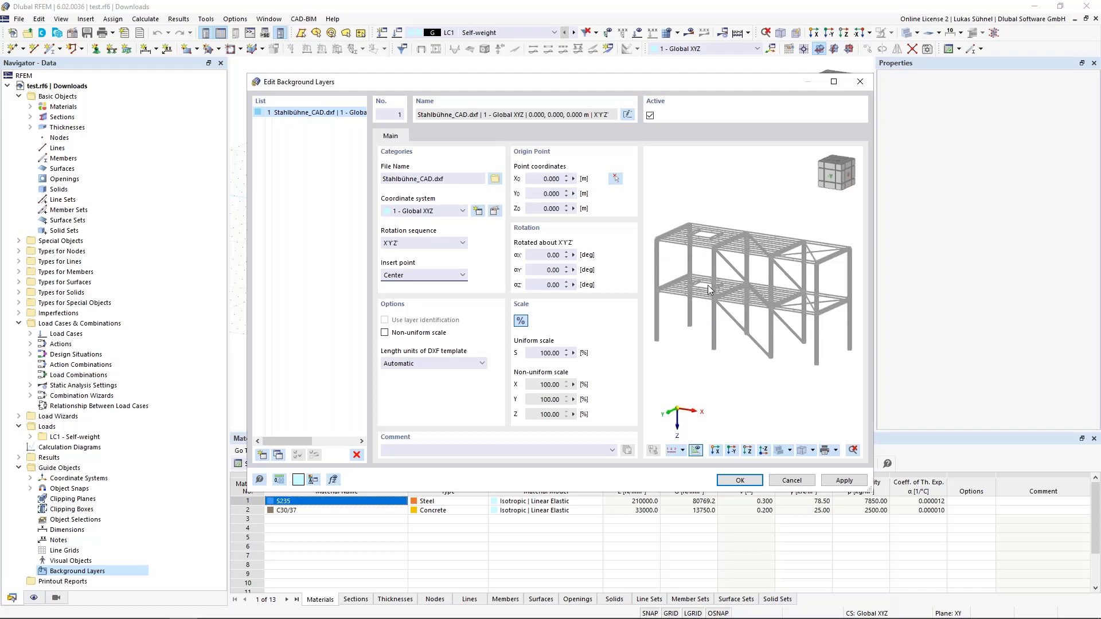
- Examine the corner beam and column outlines of the DXF frame closely in the layer preview
scroll(652, 236, "up", 3)
scroll(652, 236, "up", 5)
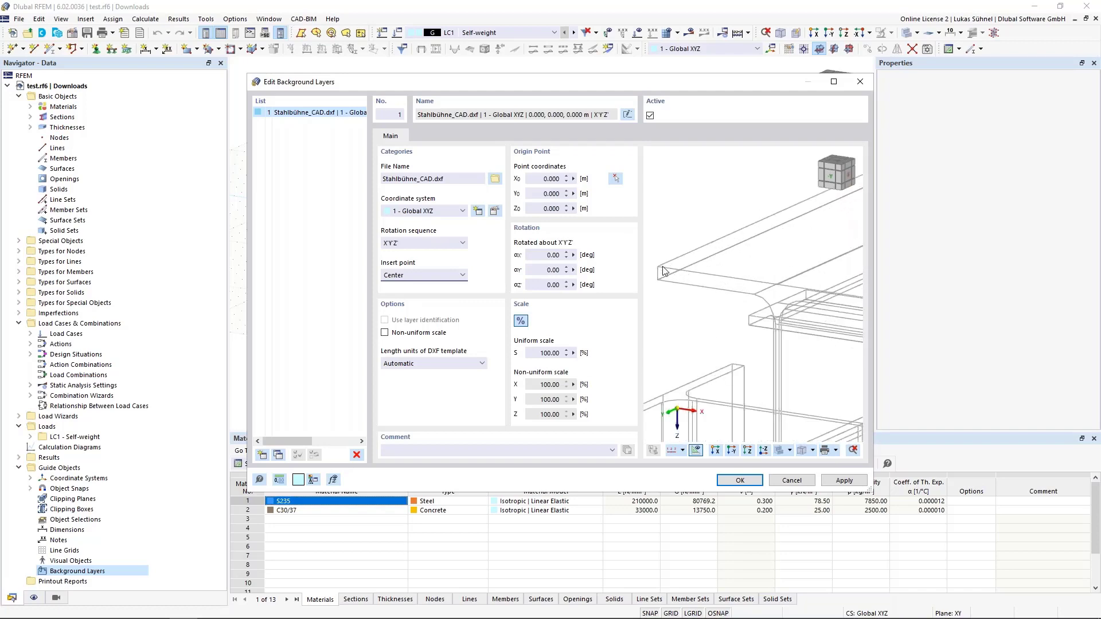
scroll(664, 270, "down", 4)
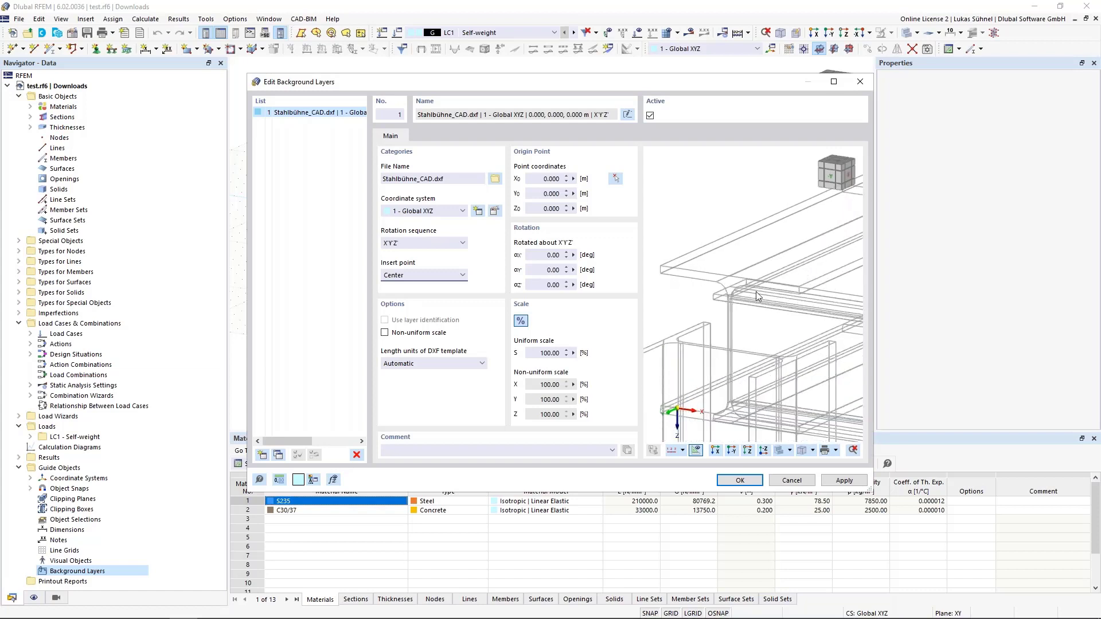
scroll(727, 252, "up", 3)
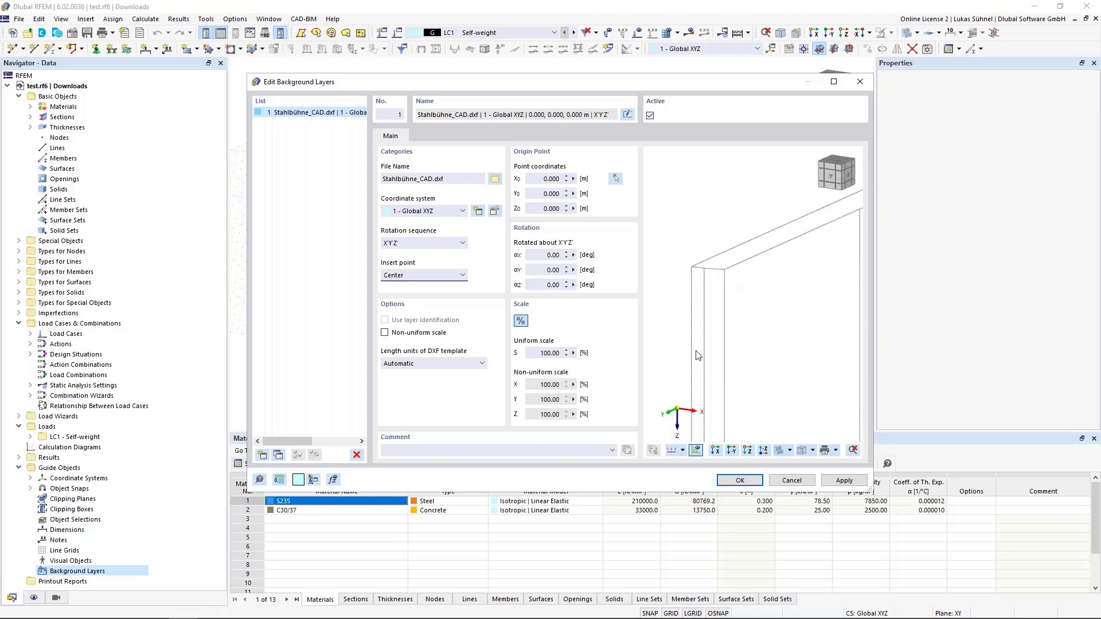
scroll(699, 355, "down", 3)
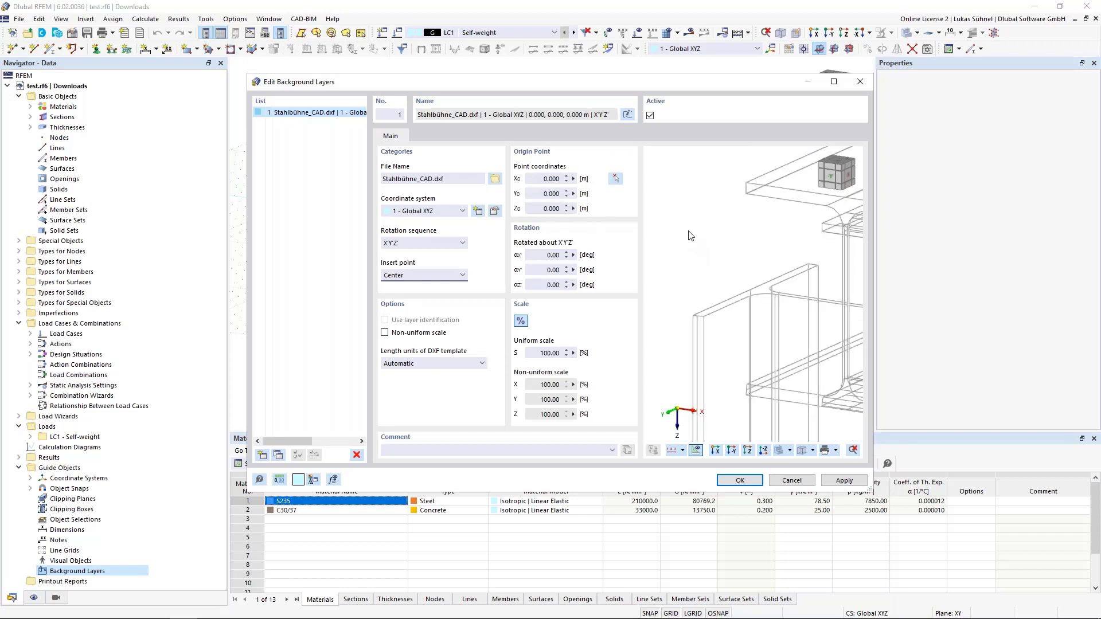
scroll(688, 236, "down", 5)
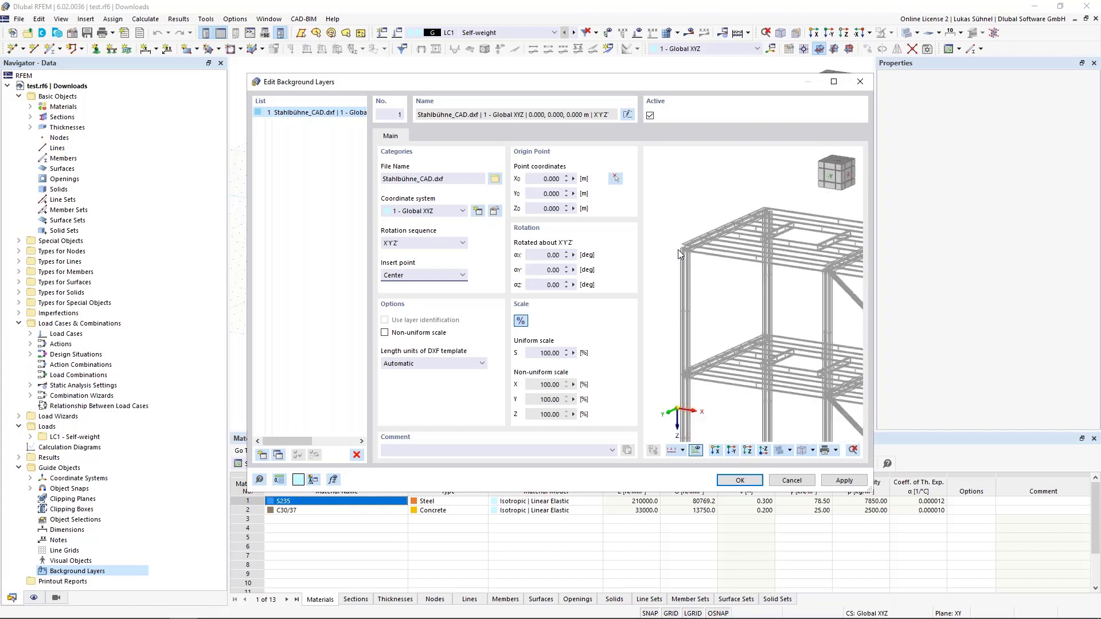
scroll(678, 251, "down", 1)
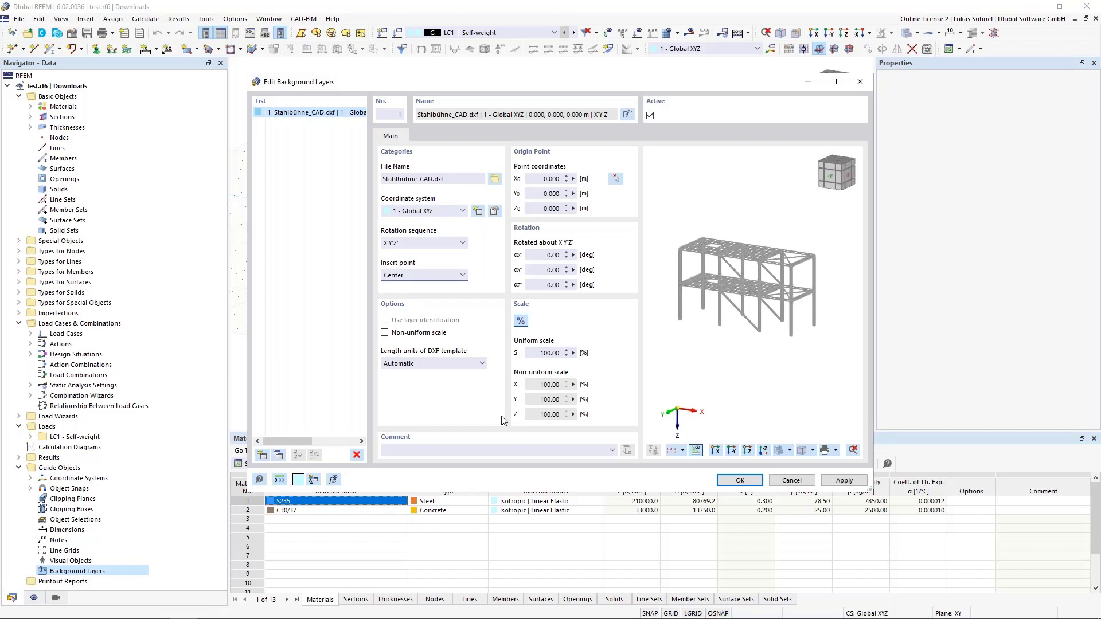
- Try m as the length unit of the DXF template, restore Automatic, and accept the background layer
left_click(413, 364)
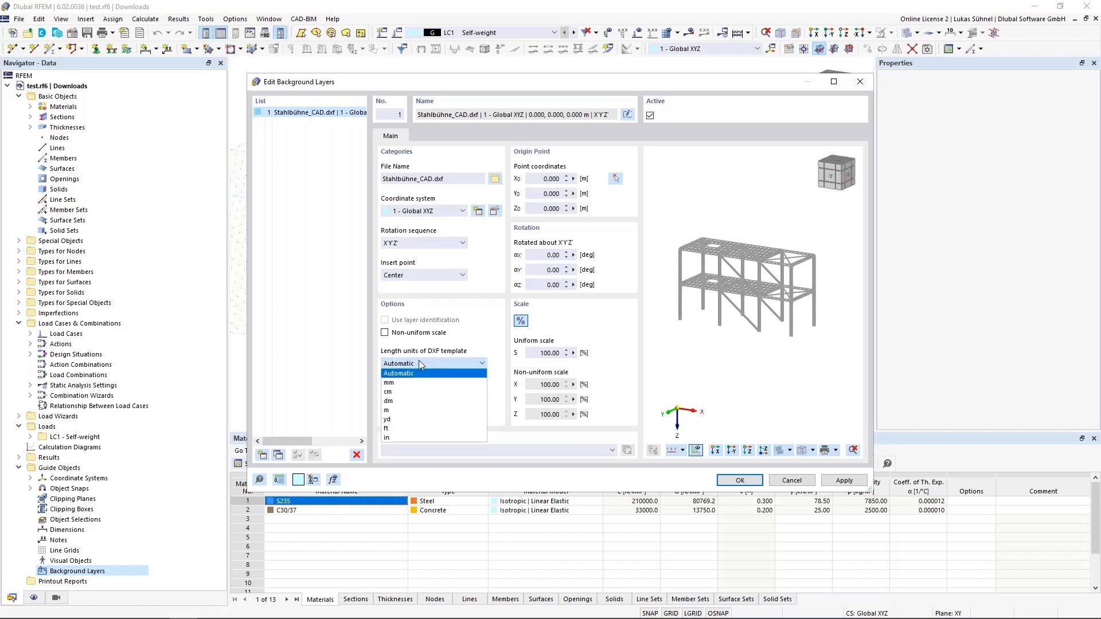
left_click(401, 410)
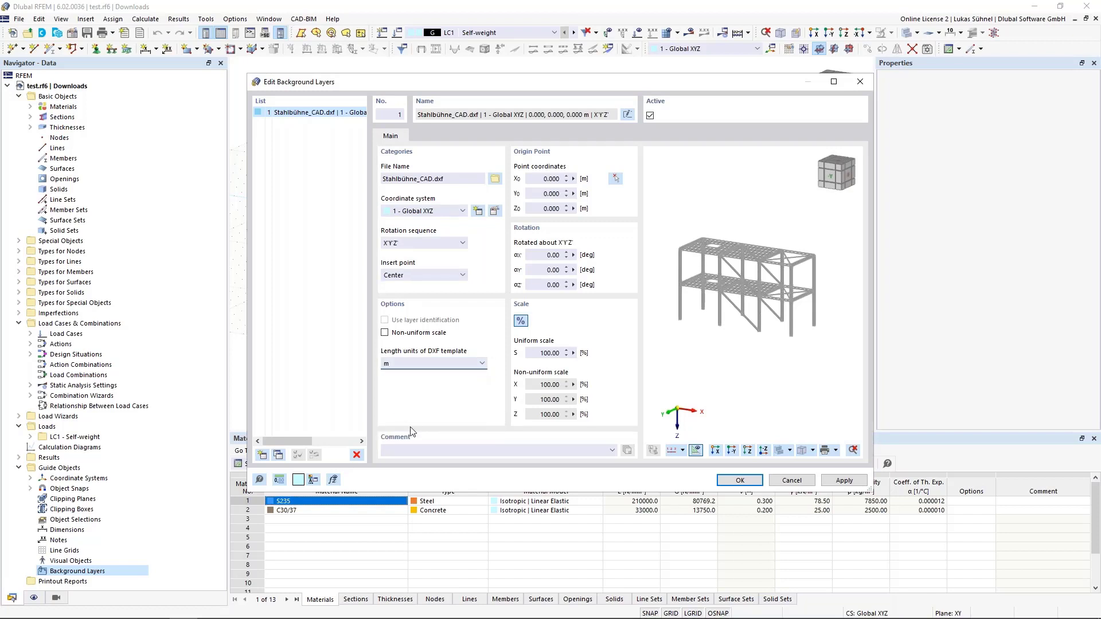
left_click(398, 365)
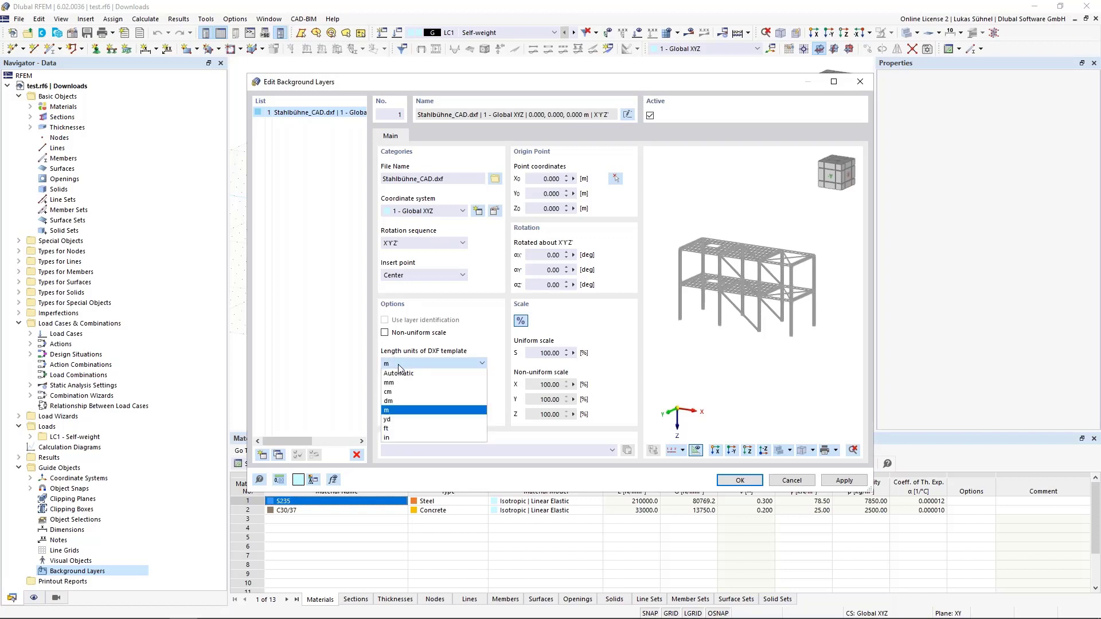
left_click(400, 369)
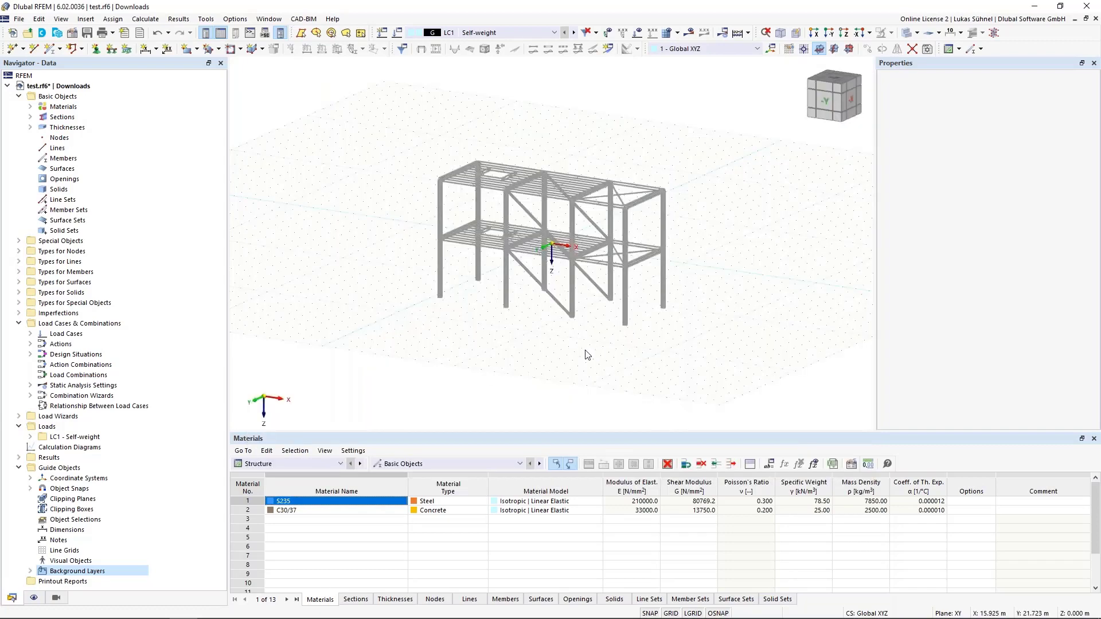
- Deactivate the Stahlbühne_CAD.dxf background layer and activate it again
middle_click_drag(517, 341, 617, 354)
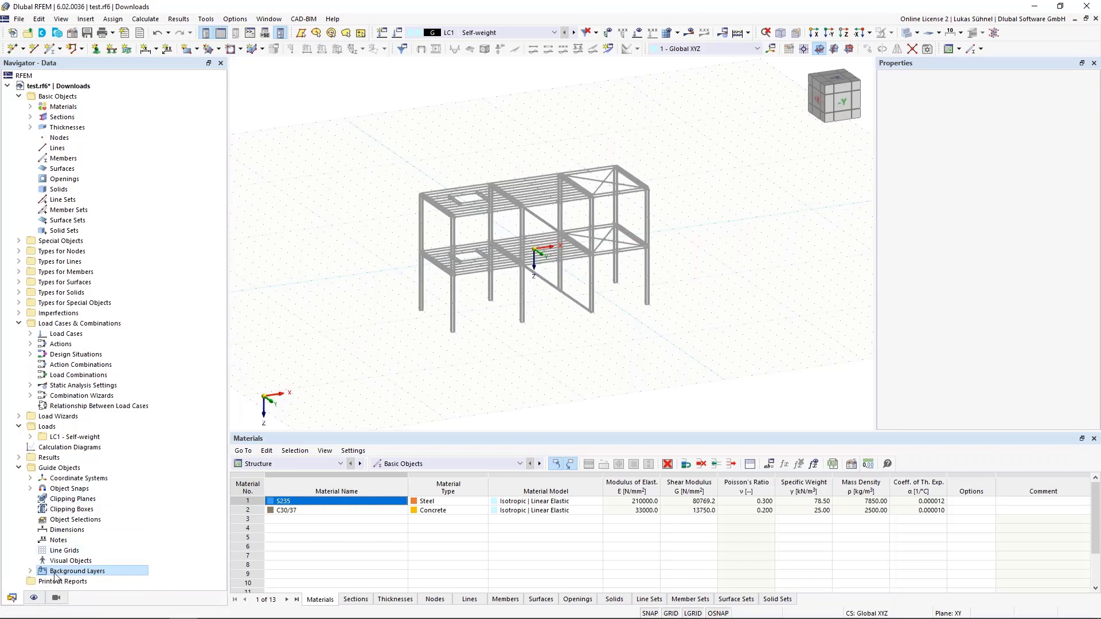
left_click(30, 572)
right_click(103, 561)
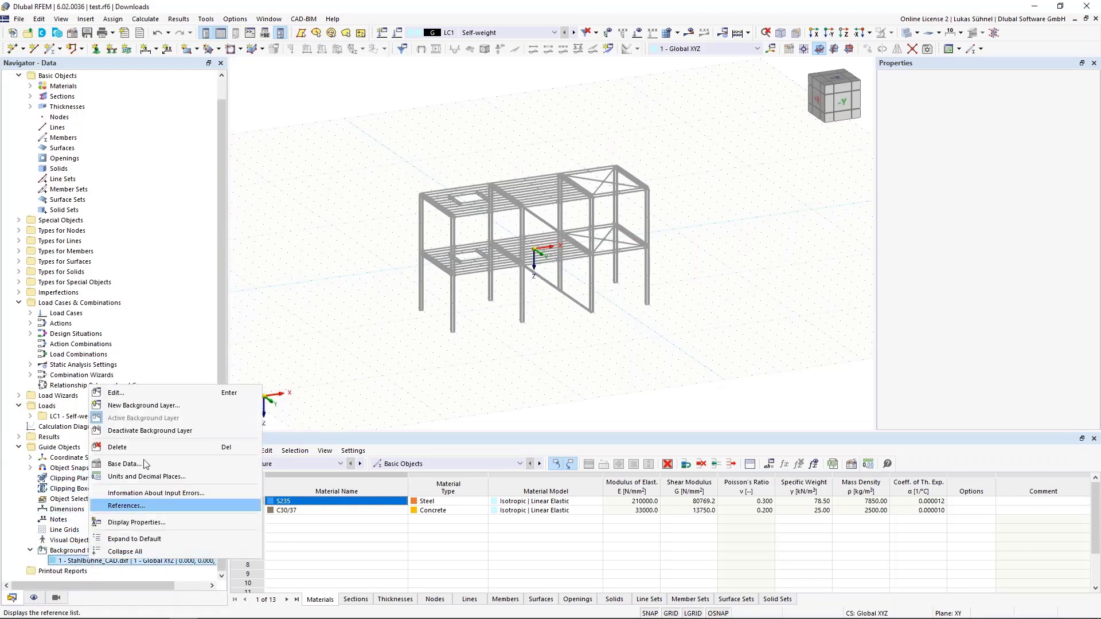
left_click(139, 432)
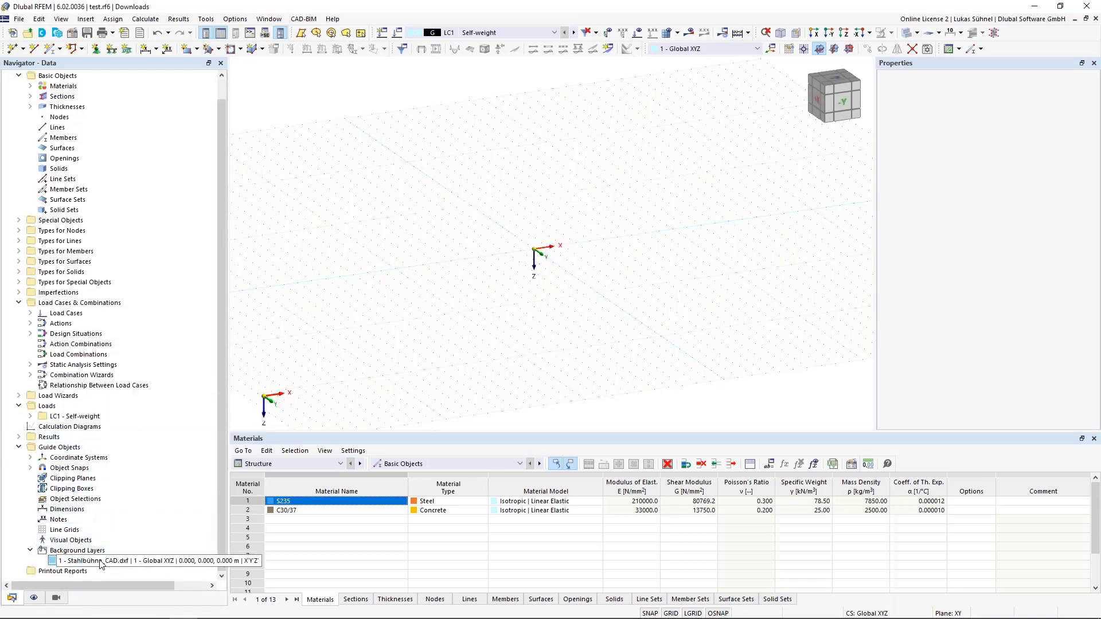
right_click(102, 560)
left_click(160, 419)
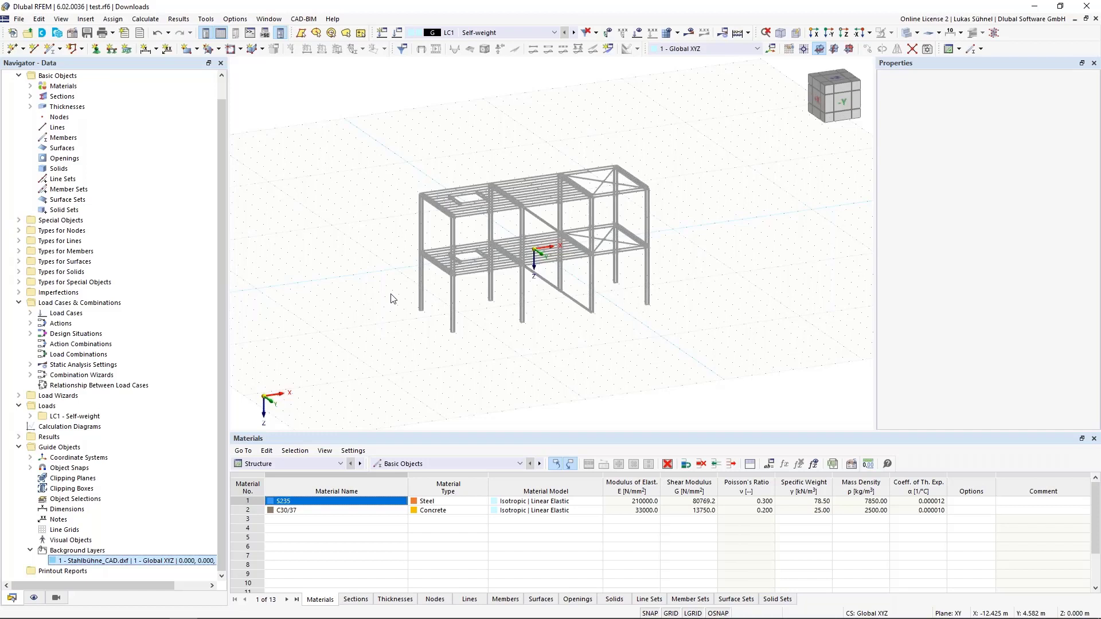
- Look closely at the DXF frame's column feet and check the Background layers option of the object snap
mouse_move(492, 316)
middle_mouse_down("ctrl")
mouse_move(459, 312)
mouse_move(483, 330)
middle_mouse_up("ctrl")
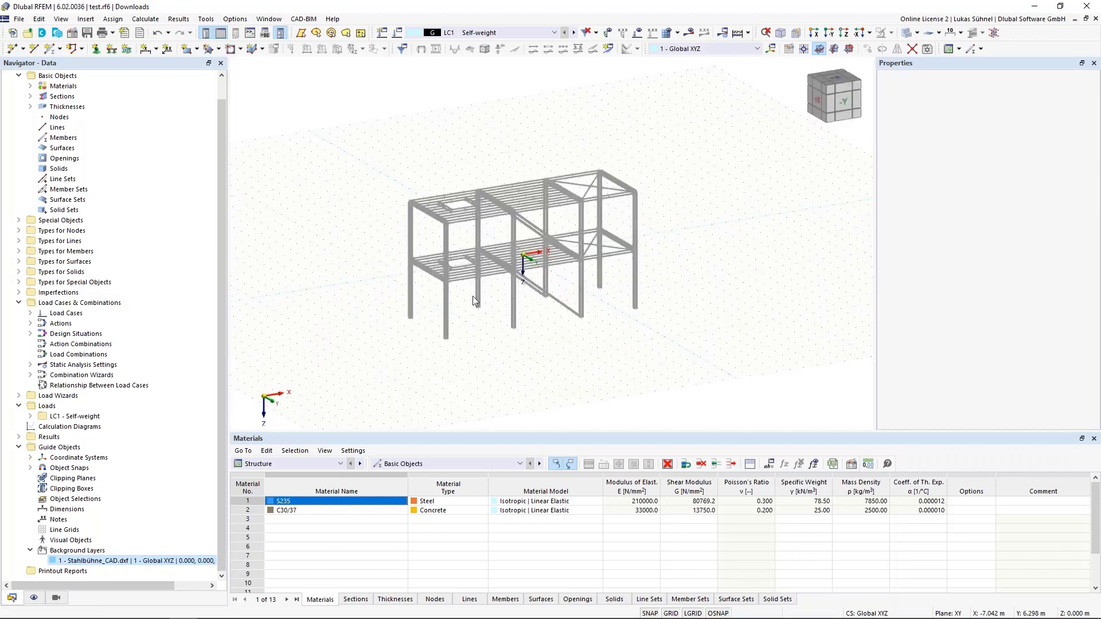
scroll(469, 310, "up", 2)
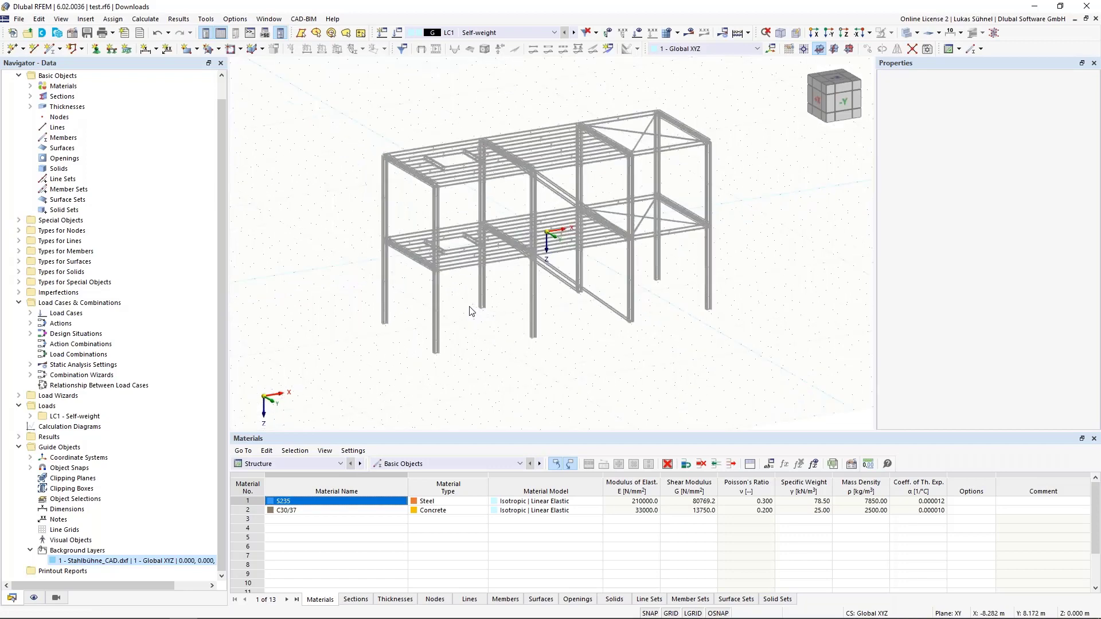
scroll(469, 311, "up", 5)
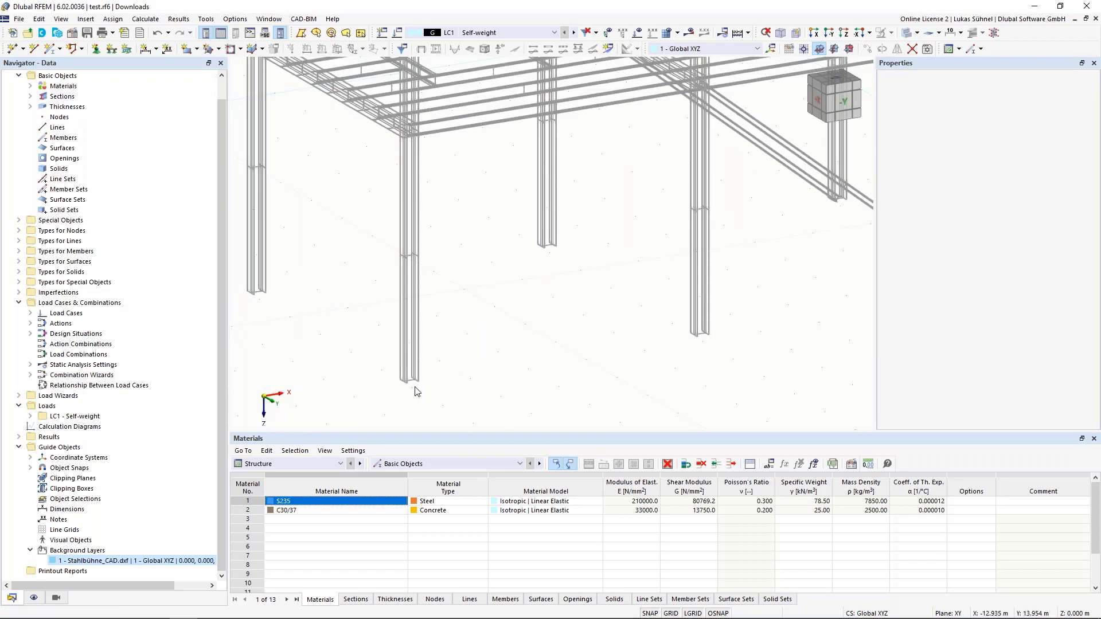
right_click(718, 613)
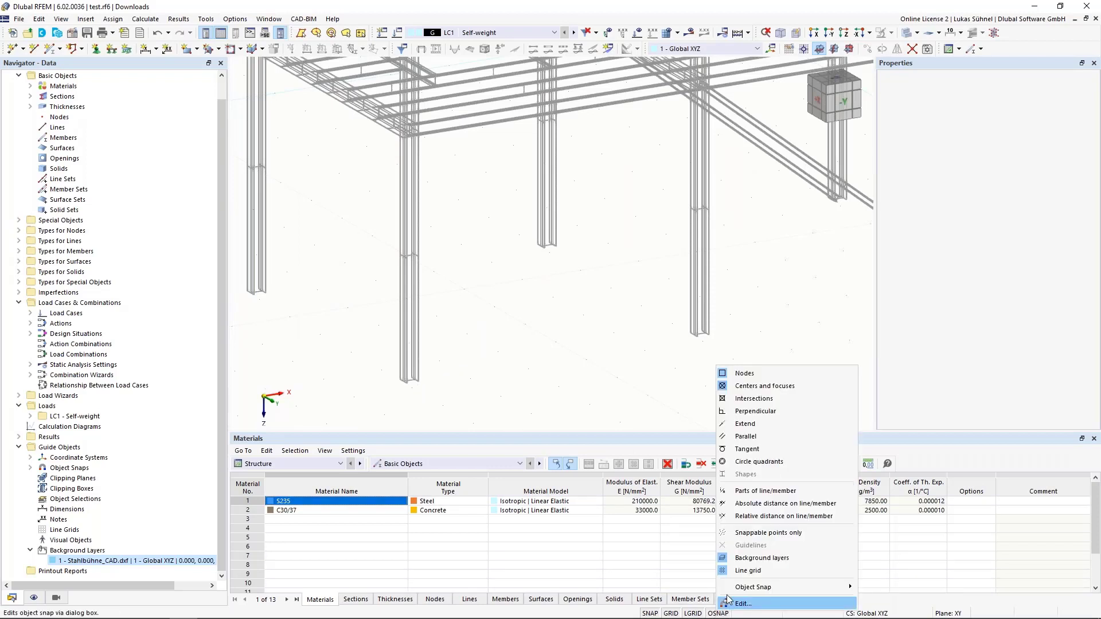
left_click(750, 559)
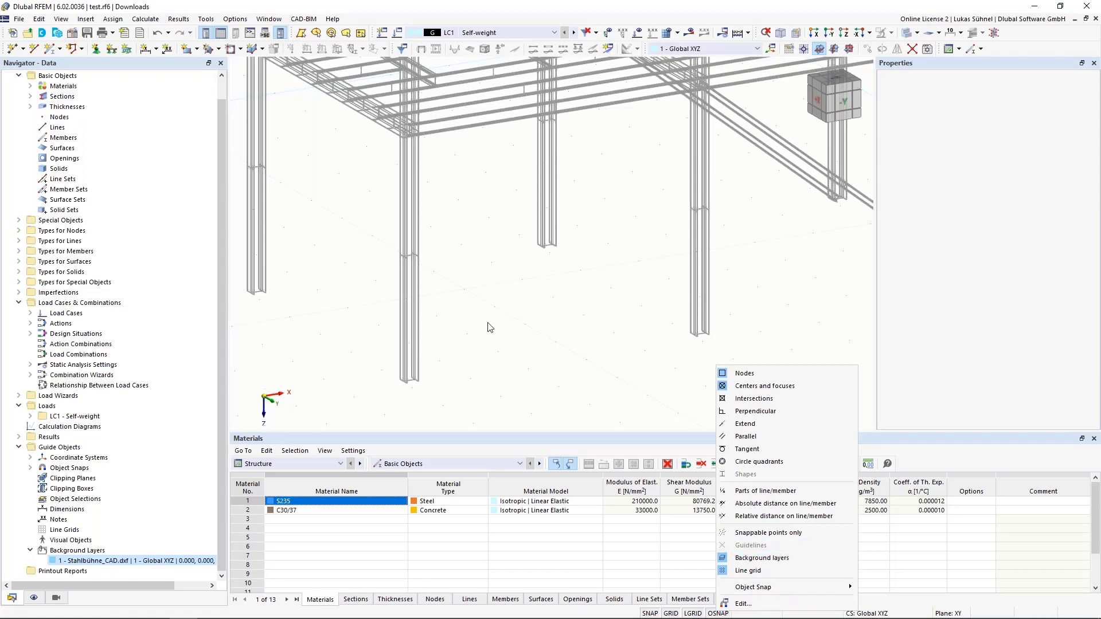
- Create a node midway between the diagonally opposite flange corners (-6.895, 2.610, 4.034 m) and (-7.105, 2.390, 4.034 m) at the front corner column's foot
left_click(17, 51)
left_click_drag(204, 75, 795, 138)
scroll(453, 395, "up", 5)
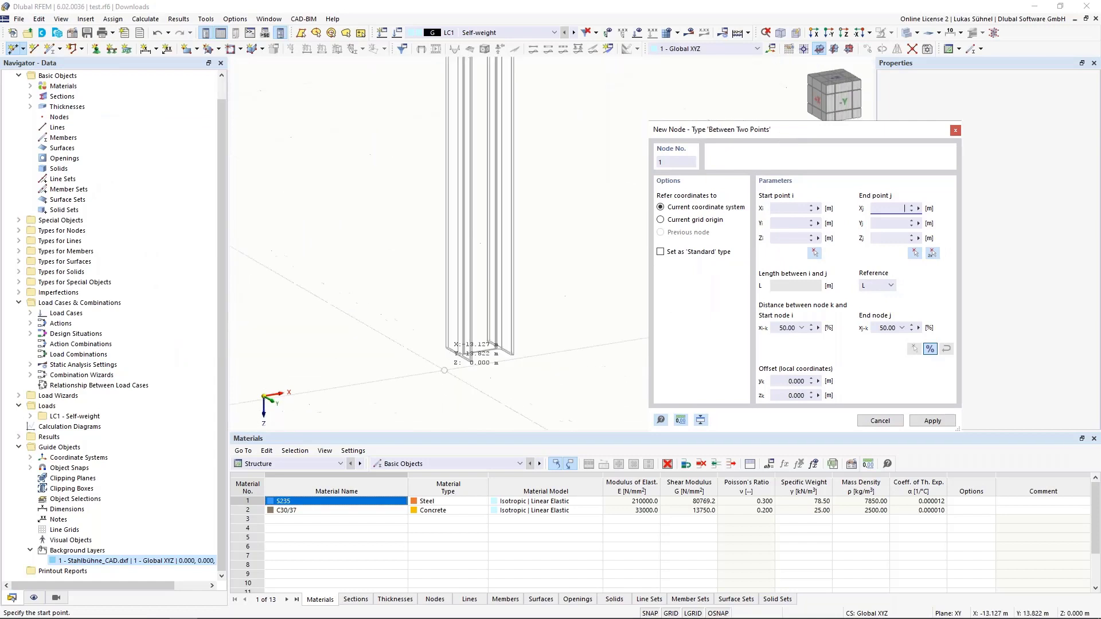
scroll(452, 394, "up", 2)
scroll(332, 326, "up", 2)
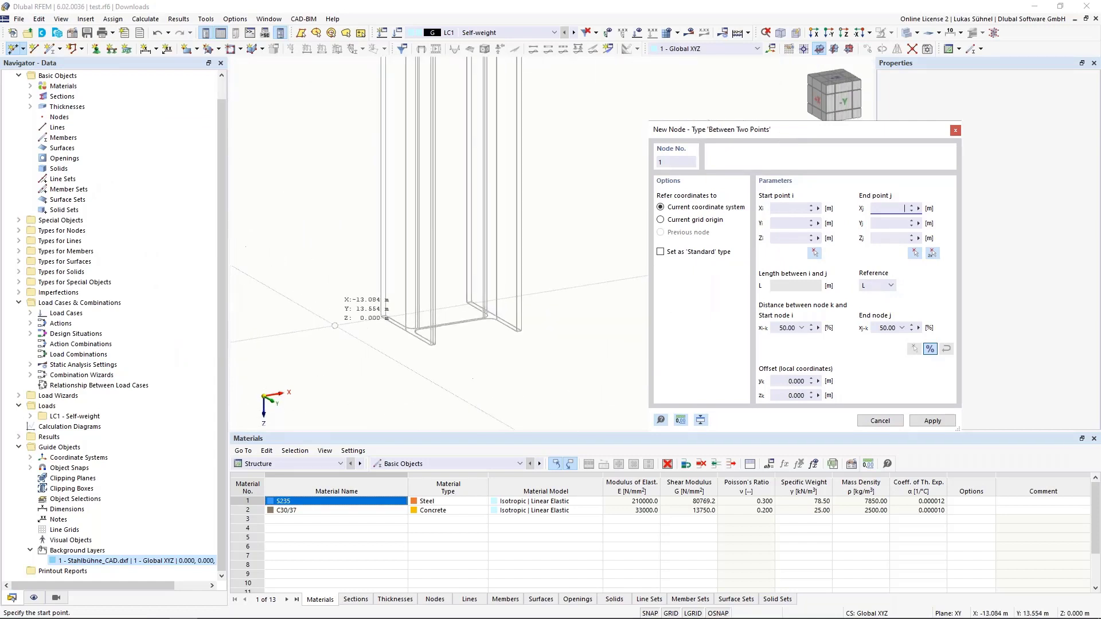
scroll(436, 332, "up", 2)
scroll(436, 332, "up", 1)
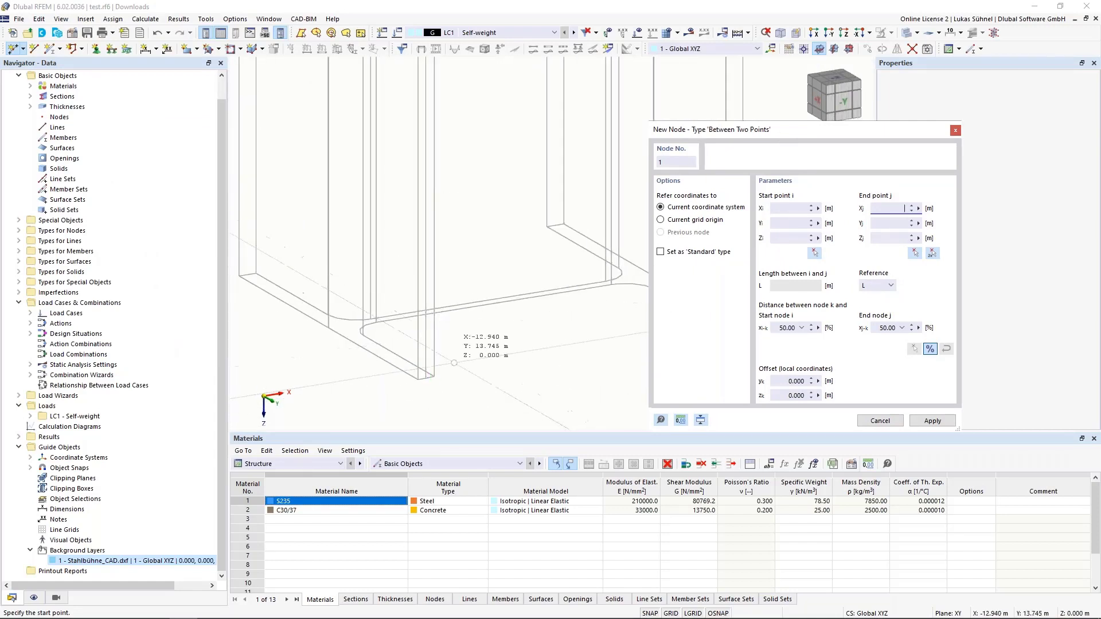
scroll(461, 347, "up", 1)
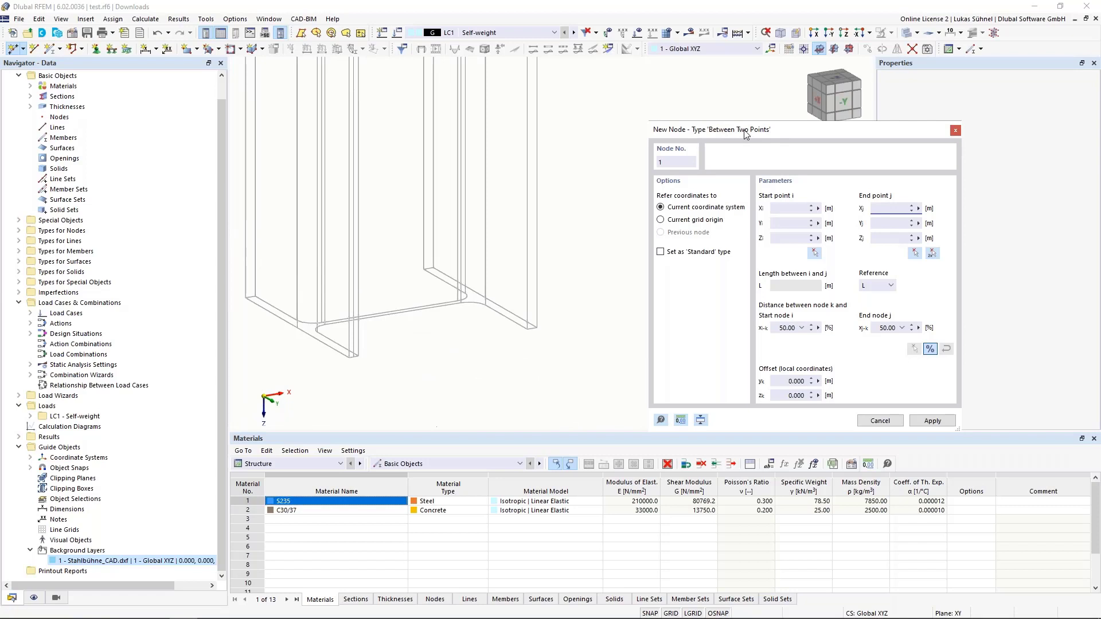
left_click(534, 328)
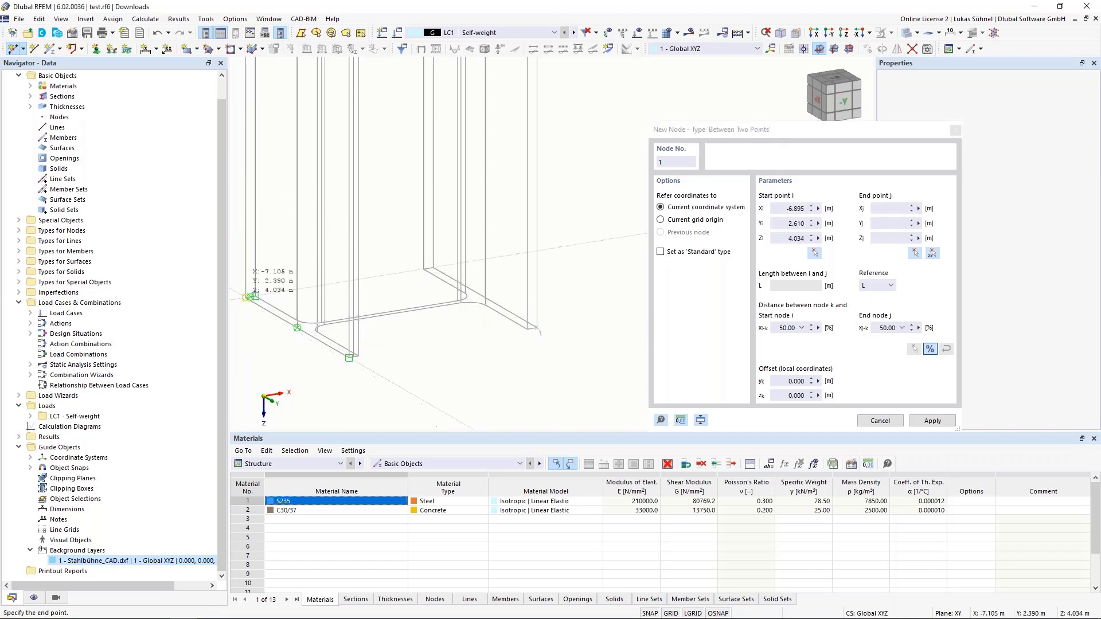
left_click(248, 300)
left_click(933, 421)
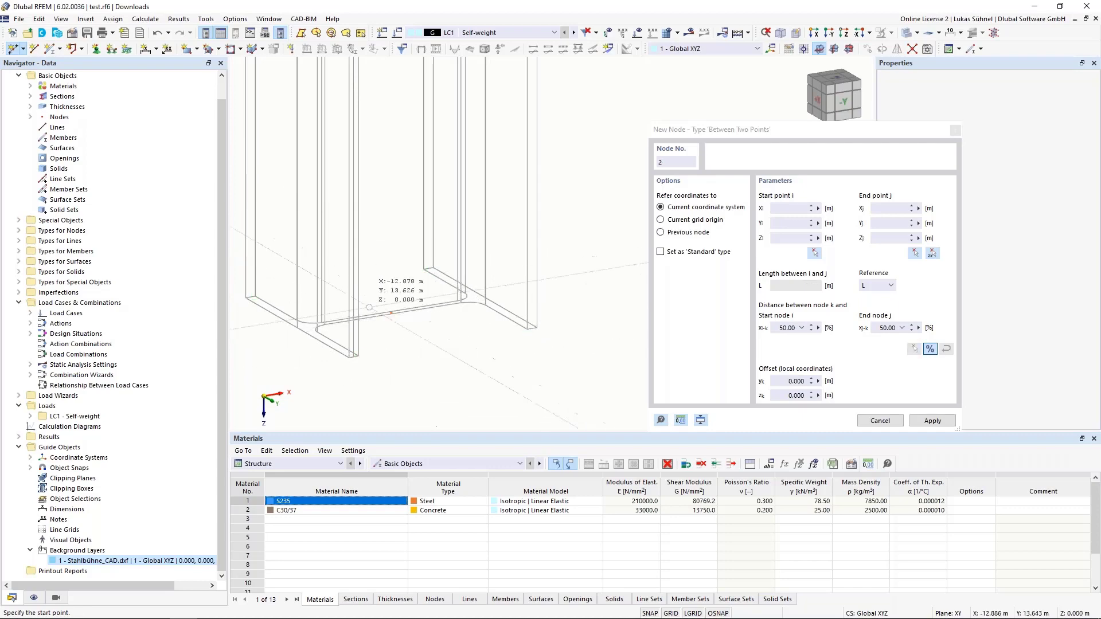
- Create a node midway between the flange corners (-6.895, 2.390, -3.966 m) and (-7.105, 2.610, -3.966 m) at the same column's head
scroll(414, 403, "down", 3)
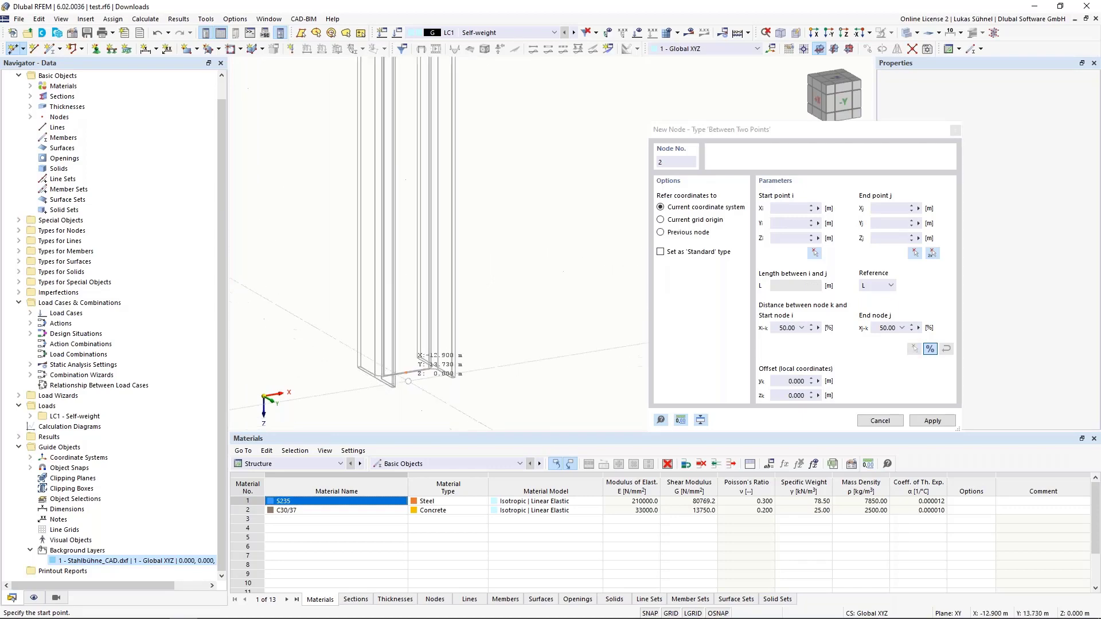
scroll(408, 381, "down", 5)
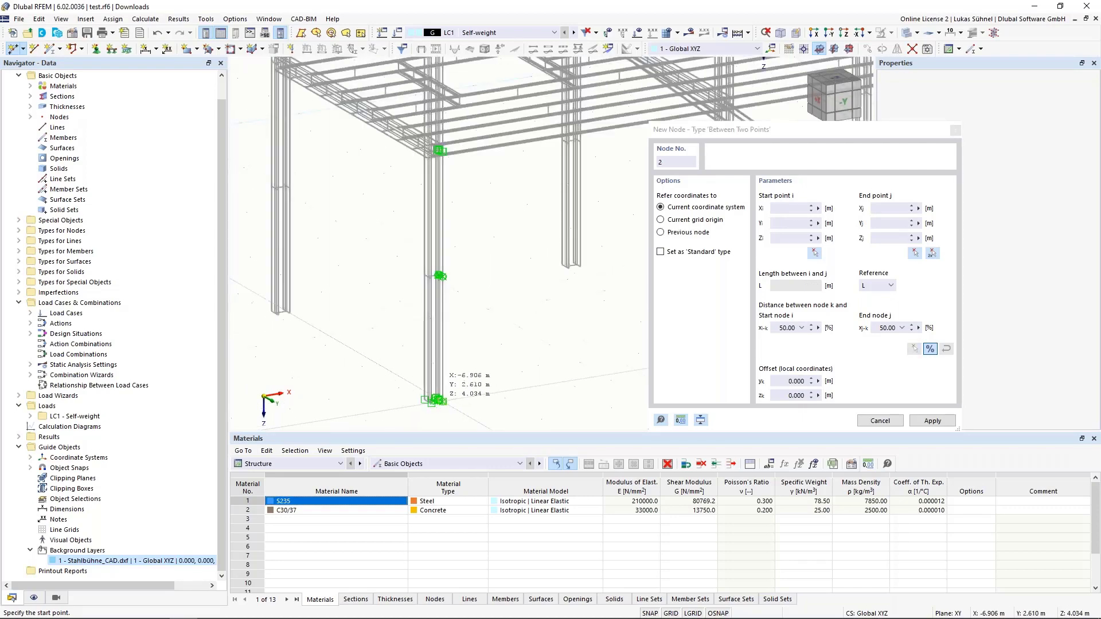
scroll(482, 367, "down", 3)
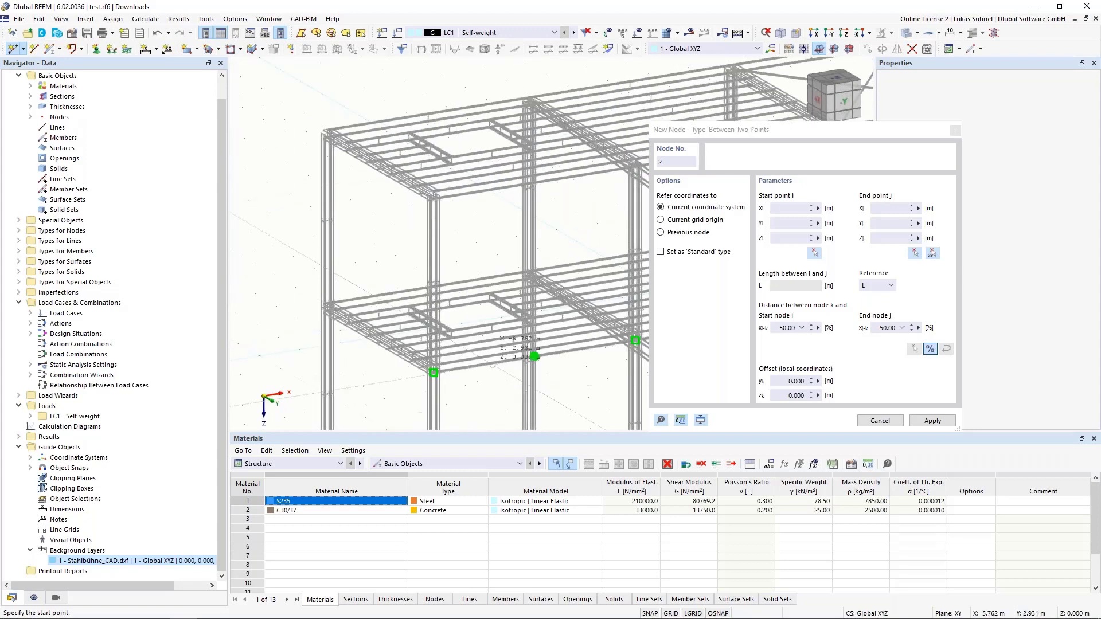
scroll(533, 356, "up", 8)
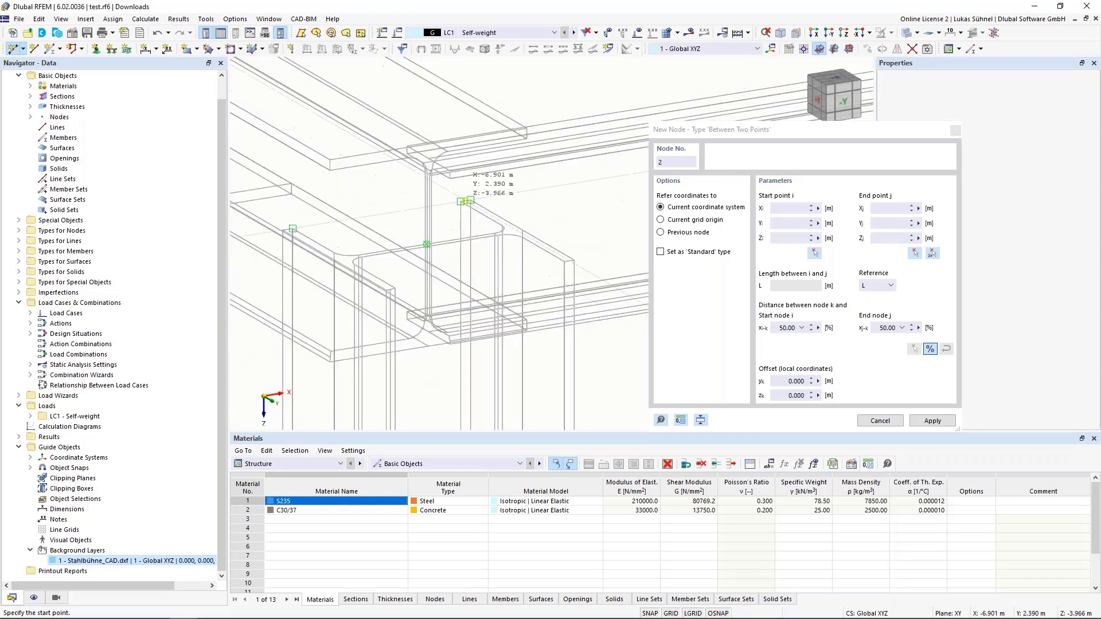
left_click(463, 201)
scroll(470, 201, "up", 2)
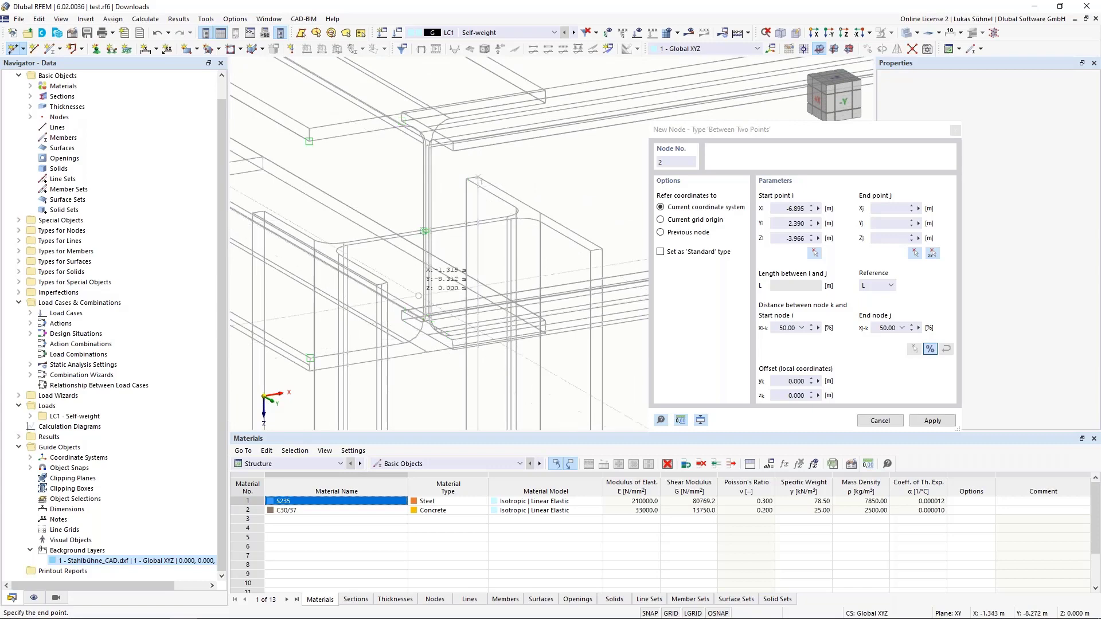
middle_click_drag(431, 243, 484, 209)
scroll(459, 238, "up", 3)
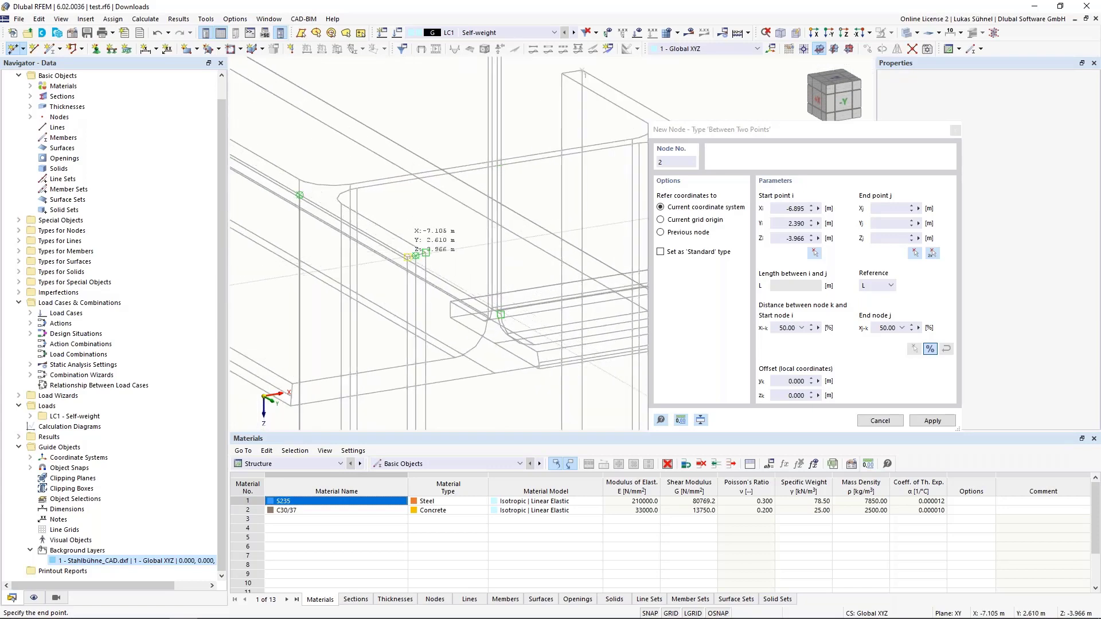
left_click(415, 256)
scroll(487, 218, "down", 3)
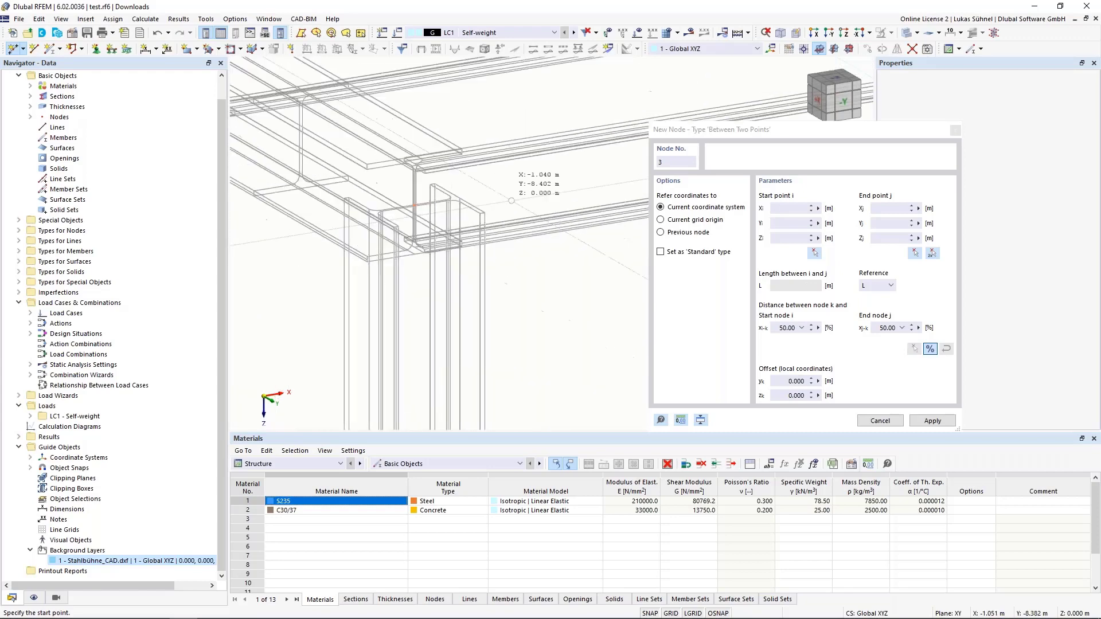
key("Escape")
- Model the corner column as a single Beam member with section HEB 200 from the foot node to the head node
scroll(446, 223, "down", 2)
scroll(443, 233, "down", 2)
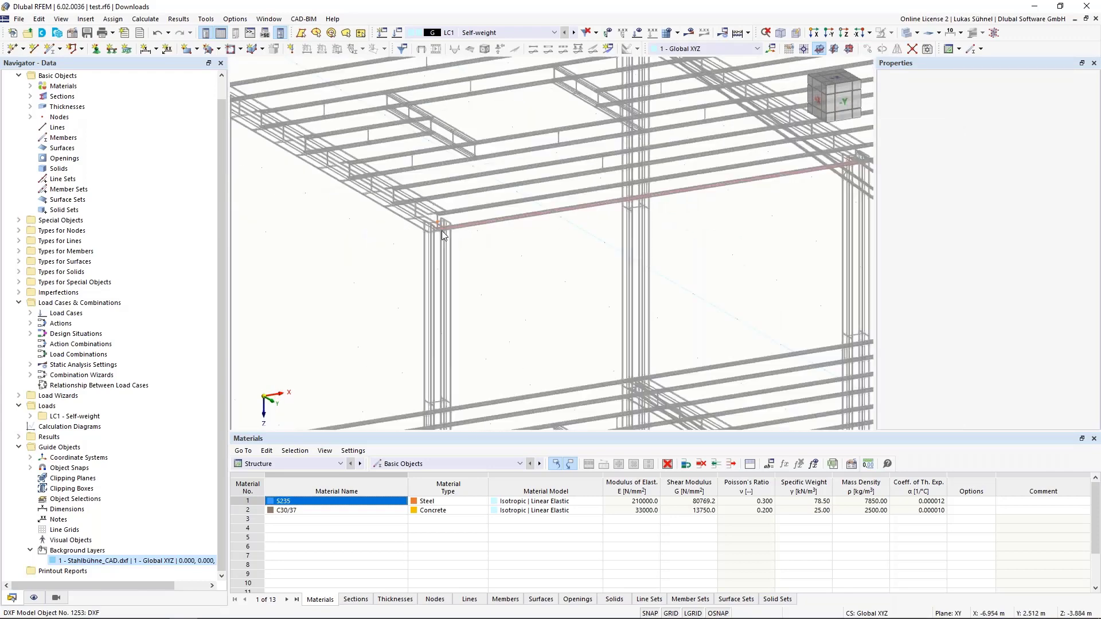
middle_click_drag(443, 324, 437, 249)
scroll(438, 249, "down", 4)
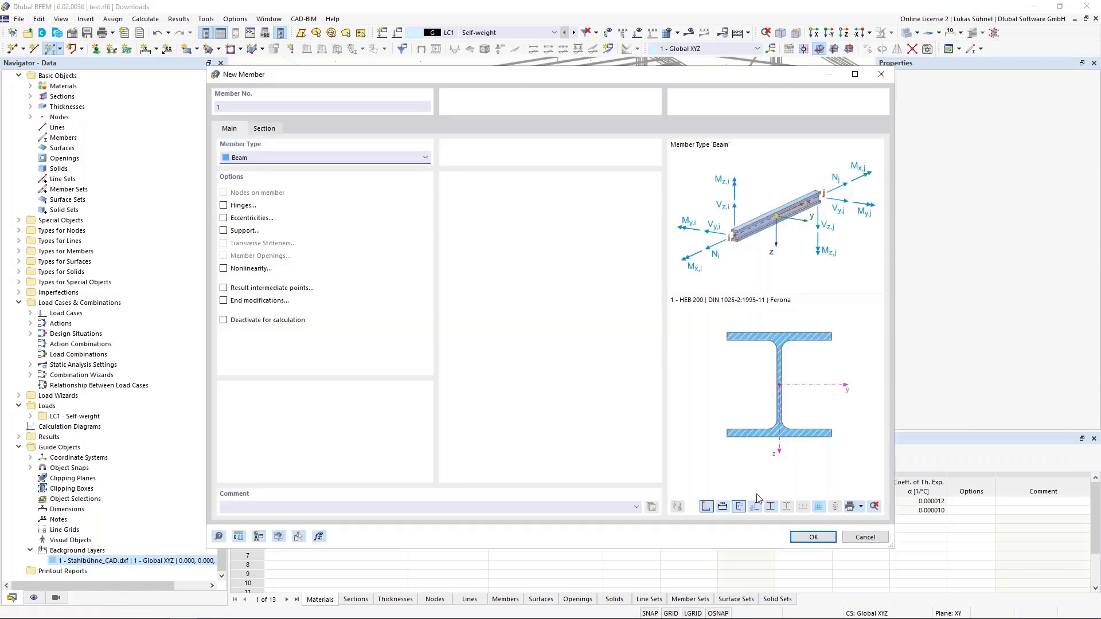
left_click(813, 536)
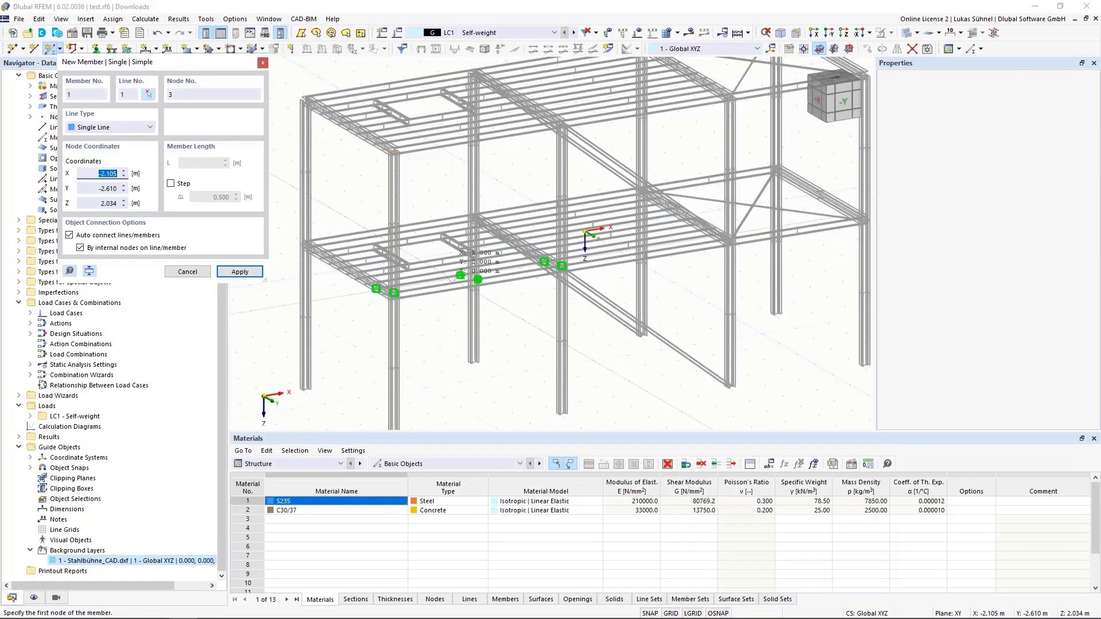
scroll(452, 279, "down", 1)
scroll(406, 408, "up", 15)
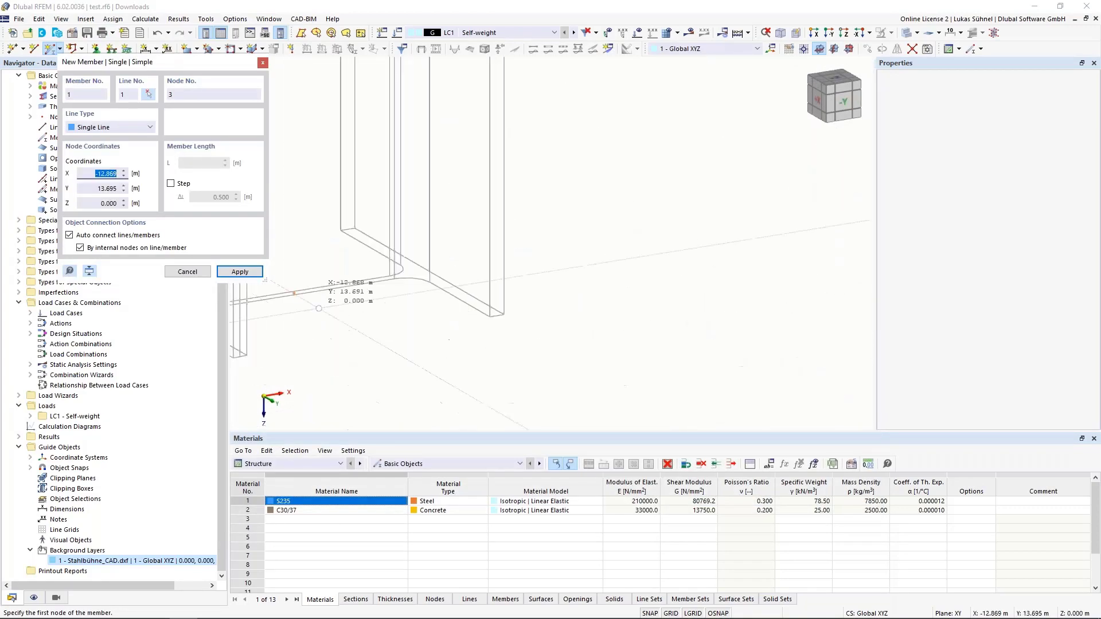
scroll(367, 344, "down", 3)
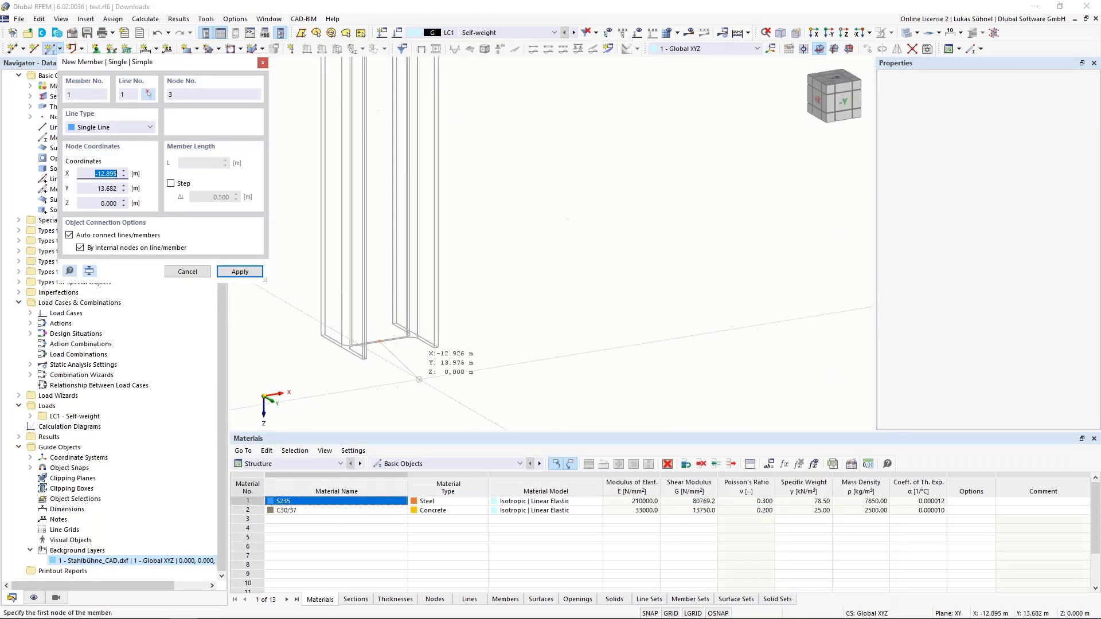
scroll(419, 379, "up", 6)
left_click(441, 375)
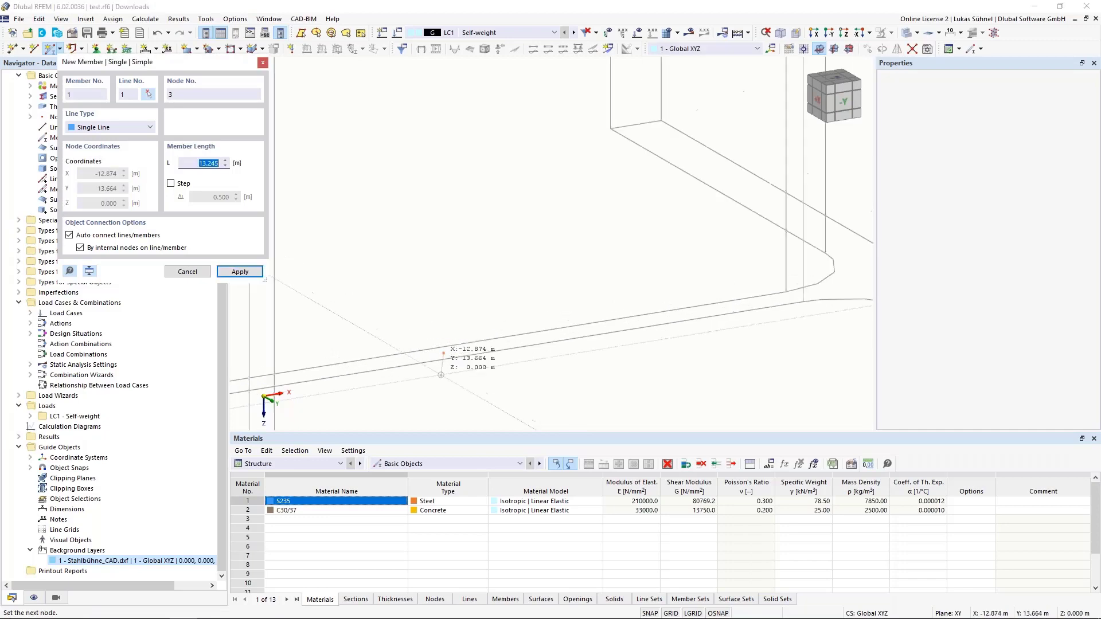
scroll(439, 373, "down", 4)
scroll(445, 369, "up", 6)
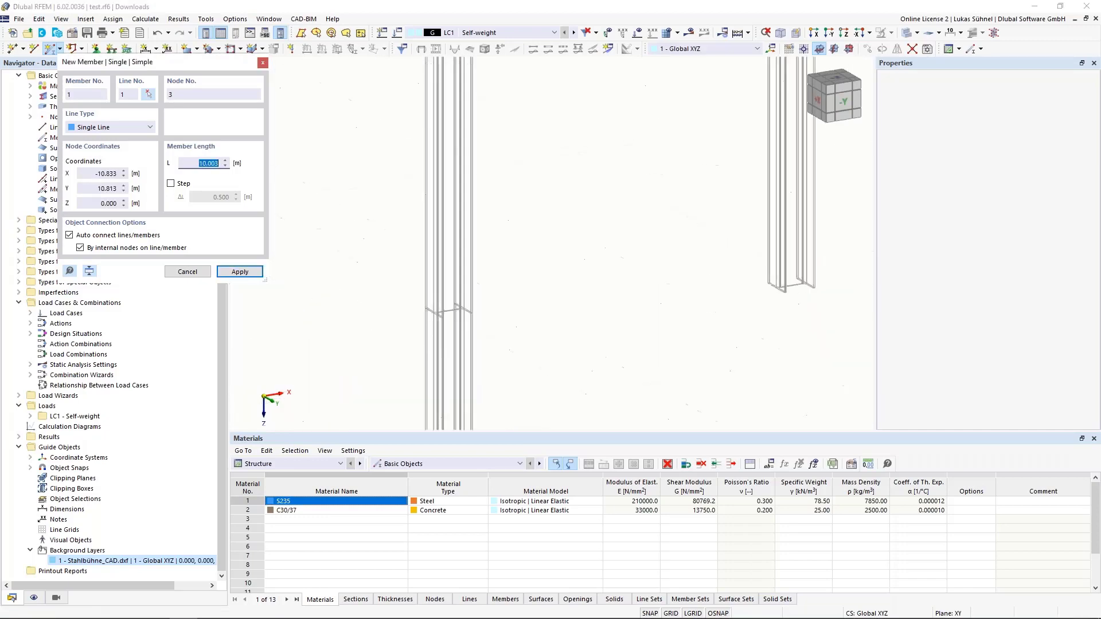
scroll(511, 287, "down", 6)
middle_click_drag(530, 291, 526, 407)
scroll(477, 85, "up", 5)
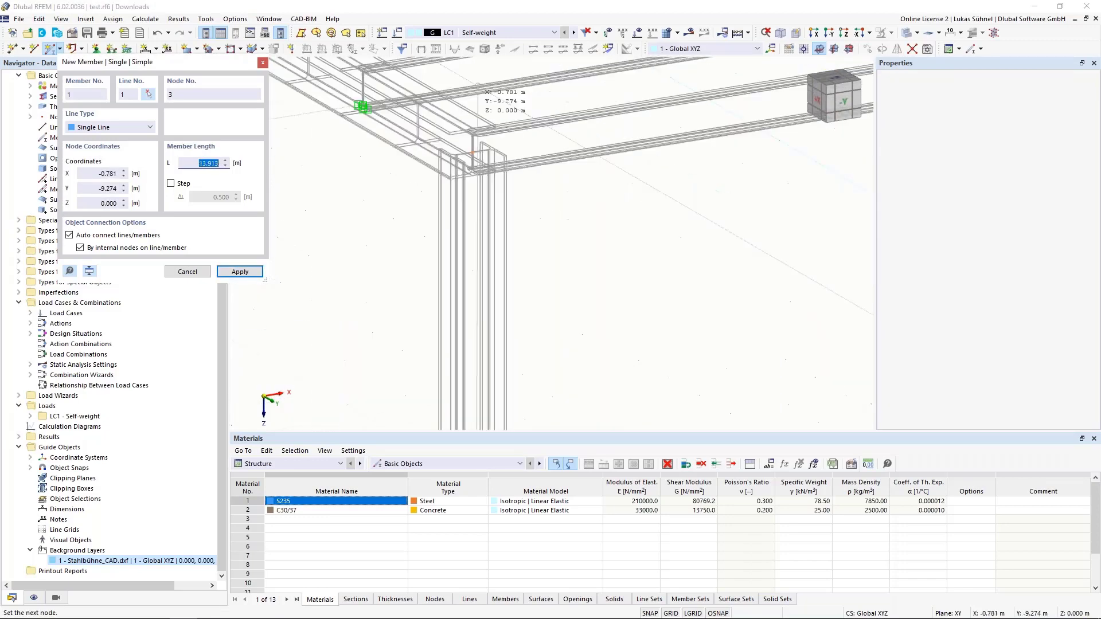
scroll(477, 85, "up", 5)
scroll(480, 341, "up", 4)
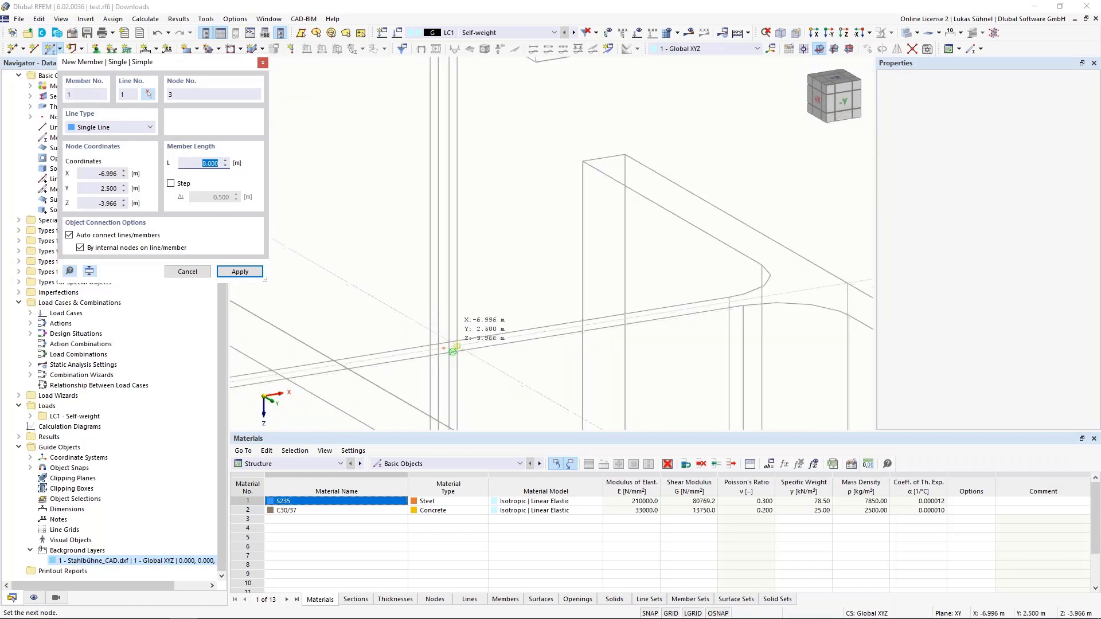
left_click(447, 347)
key("Escape")
- Delete the corner column member together with its foot and head nodes
scroll(490, 226, "down", 5)
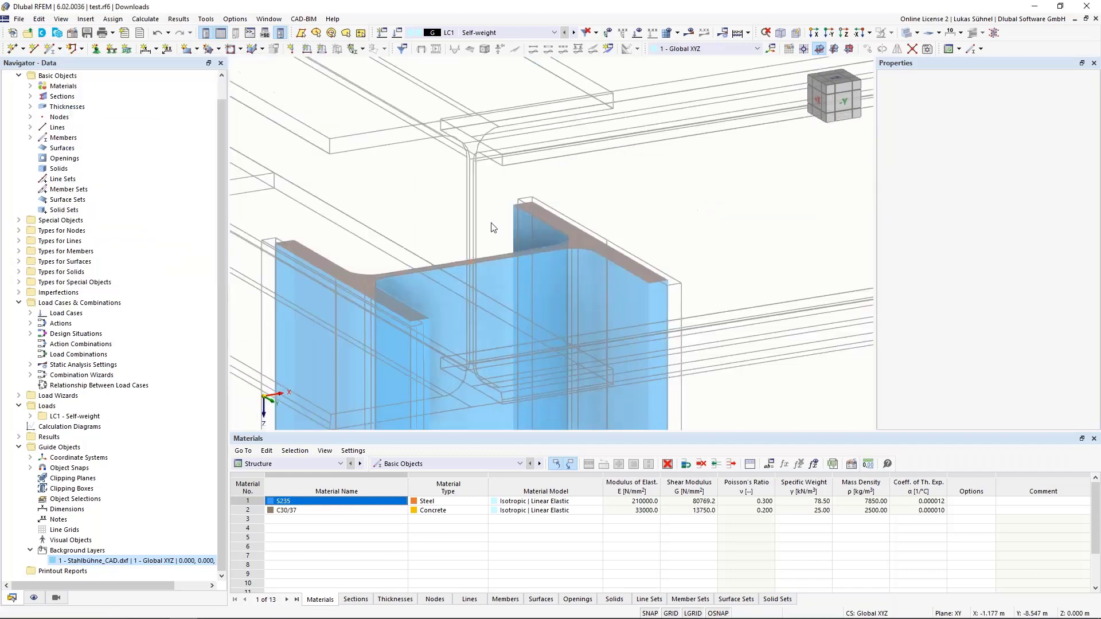
scroll(492, 227, "down", 4)
scroll(516, 216, "down", 3)
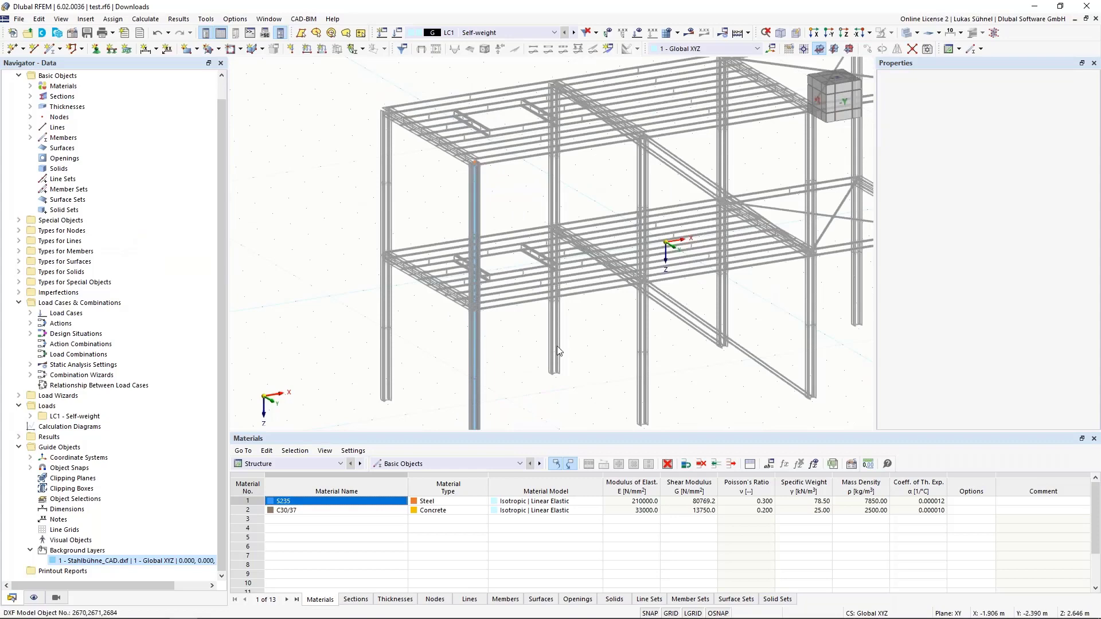
scroll(465, 320, "down", 5)
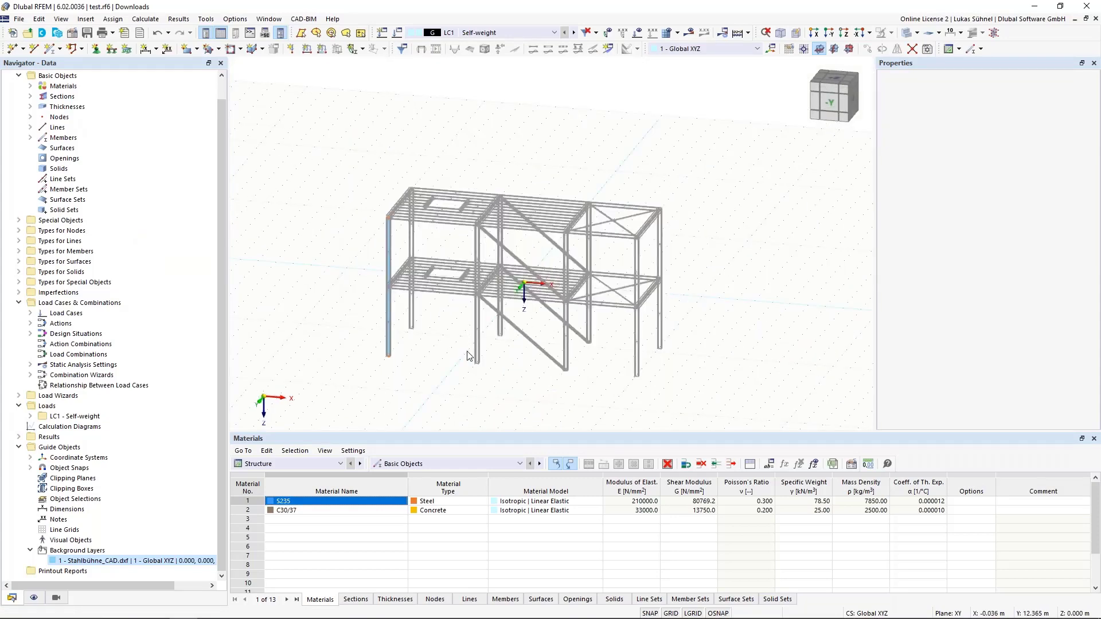
left_click_drag(309, 157, 486, 329)
key("Delete")
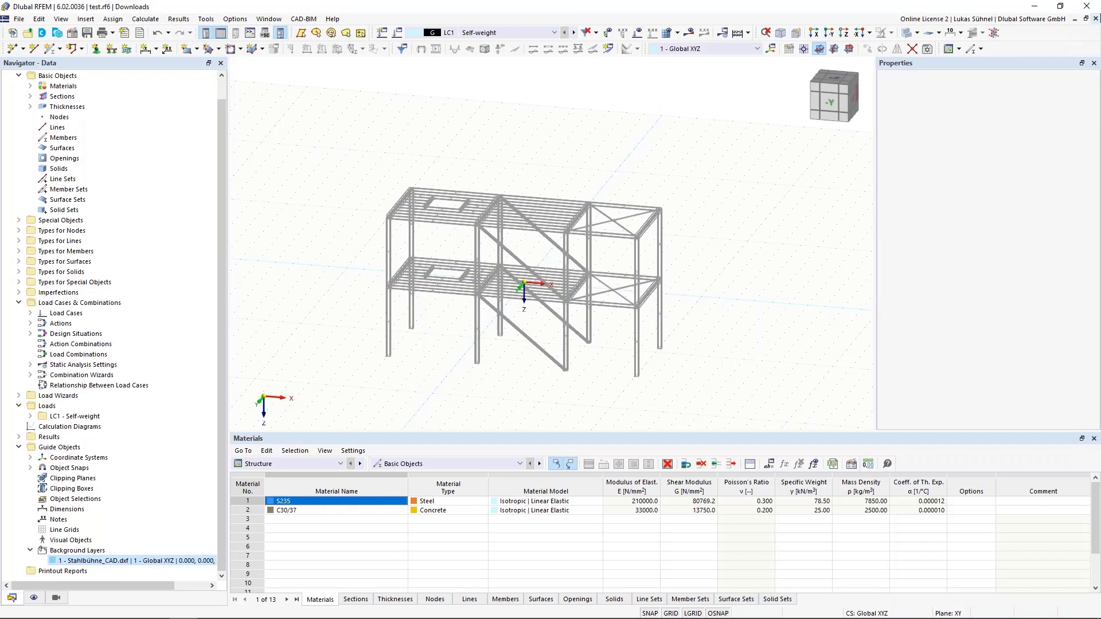
- Close the test.rf6 model and switch to the Stahlbühne_analytisch.dxf drawing in AutoCAD
left_click(1096, 18)
left_click(599, 364)
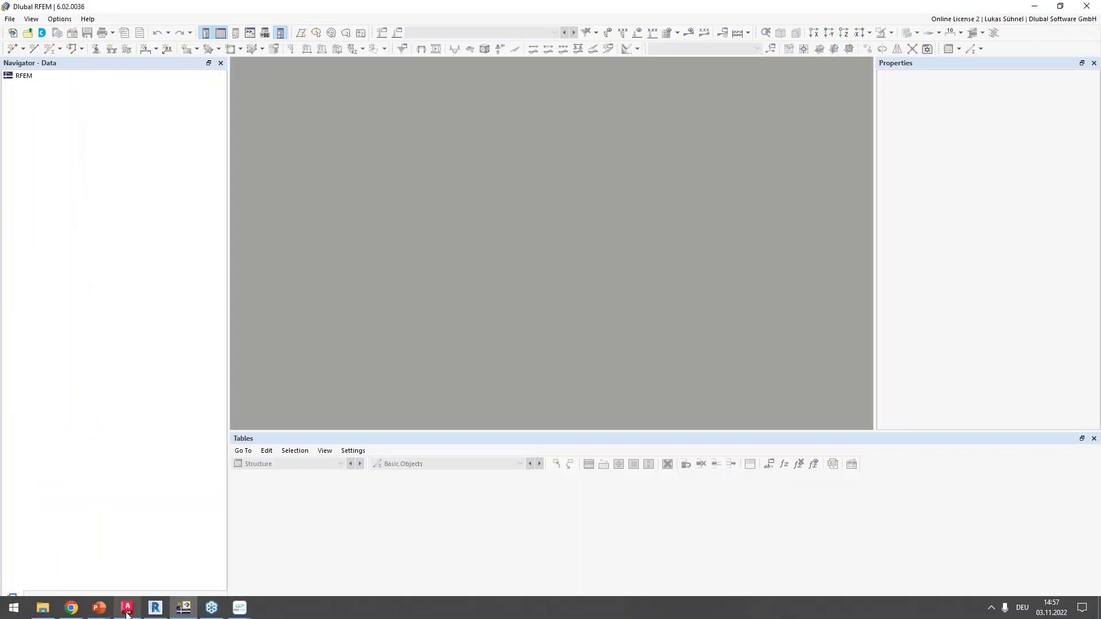
left_click(127, 609)
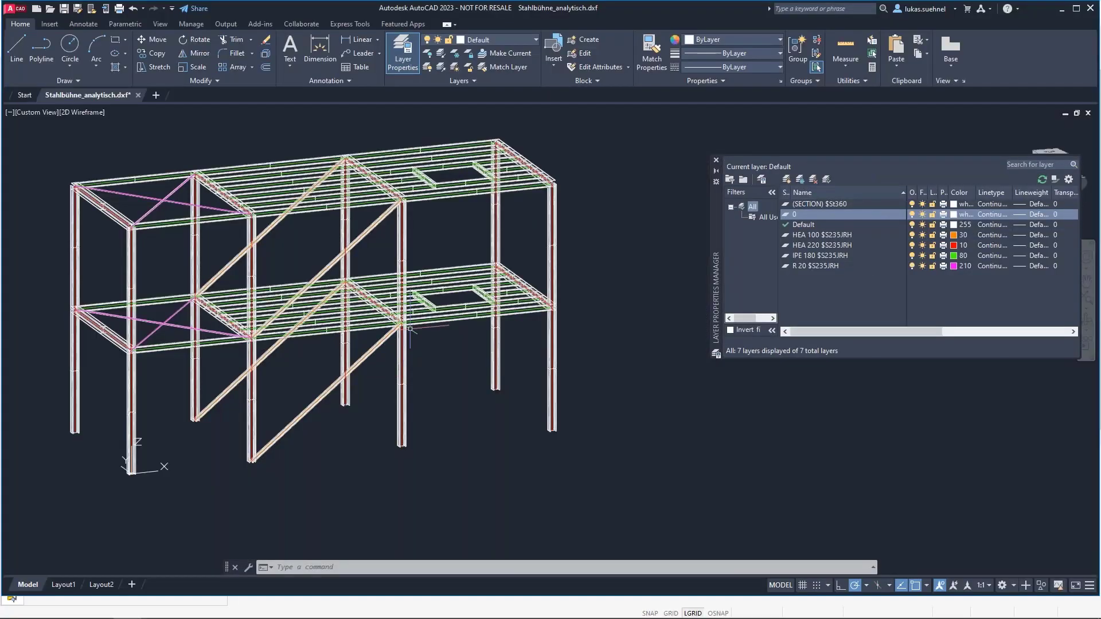
- Examine the corner column's centre line inside its section outline and its connection to the upper beams of the steel platform
scroll(602, 353, "down", 1)
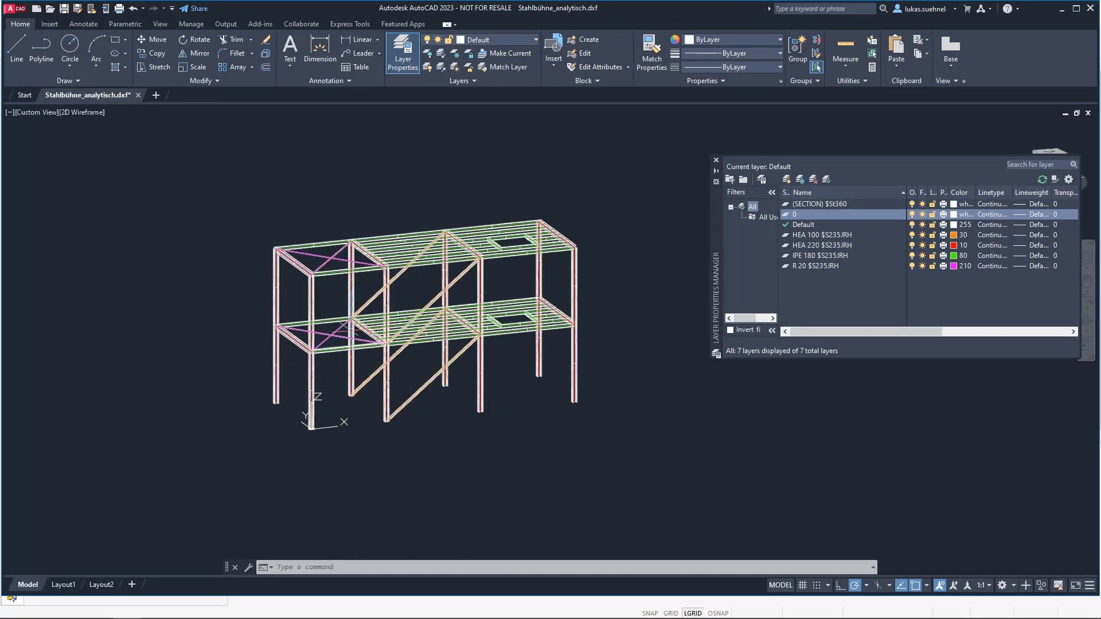
scroll(361, 290, "up", 2)
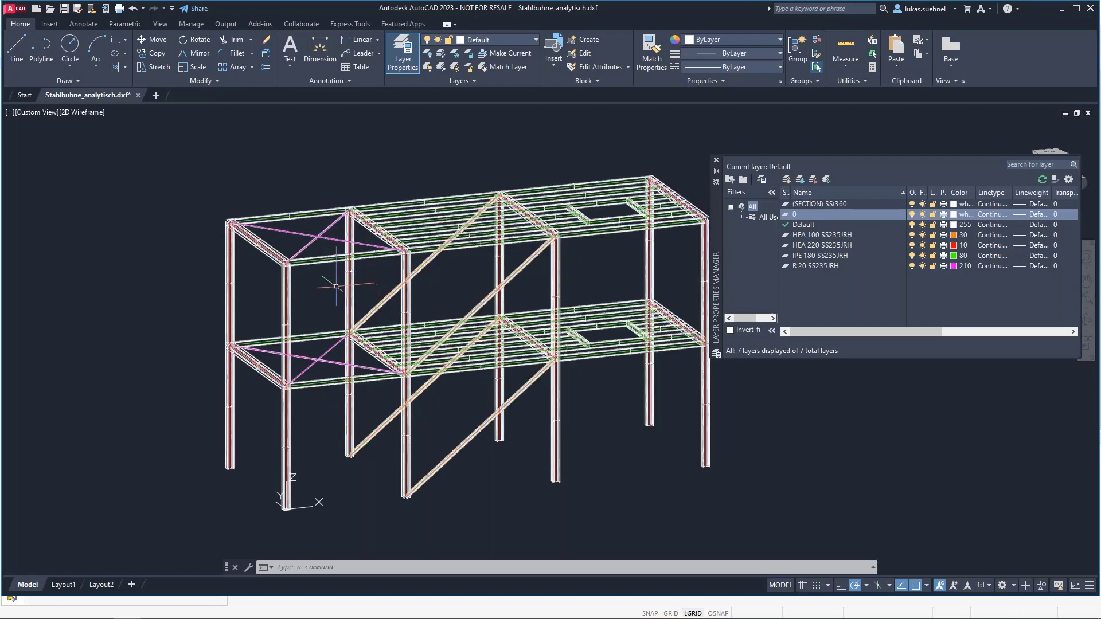
middle_click_drag(330, 280, 267, 265)
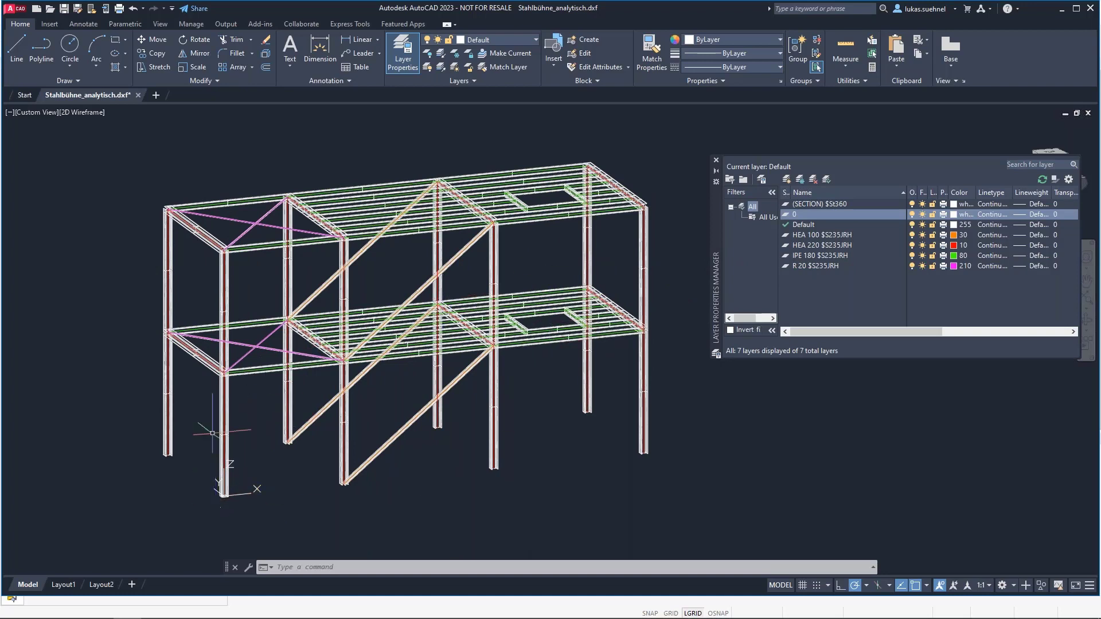
scroll(147, 233, "up", 5)
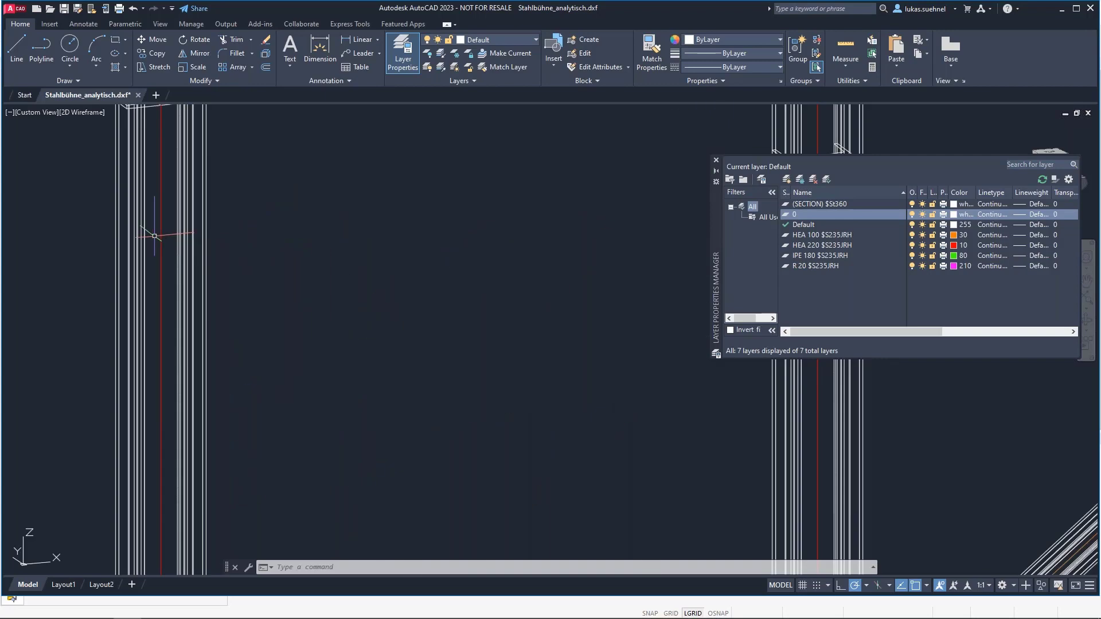
middle_click_drag(259, 214, 394, 351)
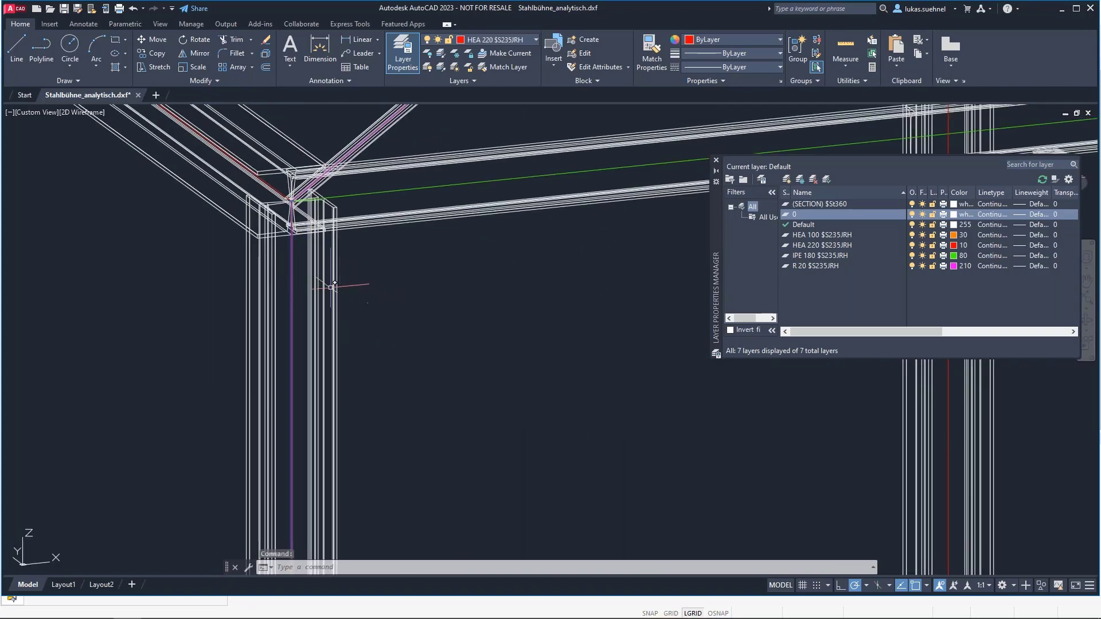
scroll(344, 290, "down", 5)
key("Escape")
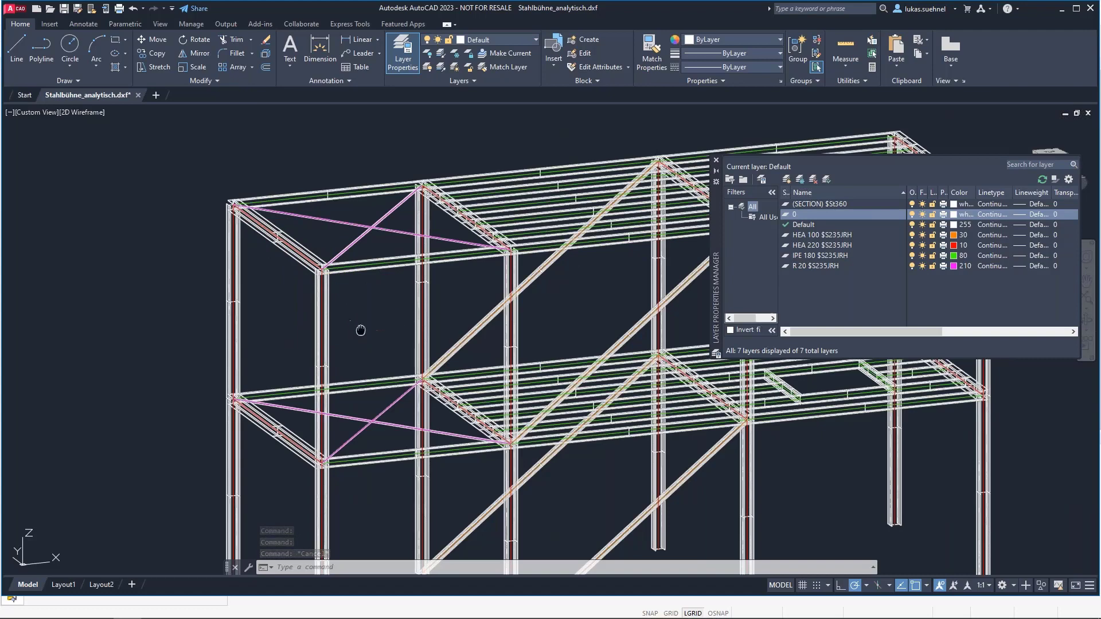
middle_click_drag(359, 327, 335, 303)
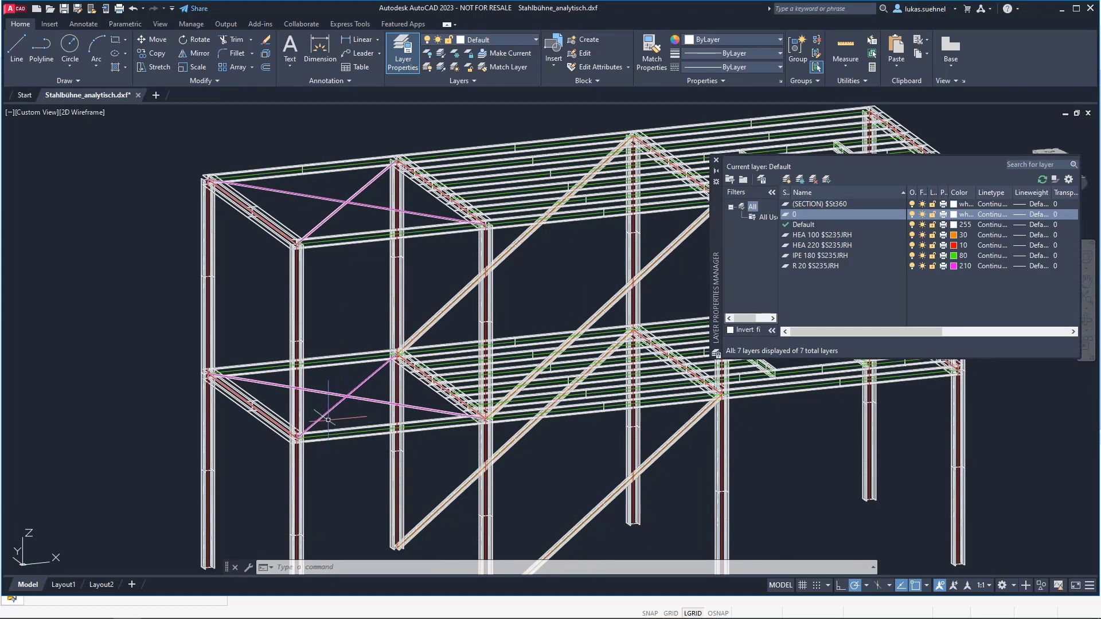
- Examine the lower level's cross bracing and the section-named layers, highlighting the layer HEA 100 $S235JRH
scroll(325, 425, "up", 2)
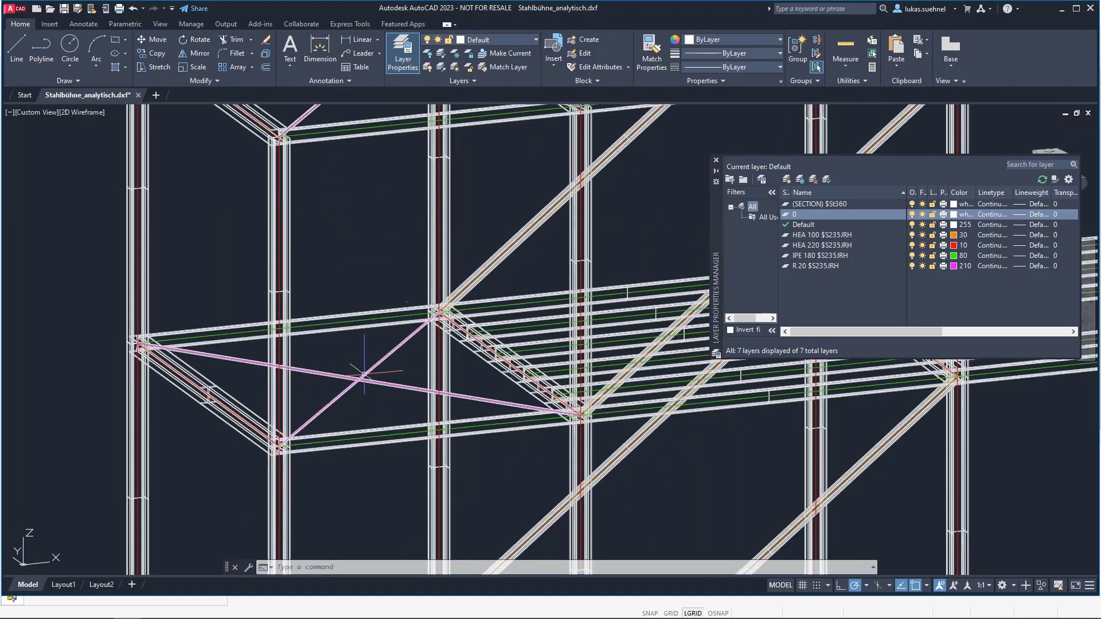
scroll(346, 410, "up", 5)
scroll(356, 381, "down", 4)
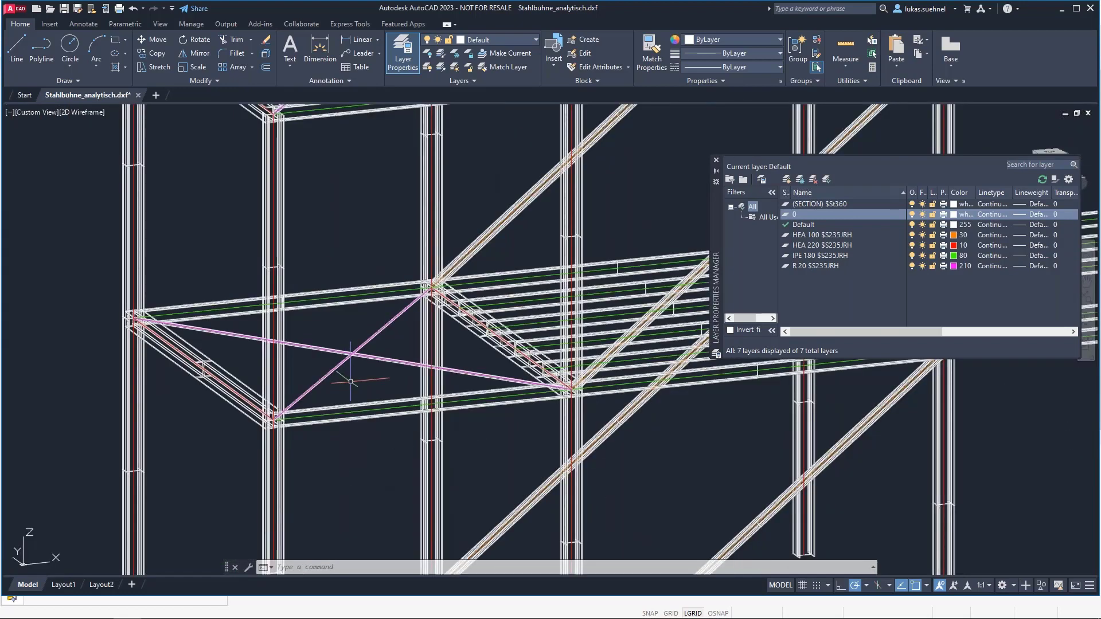
scroll(321, 296, "down", 4)
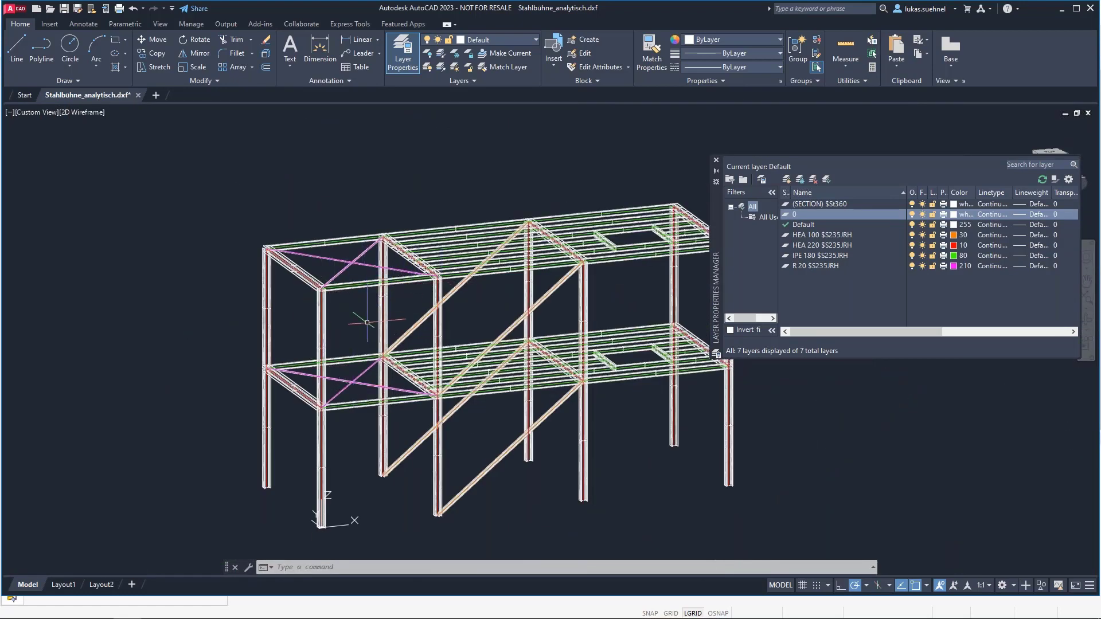
middle_click_drag(367, 322, 373, 215)
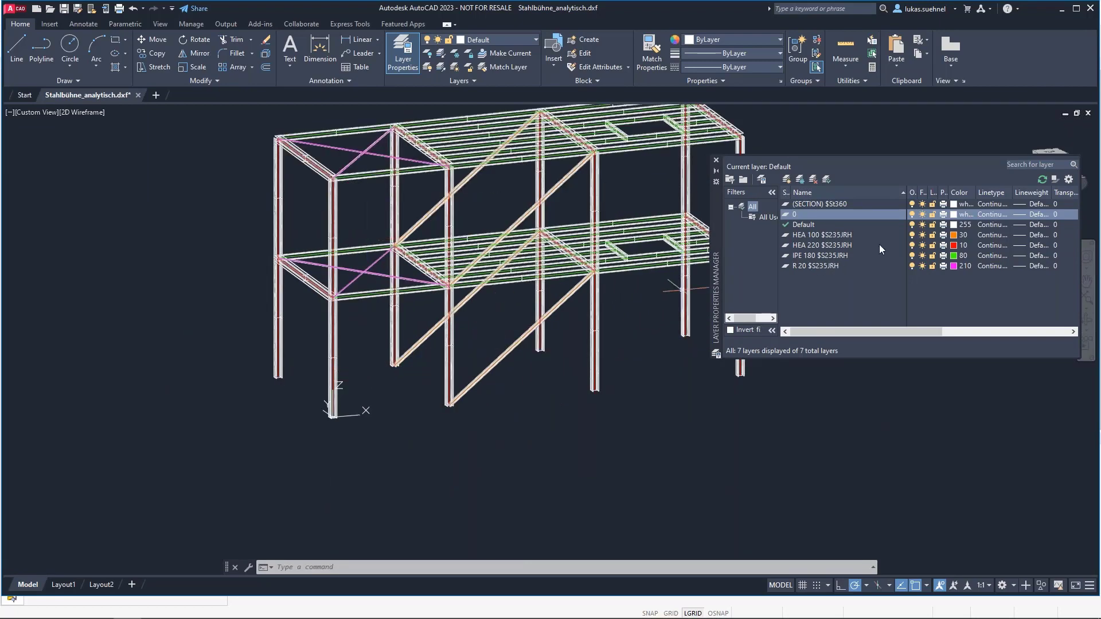
left_click(854, 236)
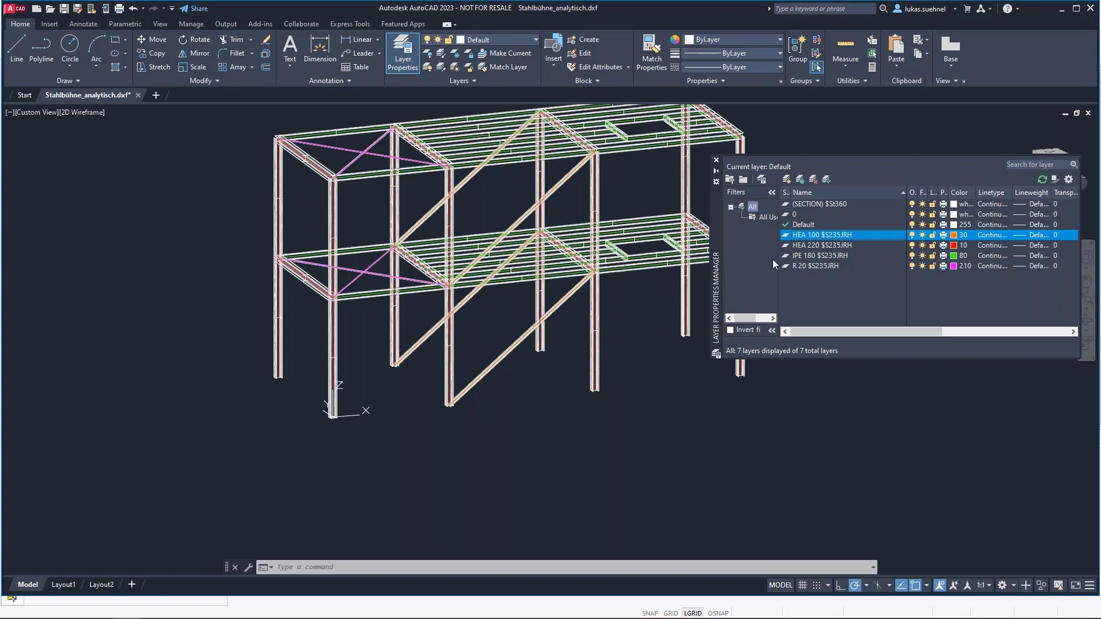
mouse_move(529, 422)
middle_mouse_down()
mouse_move(467, 437)
mouse_move(401, 430)
middle_mouse_up()
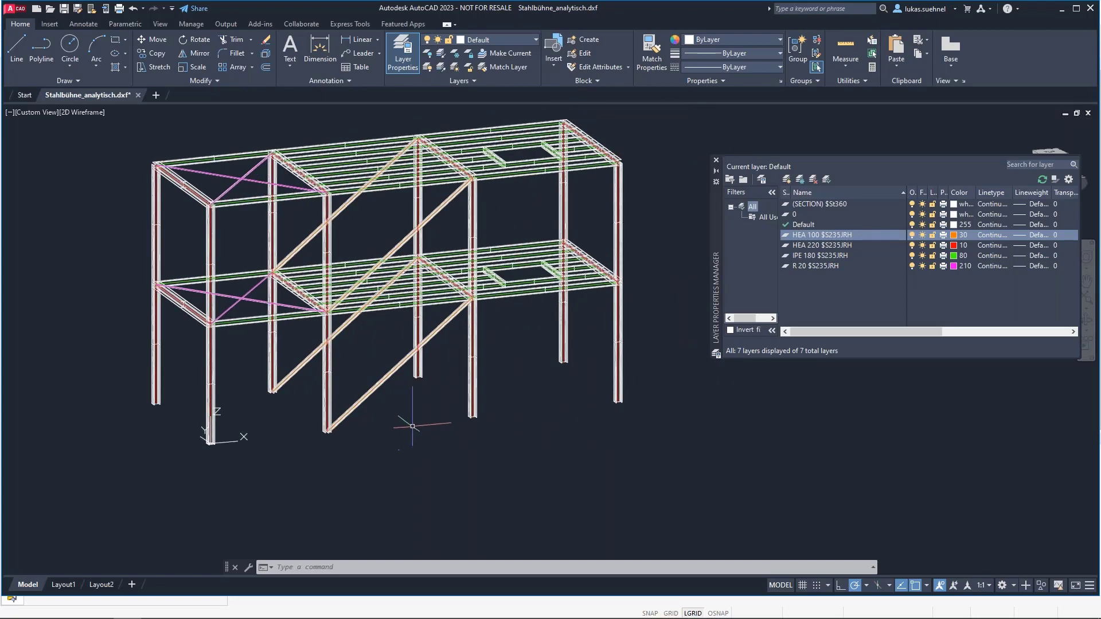
- Switch back to RFEM and start importing the open drawing directly from AutoCAD
key("alt+Tab")
left_click(9, 19)
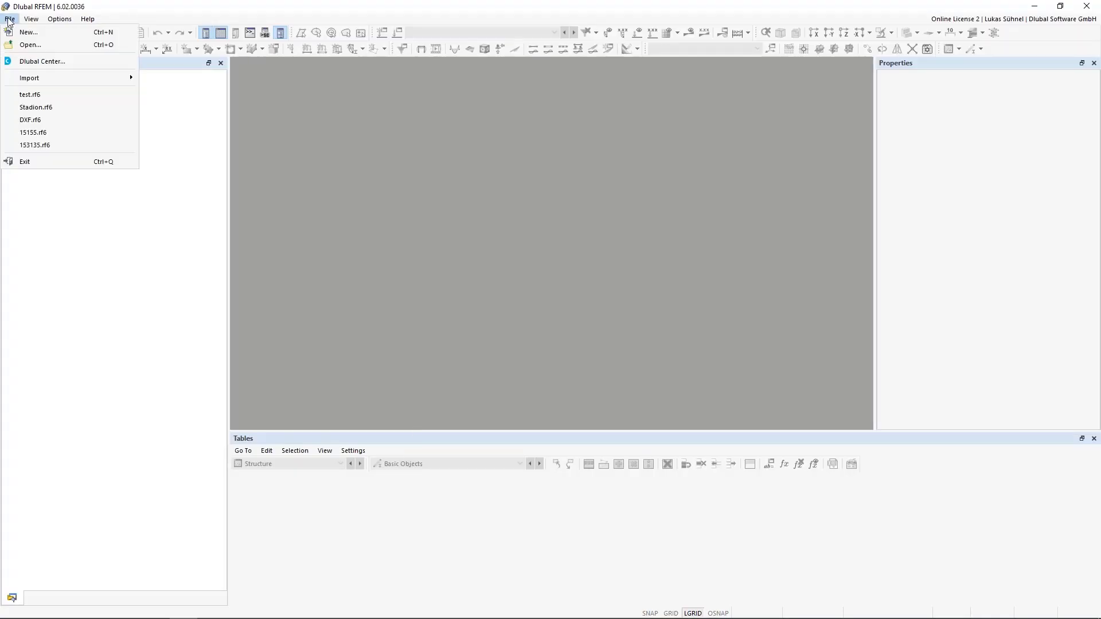
mouse_move(101, 80)
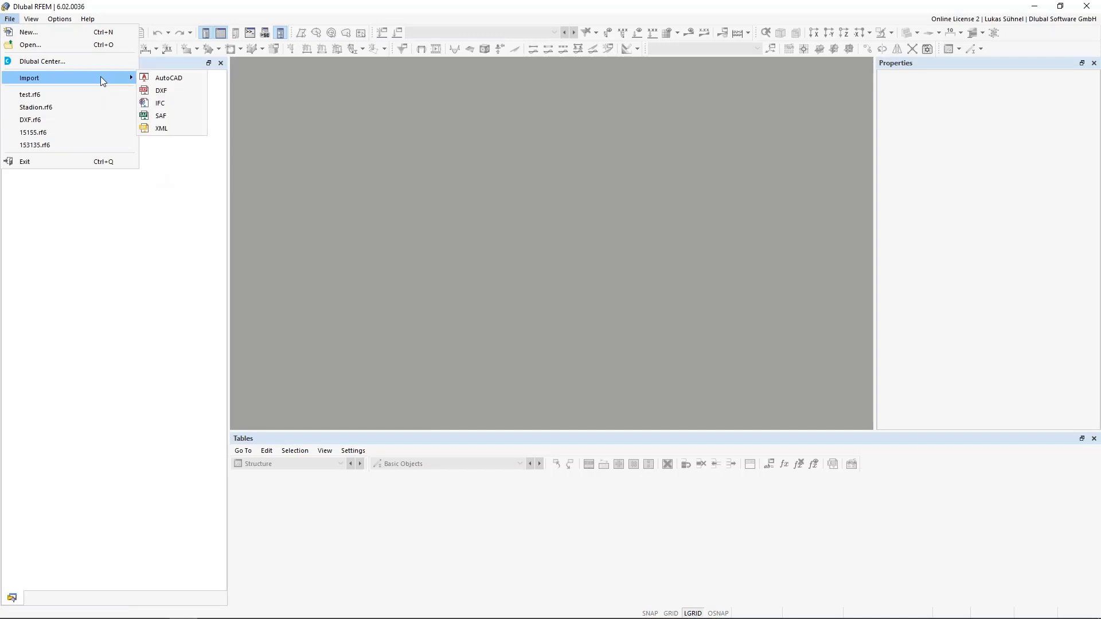
left_click(150, 79)
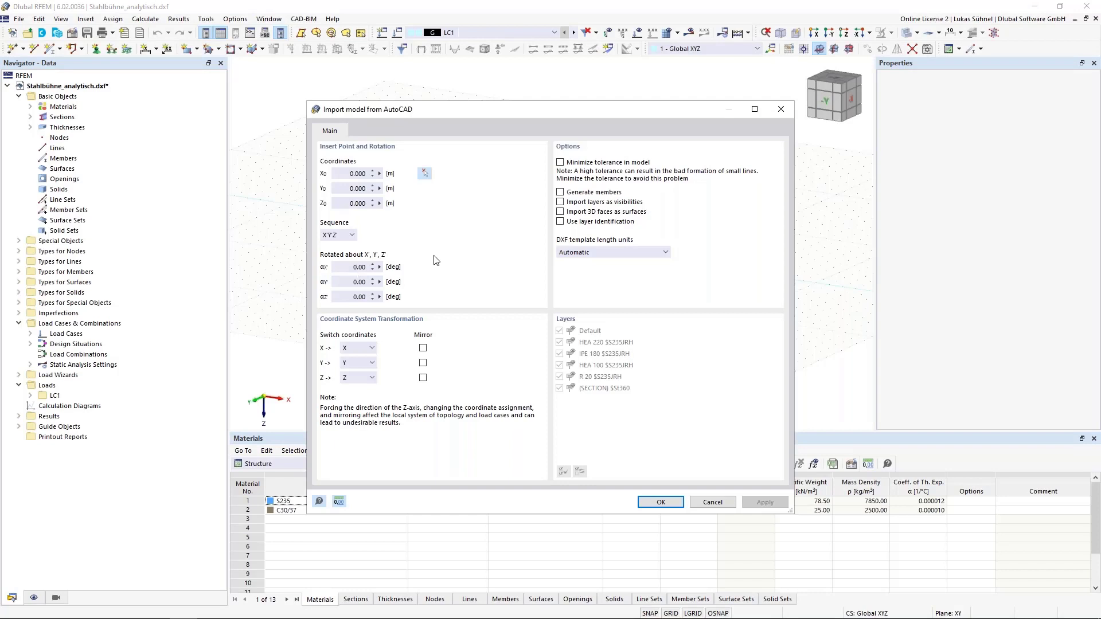
- Import with member generation and layer identification enabled, excluding the layers Default and (SECTION) $St360 and keeping the default conversion tables
left_click(561, 192)
left_click(561, 221)
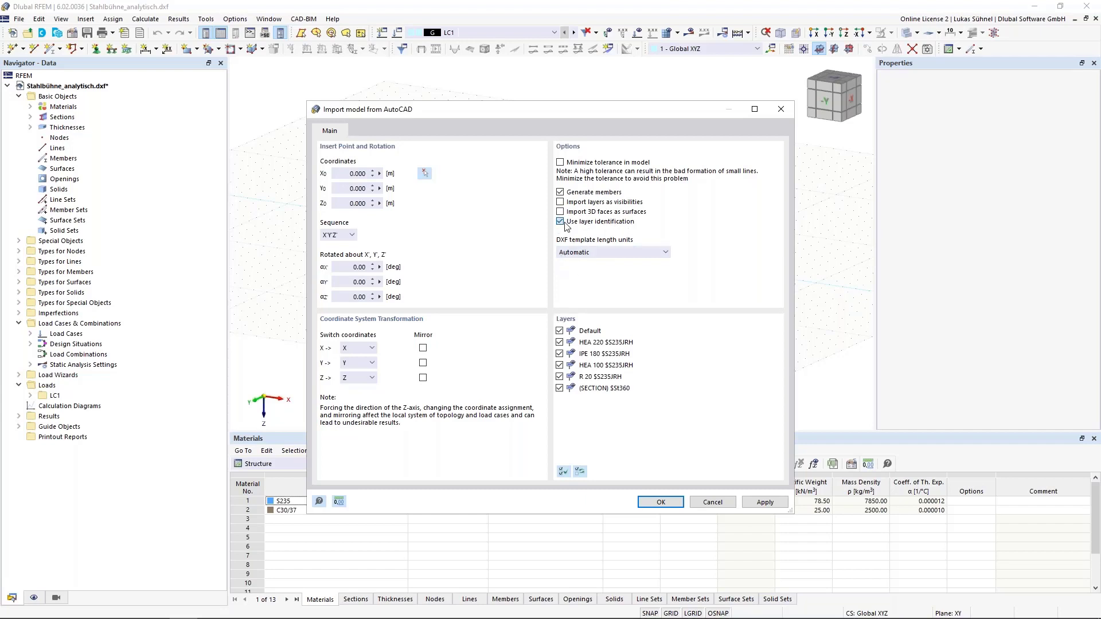
left_click(559, 331)
left_click(559, 389)
left_click(658, 503)
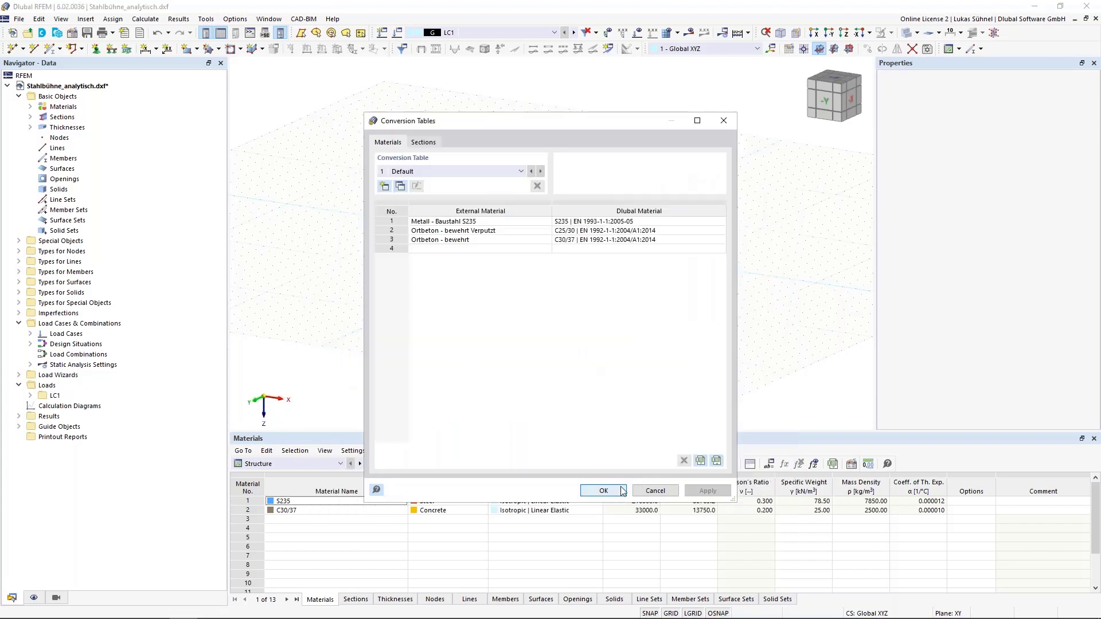
left_click(623, 491)
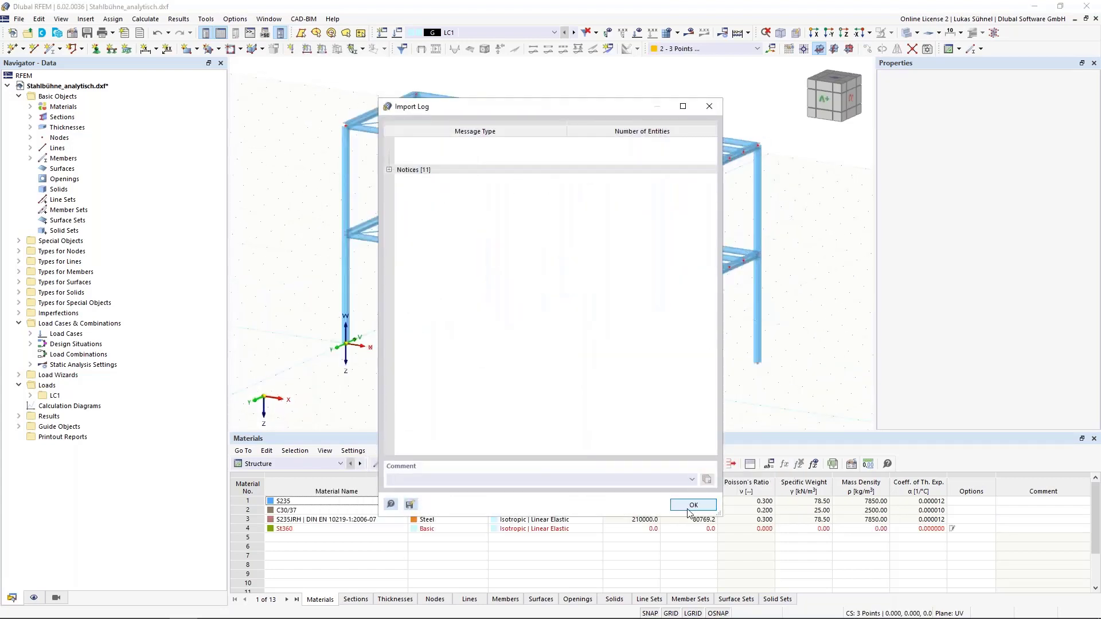
left_click(693, 505)
- Inspect the imported platform from another side in wireframe display, and restore the solid display
scroll(397, 364, "down", 5)
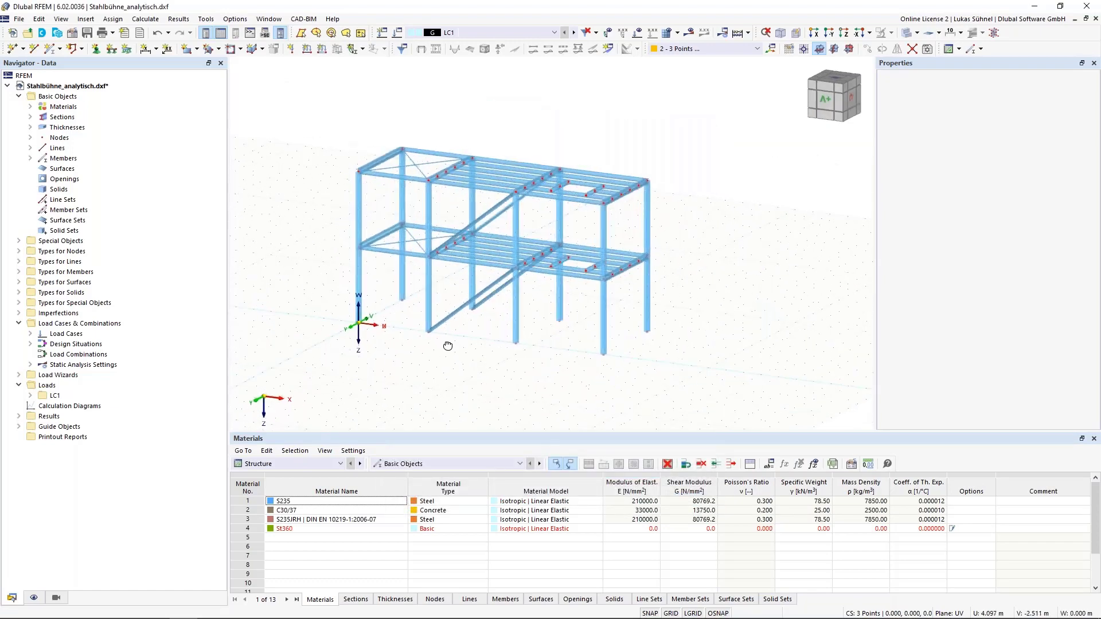
middle_click_drag(447, 347, 527, 338, "ctrl")
left_click(909, 35)
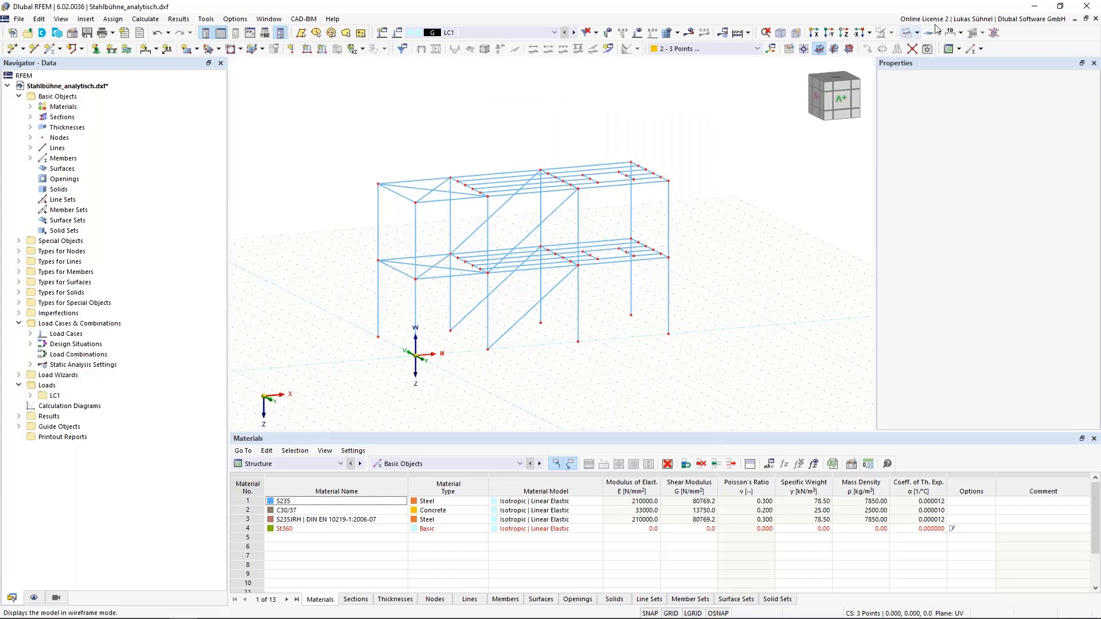
left_click(908, 32)
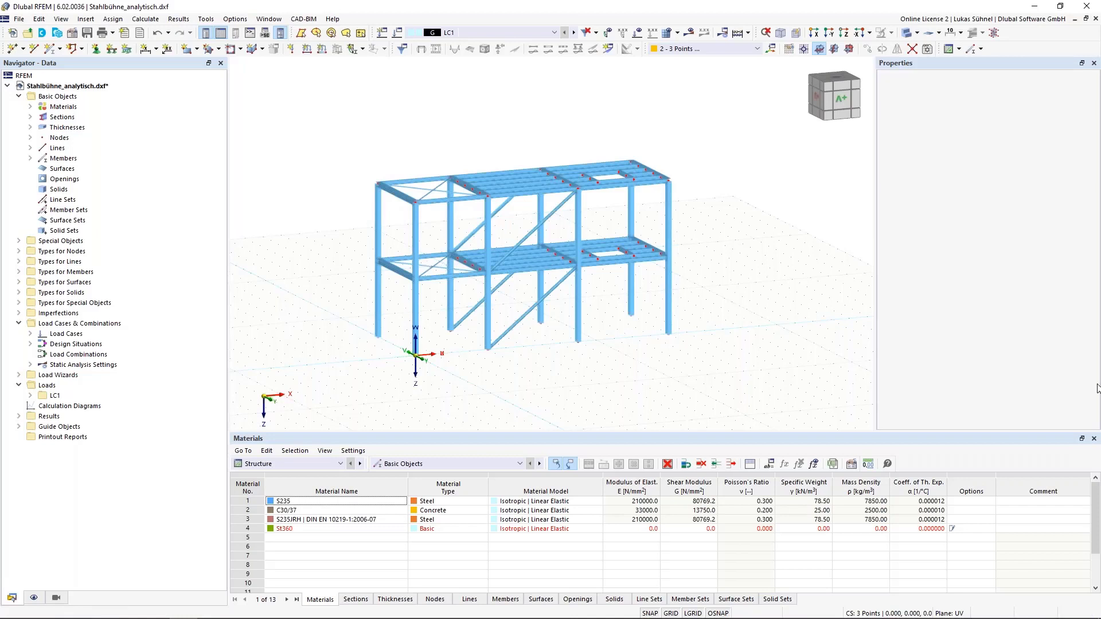
- Switch to AutoCAD and examine the column feet, centre lines and section outlines in the platform drawing
key("alt+Tab")
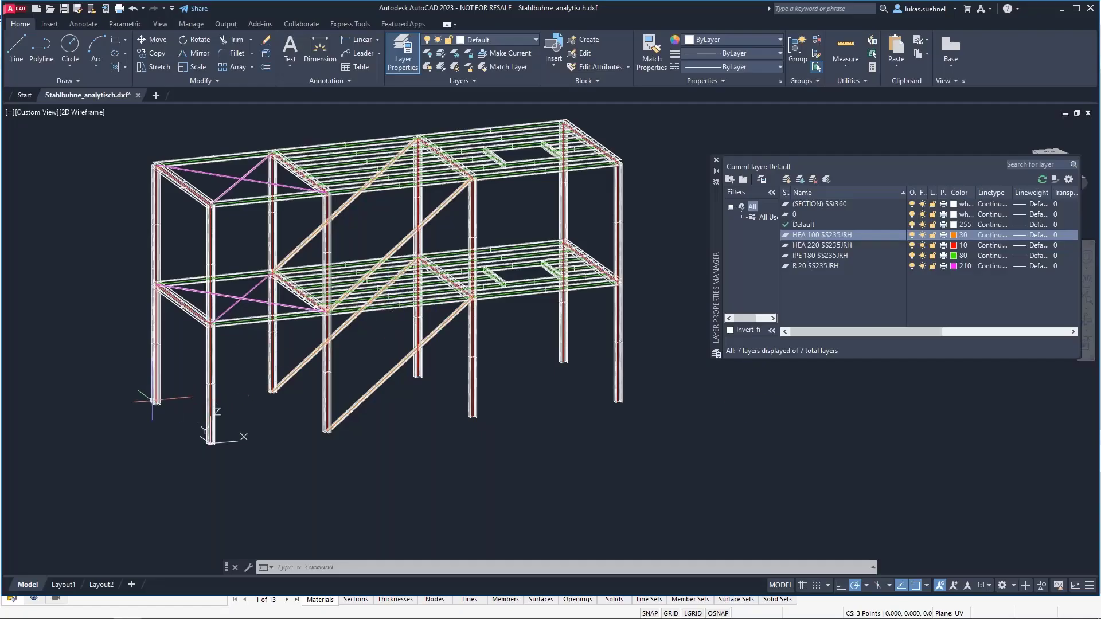
scroll(151, 399, "up", 7)
scroll(152, 400, "up", 2)
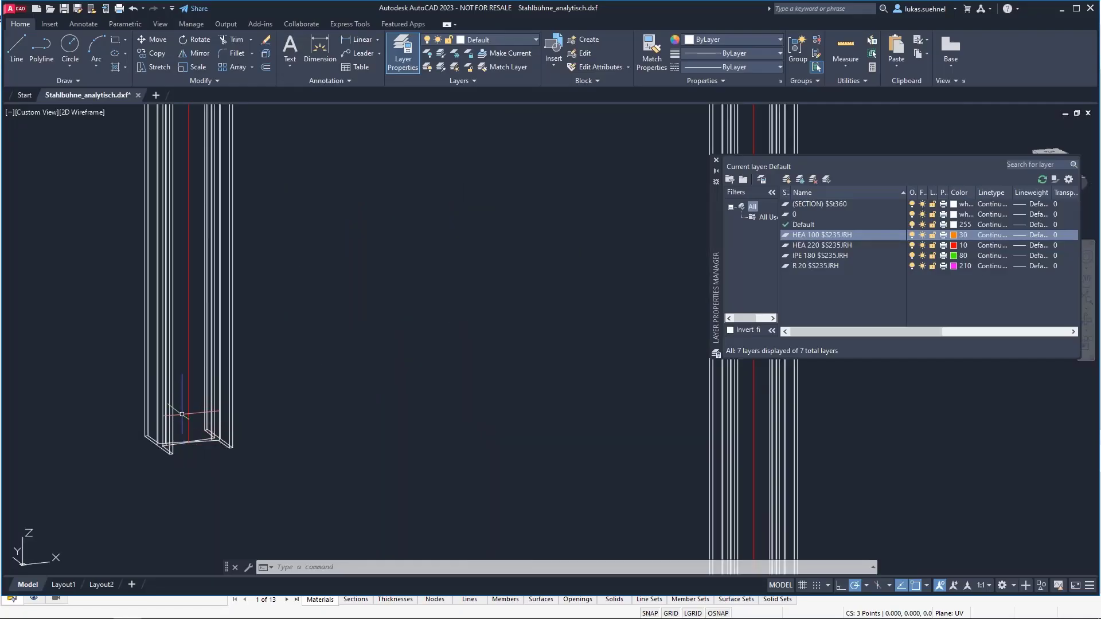
scroll(206, 453, "down", 5)
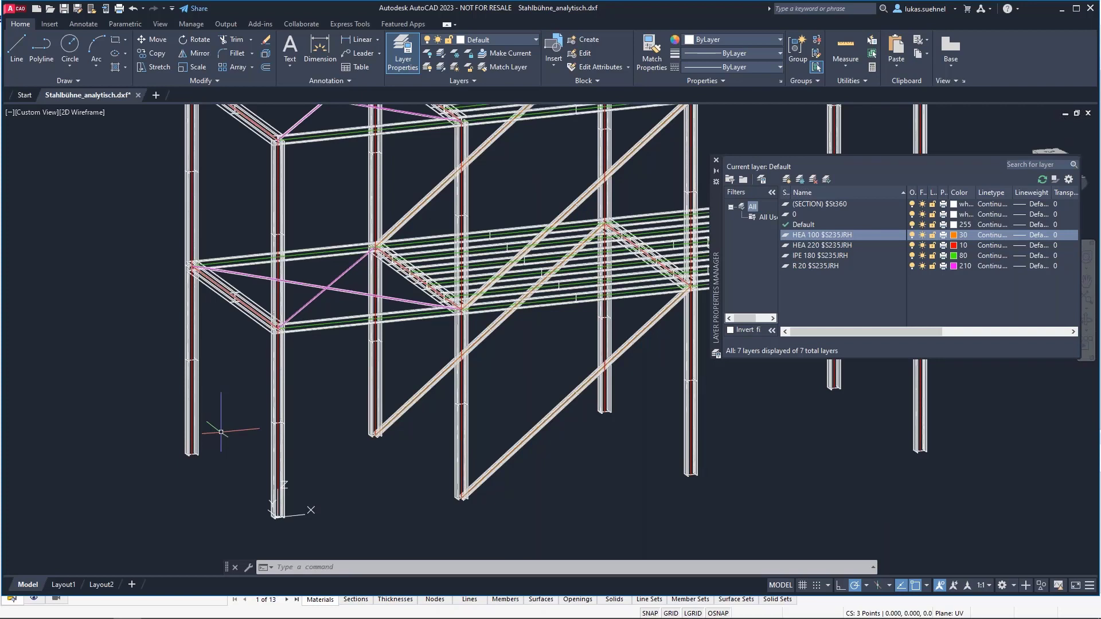
scroll(221, 432, "down", 4)
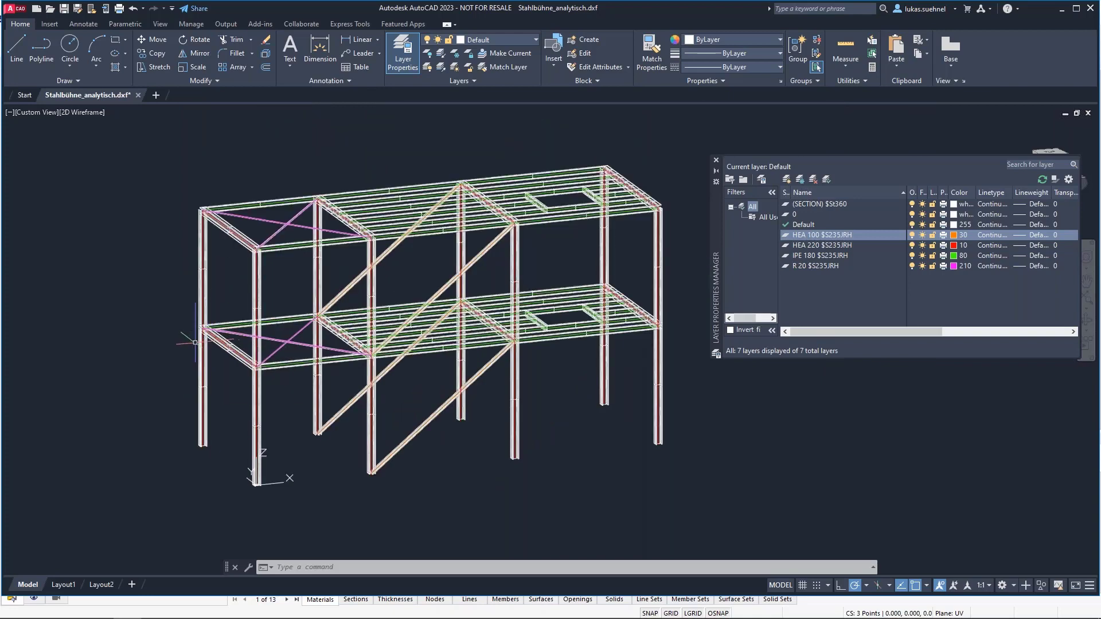
scroll(157, 341, "up", 2)
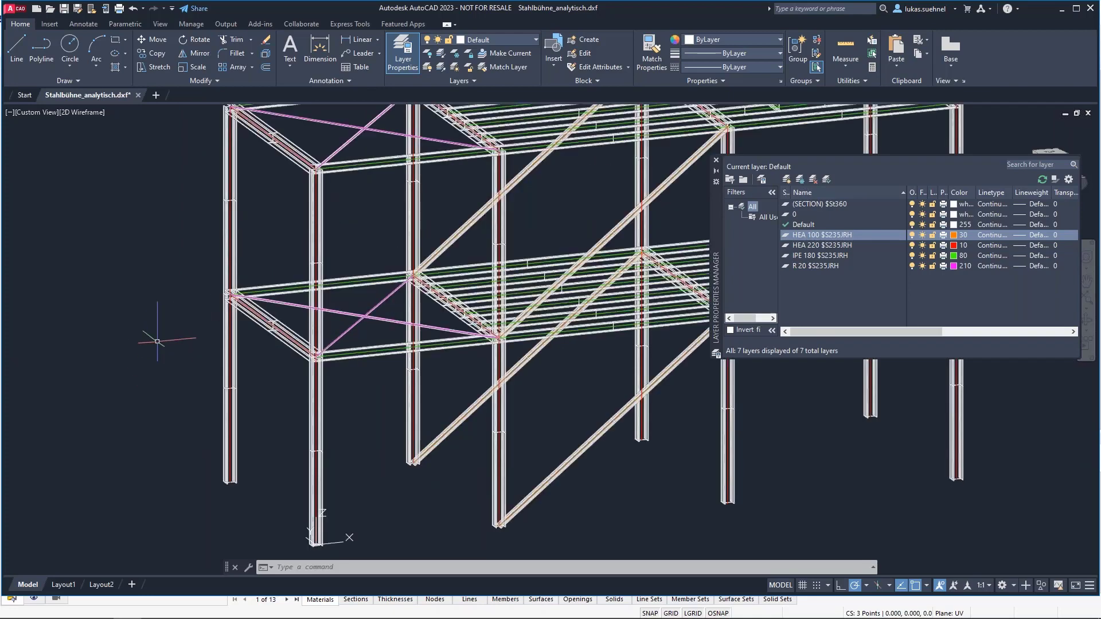
middle_click_drag(140, 293, 176, 321)
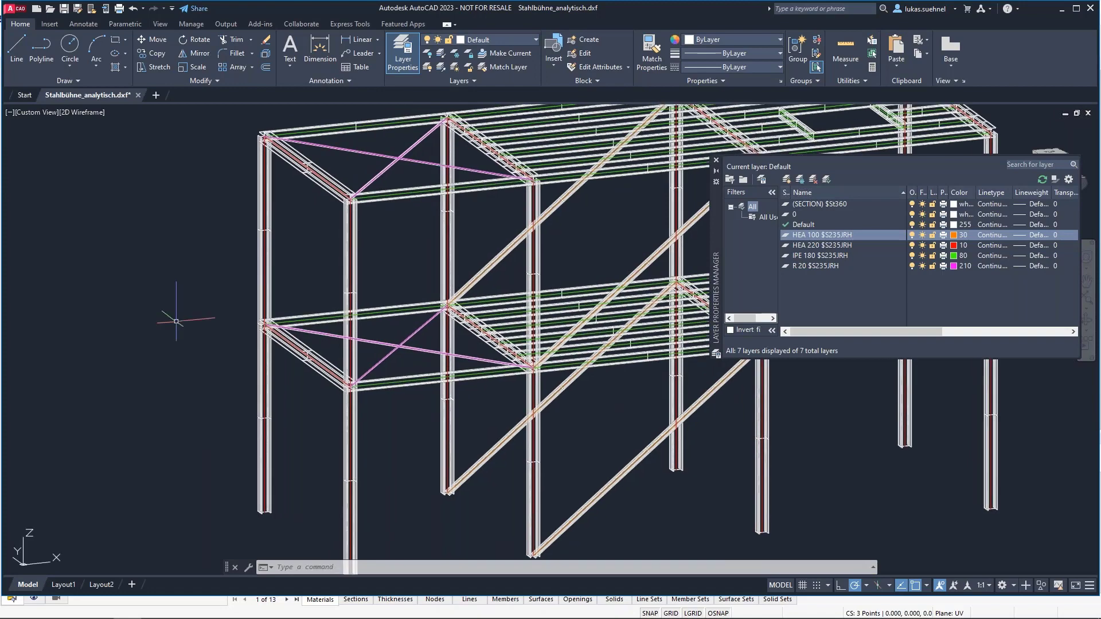
scroll(176, 321, "down", 2)
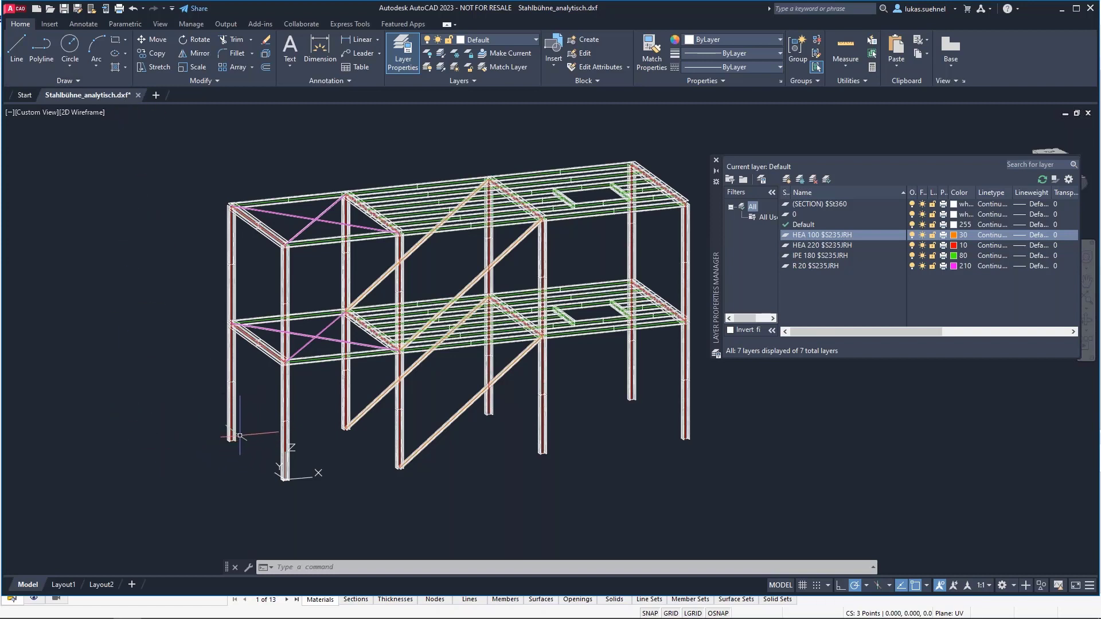
scroll(245, 443, "up", 5)
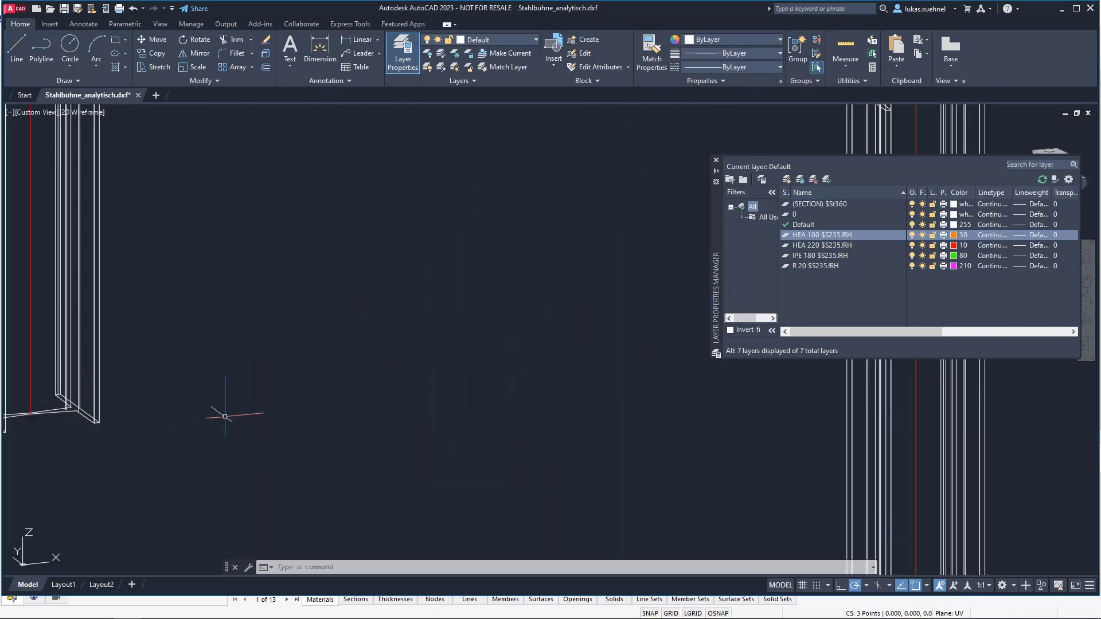
scroll(226, 413, "up", 4)
scroll(190, 428, "down", 5)
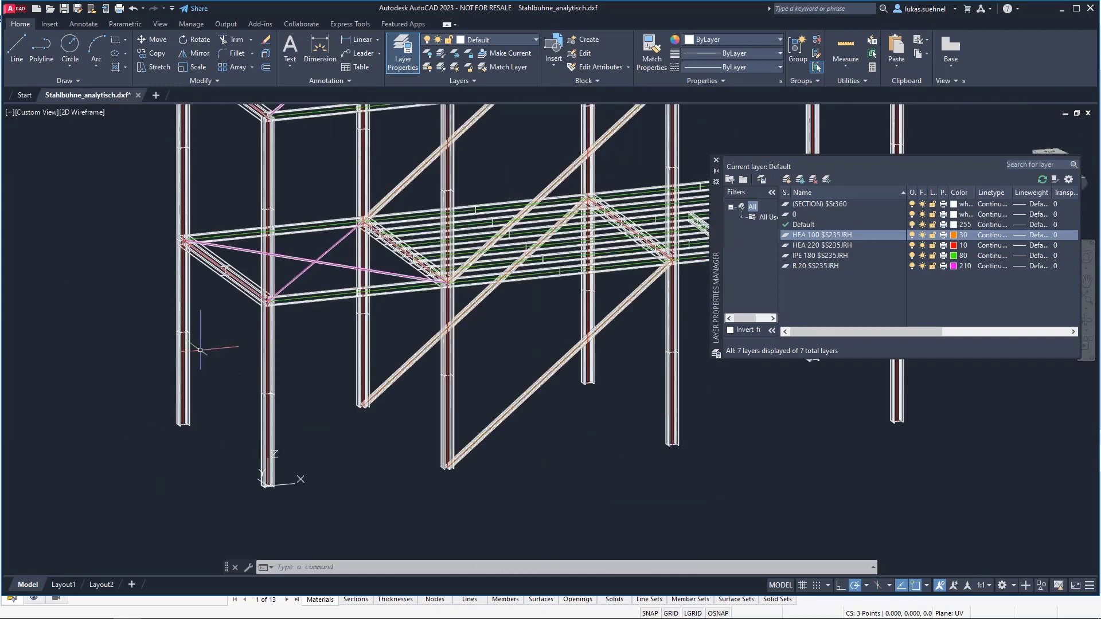
scroll(206, 436, "down", 3)
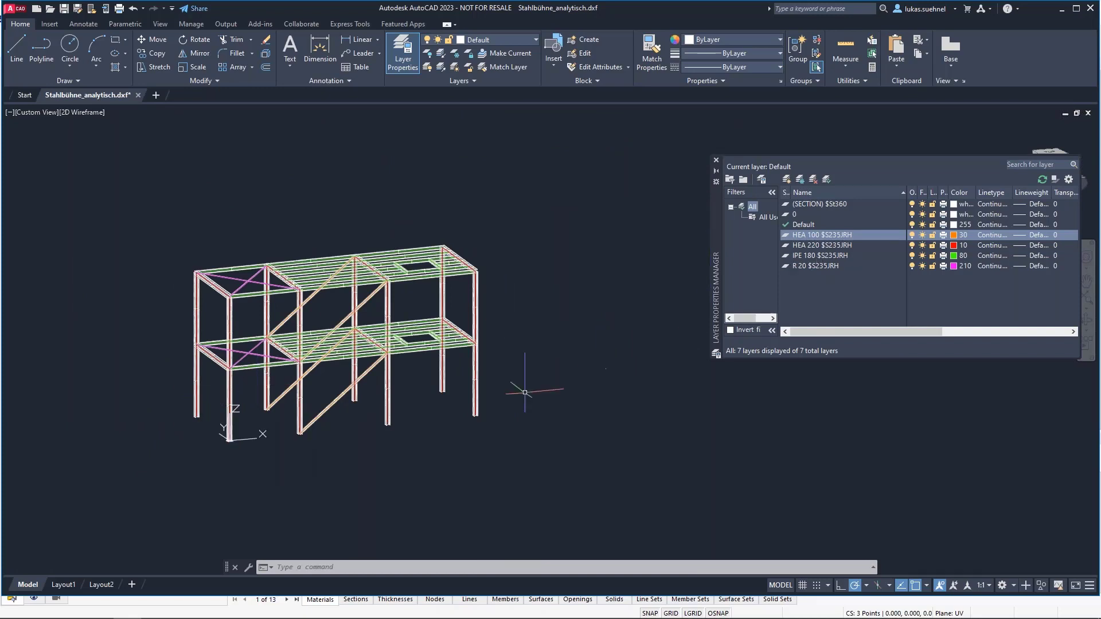
scroll(240, 433, "up", 2)
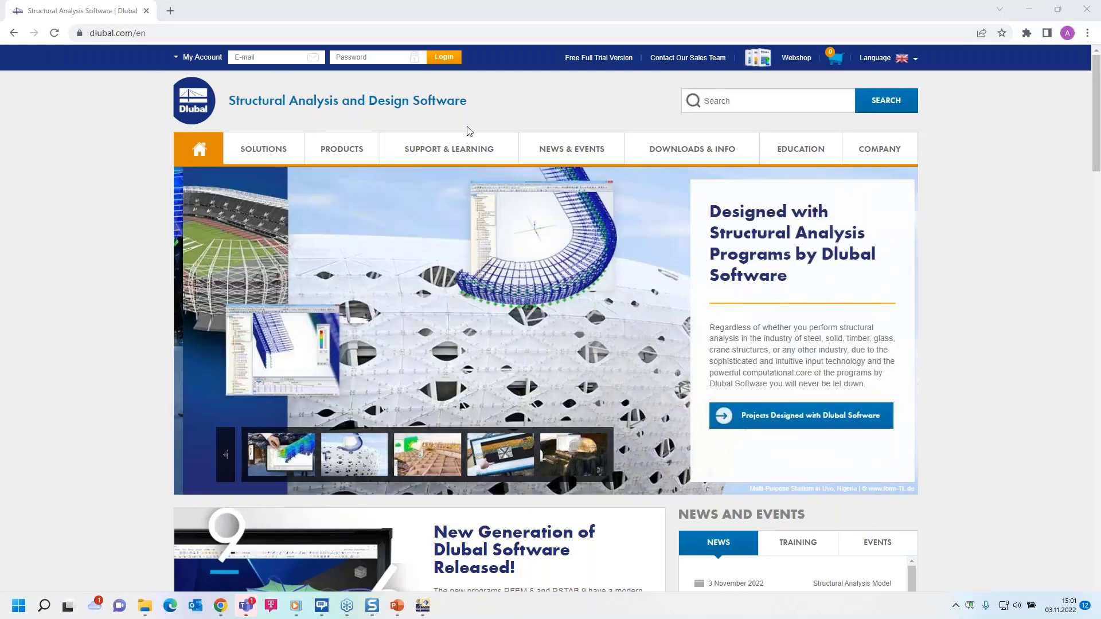
- Open the webinar overview on the Dlubal website and look through the RFEM 6 interface webinars
mouse_move(568, 149)
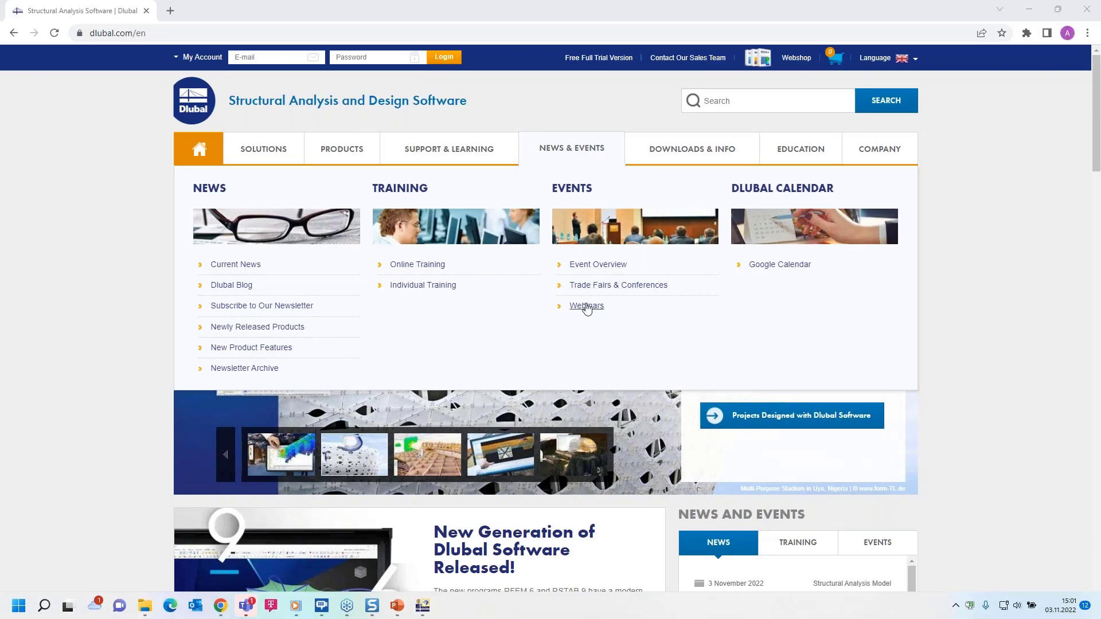
left_click(587, 308)
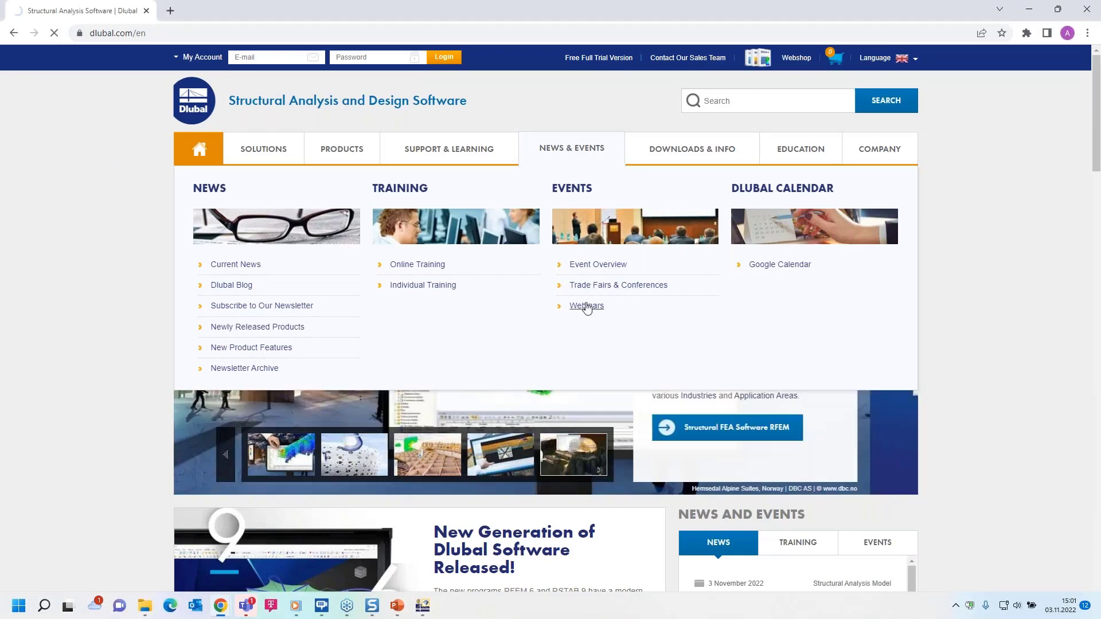
scroll(457, 181, "down", 5)
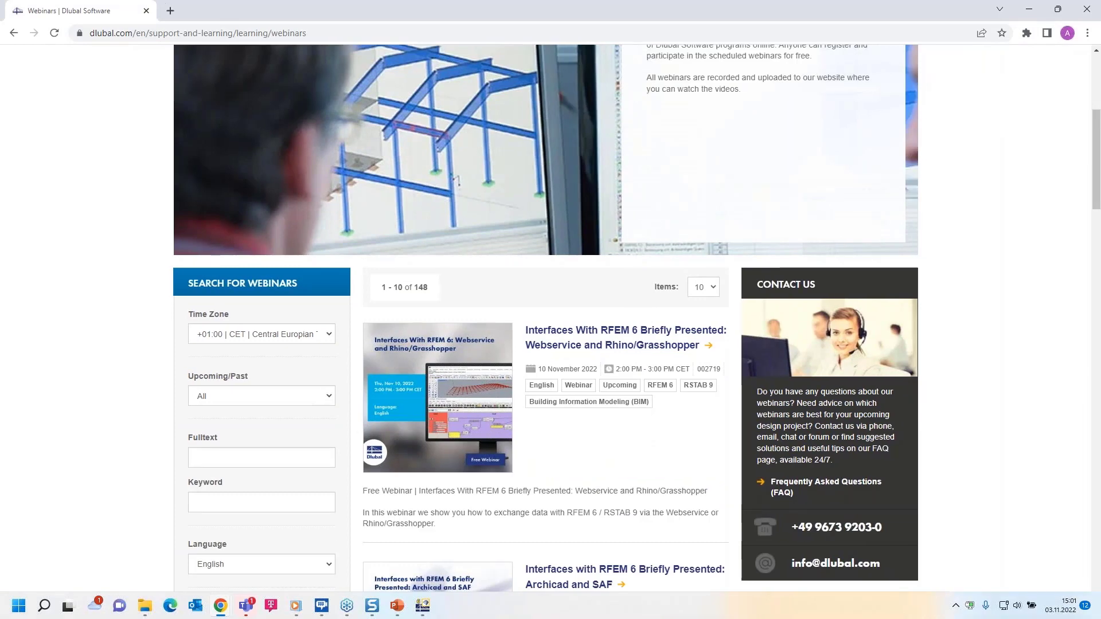
scroll(457, 182, "down", 3)
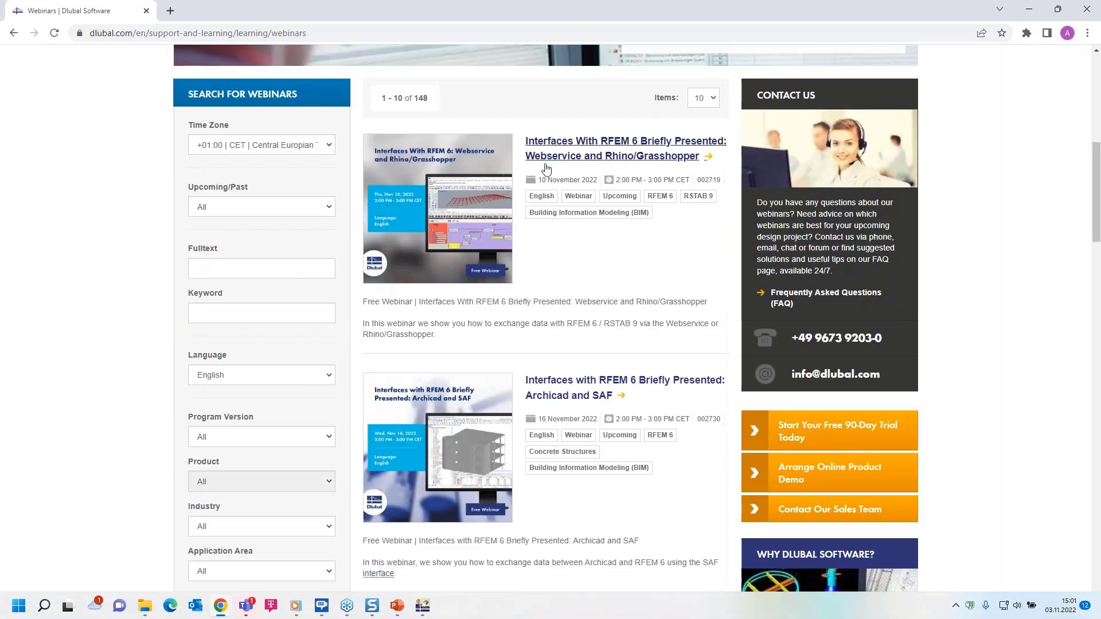
scroll(588, 299, "down", 3)
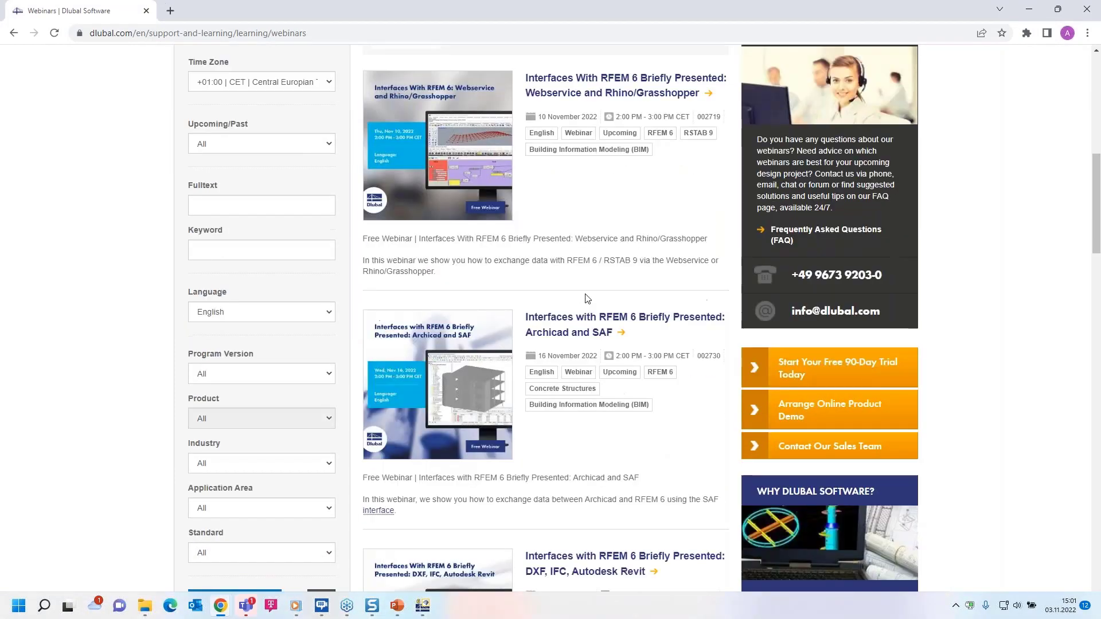
scroll(671, 459, "down", 1)
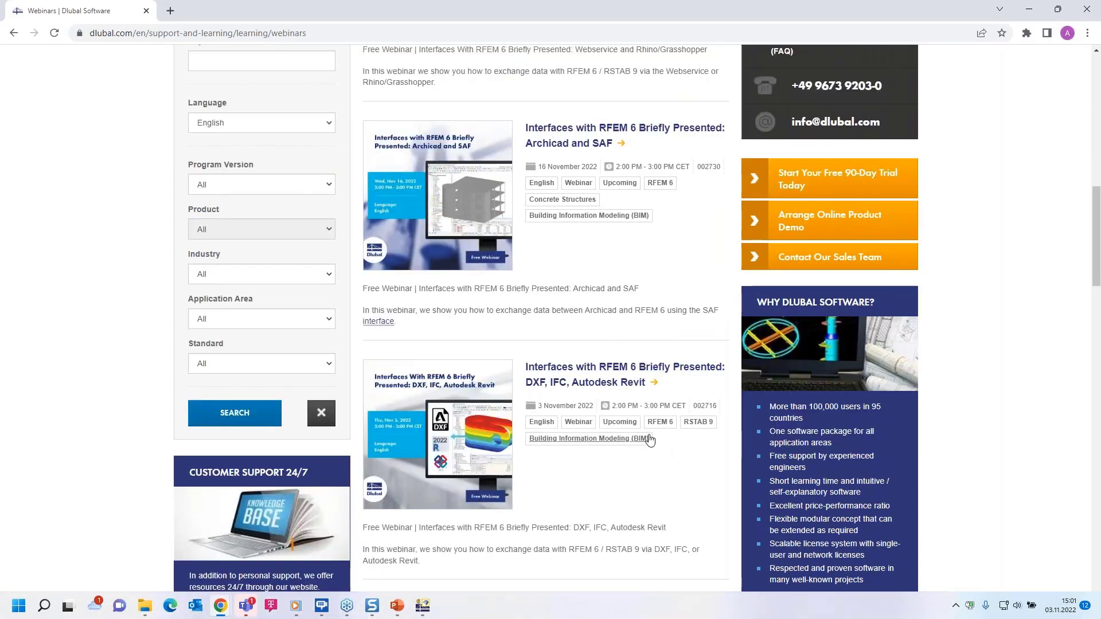
scroll(651, 441, "down", 2)
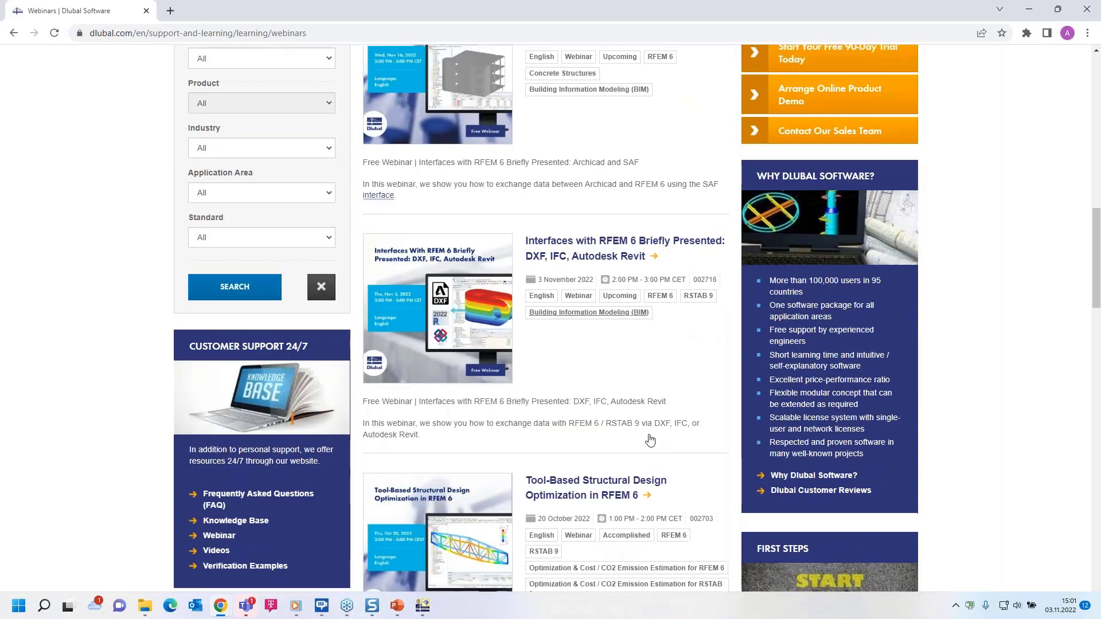
- Open the "Interfaces with RFEM 6 Briefly Presented: DXF, IFC, Autodesk Revit" webinar page and review its content, downloads and models to download
left_click(573, 260)
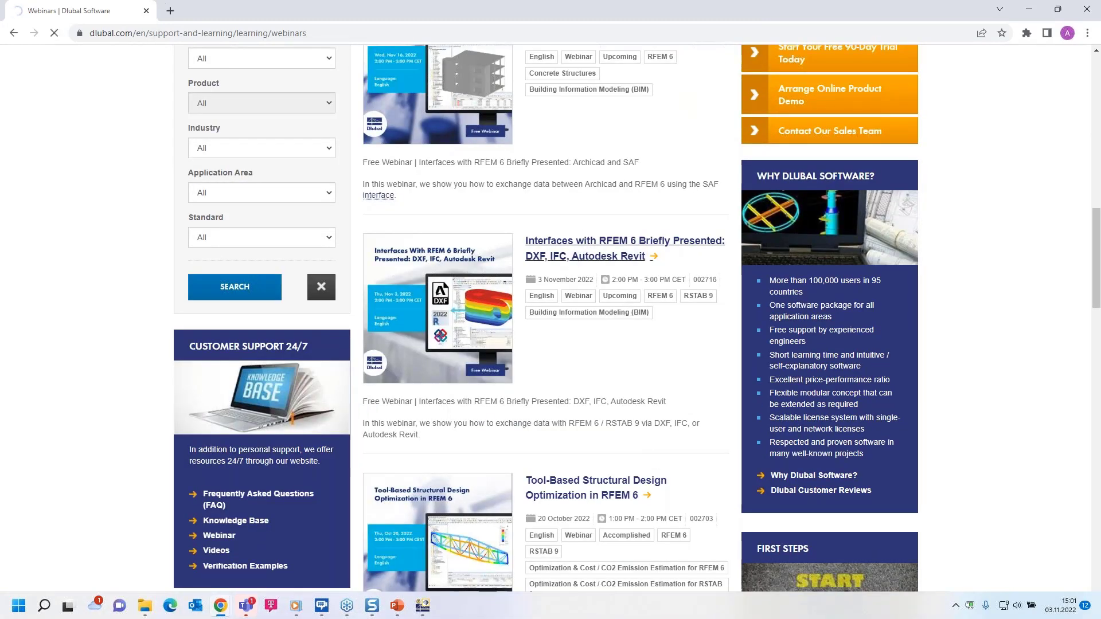
scroll(447, 466, "down", 5)
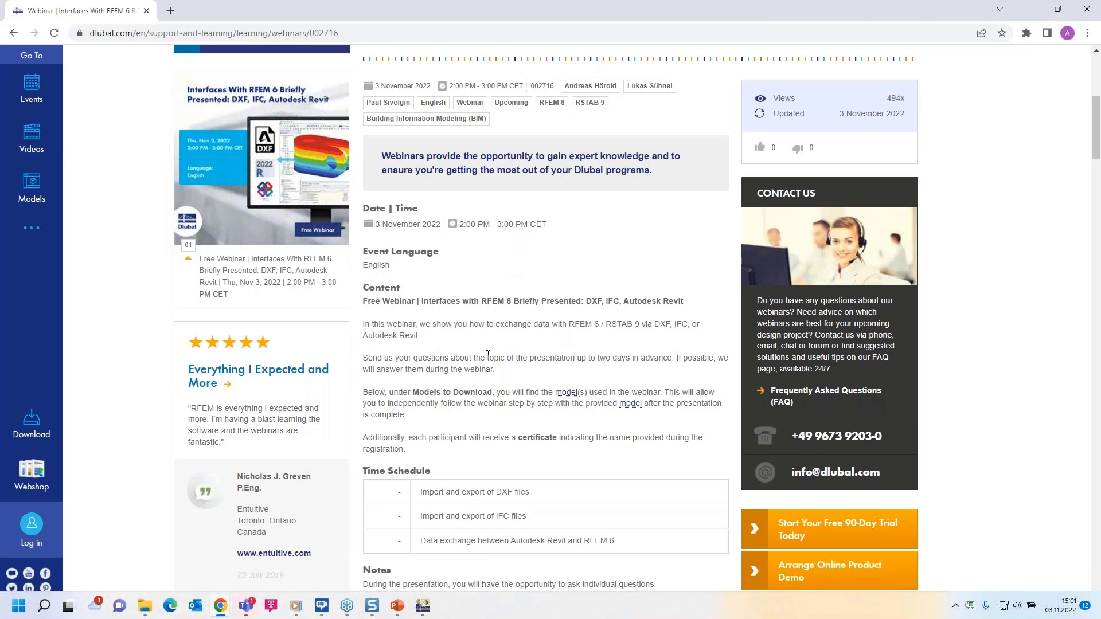
scroll(489, 354, "down", 3)
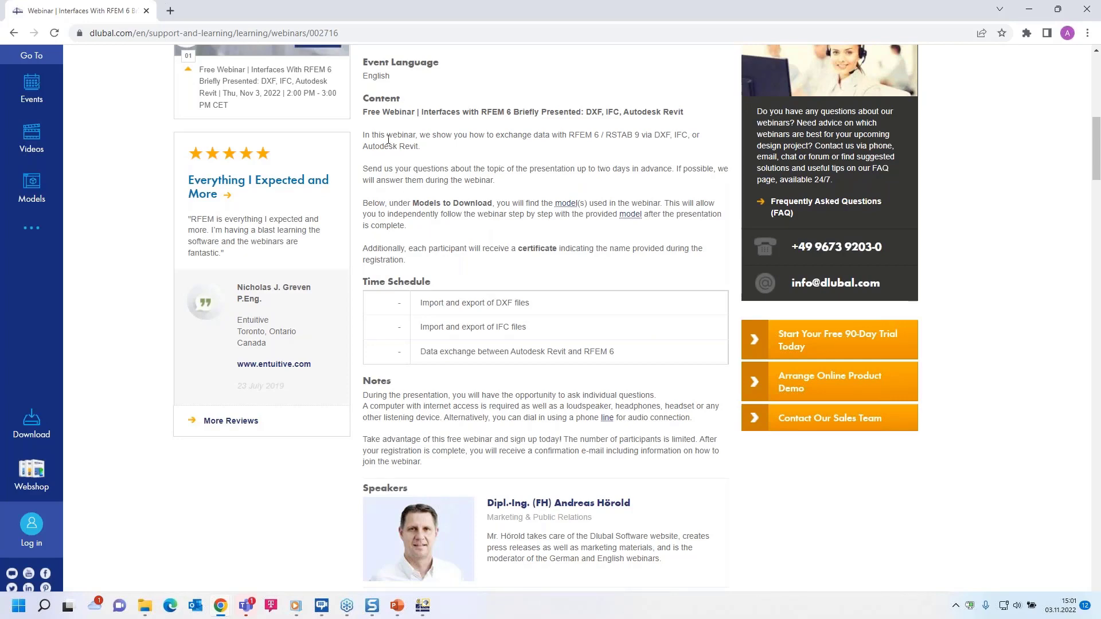
scroll(469, 267, "down", 9)
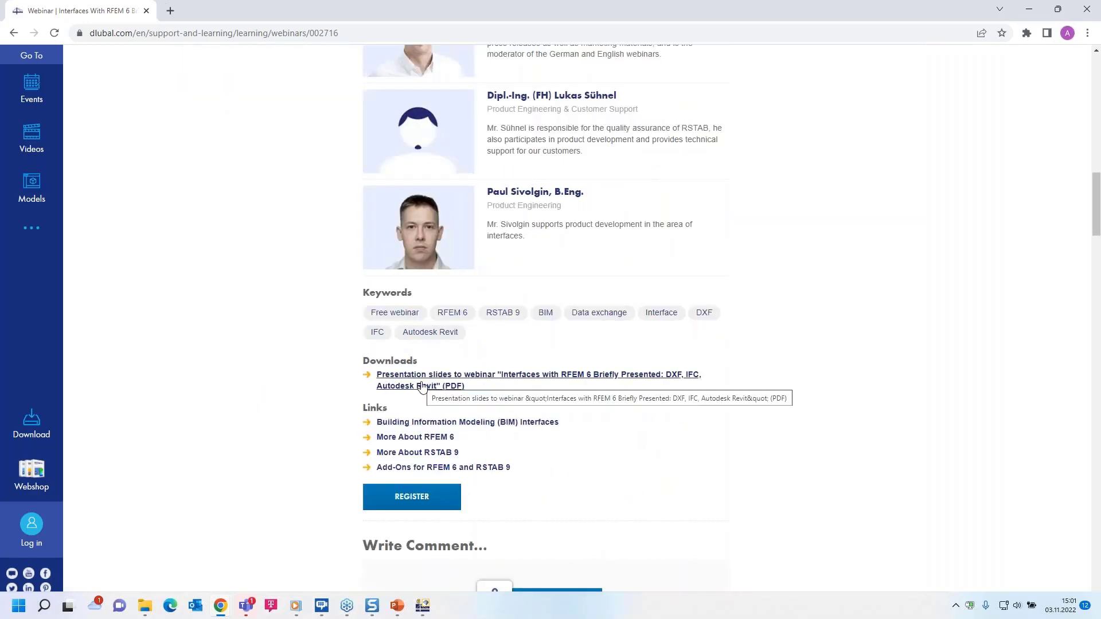
scroll(464, 359, "down", 11)
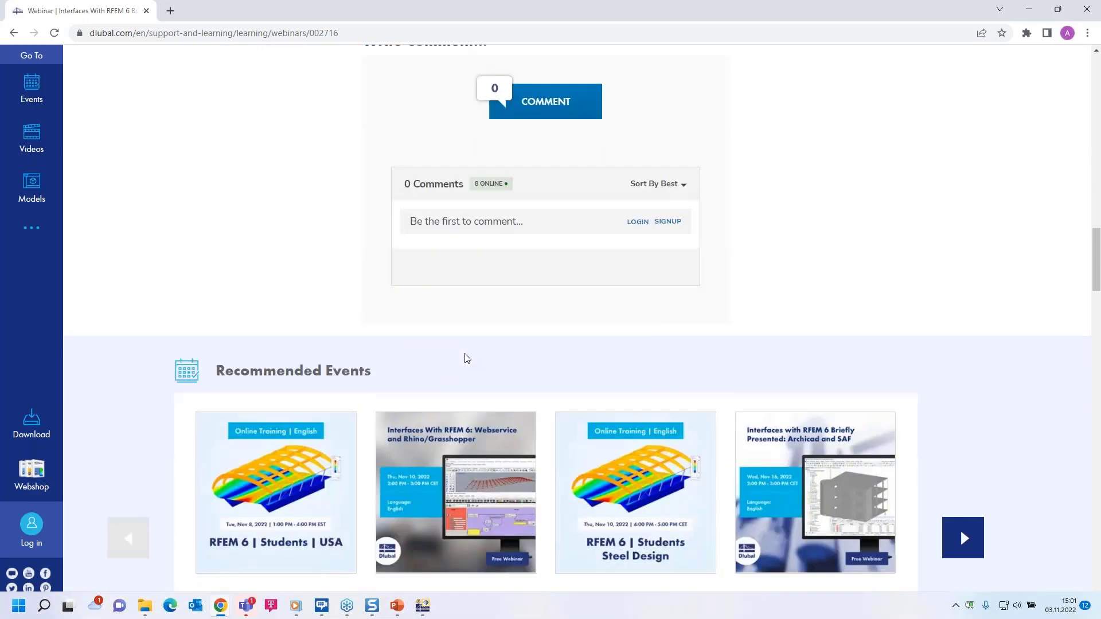
scroll(321, 356, "down", 12)
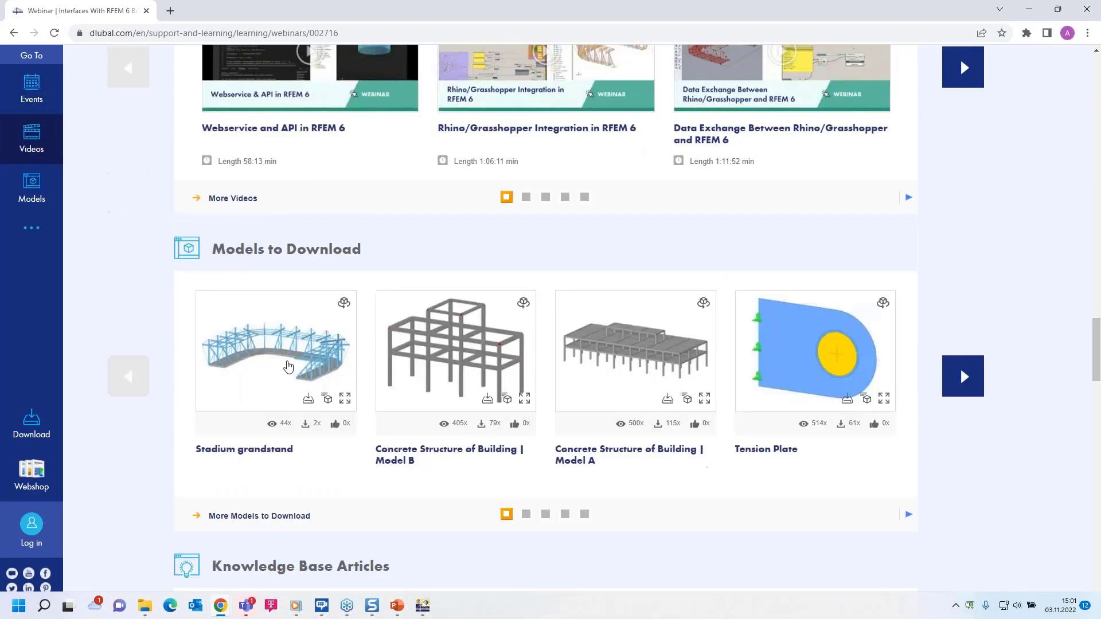
- Open the Free Full Trial Version page and view the RFEM 6 and RSTAB 9 trial downloads
scroll(367, 339, "up", 20)
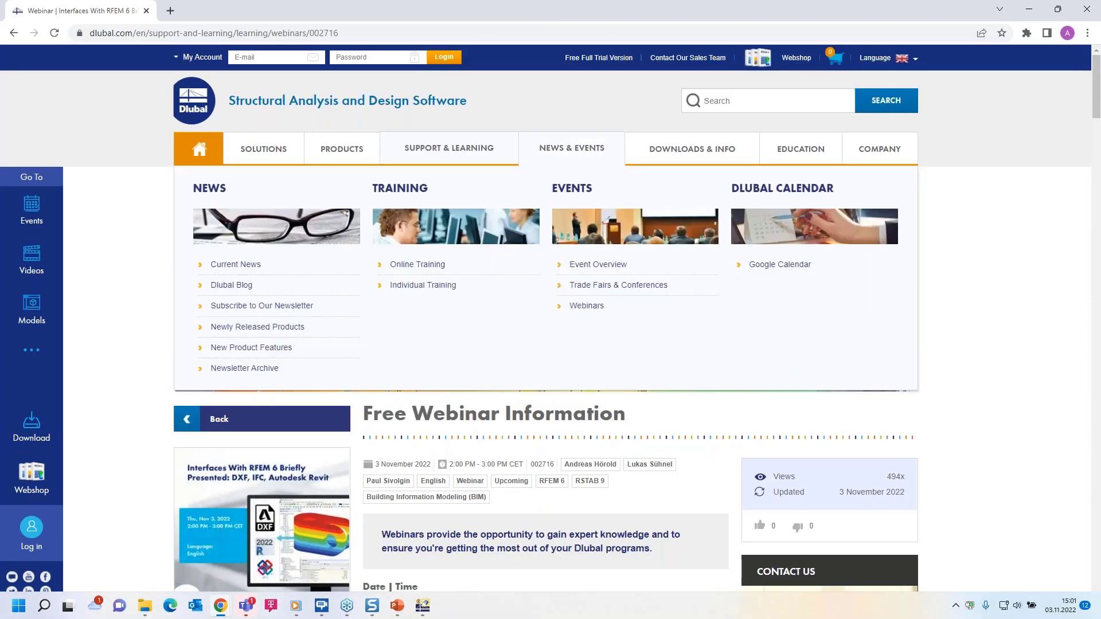
left_click(591, 61)
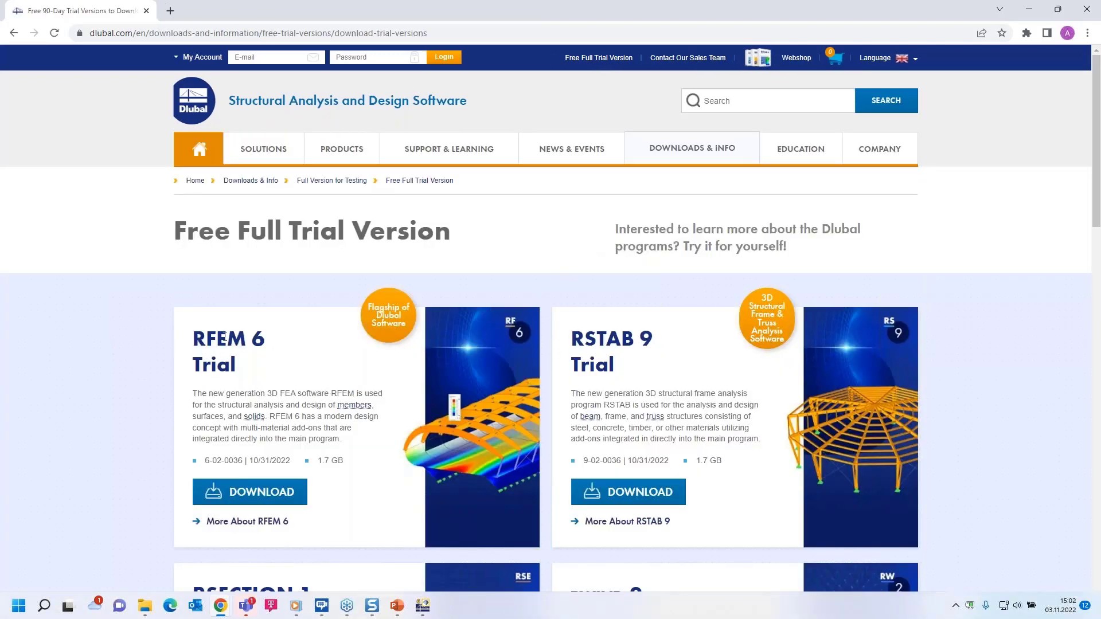
scroll(319, 389, "down", 3)
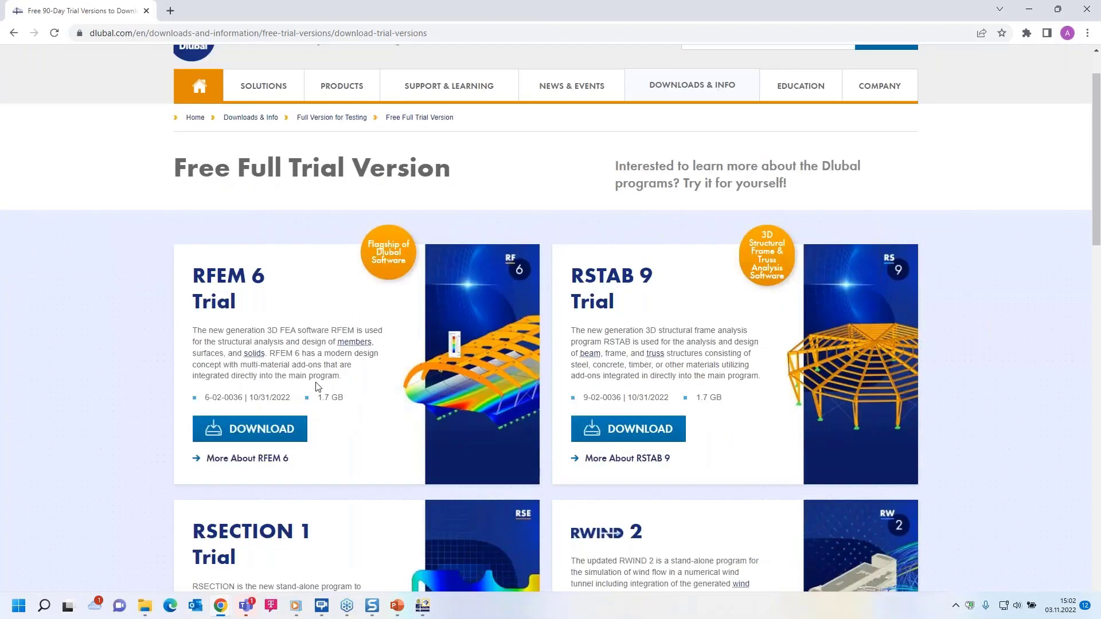